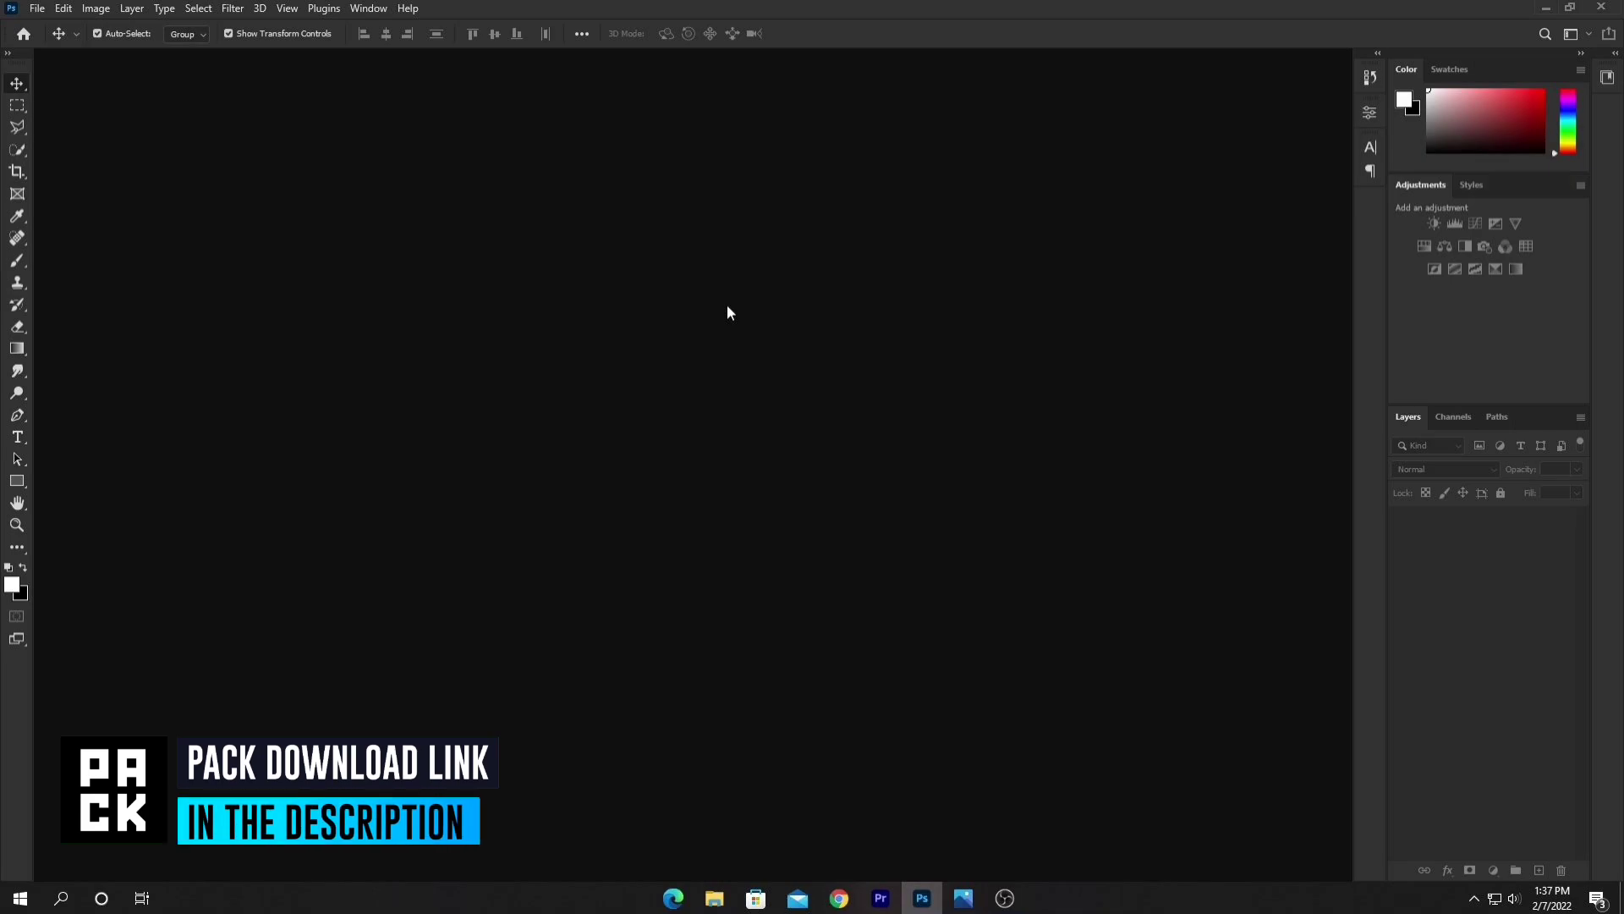
Create a 1920 x 1080 px RGB document at 72 pixels/inch with a black background and unlock its background layer.
{"action": "left_click", "coordinate": [36, 11]}
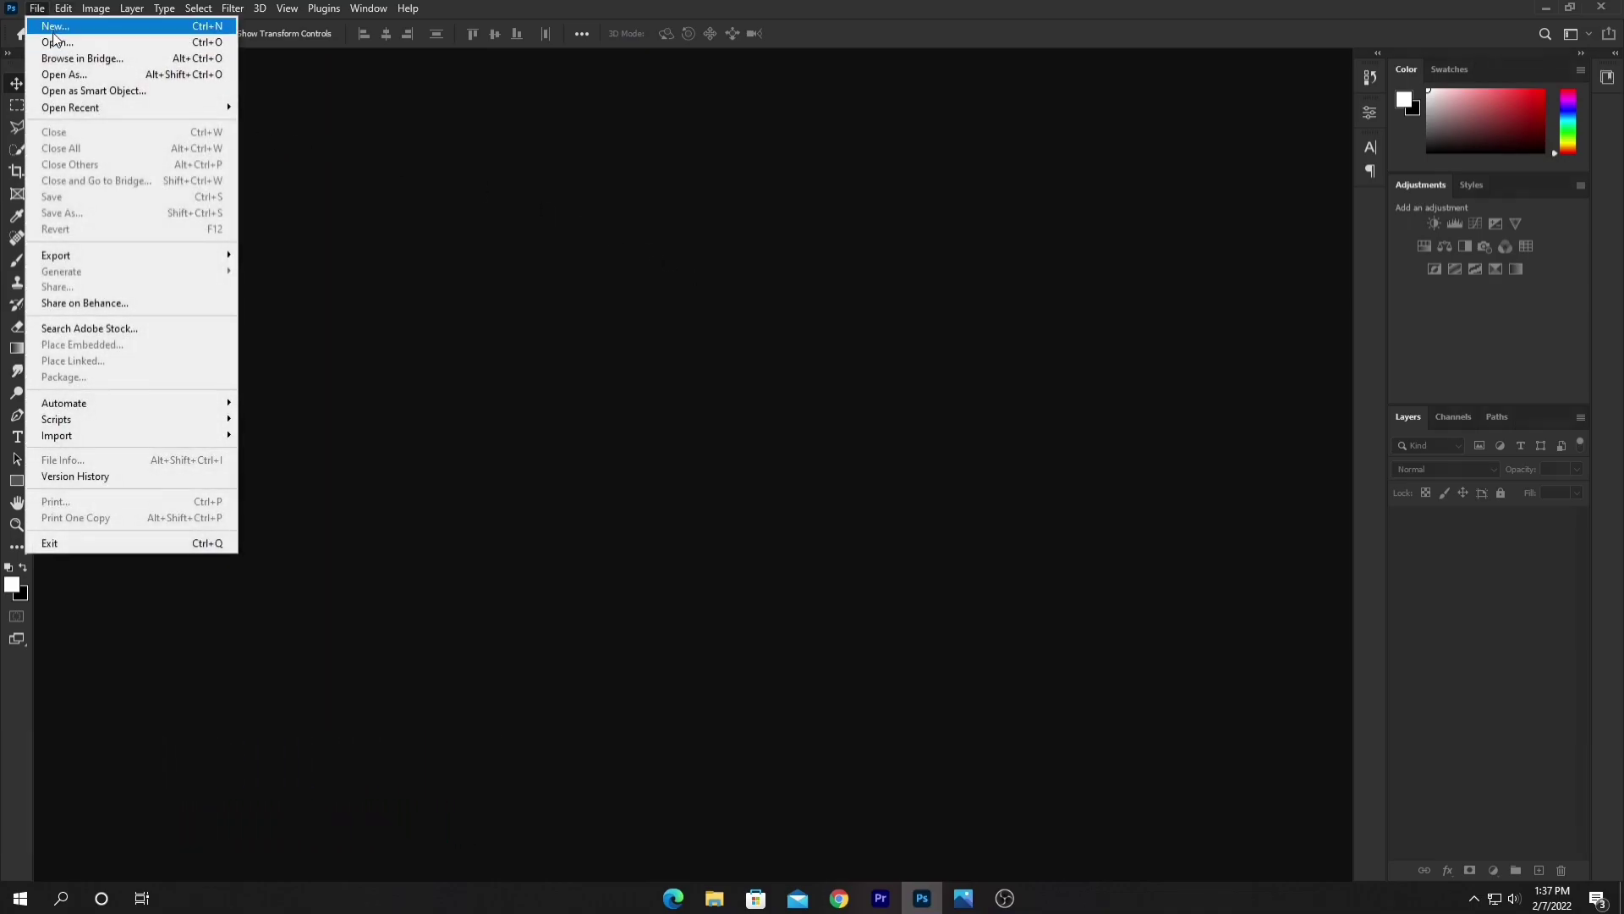
{"action": "left_click", "coordinate": [55, 28]}
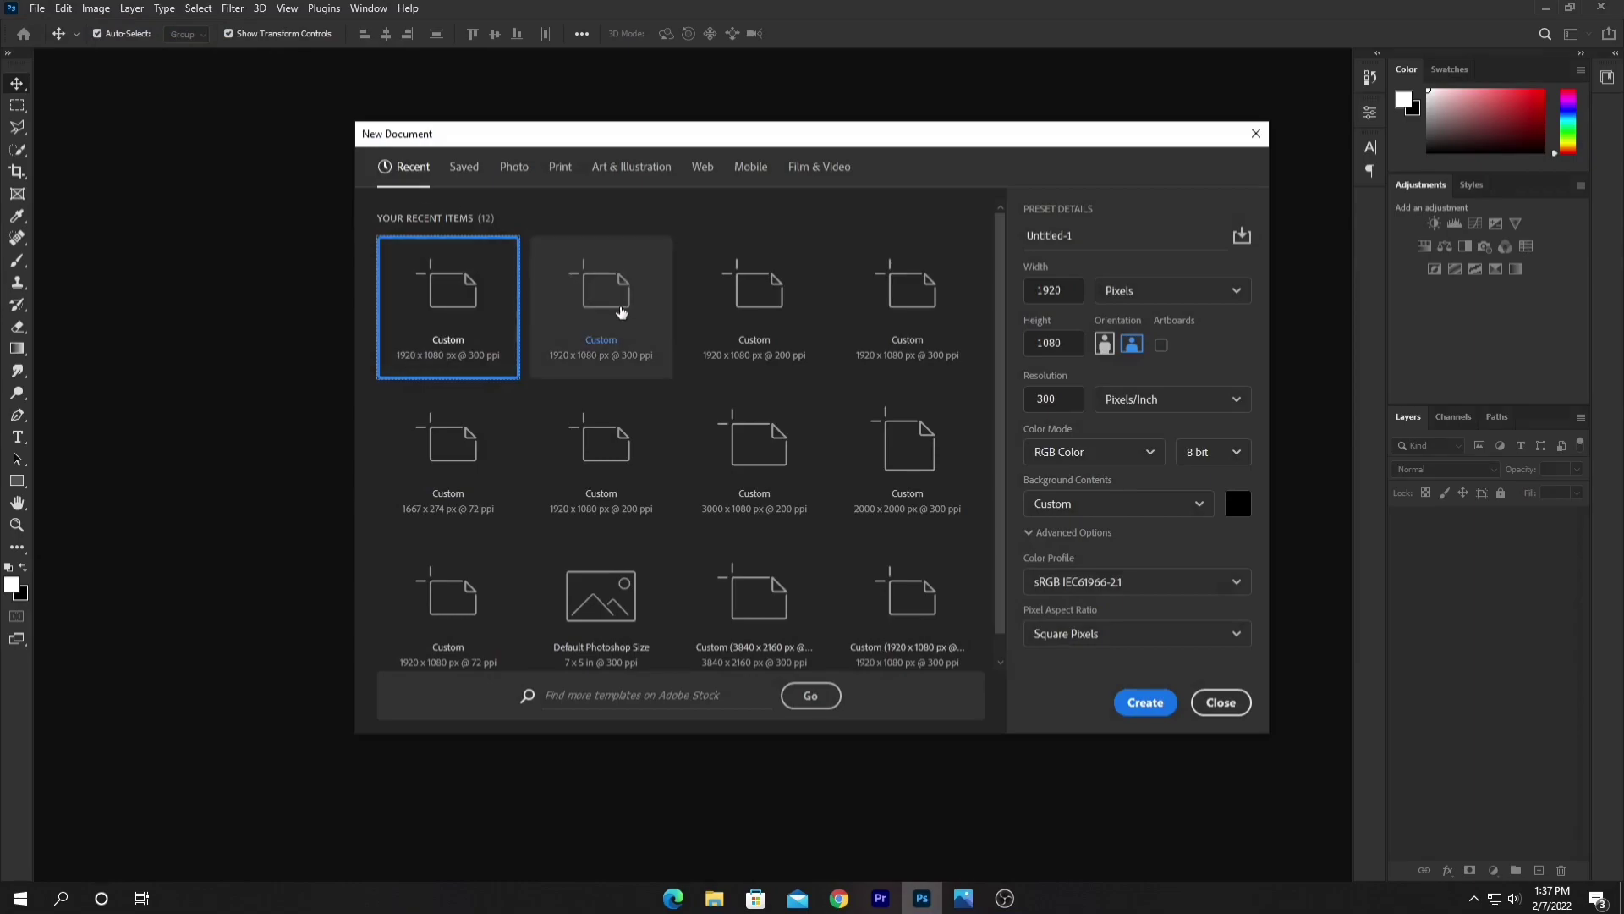
{"action": "left_click", "coordinate": [1074, 402]}
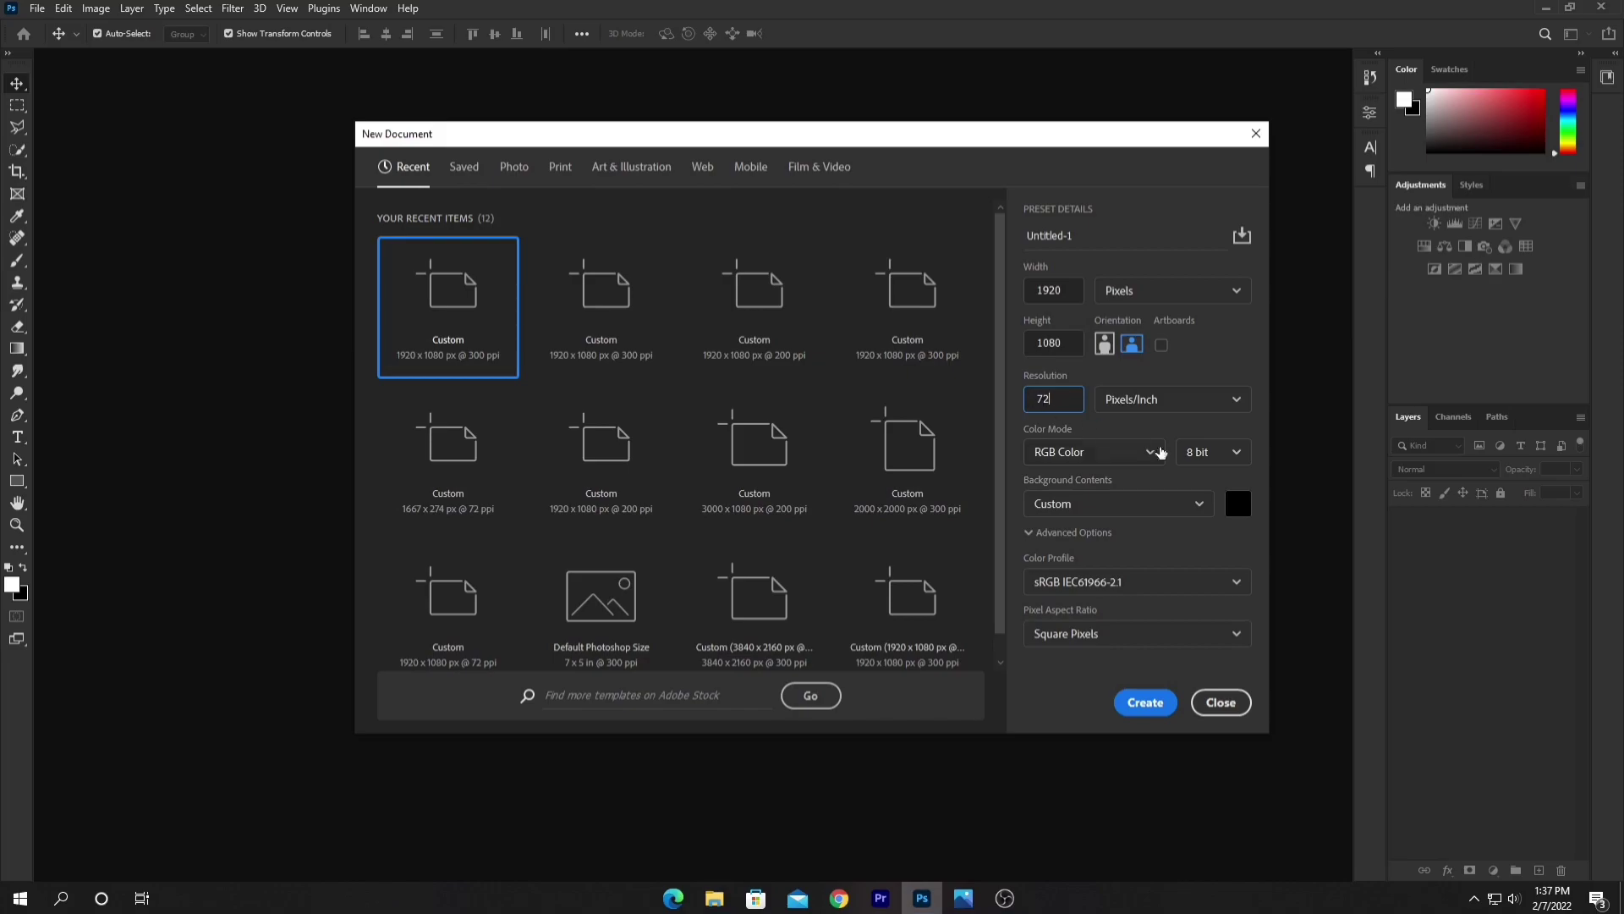
{"action": "left_click", "coordinate": [1237, 504]}
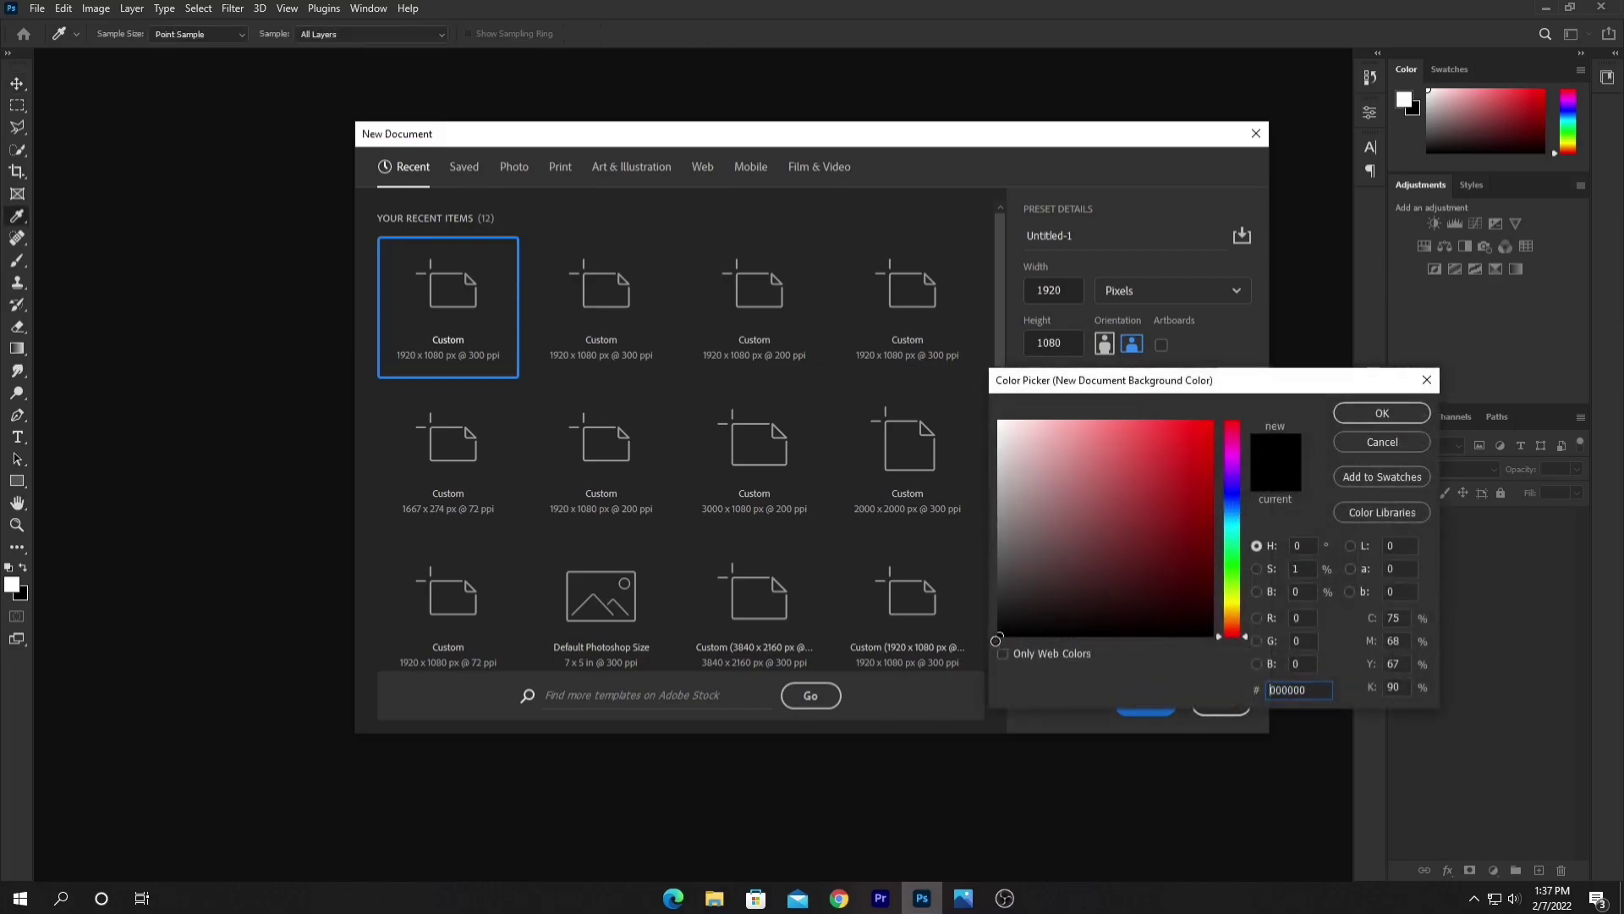
{"action": "left_click", "coordinate": [1359, 415]}
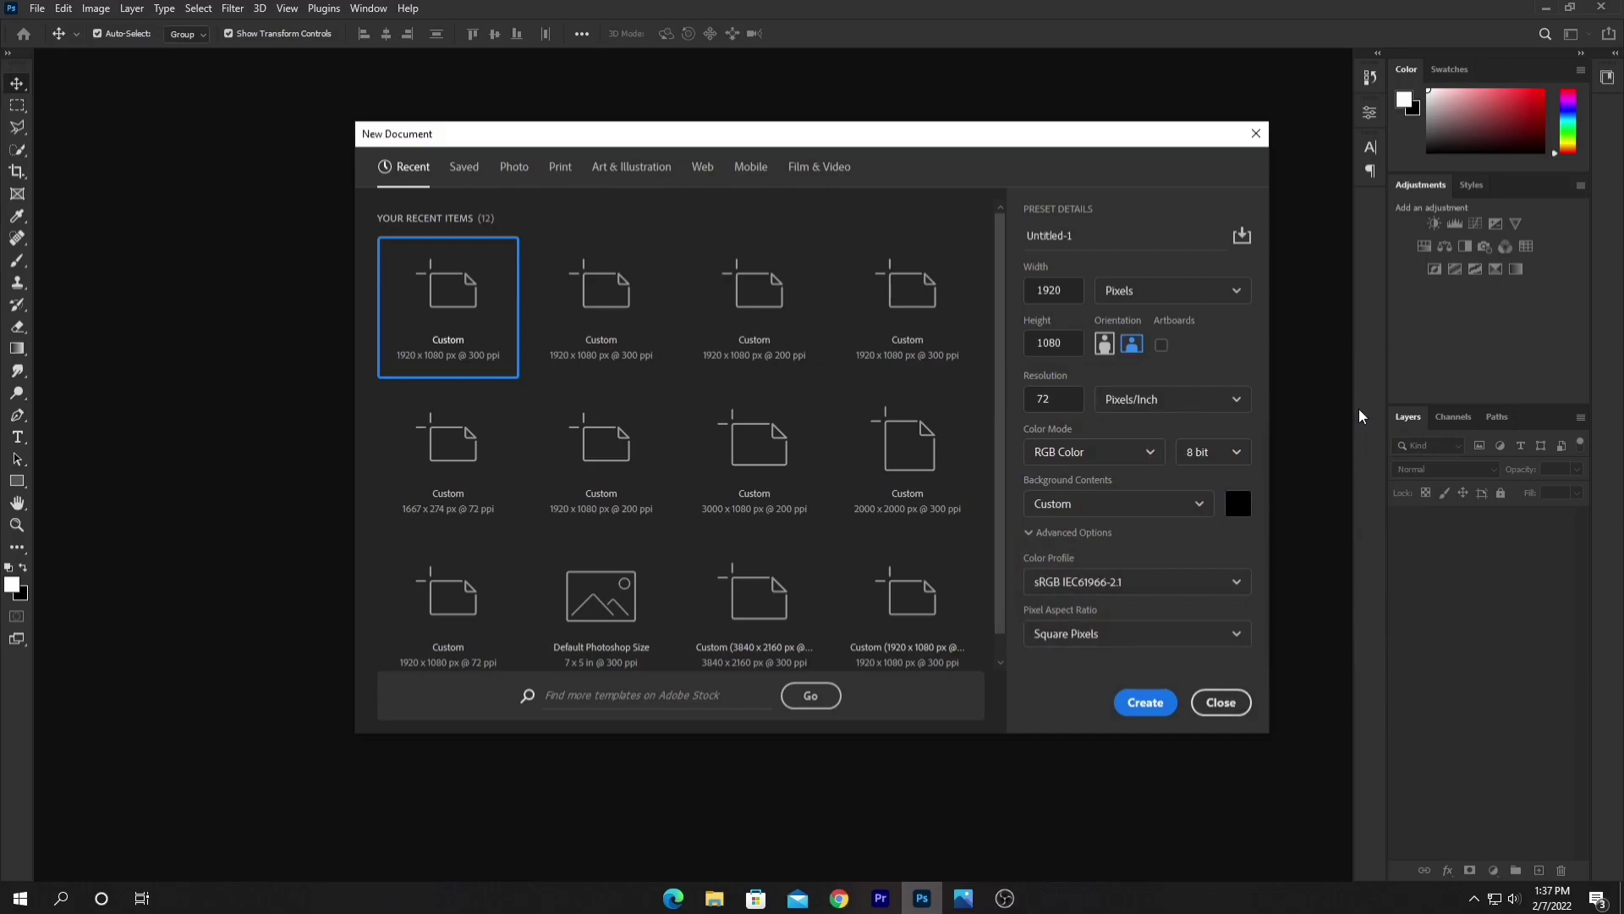
{"action": "left_click", "coordinate": [1147, 704]}
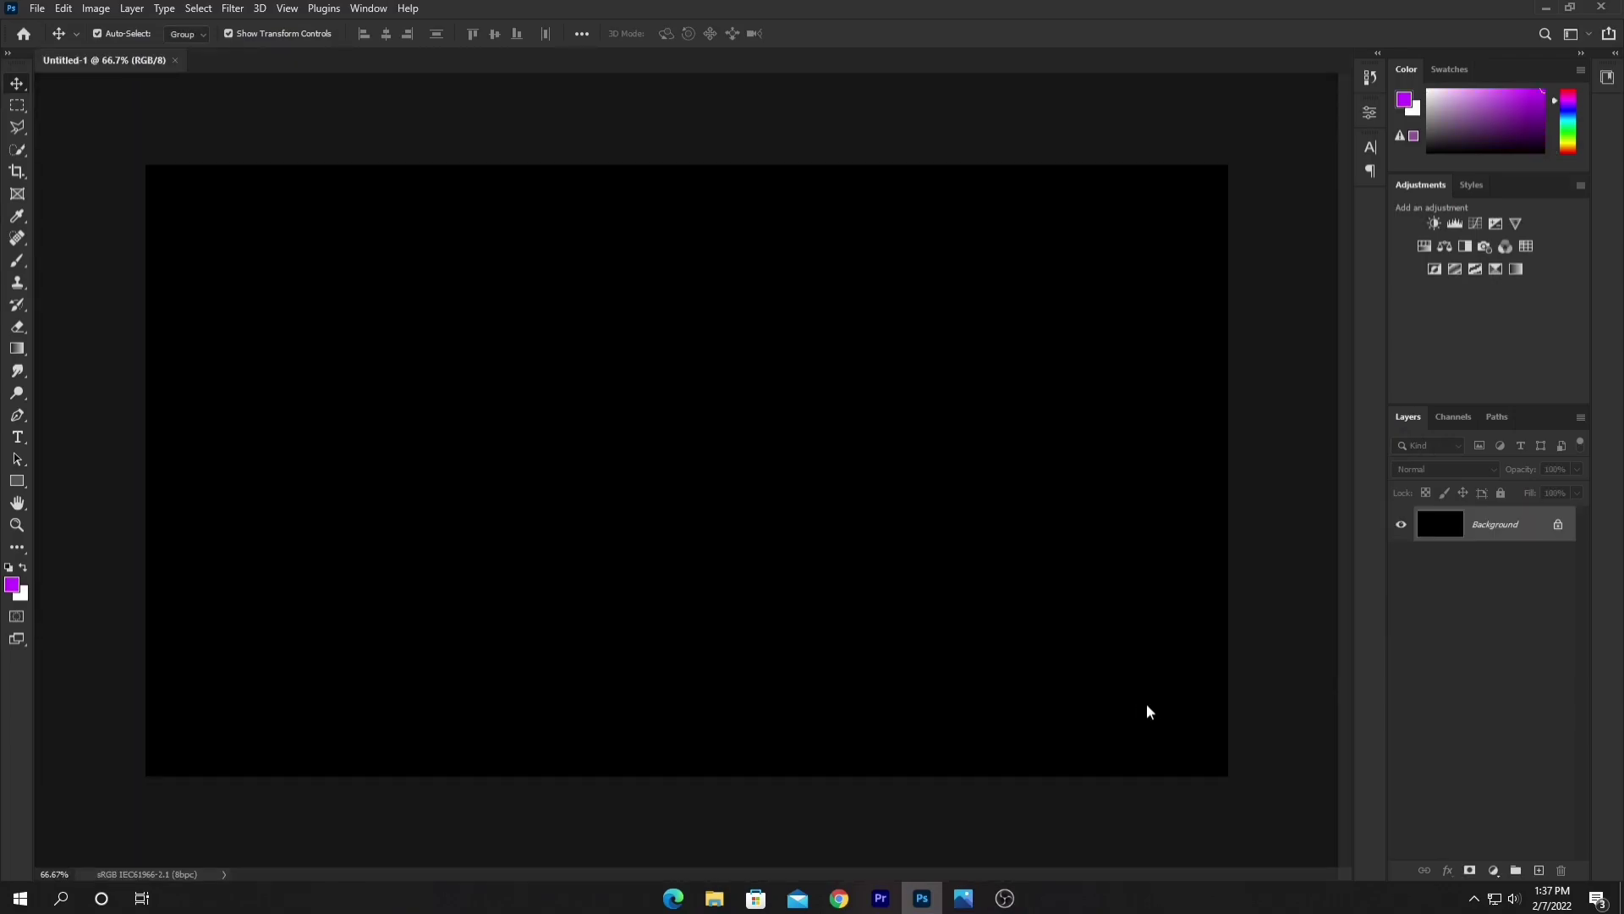
{"action": "left_click", "coordinate": [1557, 524]}
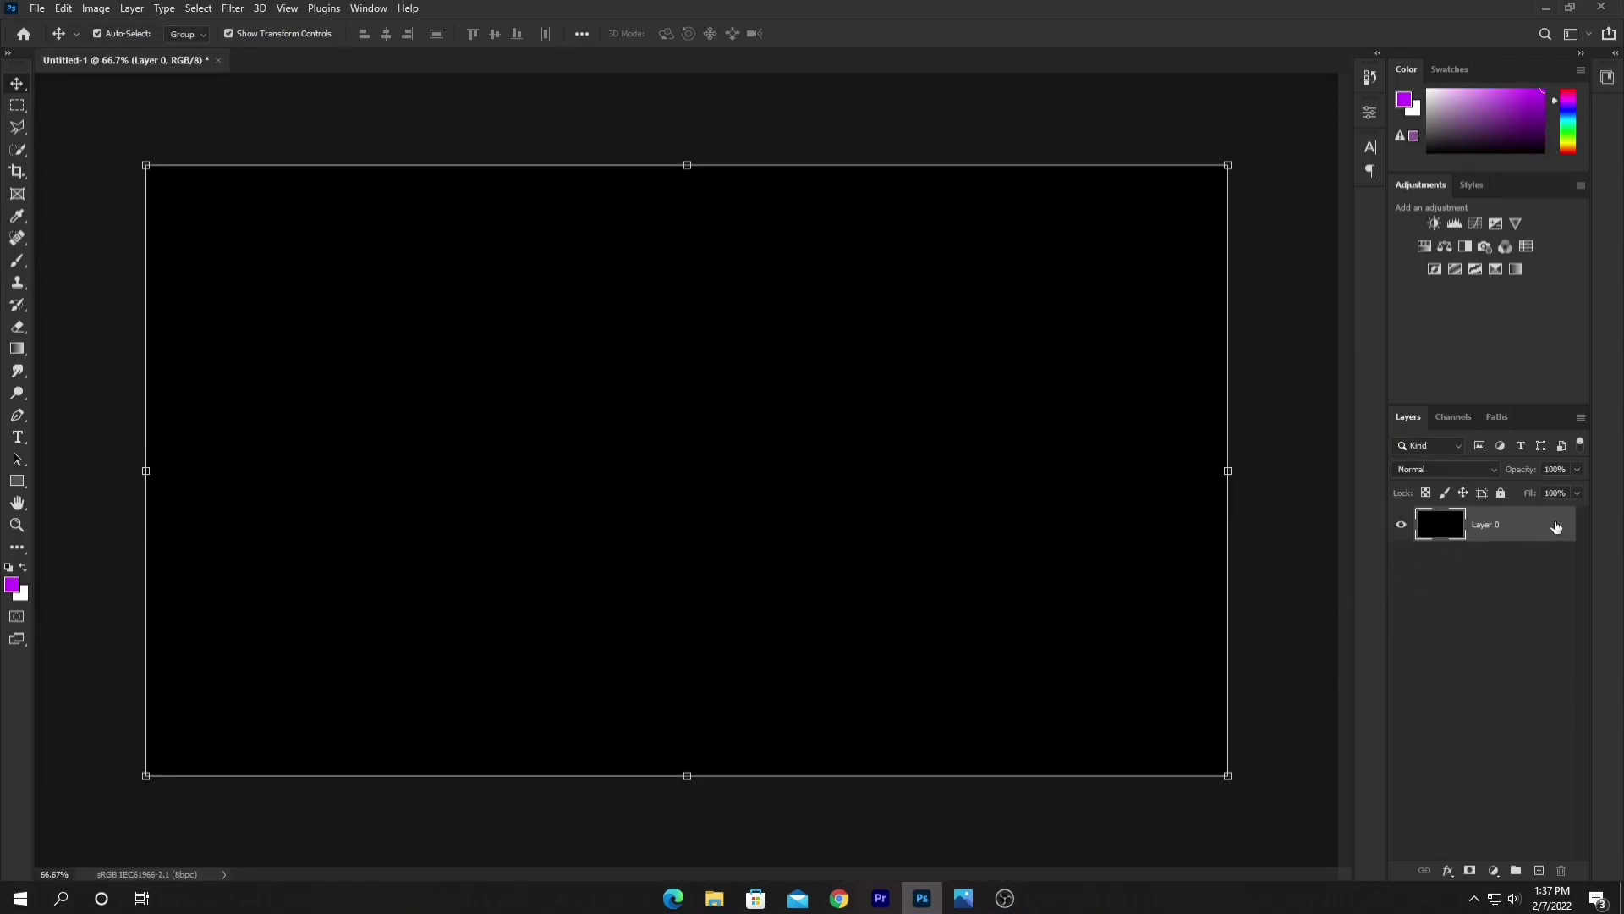
{"action": "left_click", "coordinate": [1280, 545]}
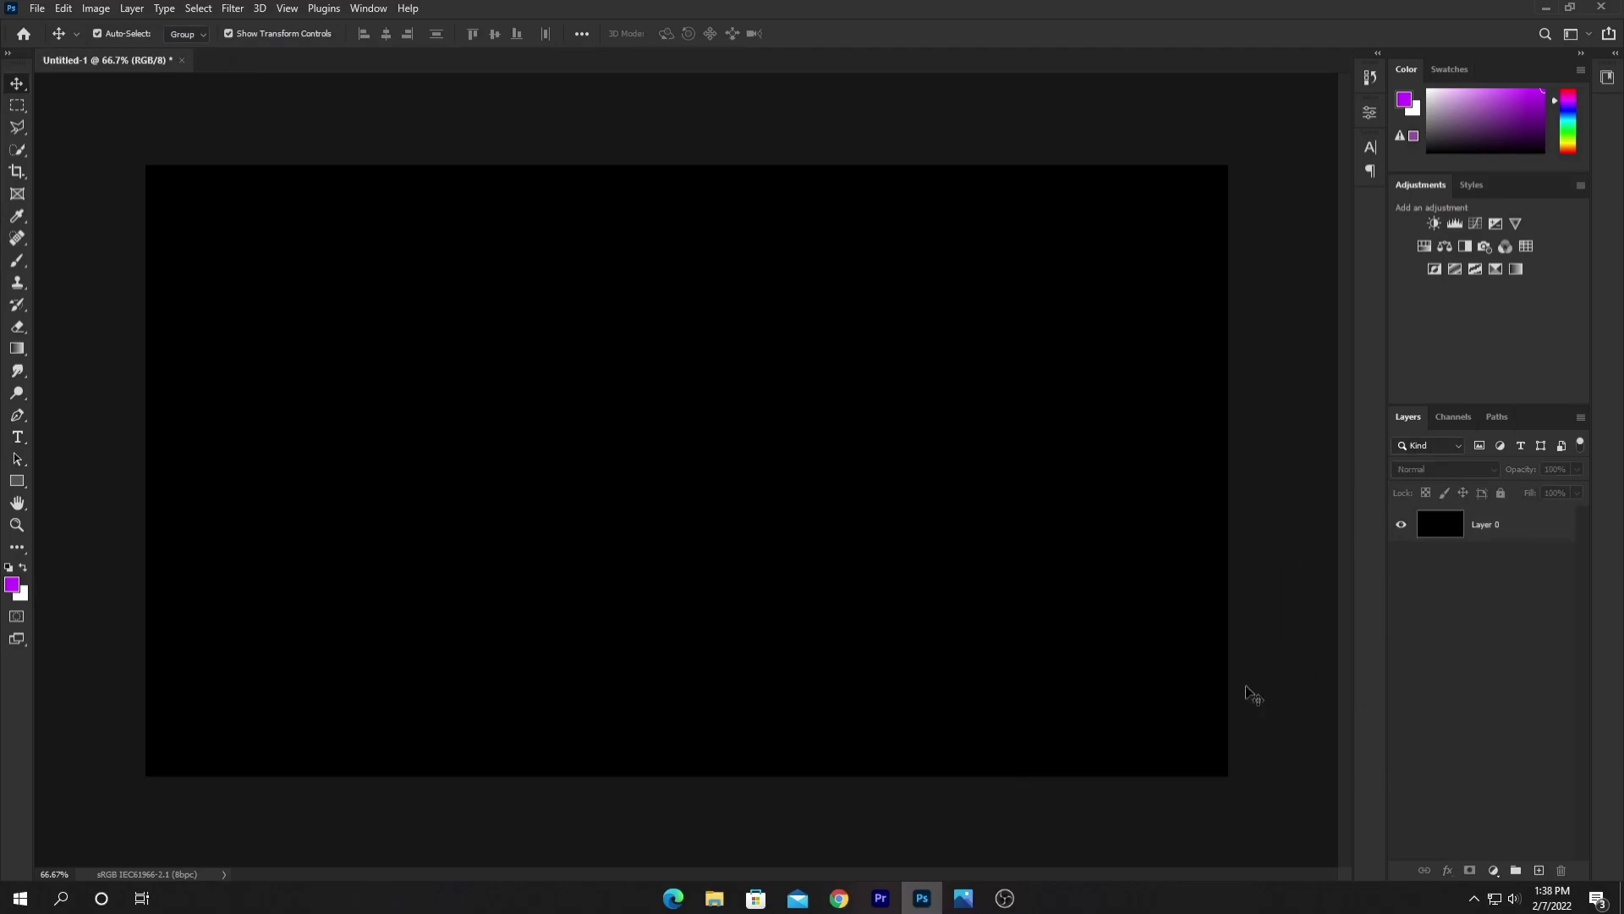
Place the Thumbnail BG image from the file folder so it covers the canvas, and rasterize its layer.
{"action": "left_click", "coordinate": [715, 898]}
{"action": "left_click", "coordinate": [460, 132]}
{"action": "left_click_drag", "start_coordinate": [459, 132], "coordinate": [863, 636]}
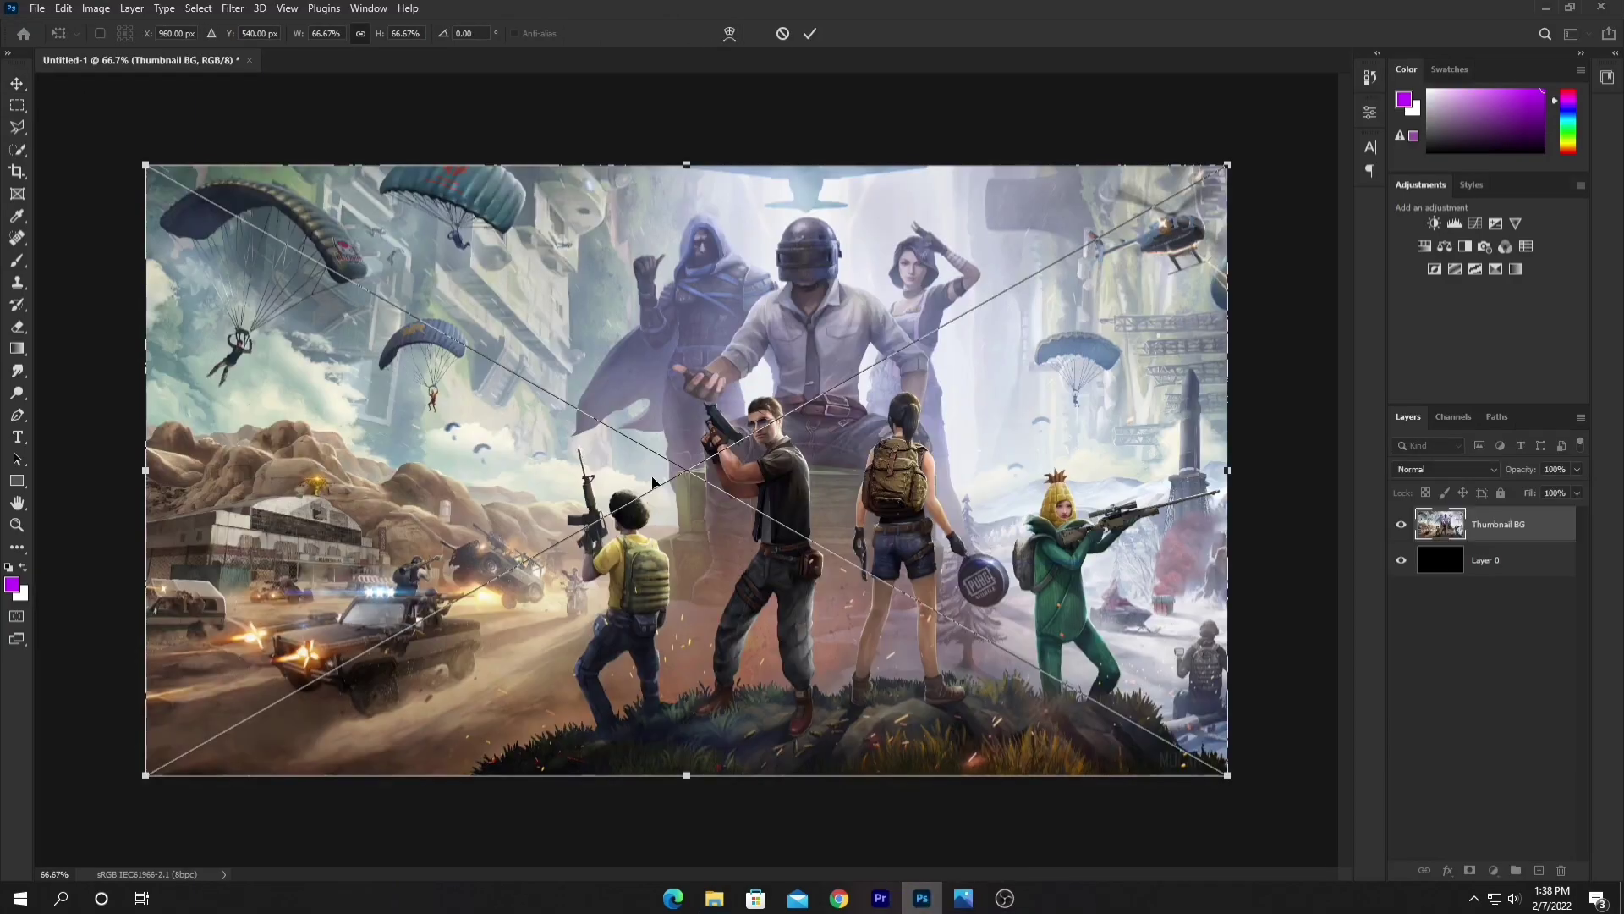
{"action": "left_click", "coordinate": [811, 34]}
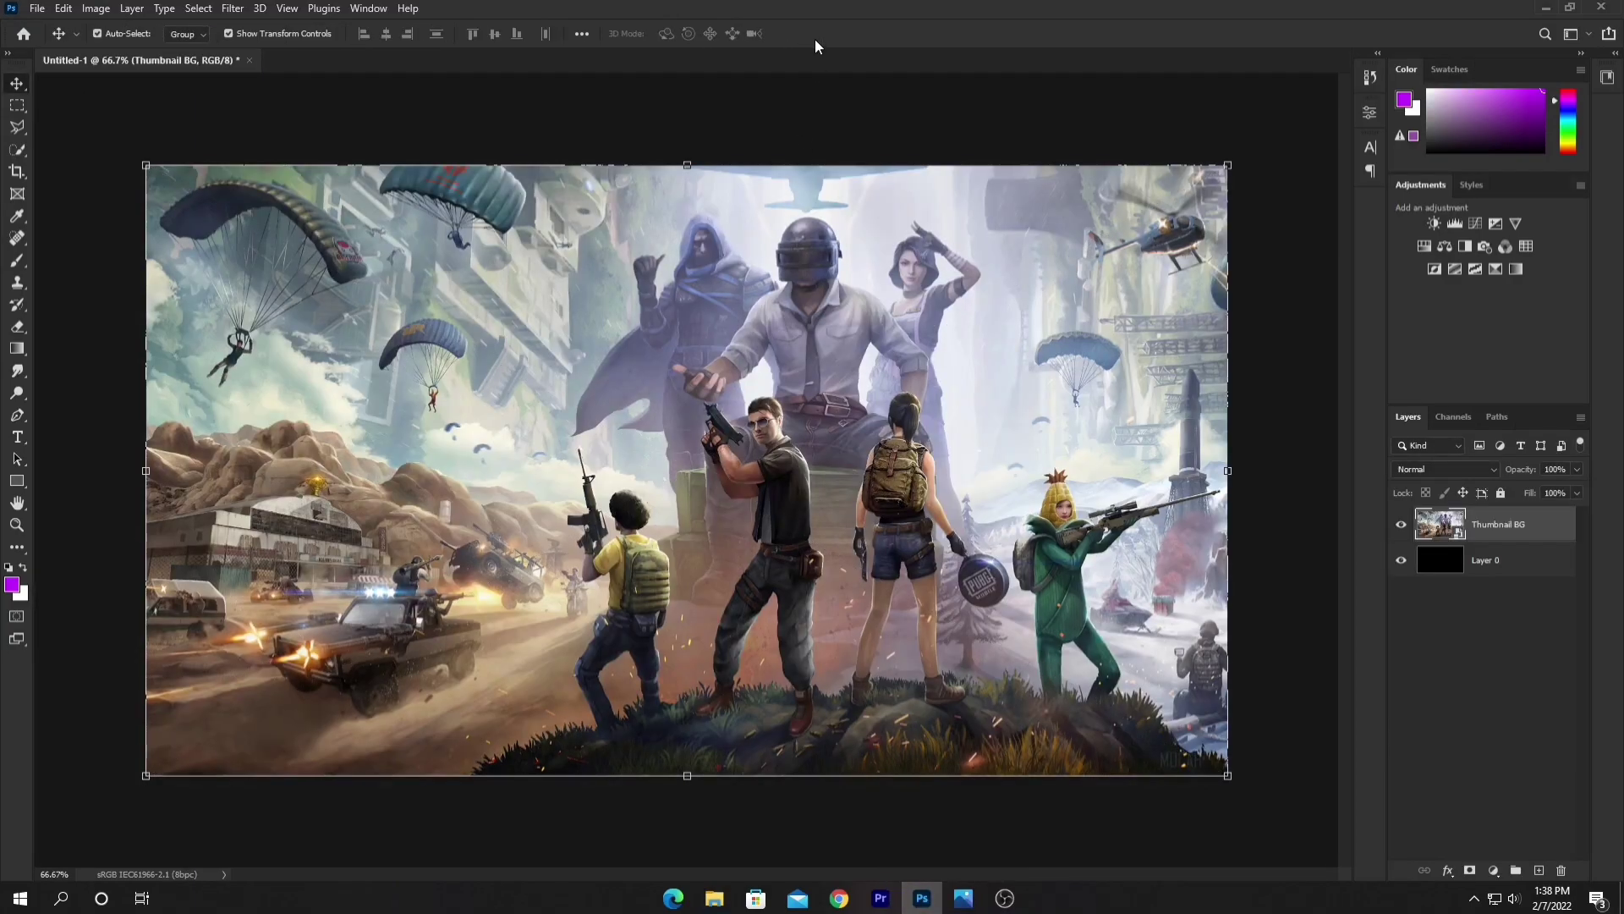
{"action": "right_click", "coordinate": [1546, 521]}
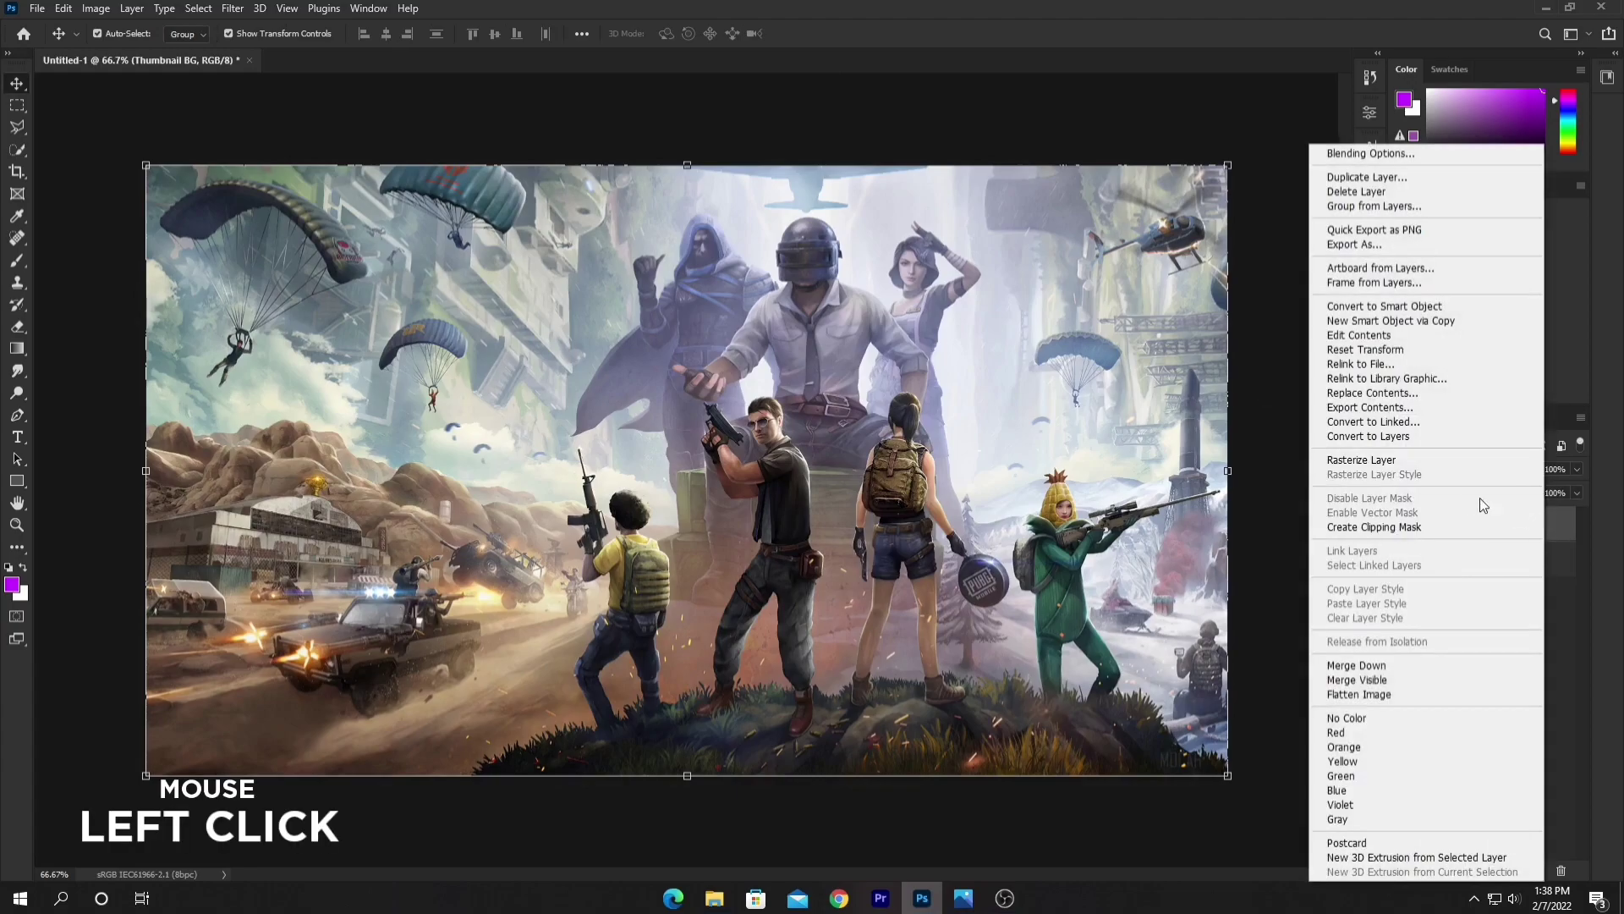
{"action": "left_click", "coordinate": [1363, 461]}
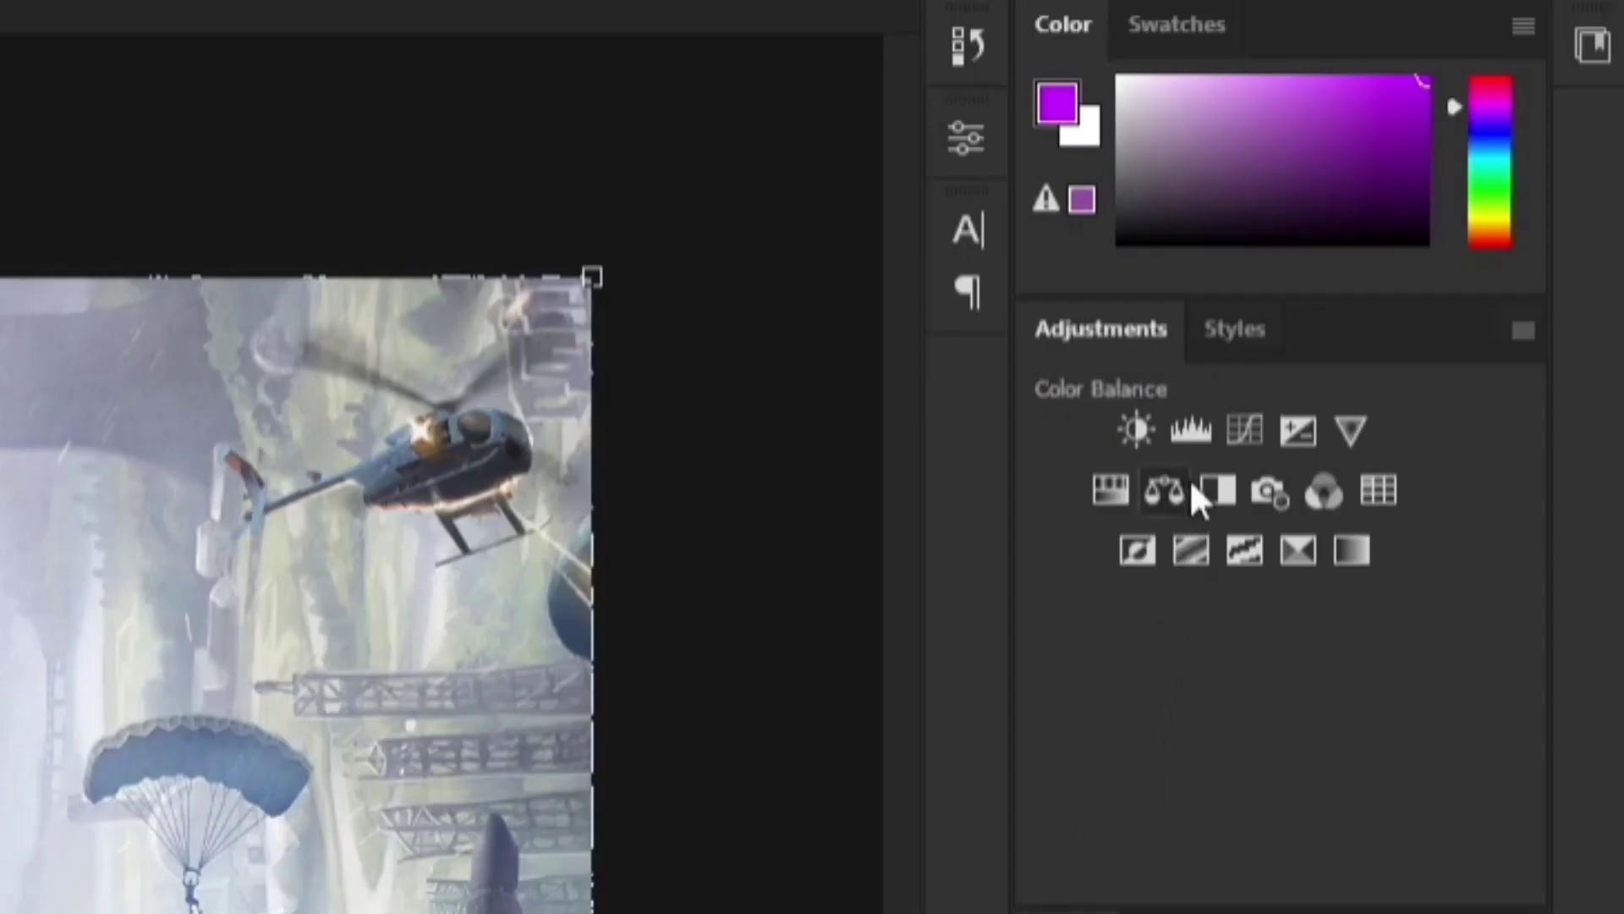
Add a Black & White adjustment with default settings above Thumbnail BG and move the black Layer 0 to the top of the stack.
{"action": "left_click", "coordinate": [1218, 487]}
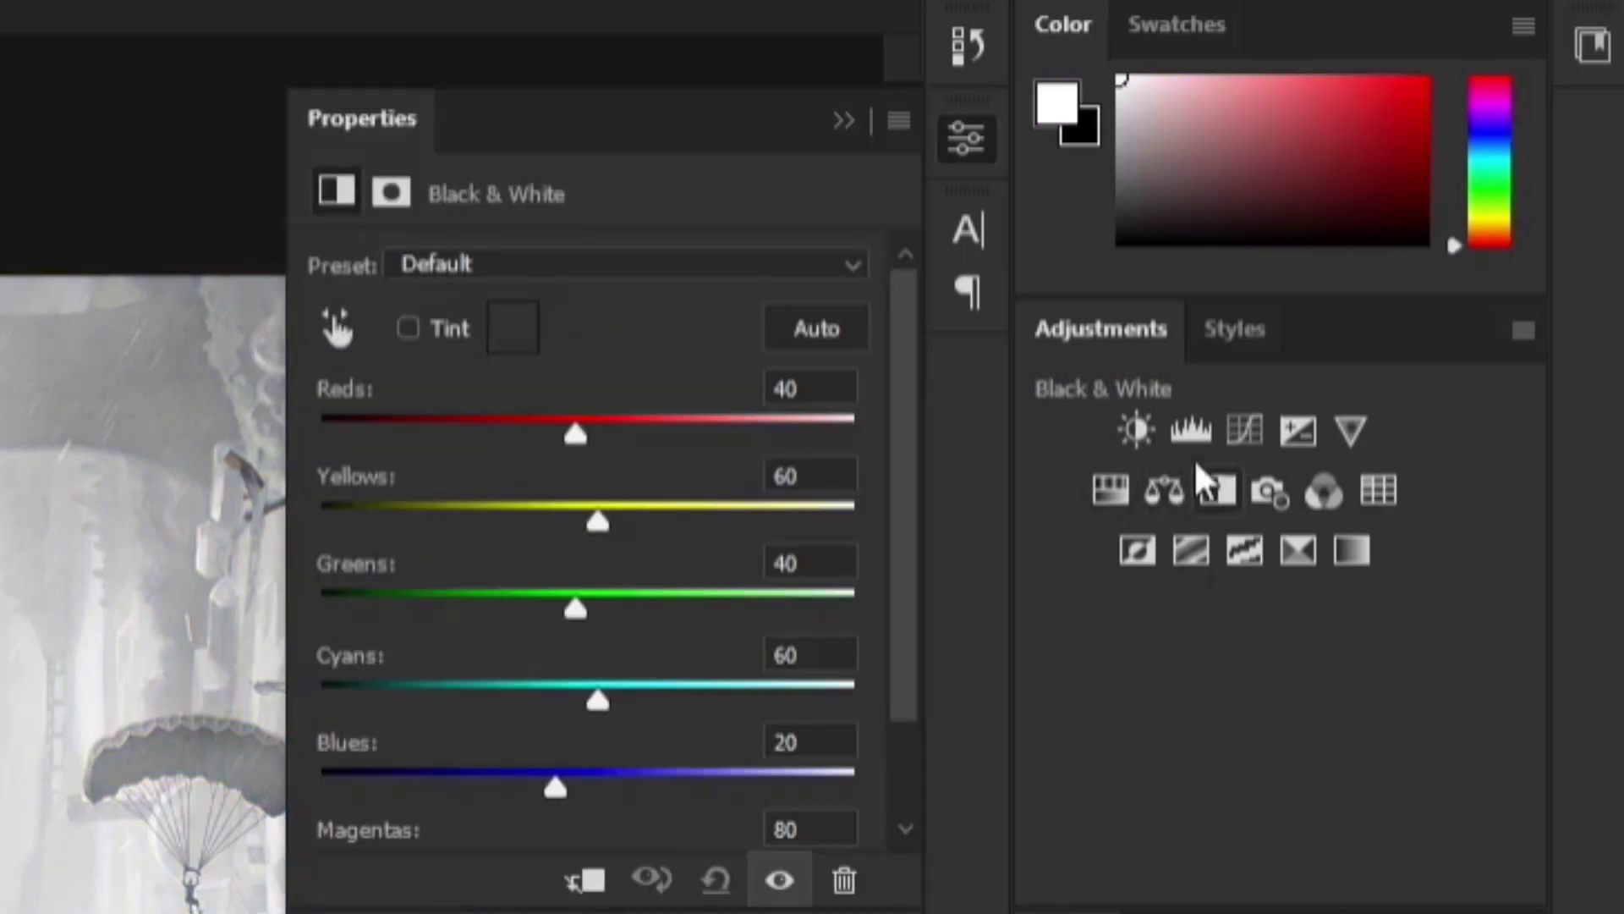
{"action": "left_click", "coordinate": [829, 130]}
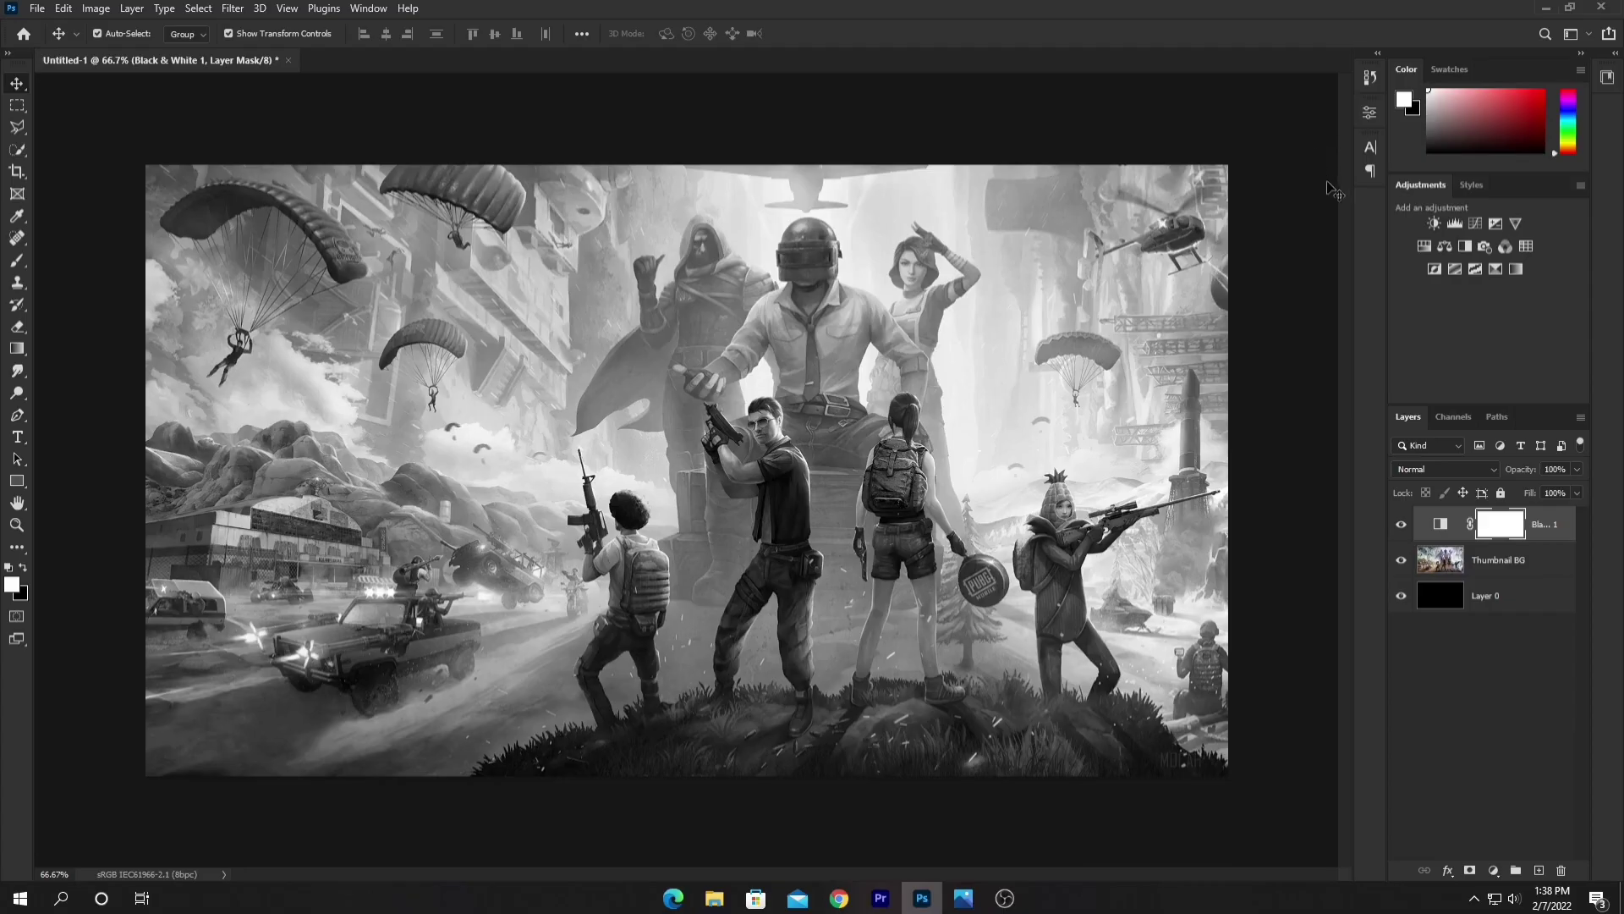
{"action": "left_click", "coordinate": [1441, 599]}
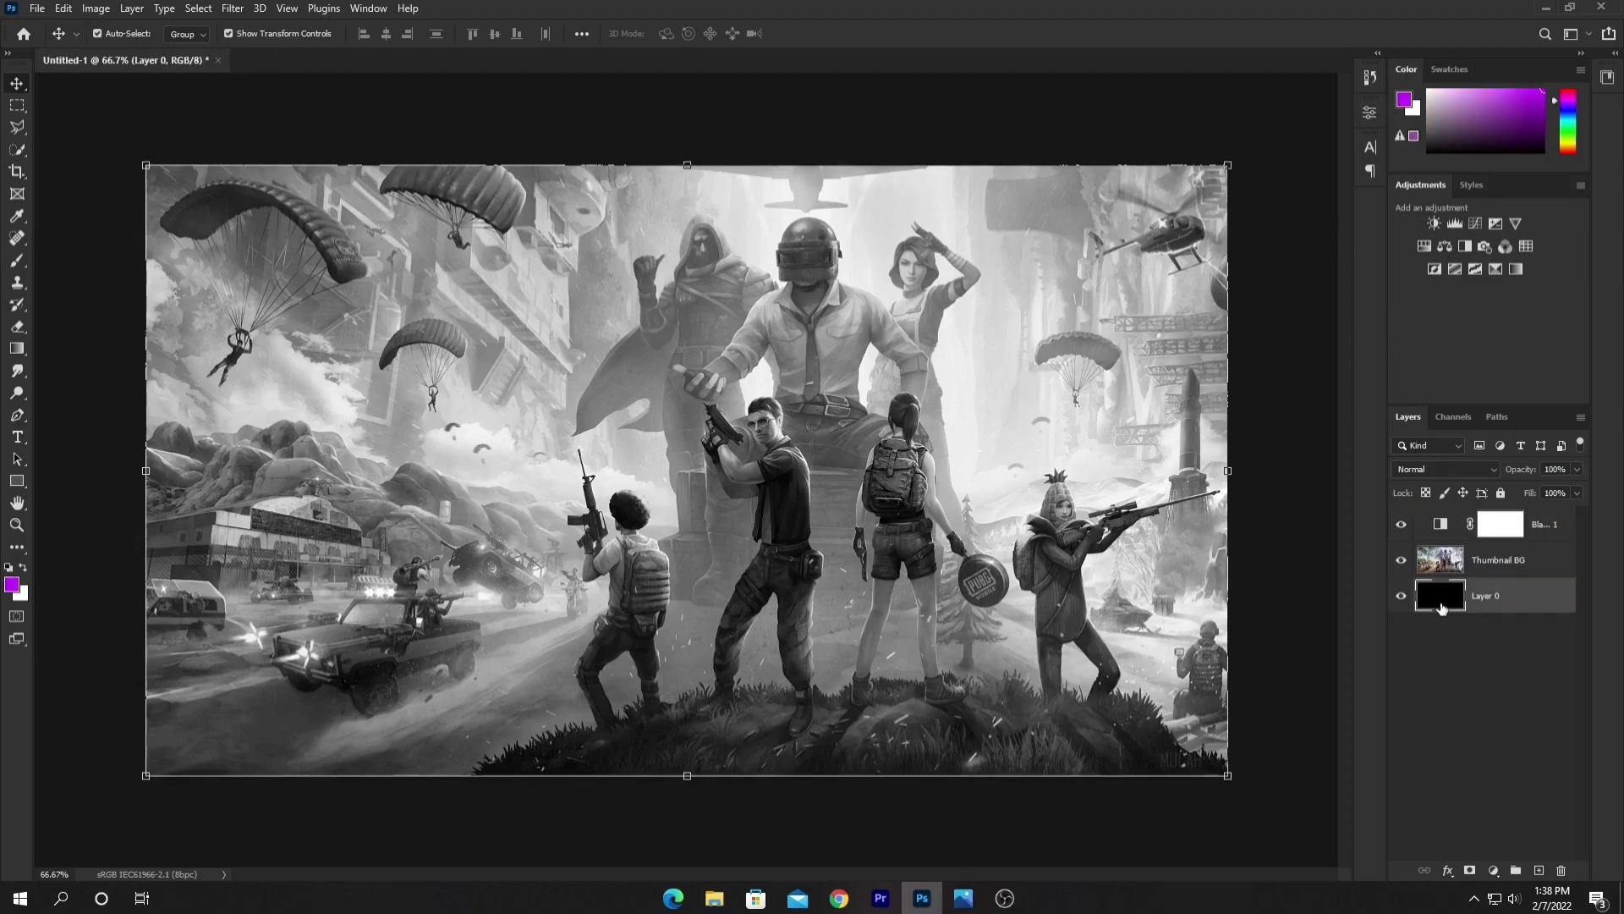
{"action": "left_click_drag", "start_coordinate": [1442, 602], "coordinate": [1451, 517]}
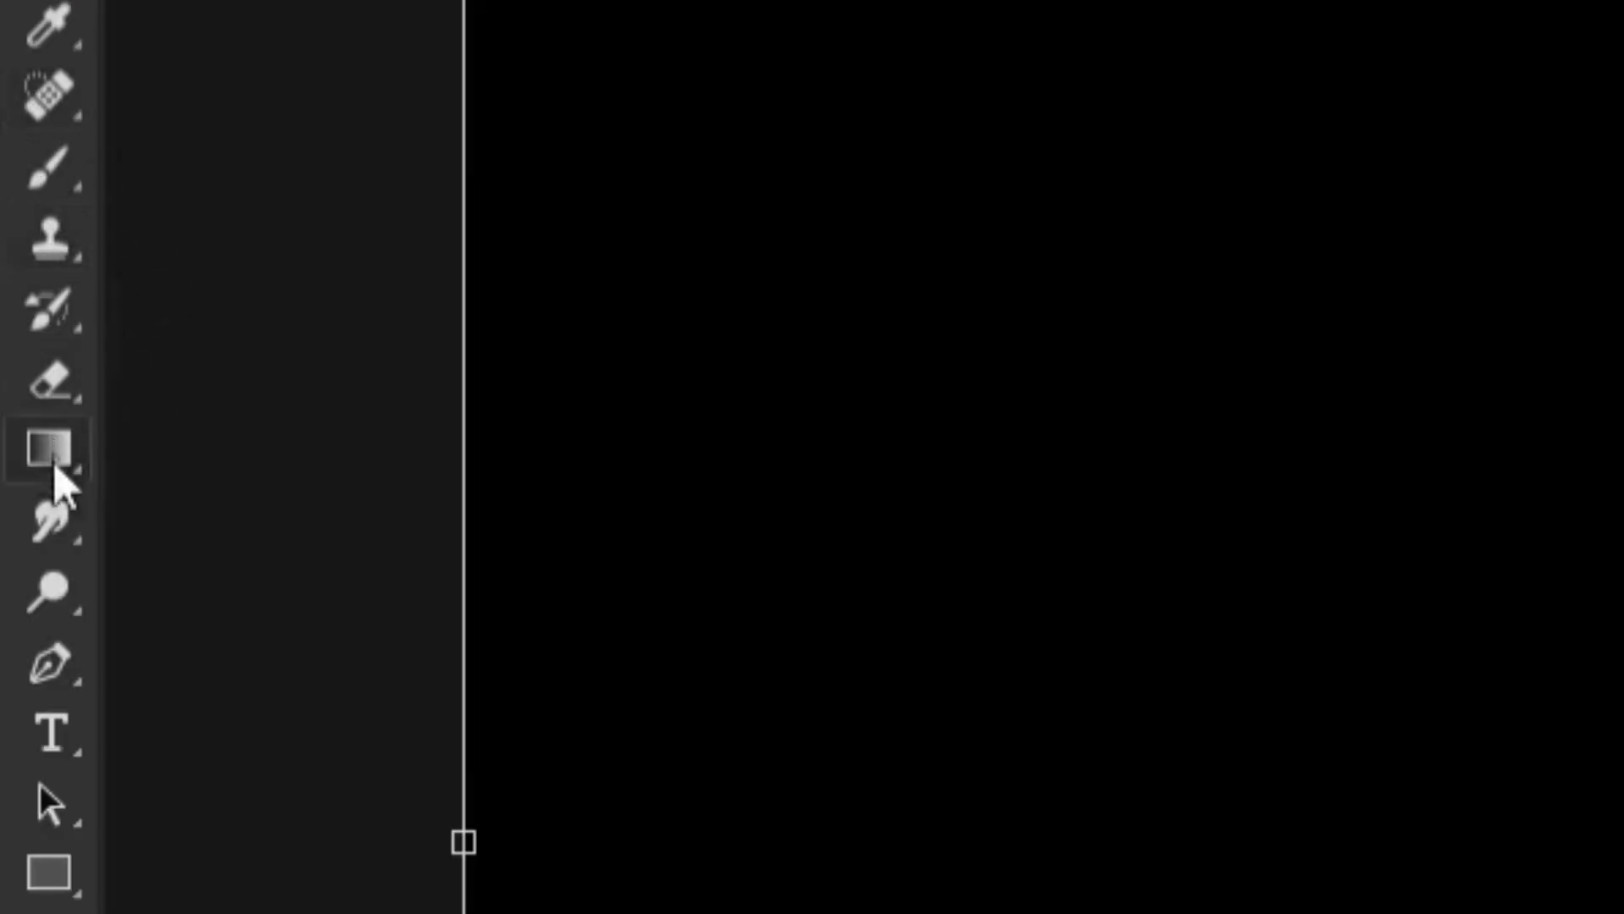
Fill Layer 0 with dark purple using the Paint Bucket Tool and set its blend mode to Multiply.
{"action": "right_click", "coordinate": [19, 352]}
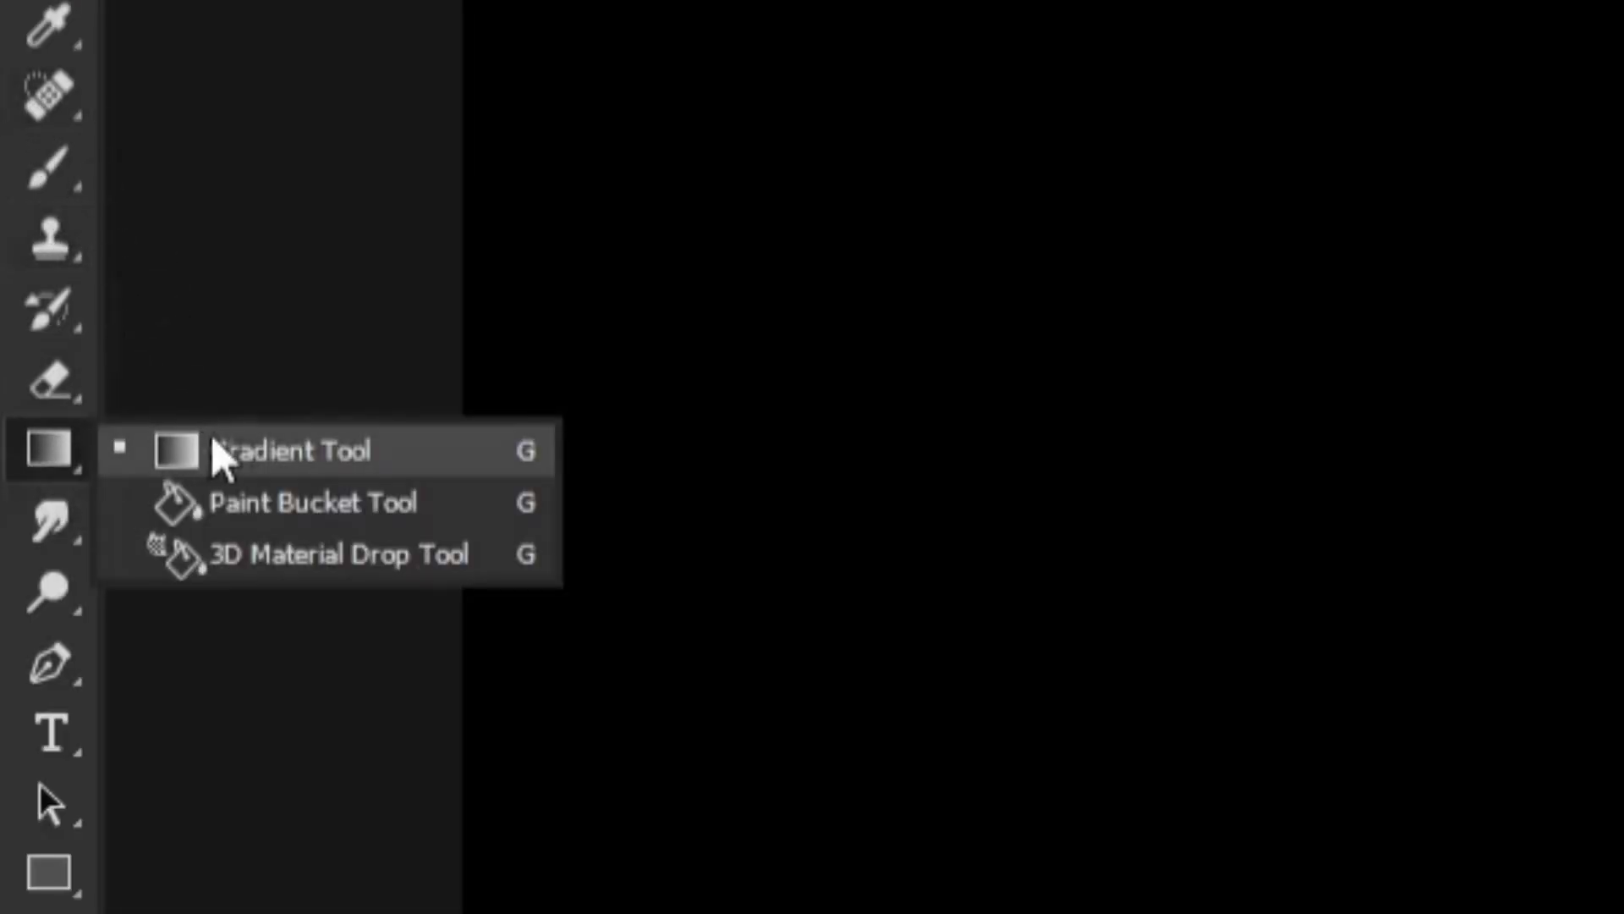
{"action": "left_click", "coordinate": [297, 508]}
{"action": "left_click", "coordinate": [784, 476]}
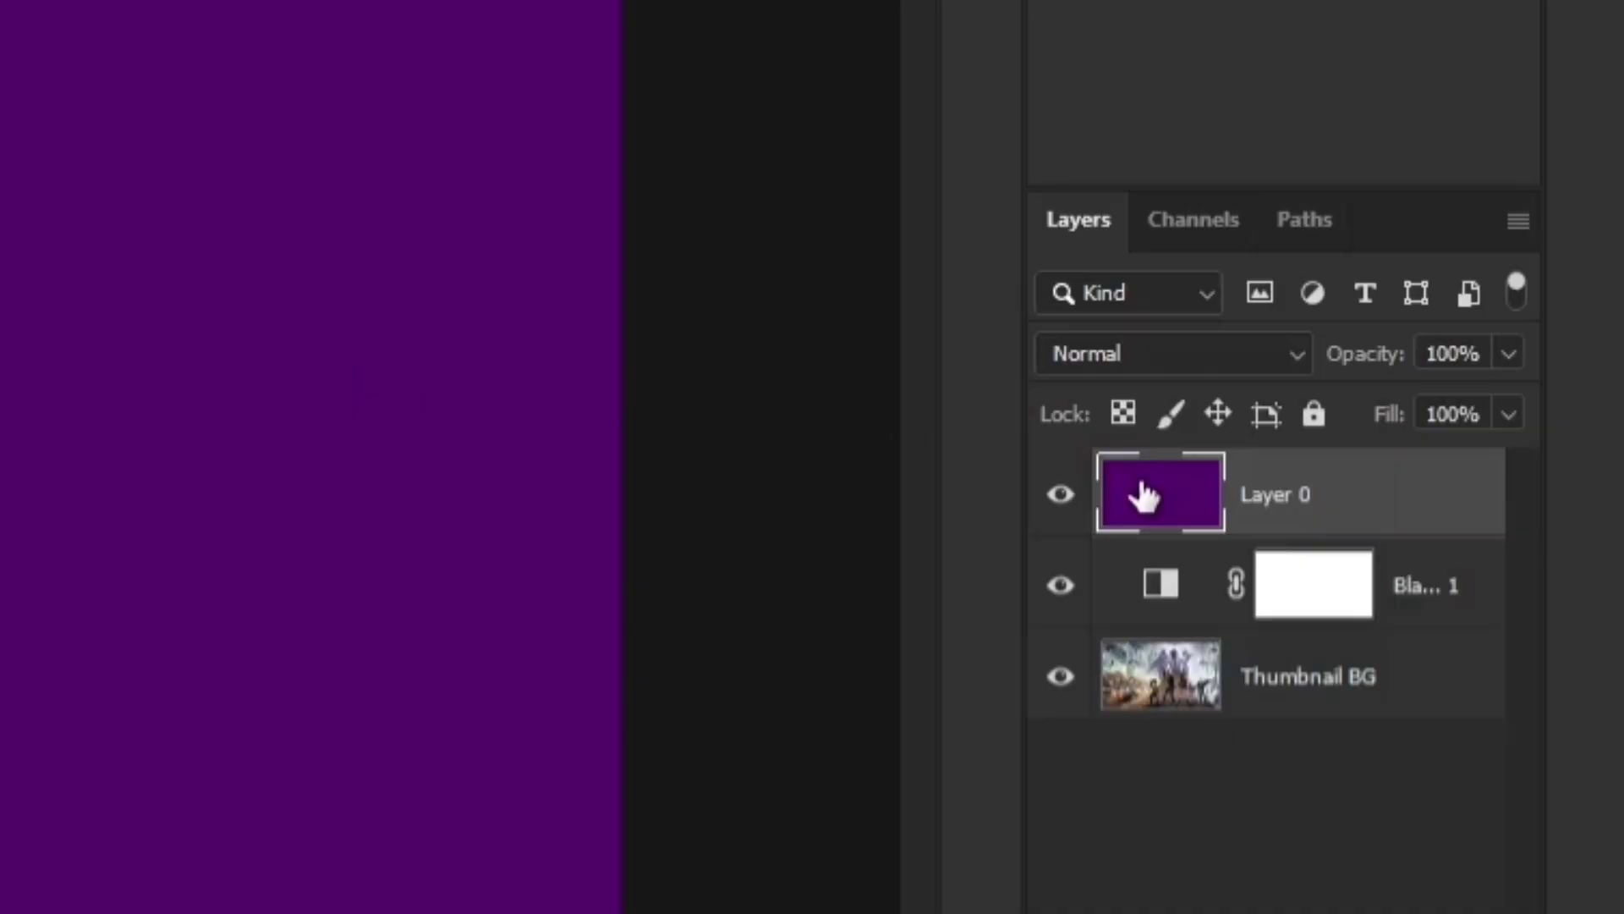
{"action": "left_click", "coordinate": [1152, 354]}
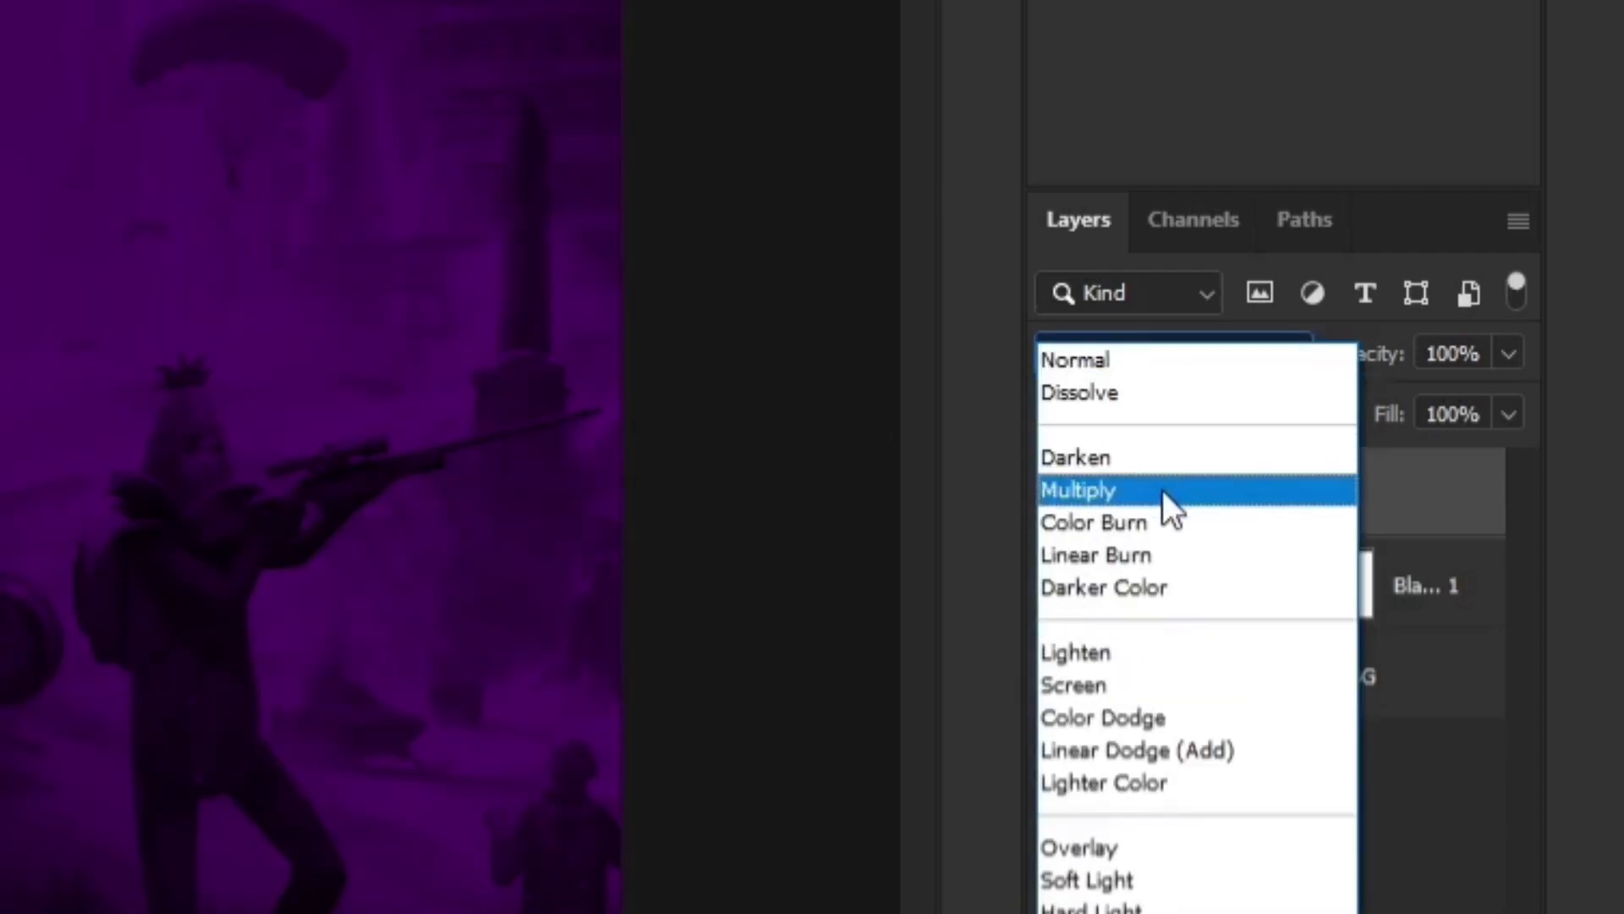
{"action": "left_click", "coordinate": [1162, 490]}
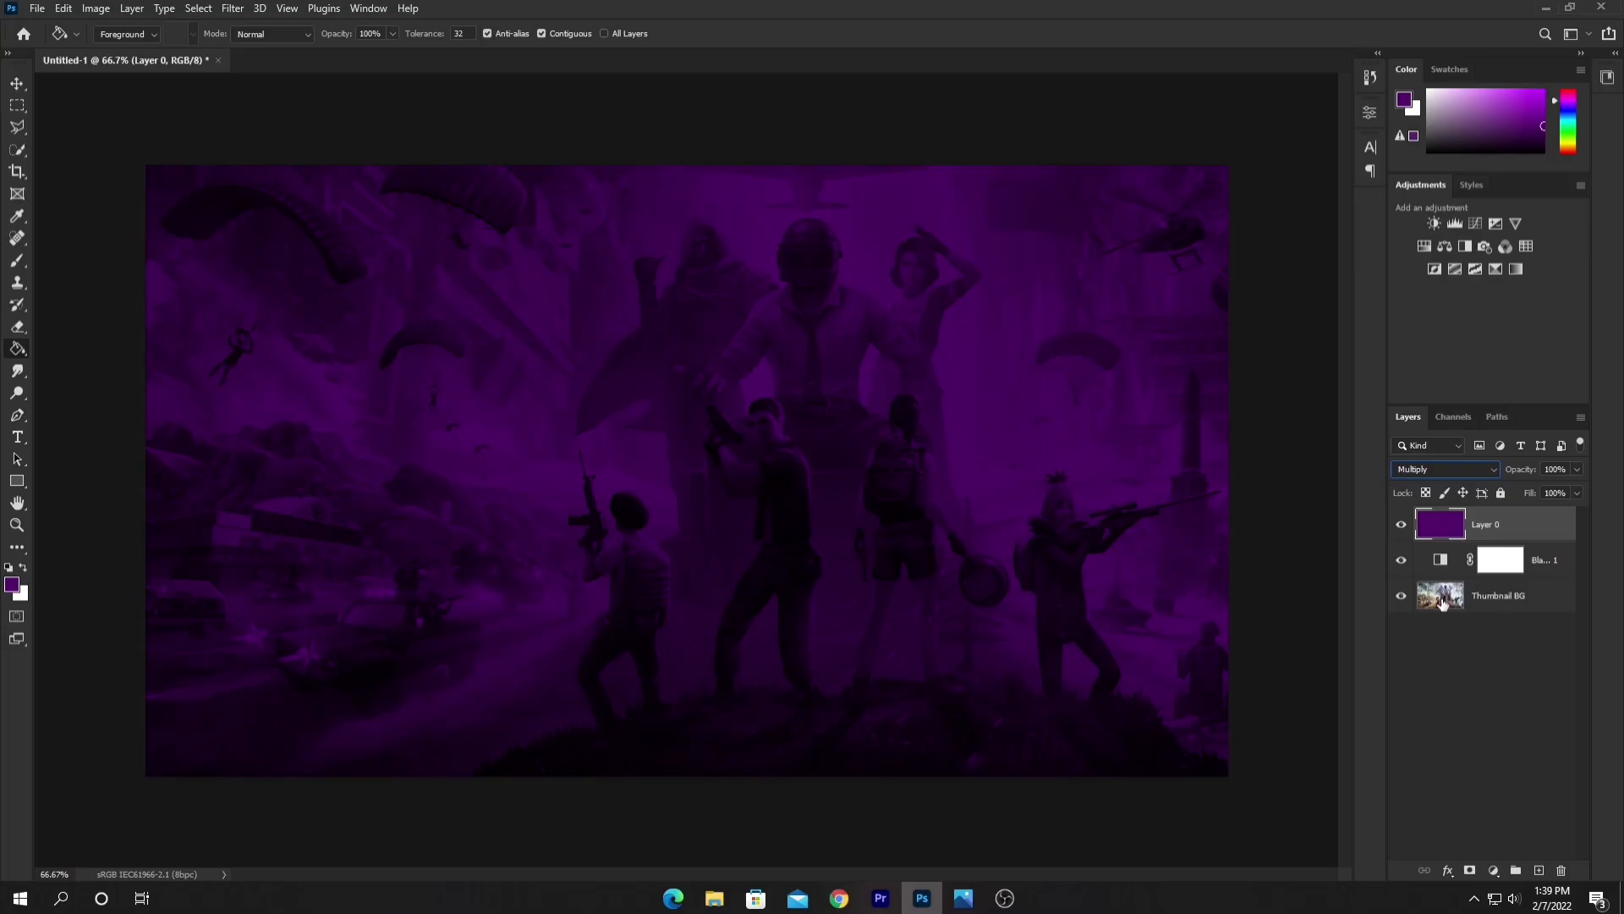
Add a Brightness/Contrast adjustment directly above Thumbnail BG with brightness set to -131.
{"action": "left_click", "coordinate": [1443, 602]}
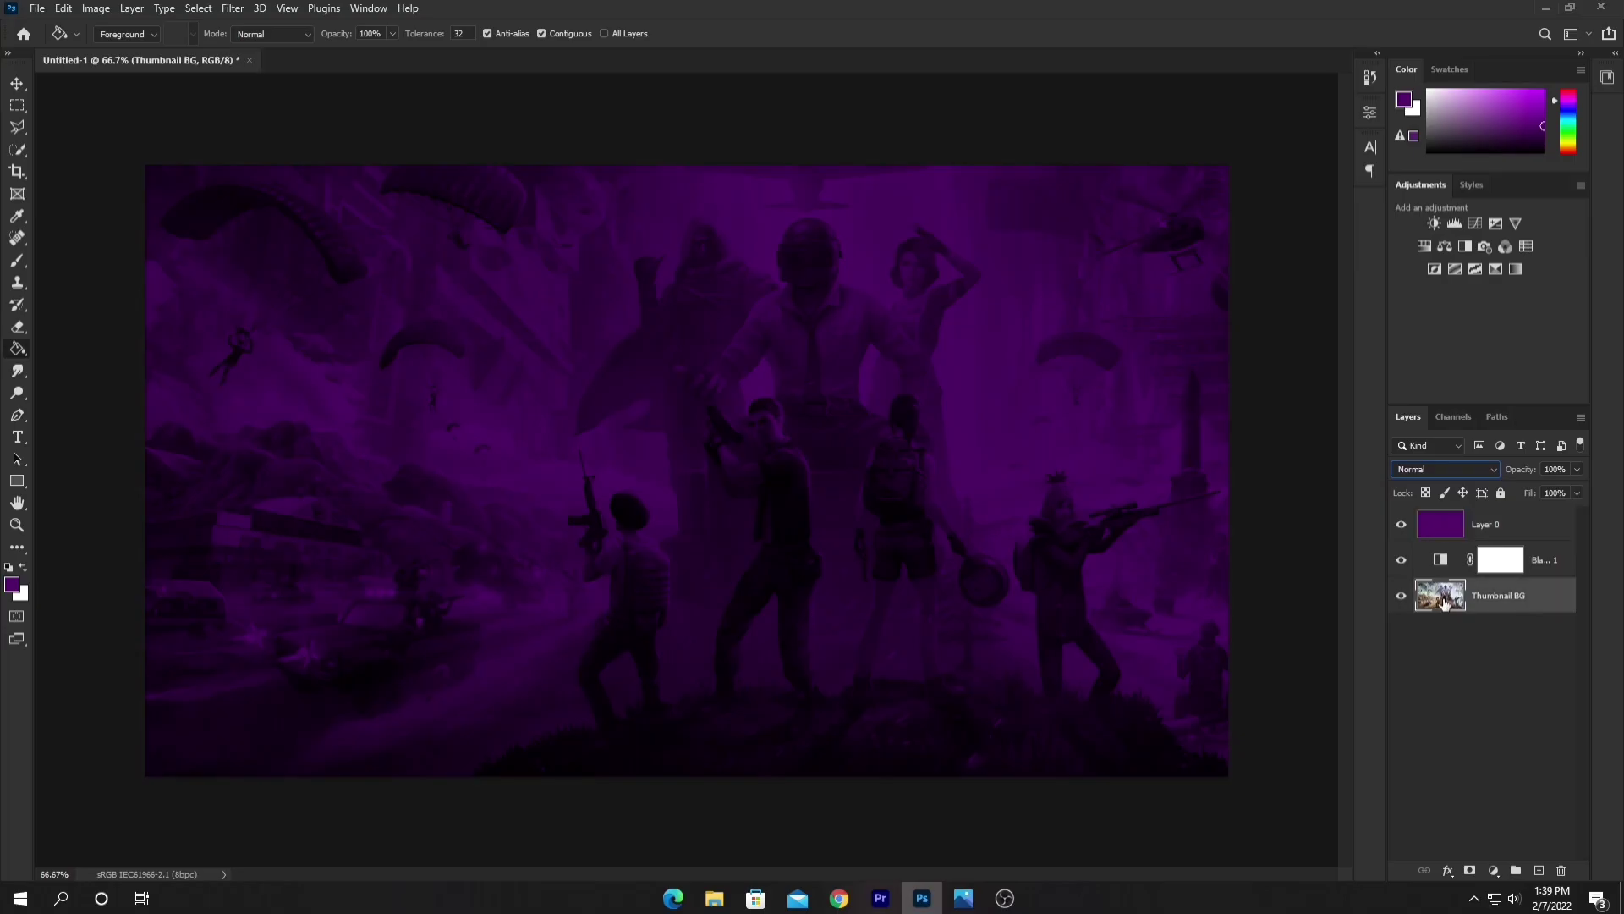
{"action": "left_click", "coordinate": [1433, 225]}
{"action": "left_click_drag", "start_coordinate": [1226, 209], "coordinate": [1137, 220]}
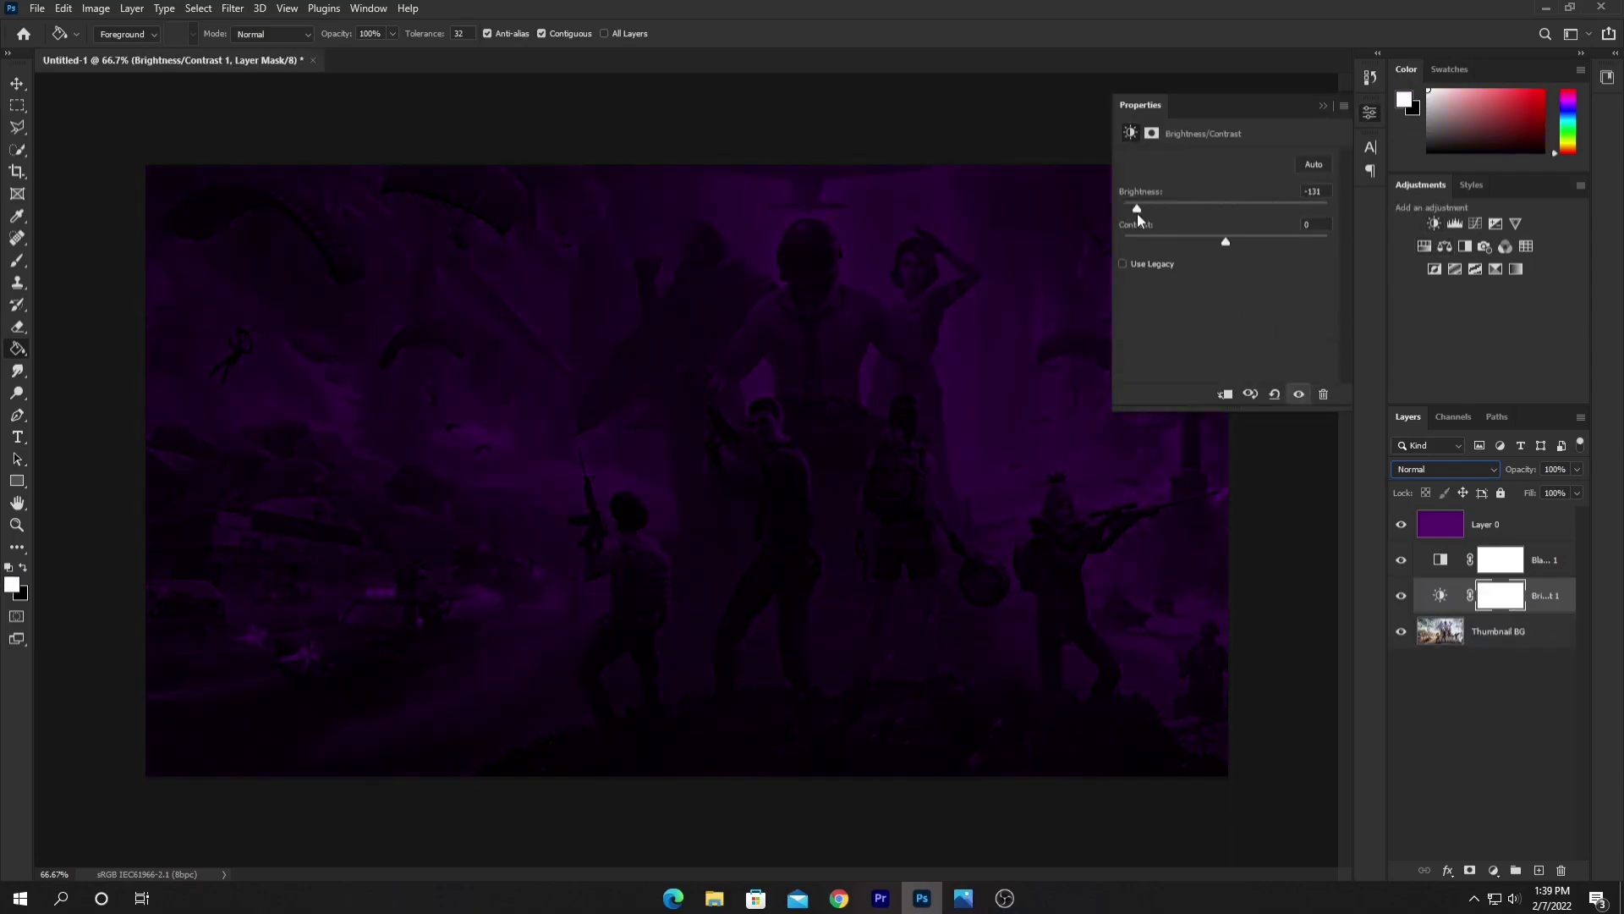
{"action": "left_click", "coordinate": [1323, 105]}
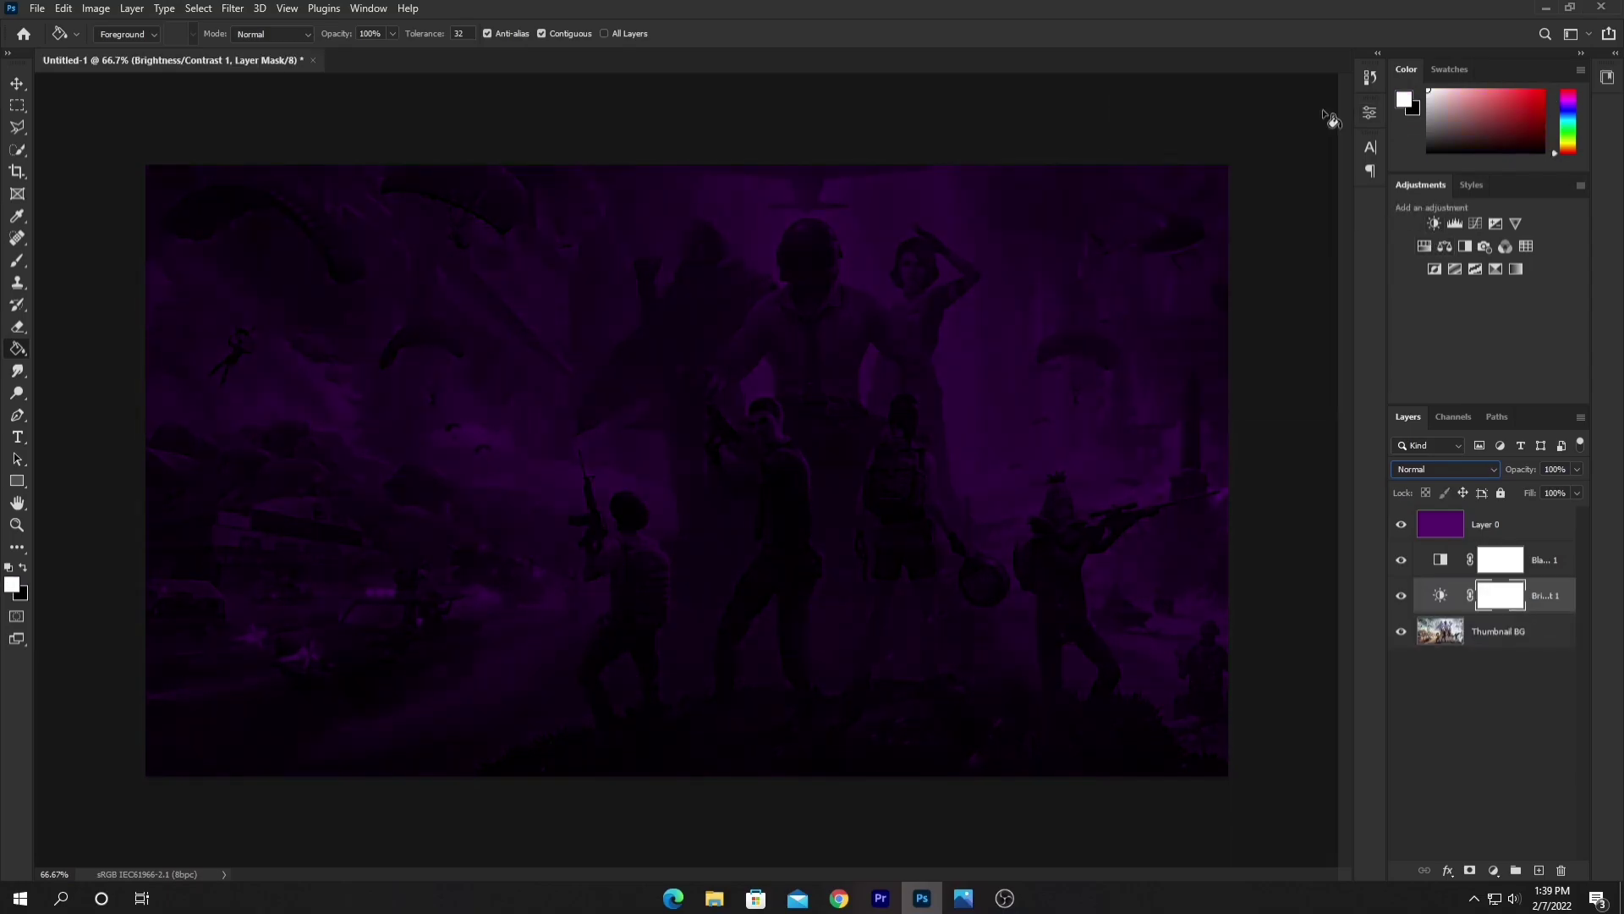
Place the wp7421783-pubg-wallpaper-4k image above the purple Layer 0 and rasterize its layer.
{"action": "left_click", "coordinate": [1438, 525]}
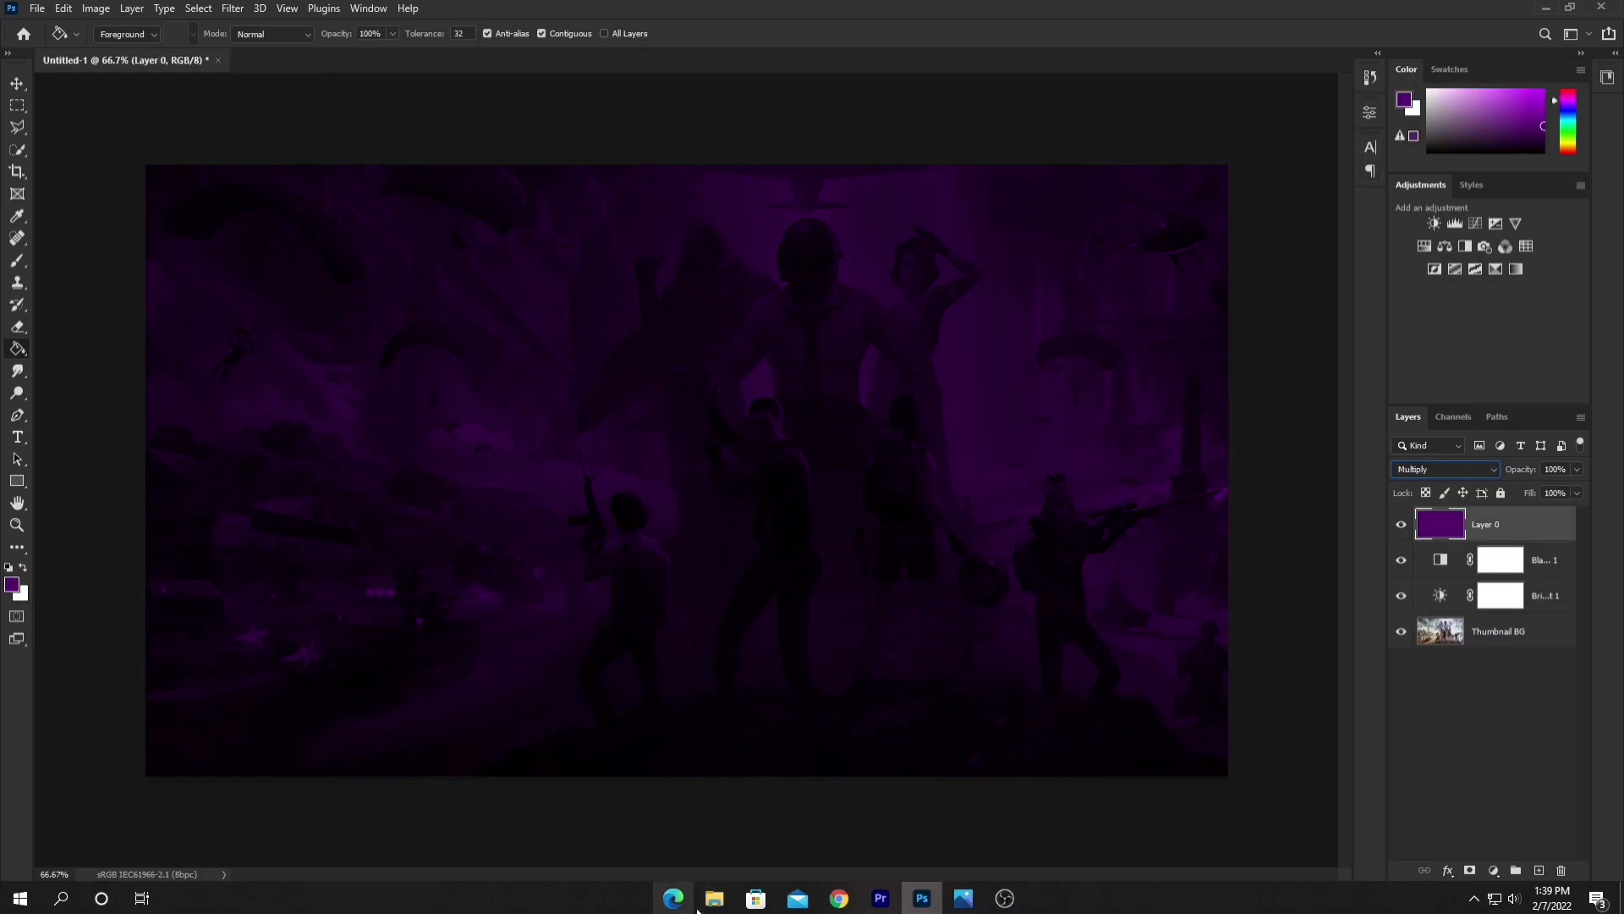
{"action": "left_click", "coordinate": [710, 899]}
{"action": "left_click_drag", "start_coordinate": [543, 127], "coordinate": [825, 462]}
{"action": "left_click", "coordinate": [809, 34]}
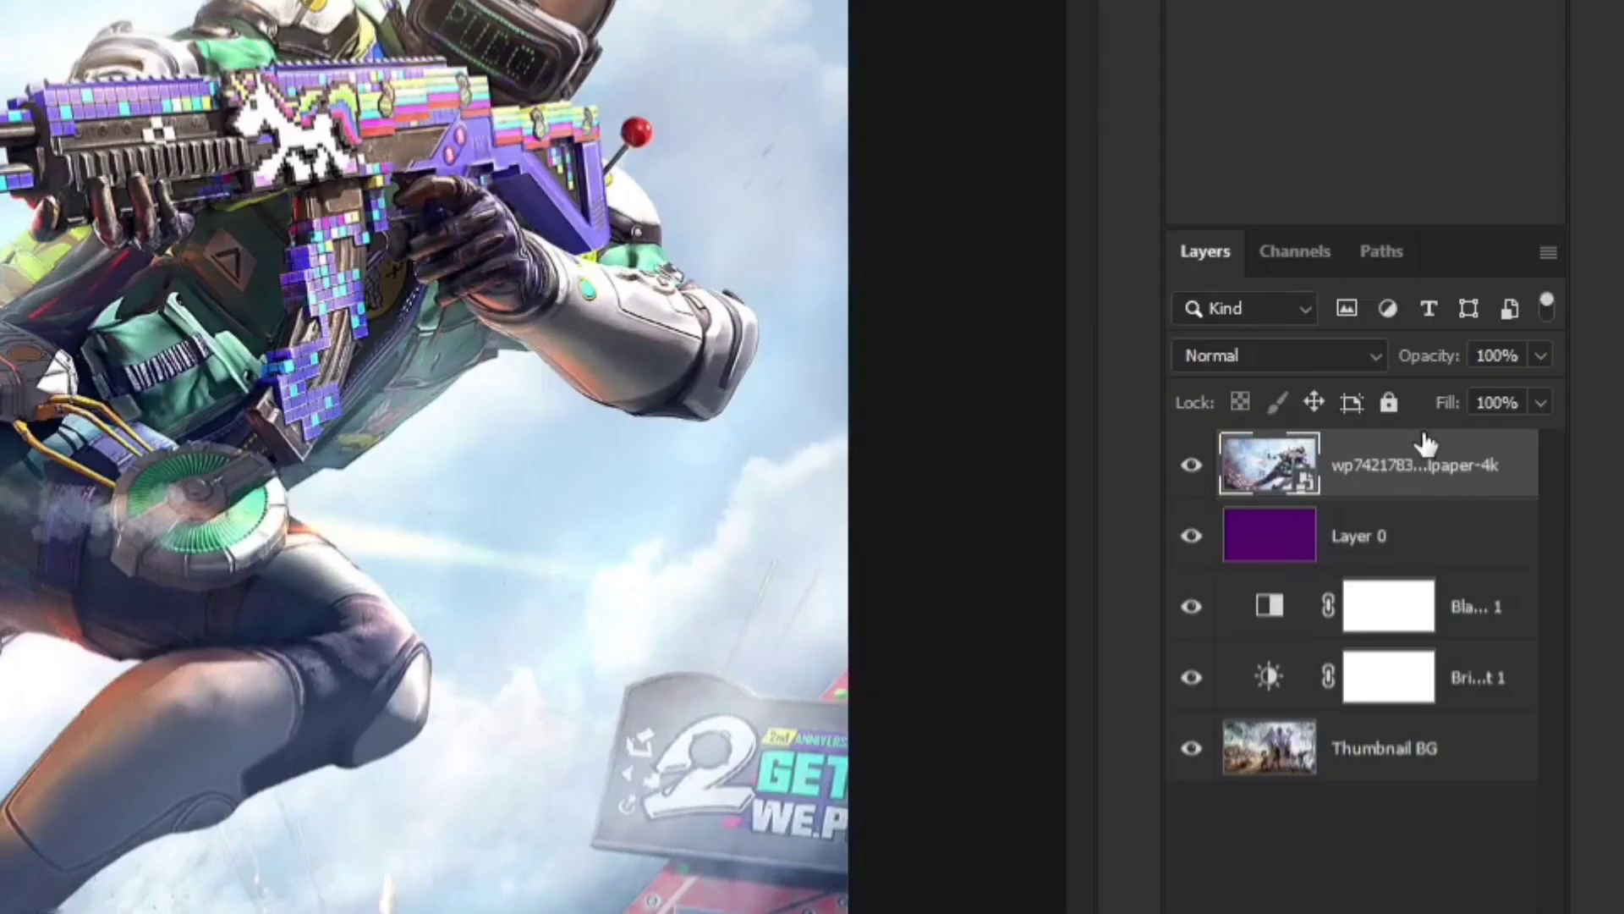
{"action": "right_click", "coordinate": [1518, 514]}
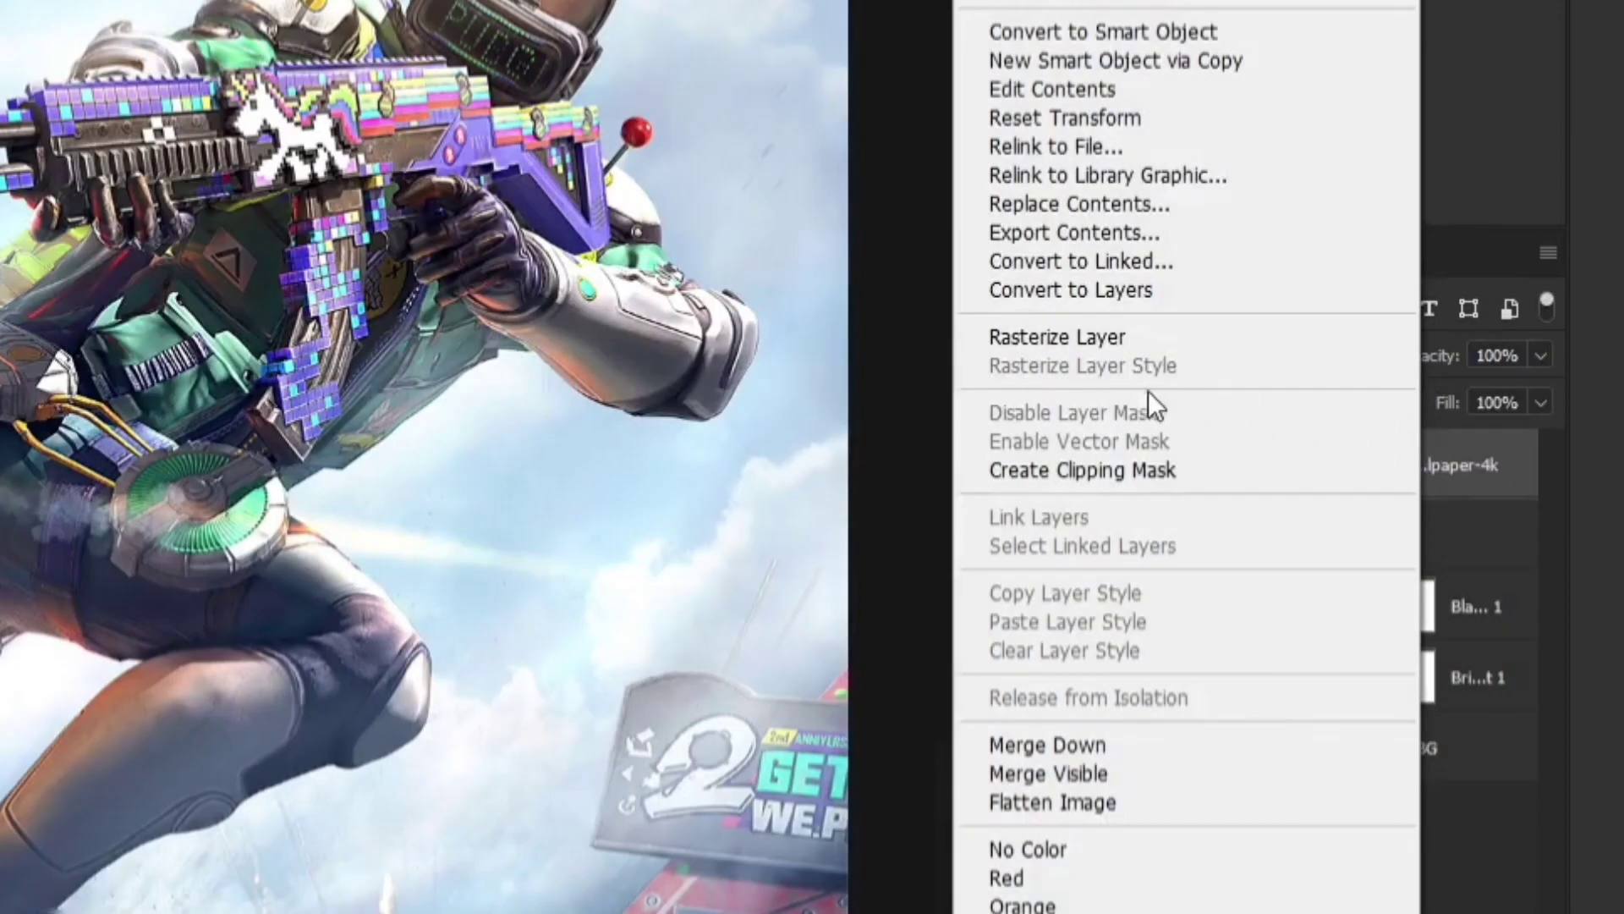
{"action": "left_click", "coordinate": [1077, 340]}
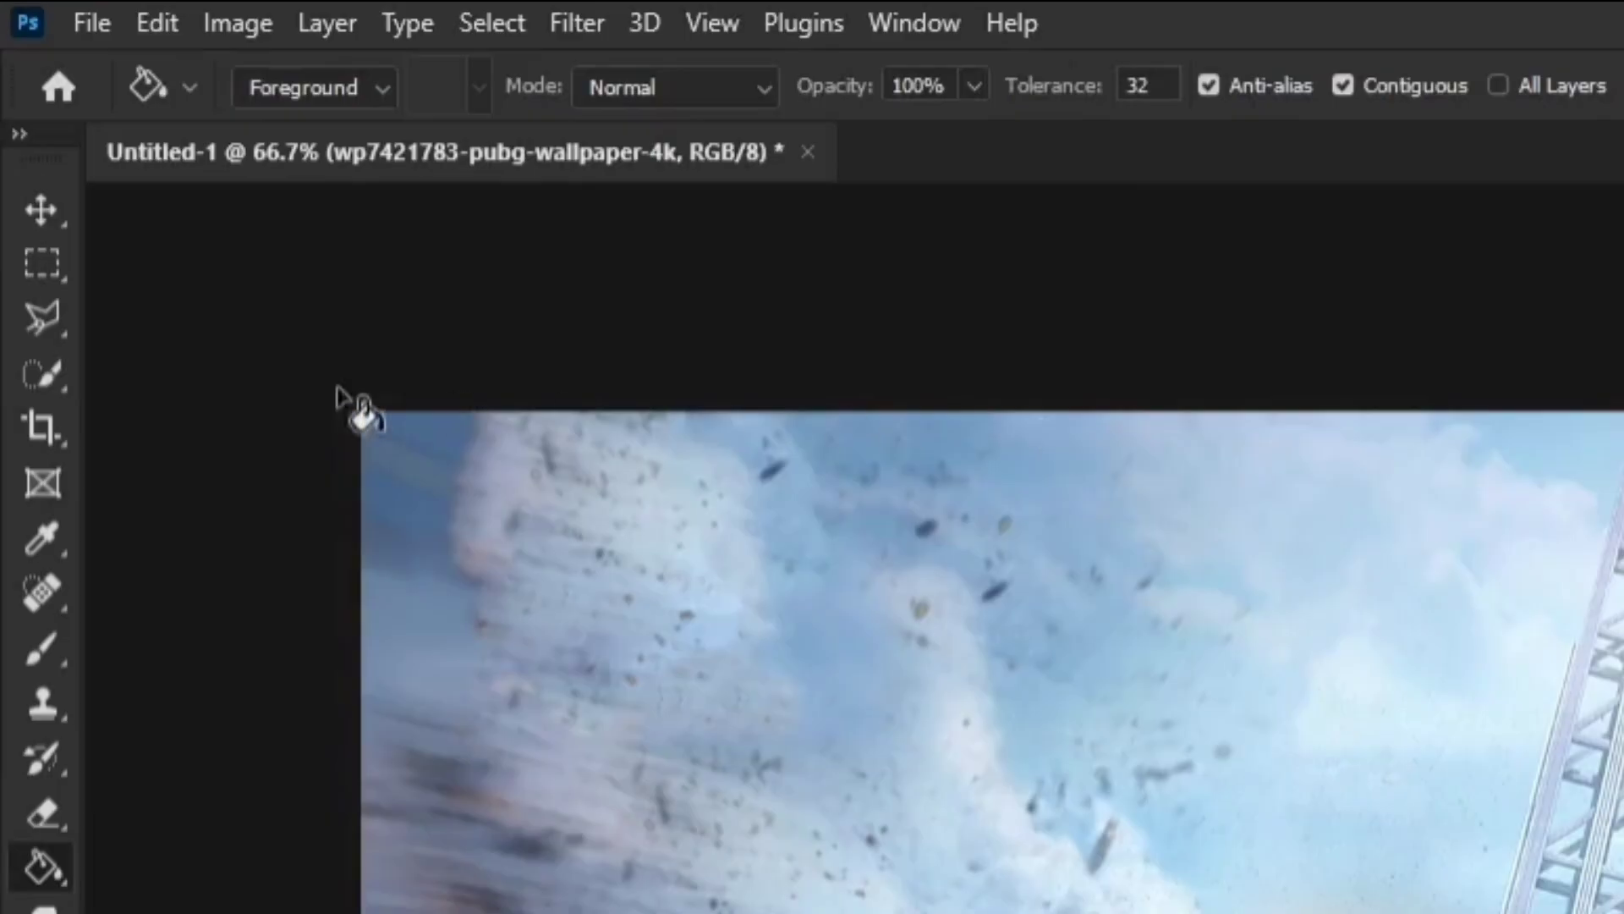
Set the Quick Selection tool to add to the selection and automatically select the subject of the wallpaper.
{"action": "left_click", "coordinate": [40, 374]}
{"action": "left_click_drag", "start_coordinate": [39, 370], "coordinate": [183, 416]}
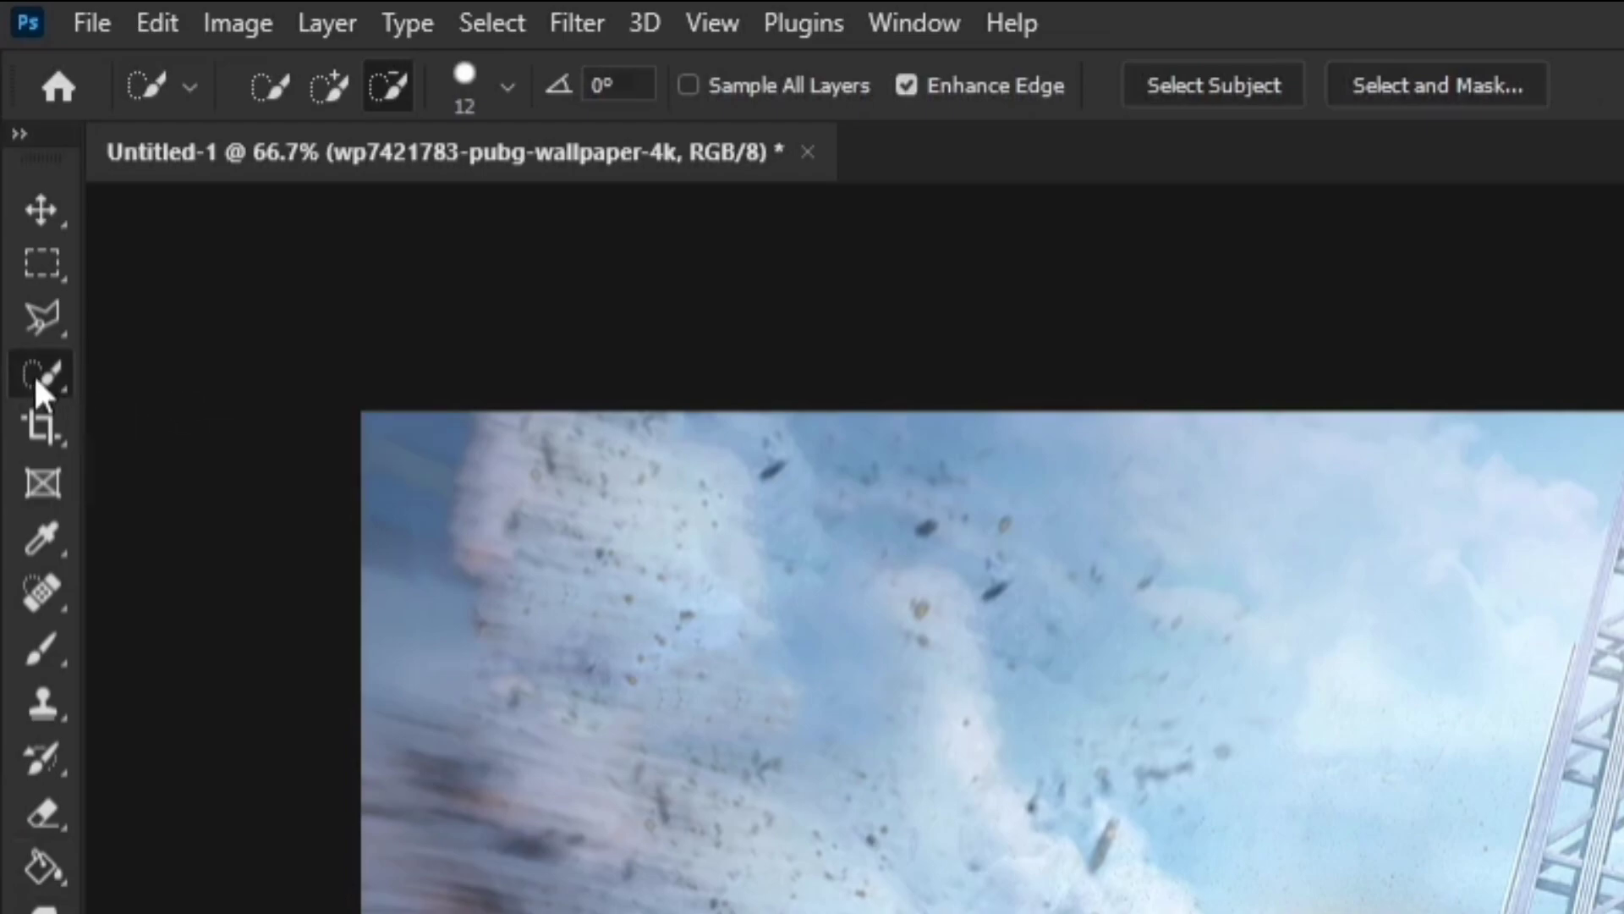
{"action": "left_click", "coordinate": [323, 90]}
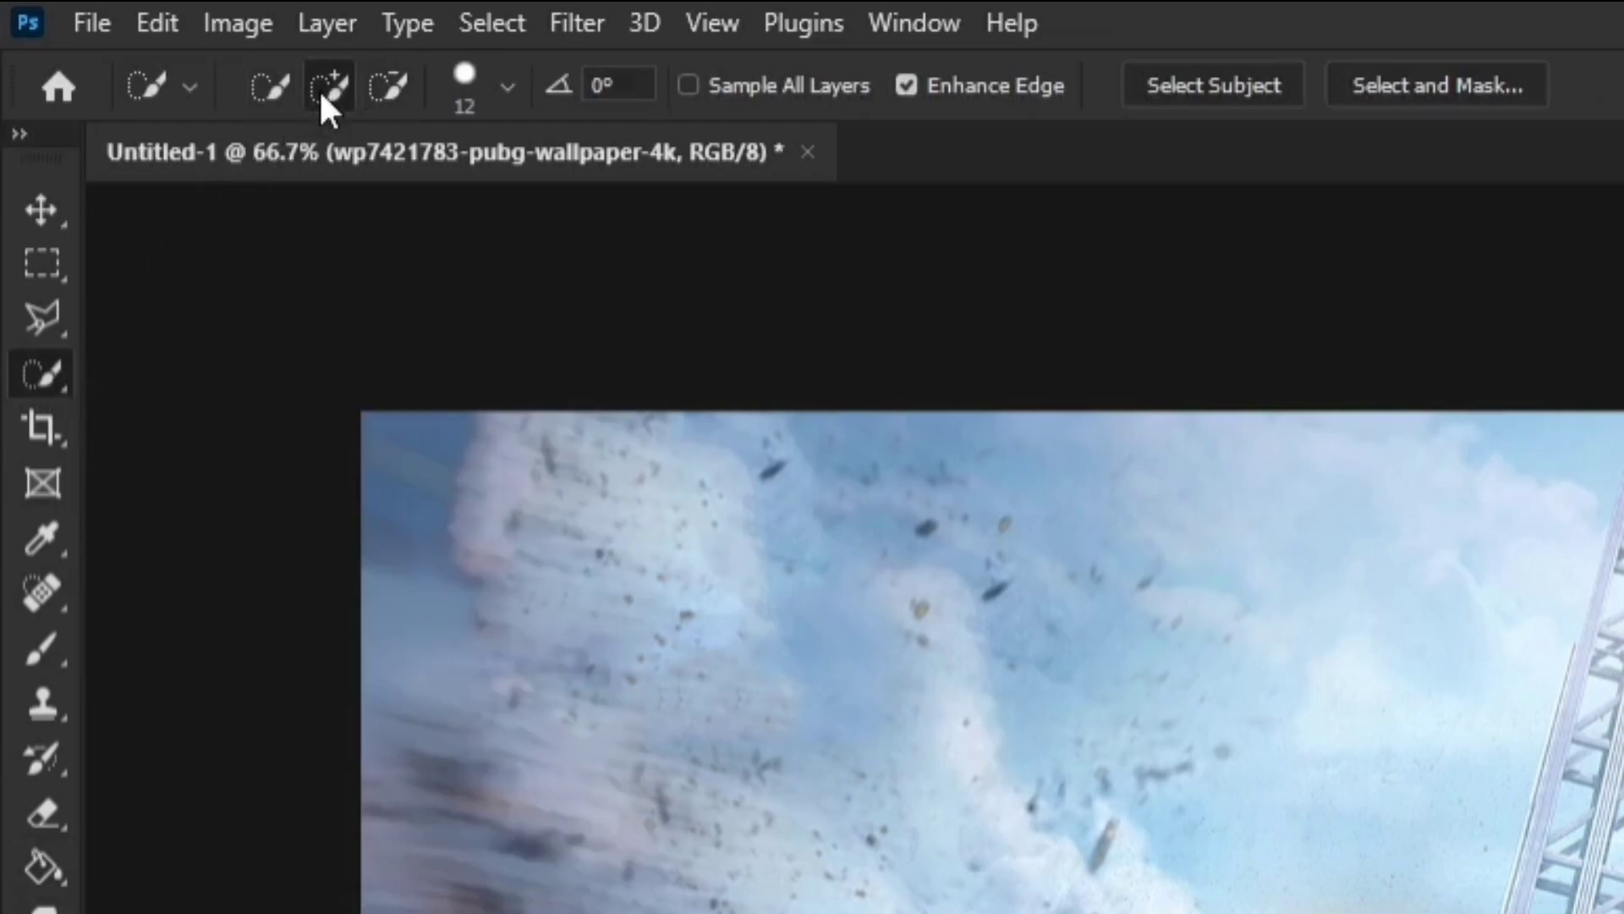
{"action": "left_click", "coordinate": [1178, 85]}
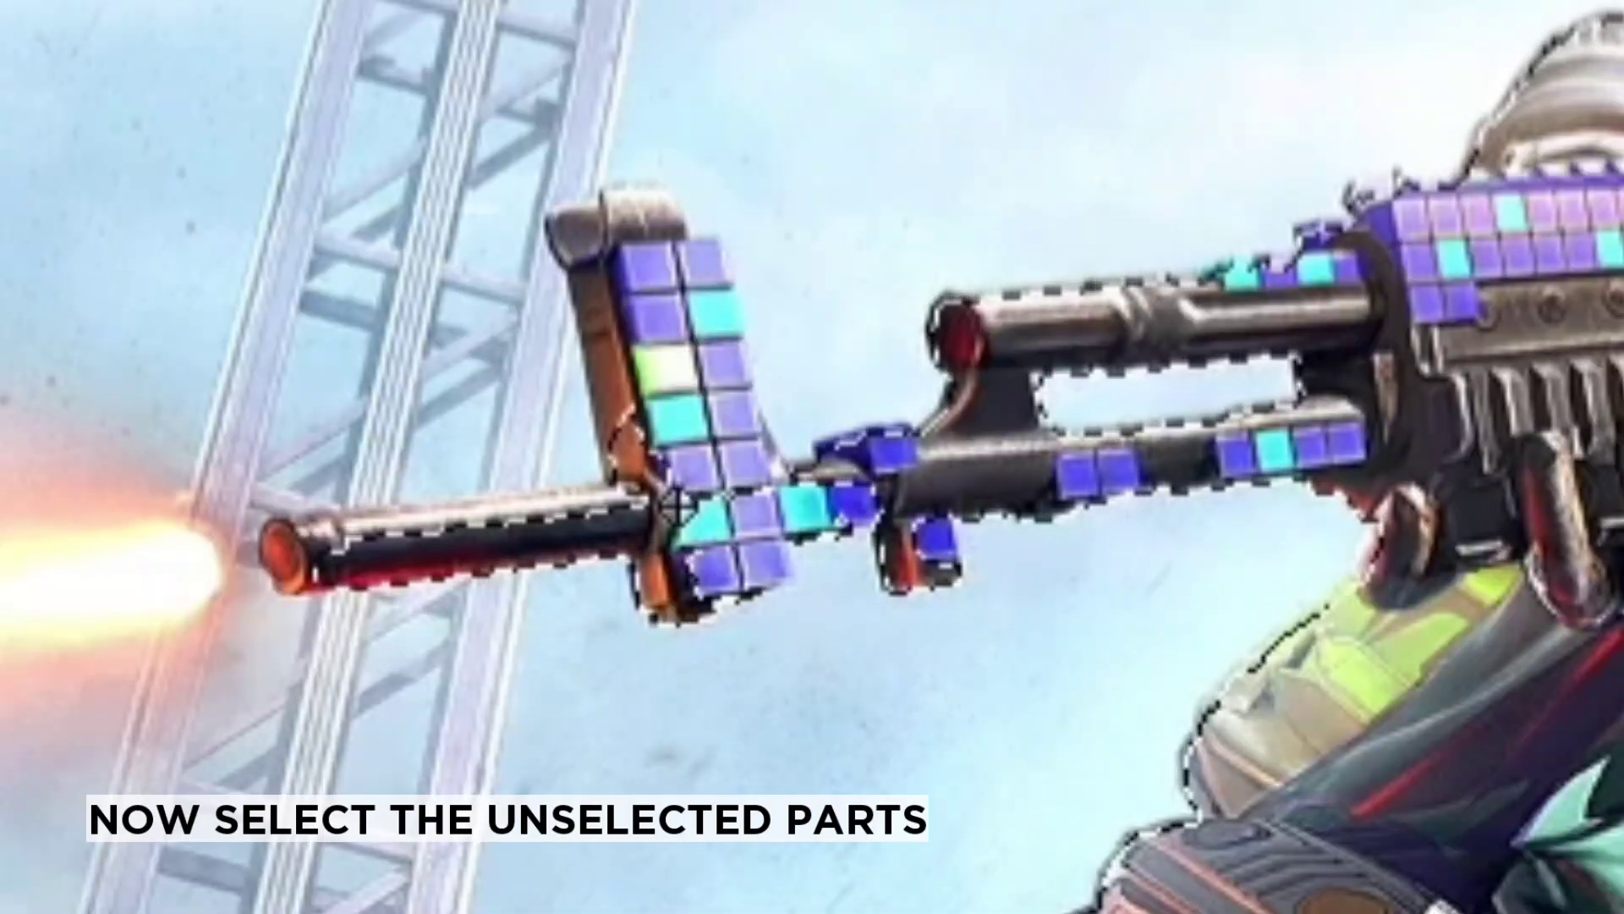
Extend the selection over the parts of the character and rifle that Select Subject missed.
{"action": "mouse_move", "coordinate": [682, 350]}
{"action": "left_mouse_down"}
{"action": "mouse_move", "coordinate": [686, 279]}
{"action": "mouse_move", "coordinate": [726, 554]}
{"action": "mouse_move", "coordinate": [628, 292]}
{"action": "mouse_move", "coordinate": [638, 276]}
{"action": "mouse_move", "coordinate": [699, 313]}
{"action": "left_mouse_up"}
{"action": "mouse_move", "coordinate": [1003, 495]}
{"action": "left_mouse_down"}
{"action": "mouse_move", "coordinate": [863, 476]}
{"action": "mouse_move", "coordinate": [748, 503]}
{"action": "mouse_move", "coordinate": [840, 461]}
{"action": "mouse_move", "coordinate": [972, 485]}
{"action": "left_mouse_up"}
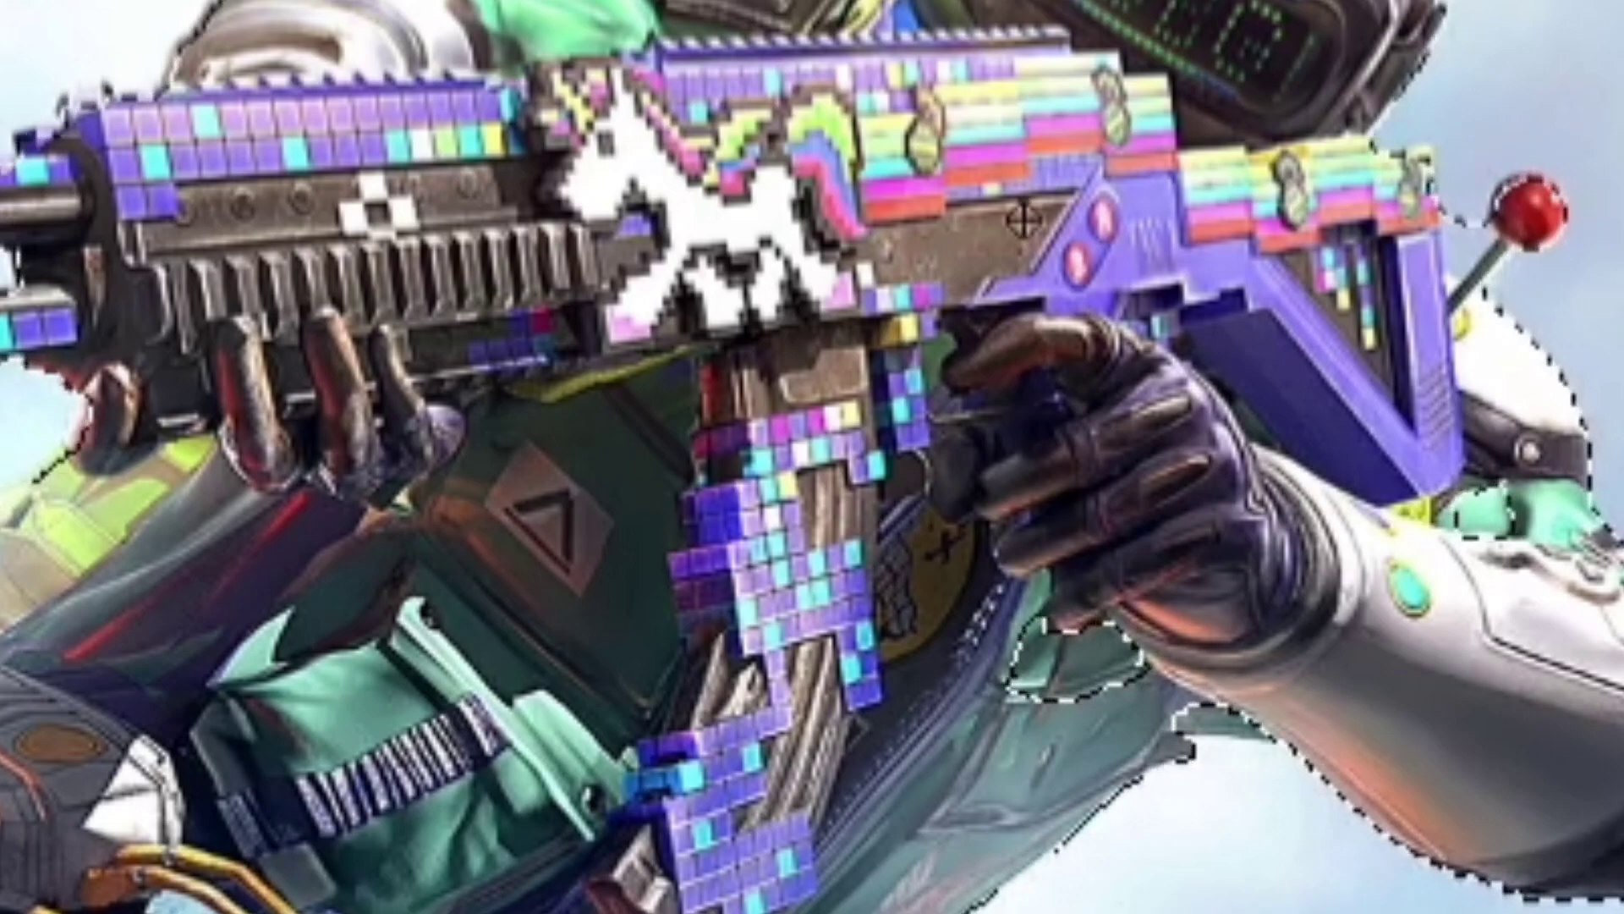
{"action": "mouse_move", "coordinate": [906, 533]}
{"action": "left_mouse_down"}
{"action": "mouse_move", "coordinate": [1063, 674]}
{"action": "mouse_move", "coordinate": [1091, 645]}
{"action": "mouse_move", "coordinate": [952, 693]}
{"action": "mouse_move", "coordinate": [1124, 660]}
{"action": "left_mouse_up"}
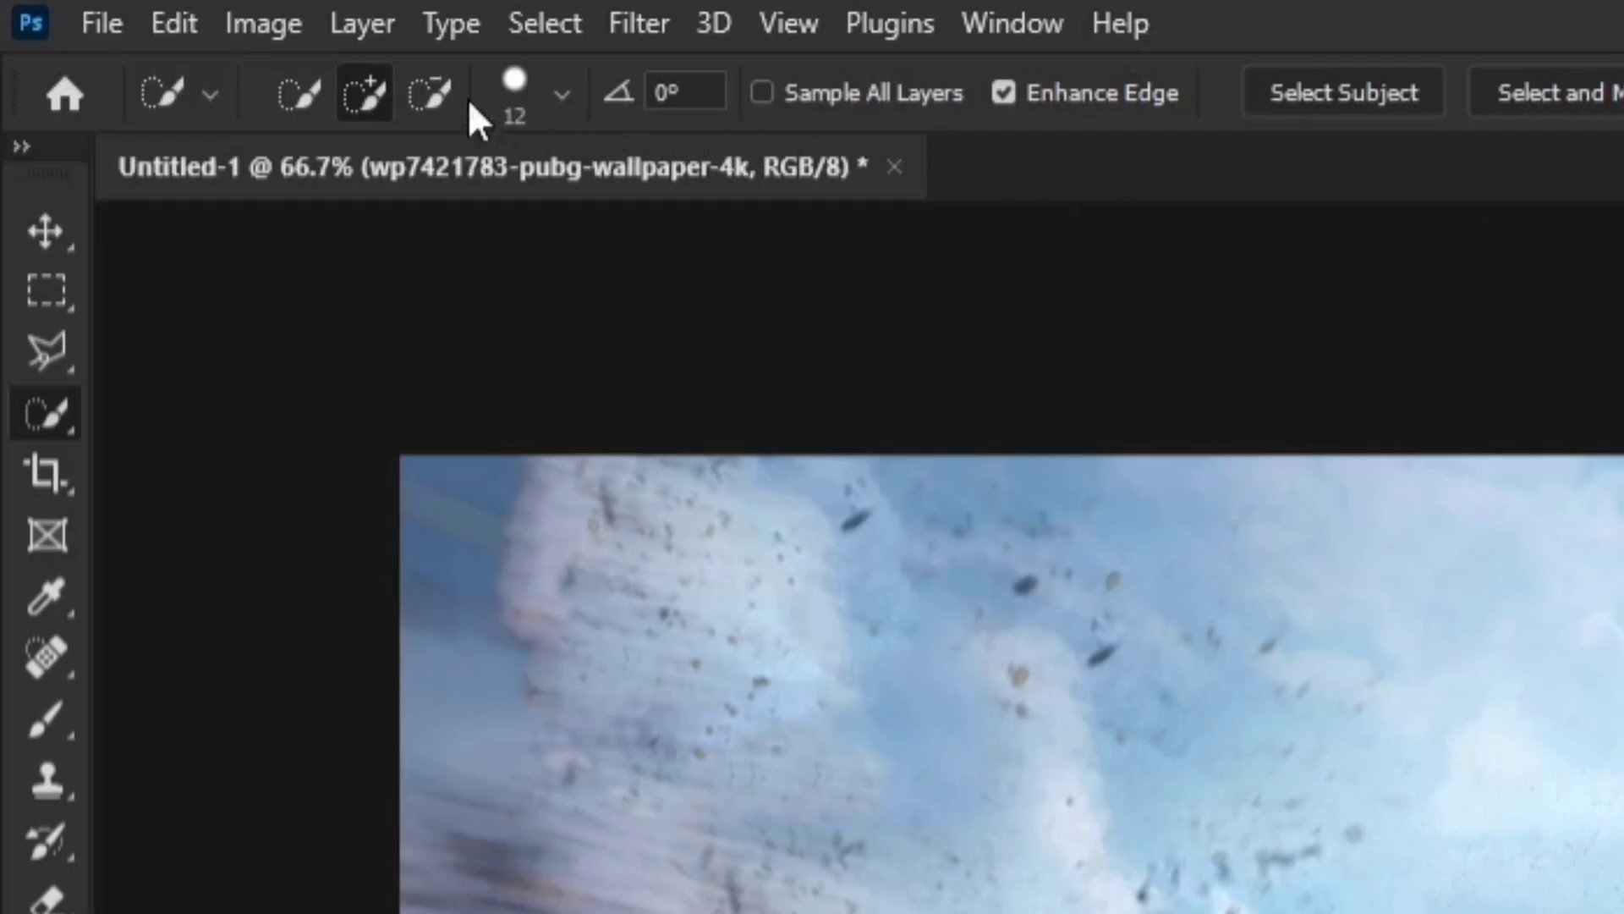
Subtract the unwanted red ball-tipped sticks around the character's shoulder and rifle stock from the selection.
{"action": "left_click", "coordinate": [438, 95]}
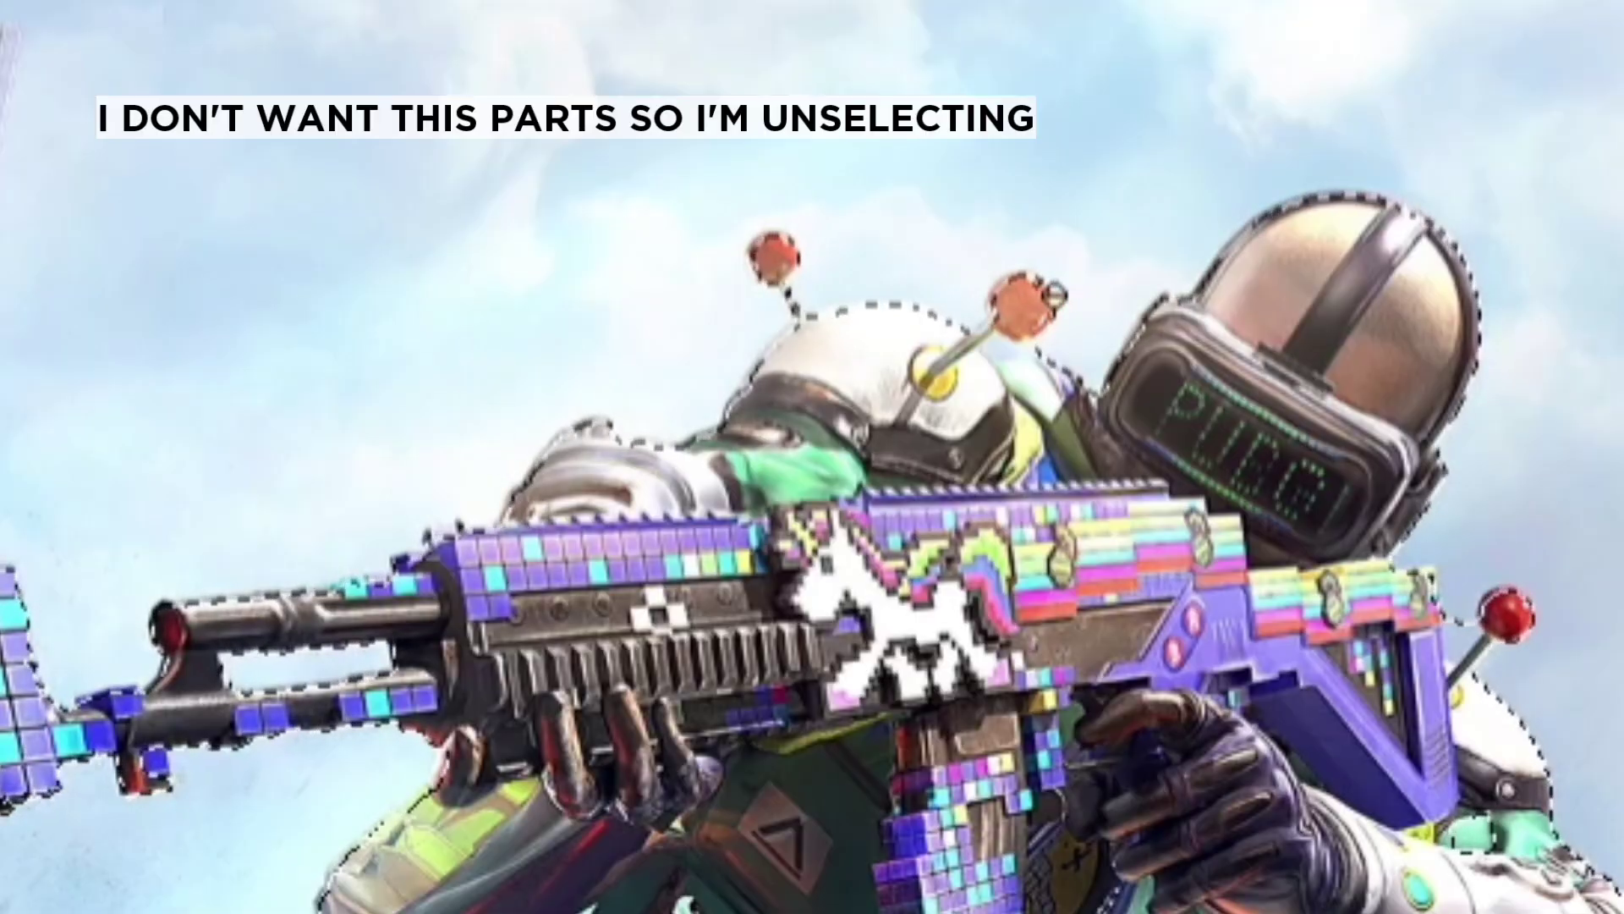
{"action": "left_click_drag", "start_coordinate": [1053, 295], "coordinate": [1024, 305]}
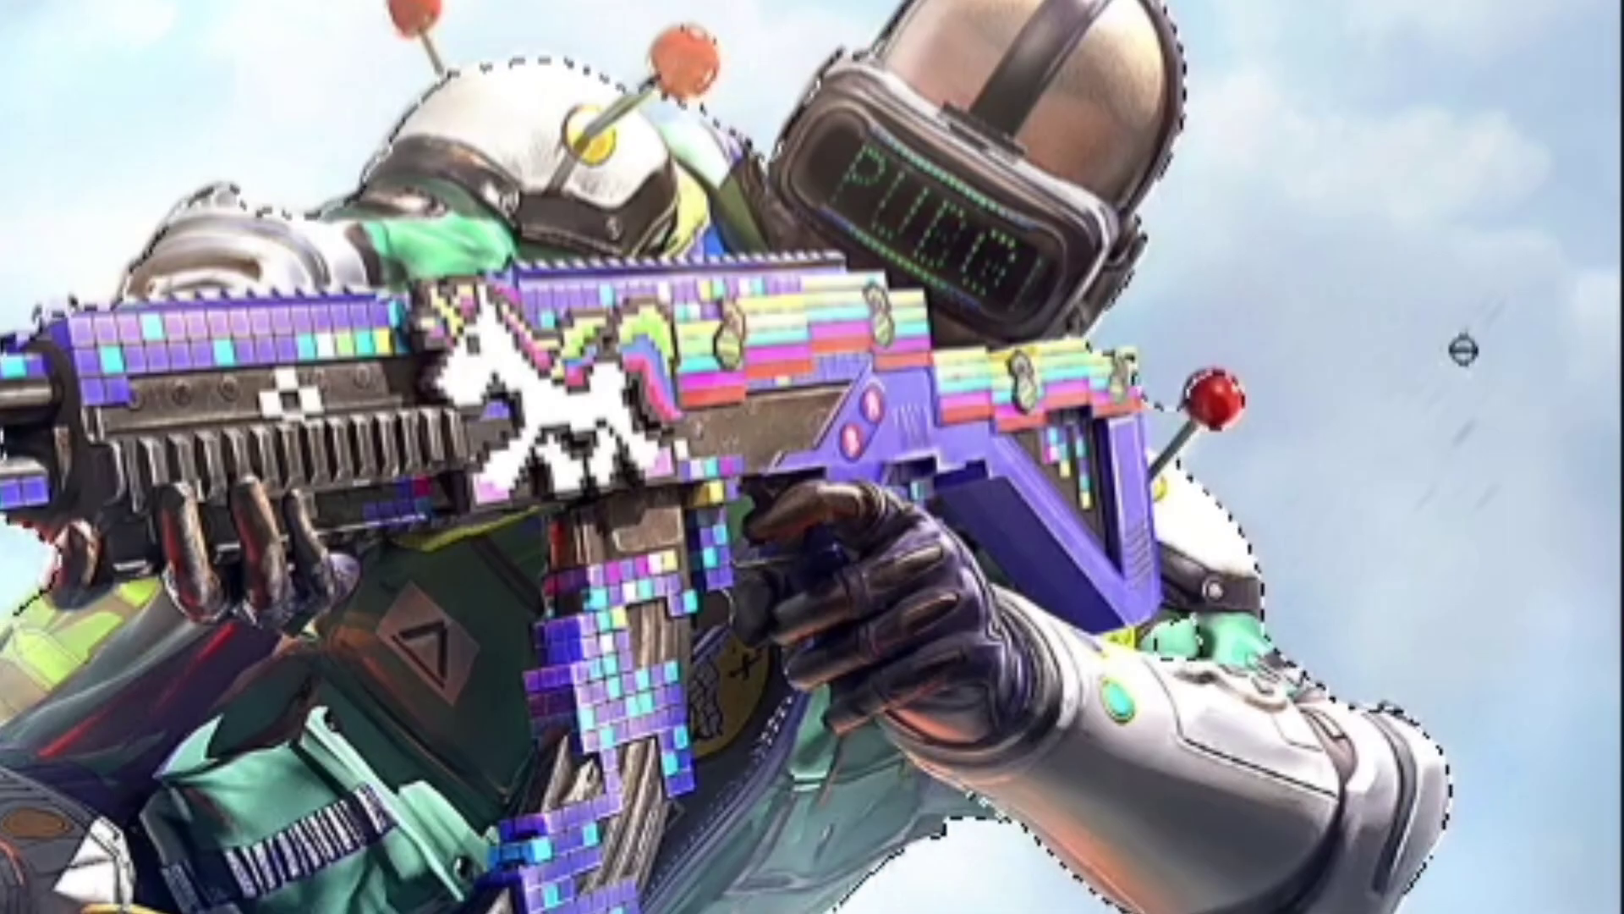
{"action": "left_click_drag", "start_coordinate": [1218, 391], "coordinate": [1188, 440]}
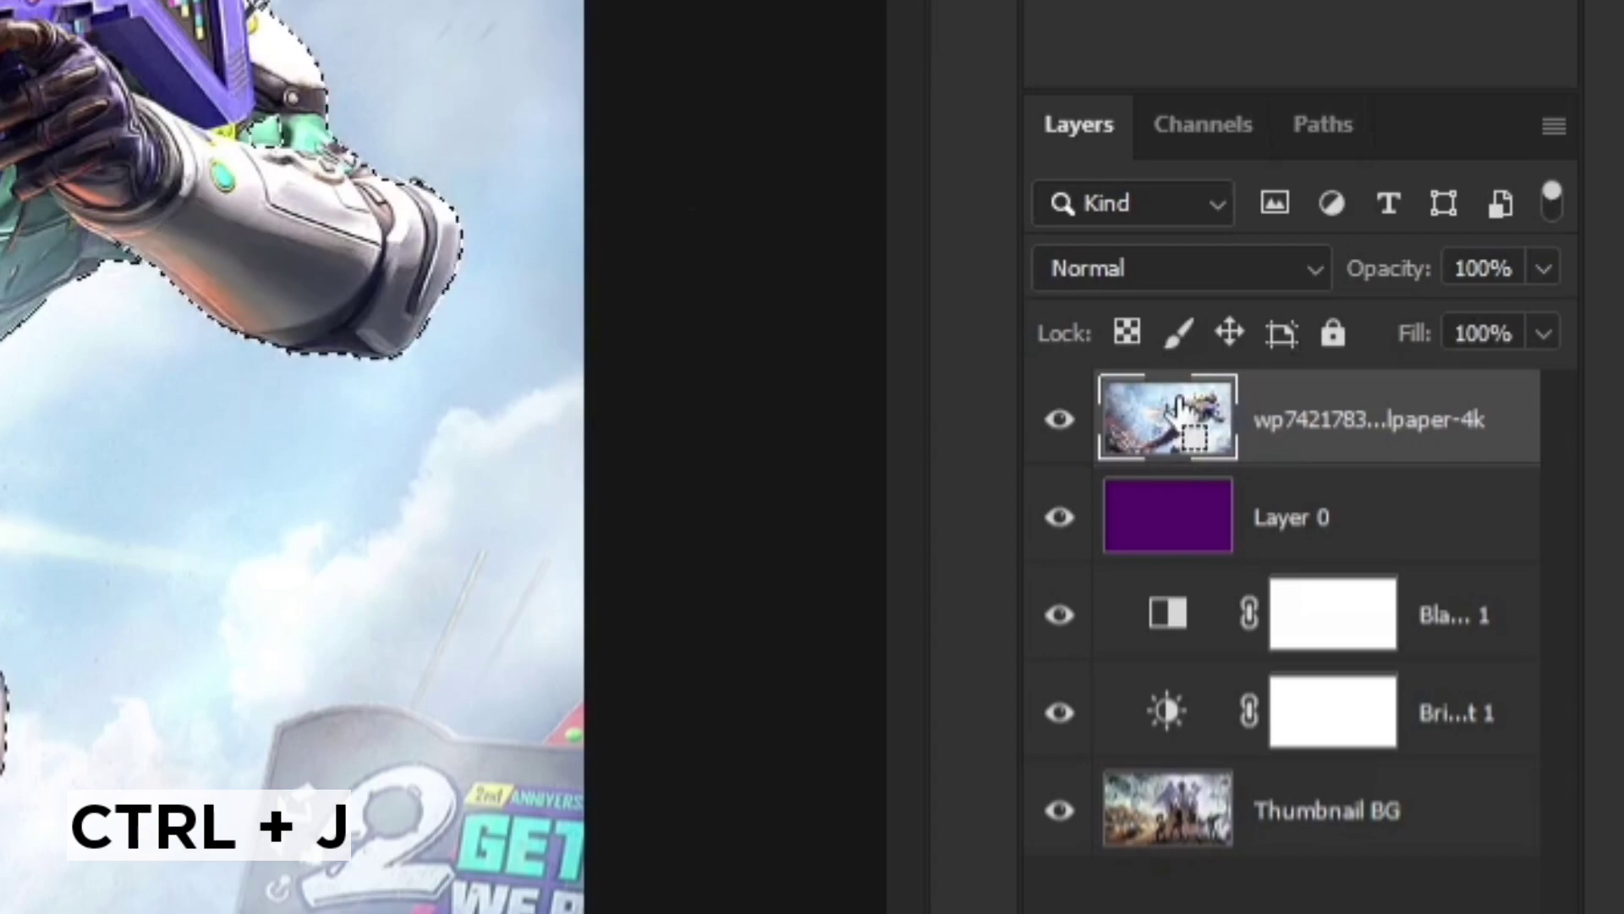
Copy the selected character onto a new layer and delete the original wp7421783 wallpaper layer.
{"action": "key", "text": "ctrl+j"}
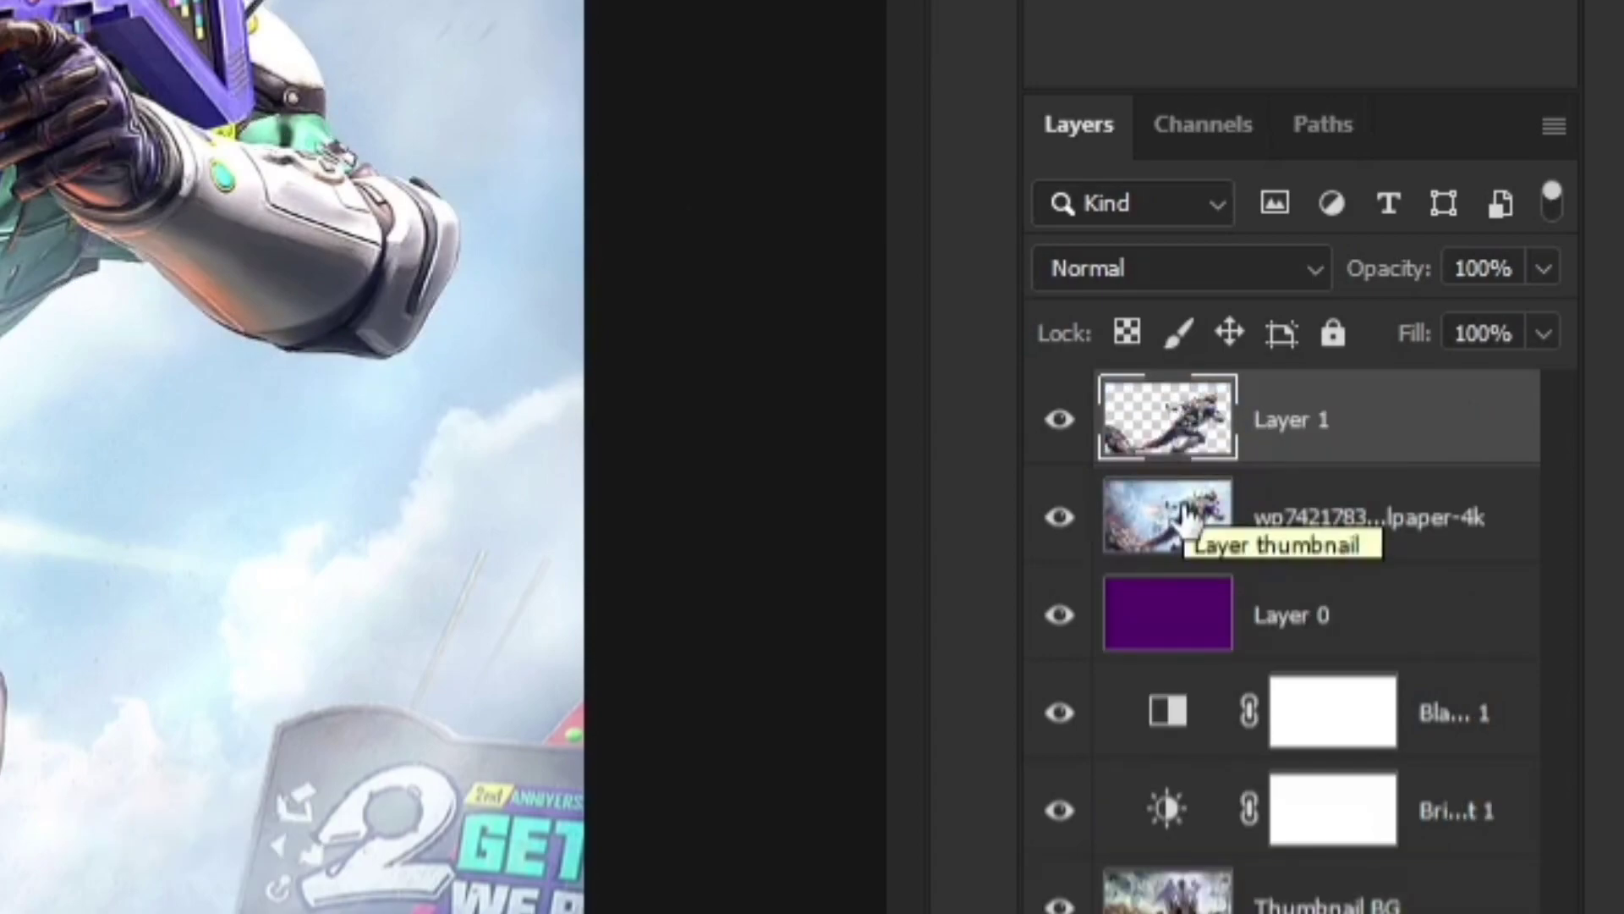
{"action": "left_click", "coordinate": [1178, 518]}
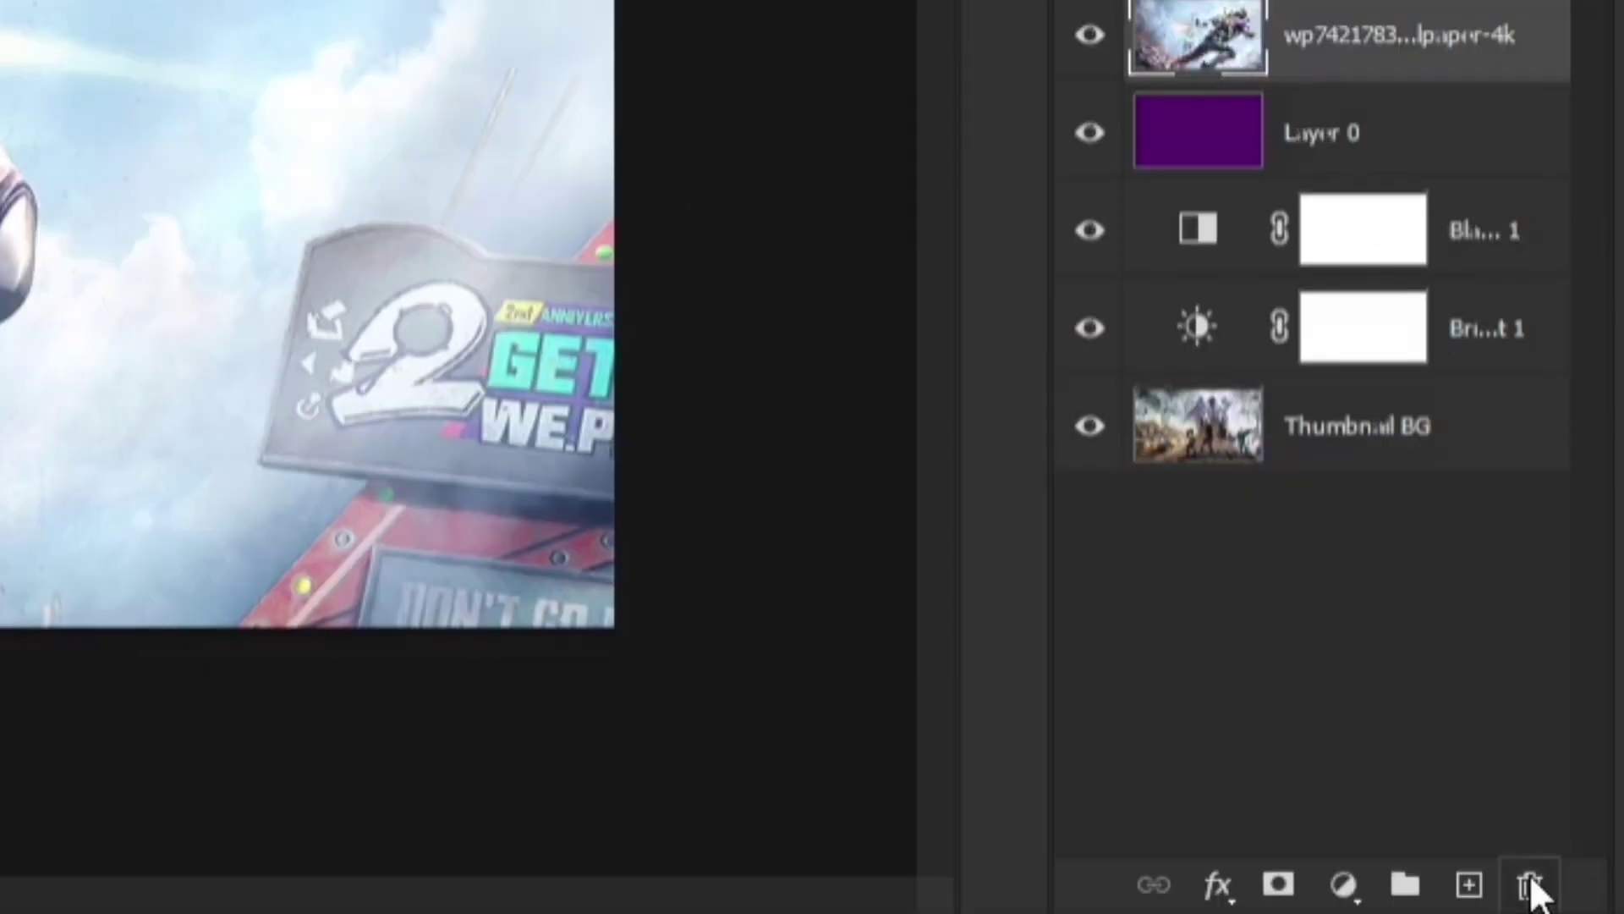
{"action": "left_click", "coordinate": [1530, 885]}
{"action": "left_click", "coordinate": [756, 333]}
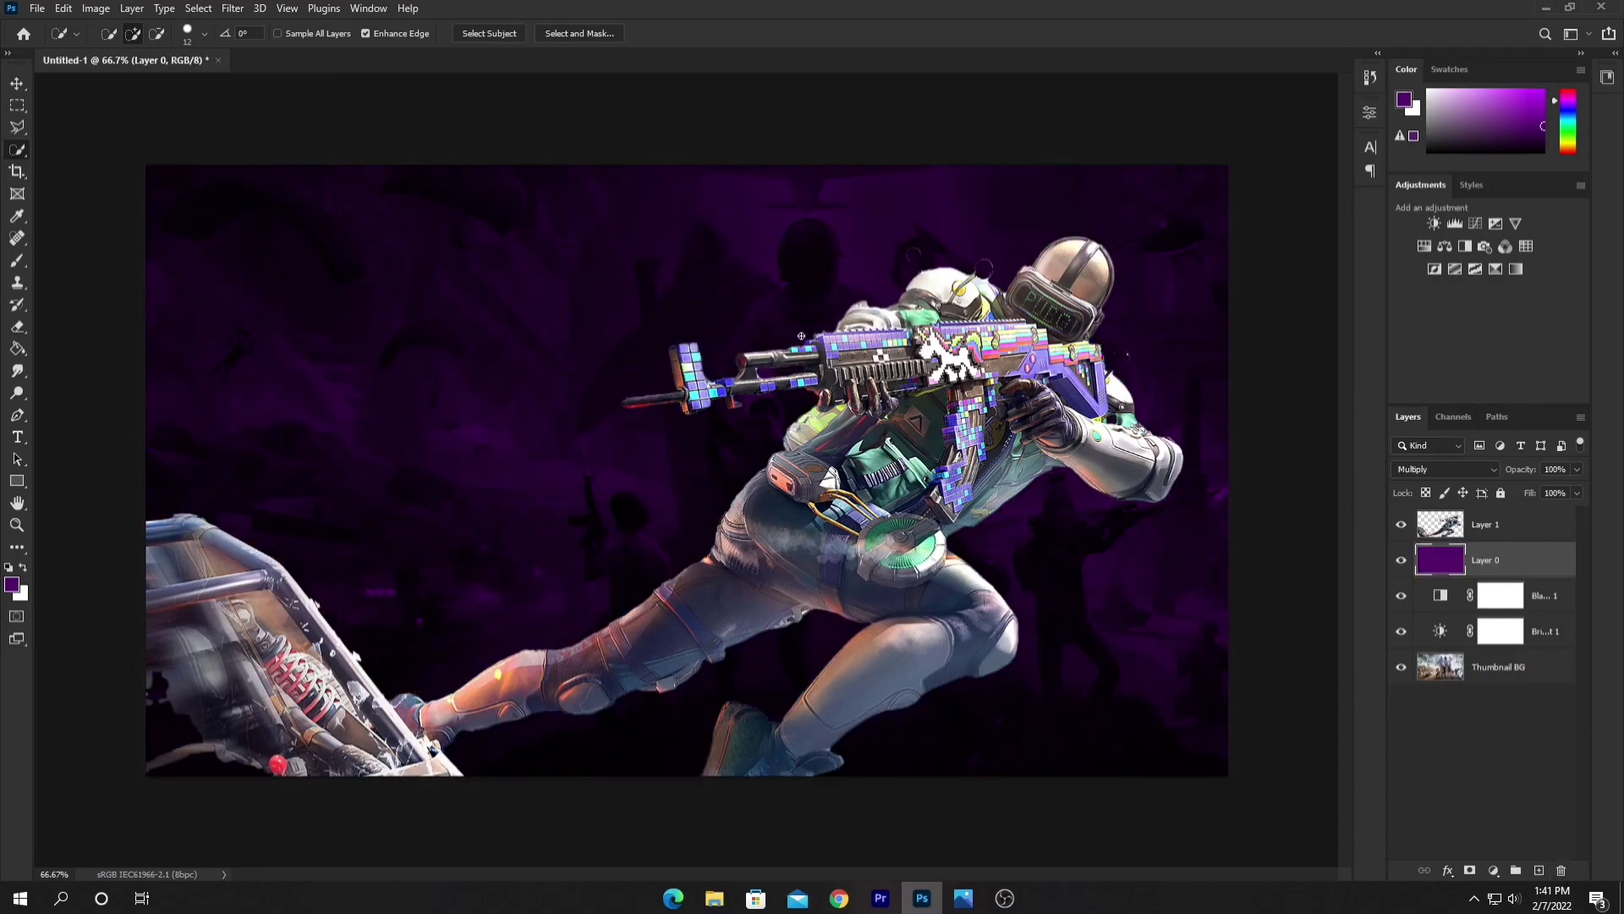
Rotate the character on Layer 1 about 20 degrees counterclockwise, enlarge it and reposition it on the right half of the canvas.
{"action": "left_click", "coordinate": [1436, 523]}
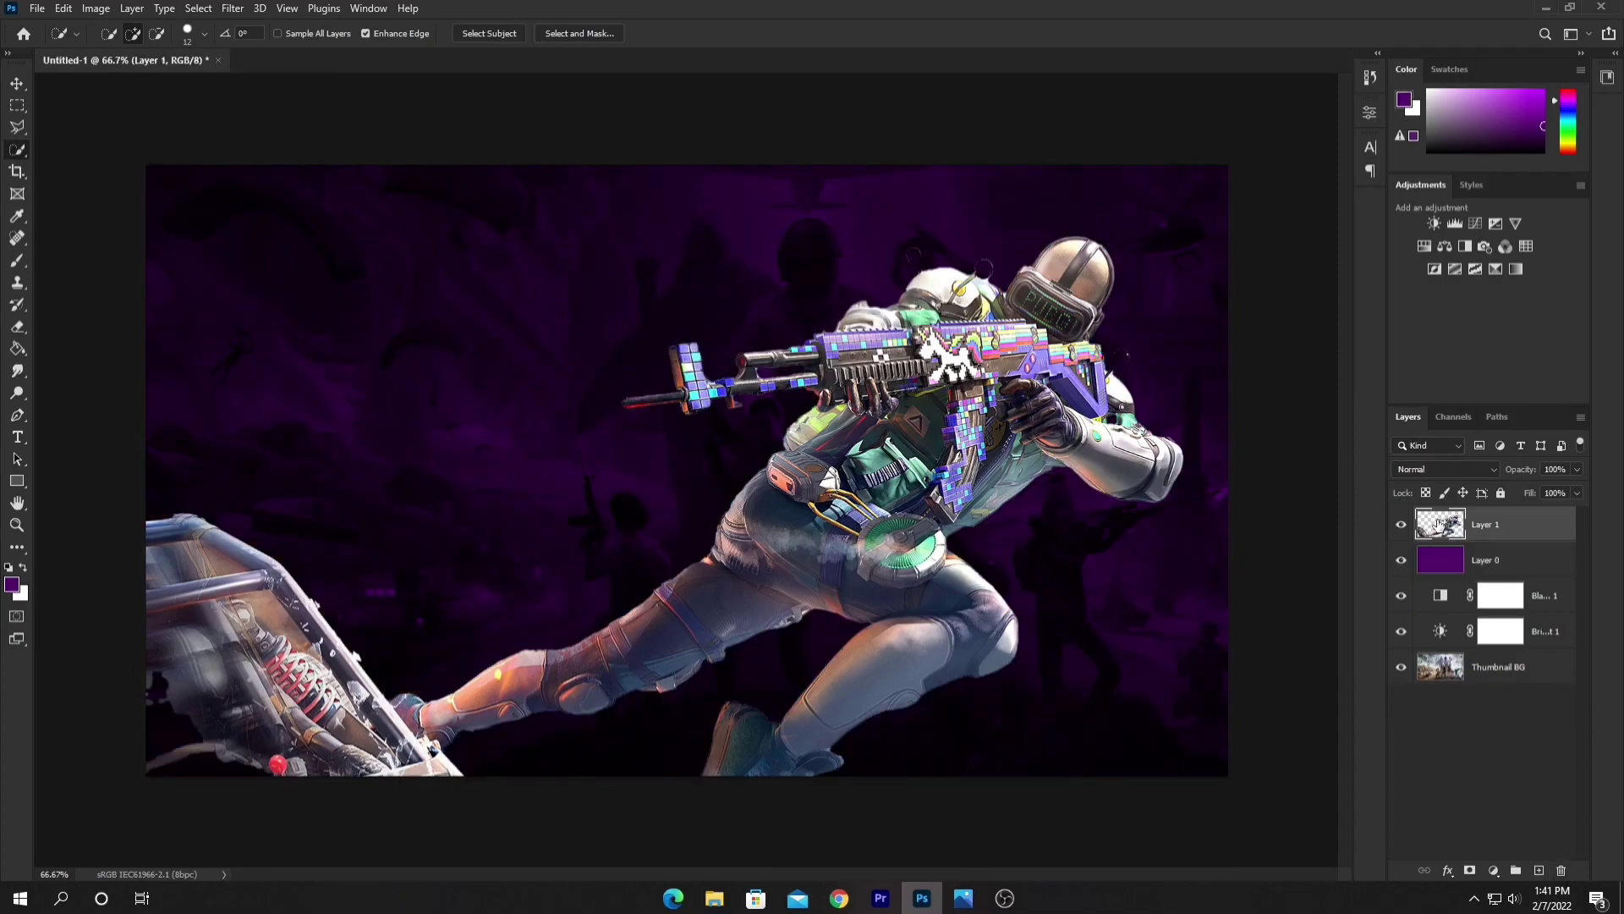
{"action": "key", "text": "ctrl+t"}
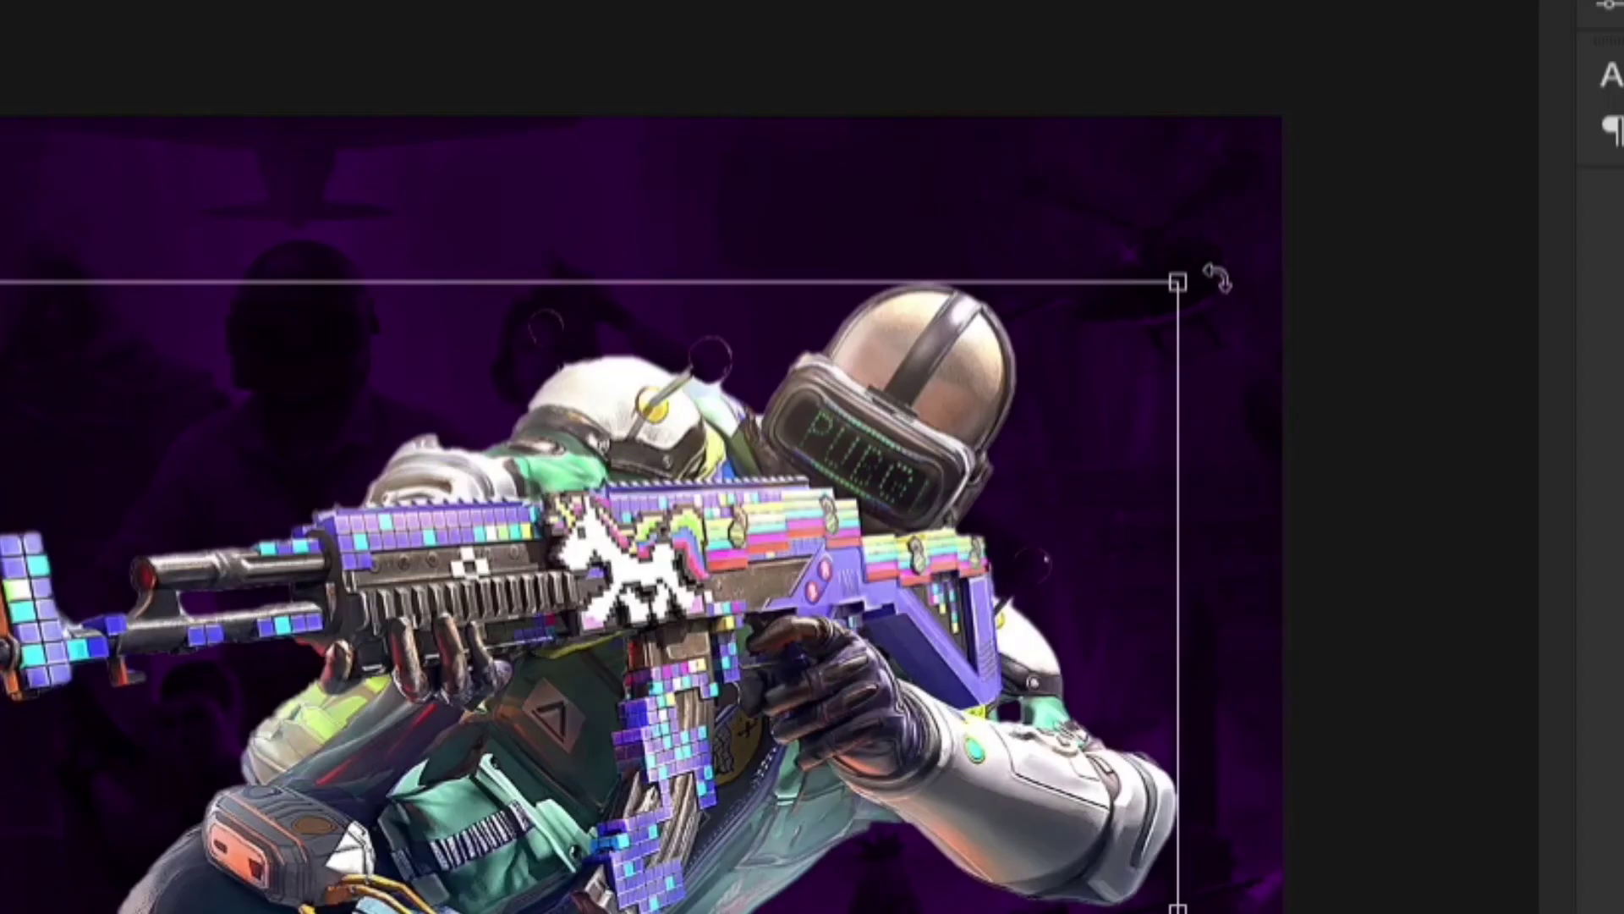
{"action": "left_click_drag", "start_coordinate": [1201, 233], "coordinate": [1024, 114]}
{"action": "left_click_drag", "start_coordinate": [825, 12], "coordinate": [815, 10]}
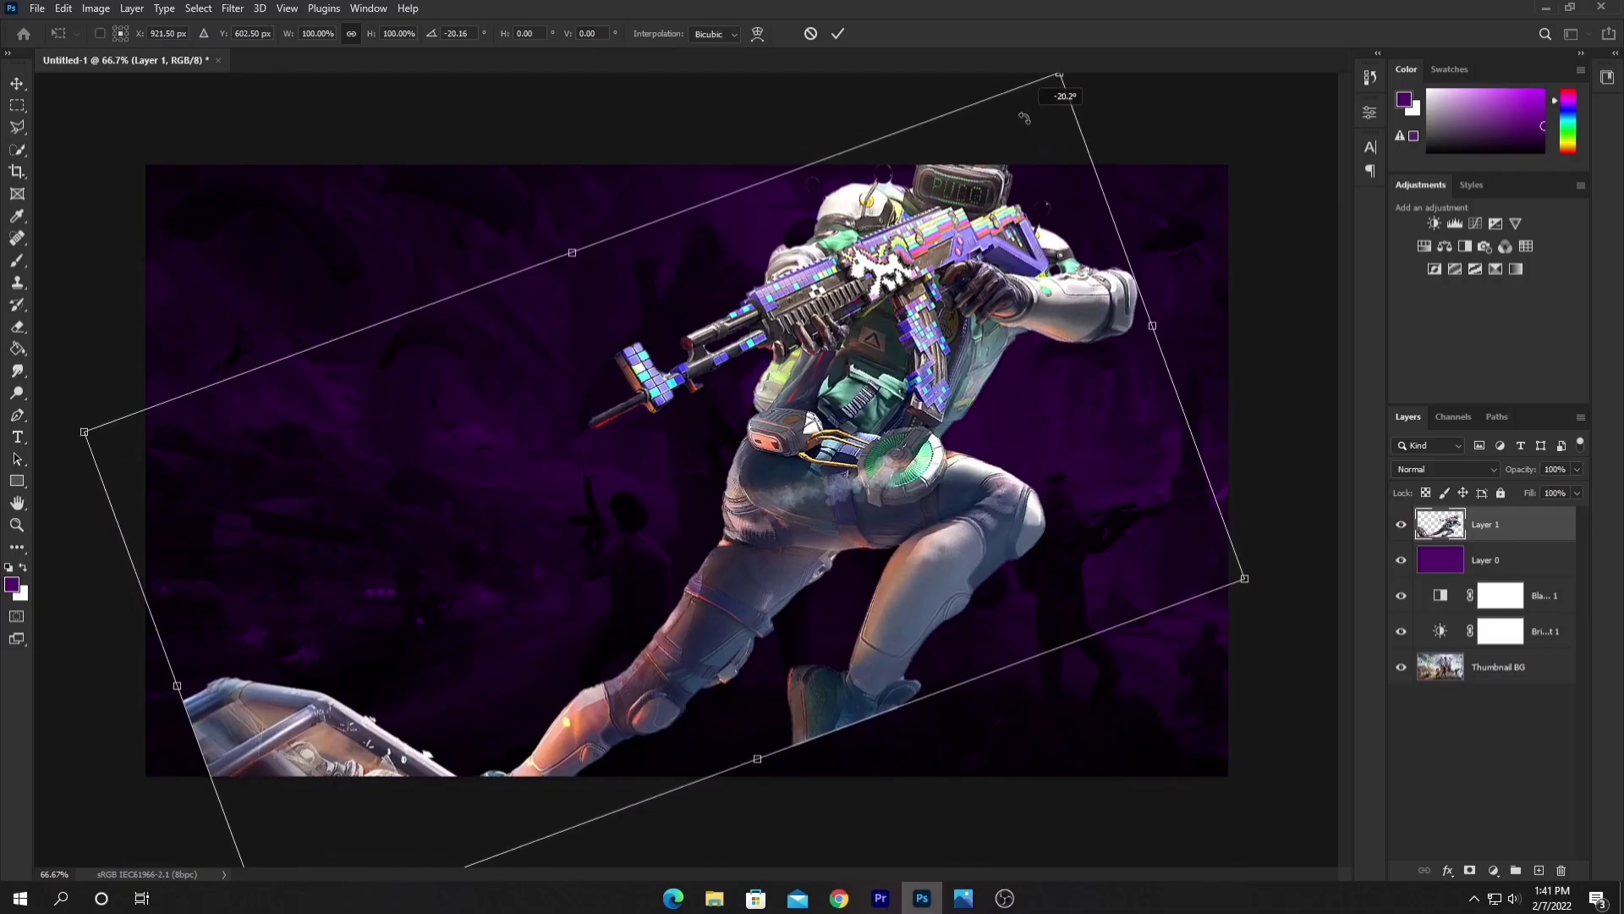
{"action": "left_click_drag", "start_coordinate": [1024, 118], "coordinate": [1025, 118]}
{"action": "left_click_drag", "start_coordinate": [1244, 577], "coordinate": [1287, 552]}
{"action": "left_click_drag", "start_coordinate": [1091, 271], "coordinate": [1030, 376]}
{"action": "key", "text": "Return"}
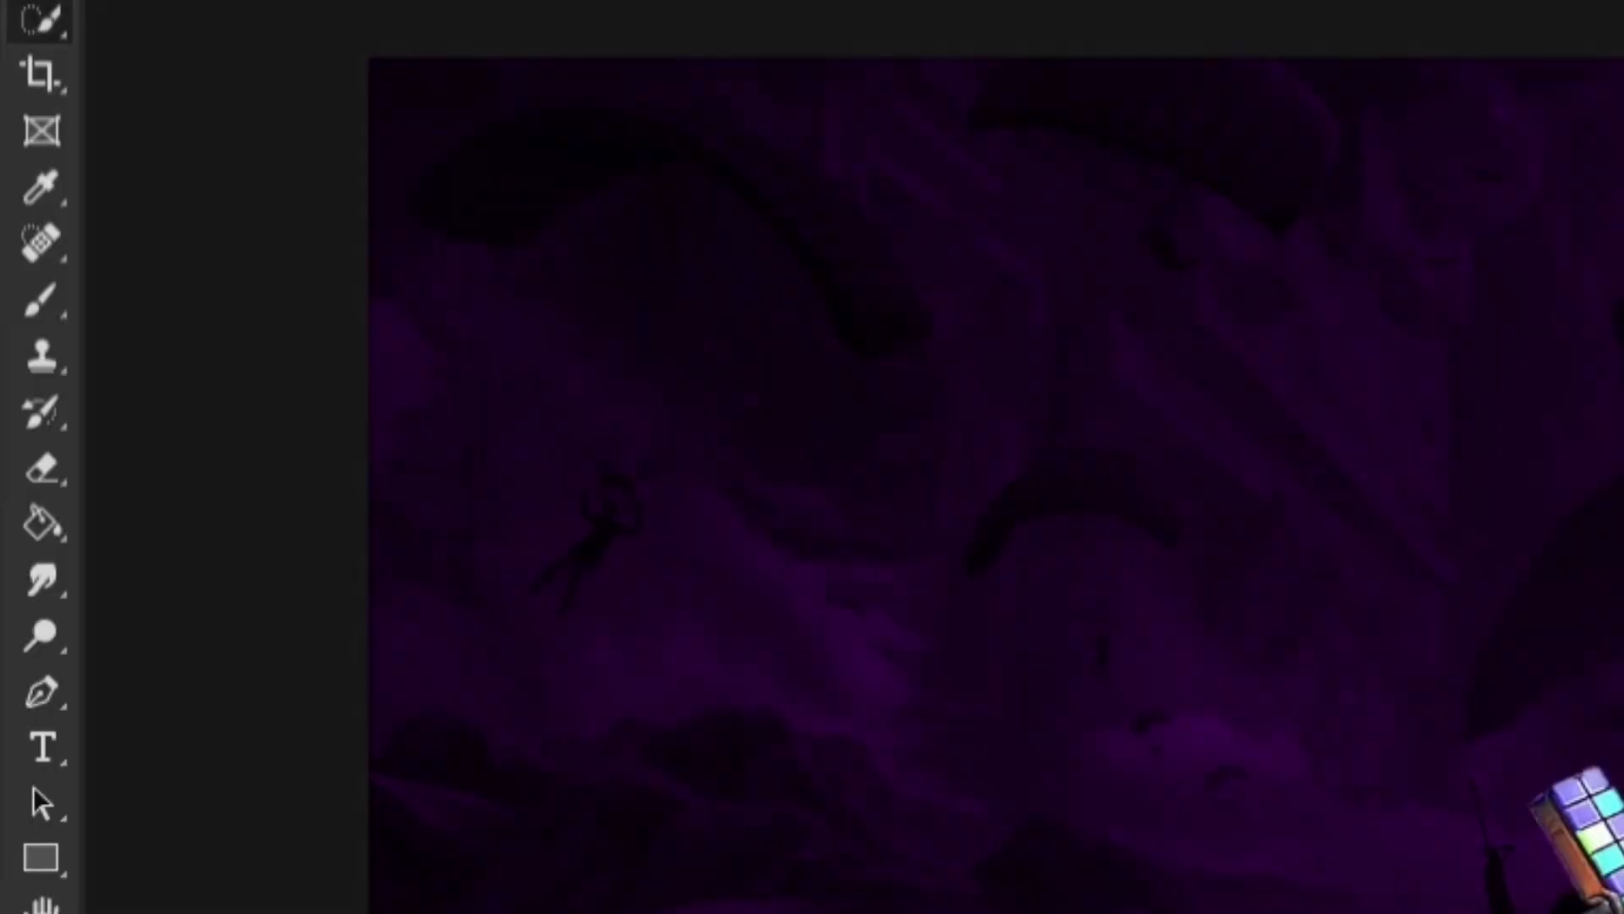
Choose the Eraser for the character layer and reduce its hard brush to a slightly smaller size.
{"action": "left_click", "coordinate": [59, 488]}
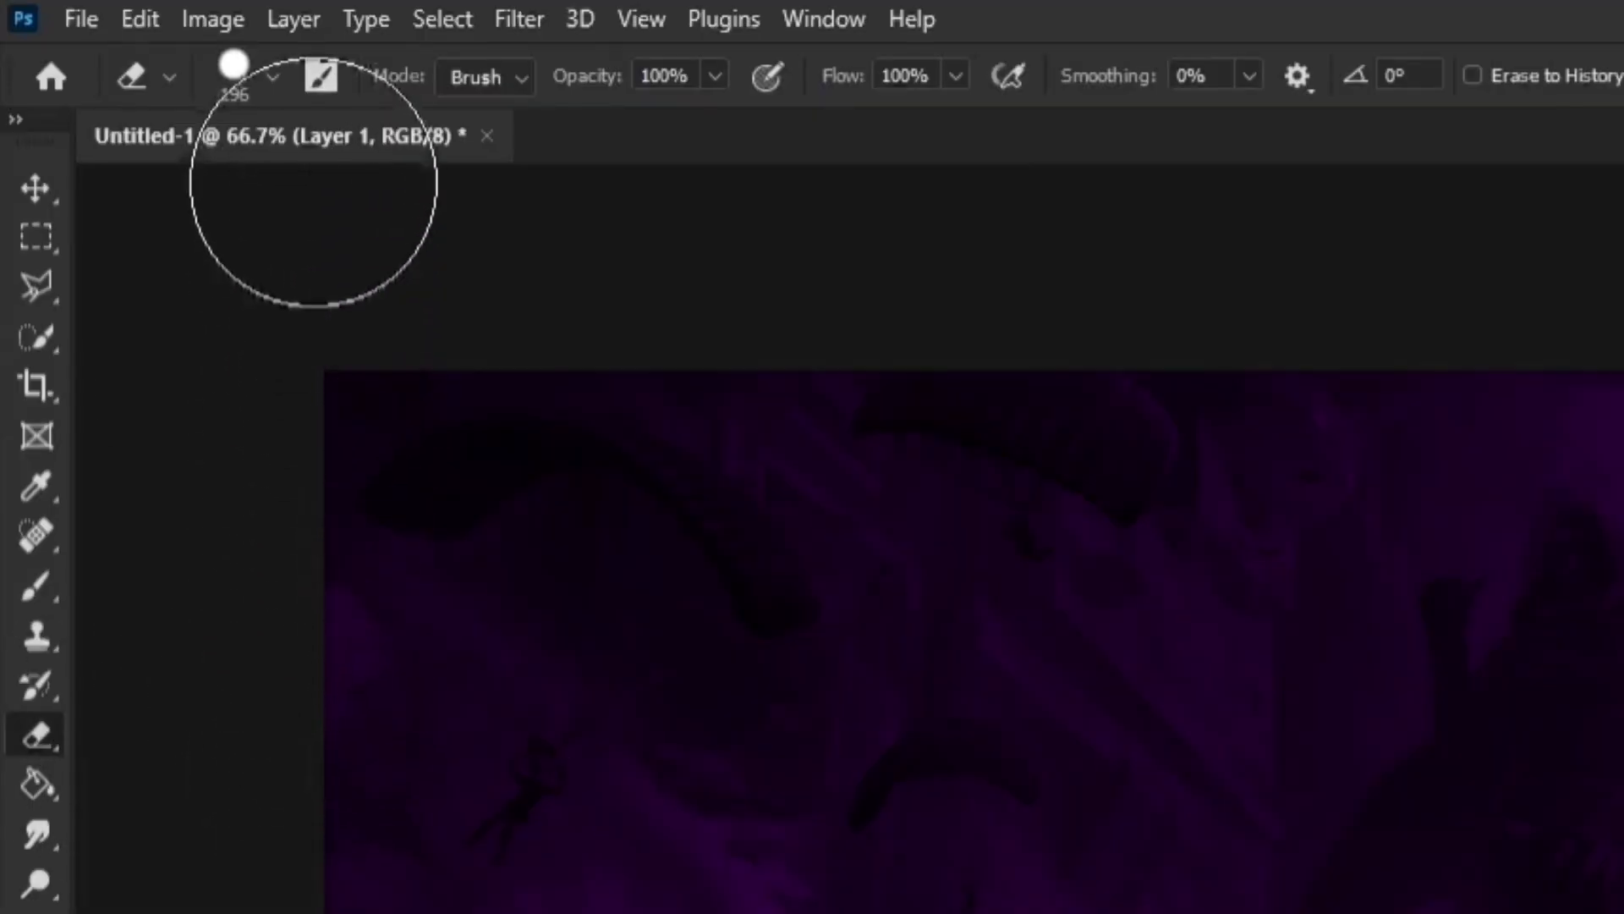
{"action": "left_click", "coordinate": [274, 80]}
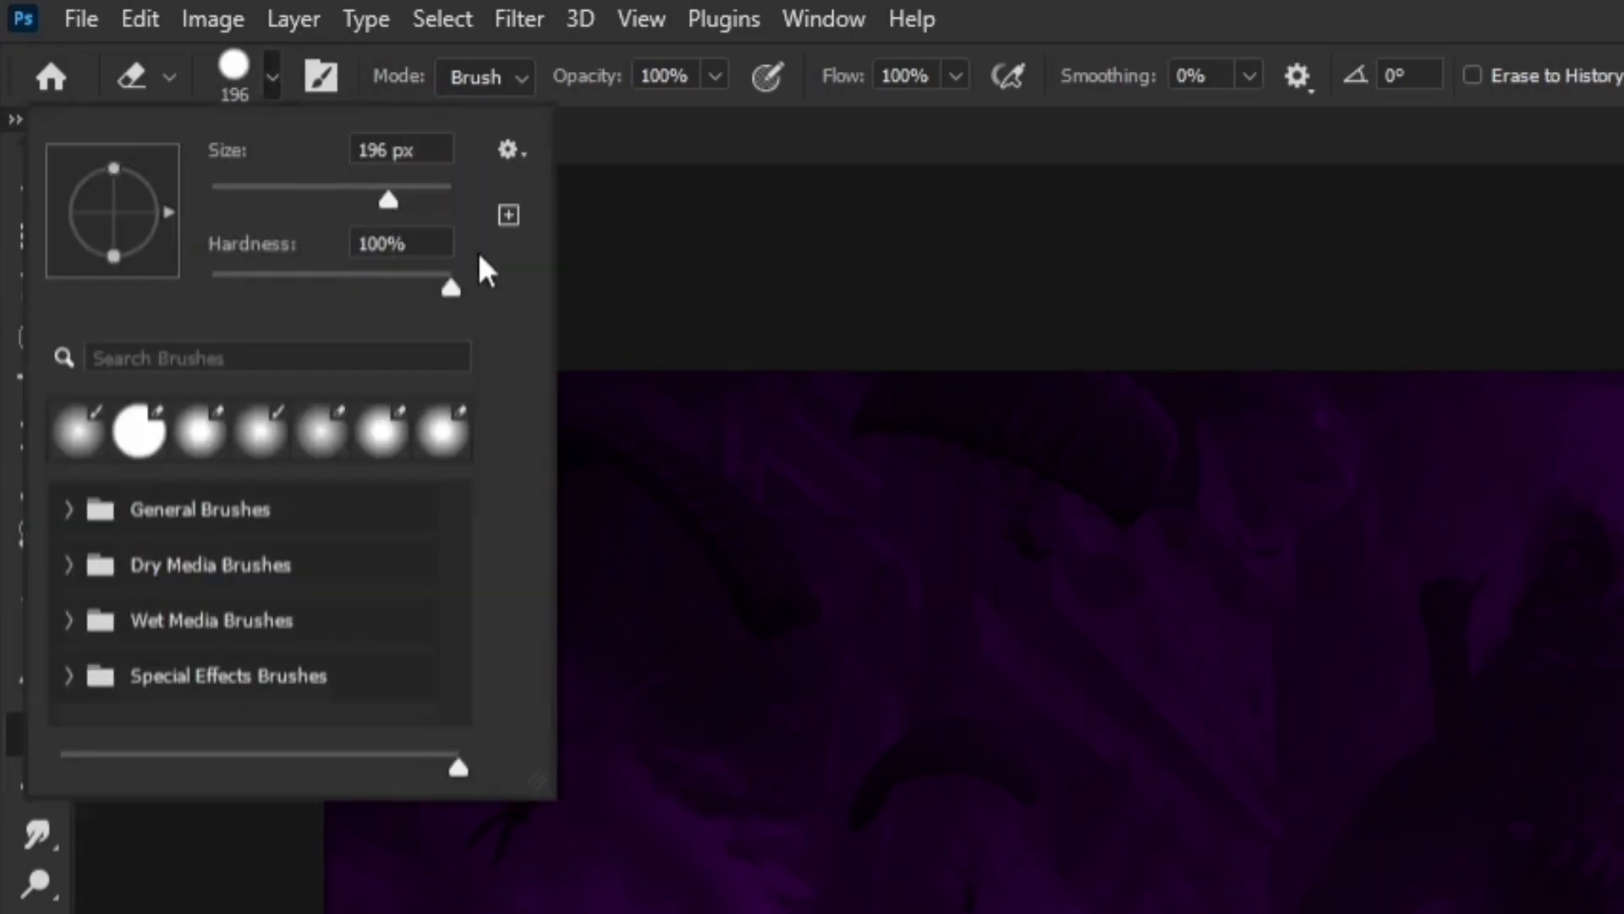
{"action": "left_click_drag", "start_coordinate": [389, 203], "coordinate": [375, 199]}
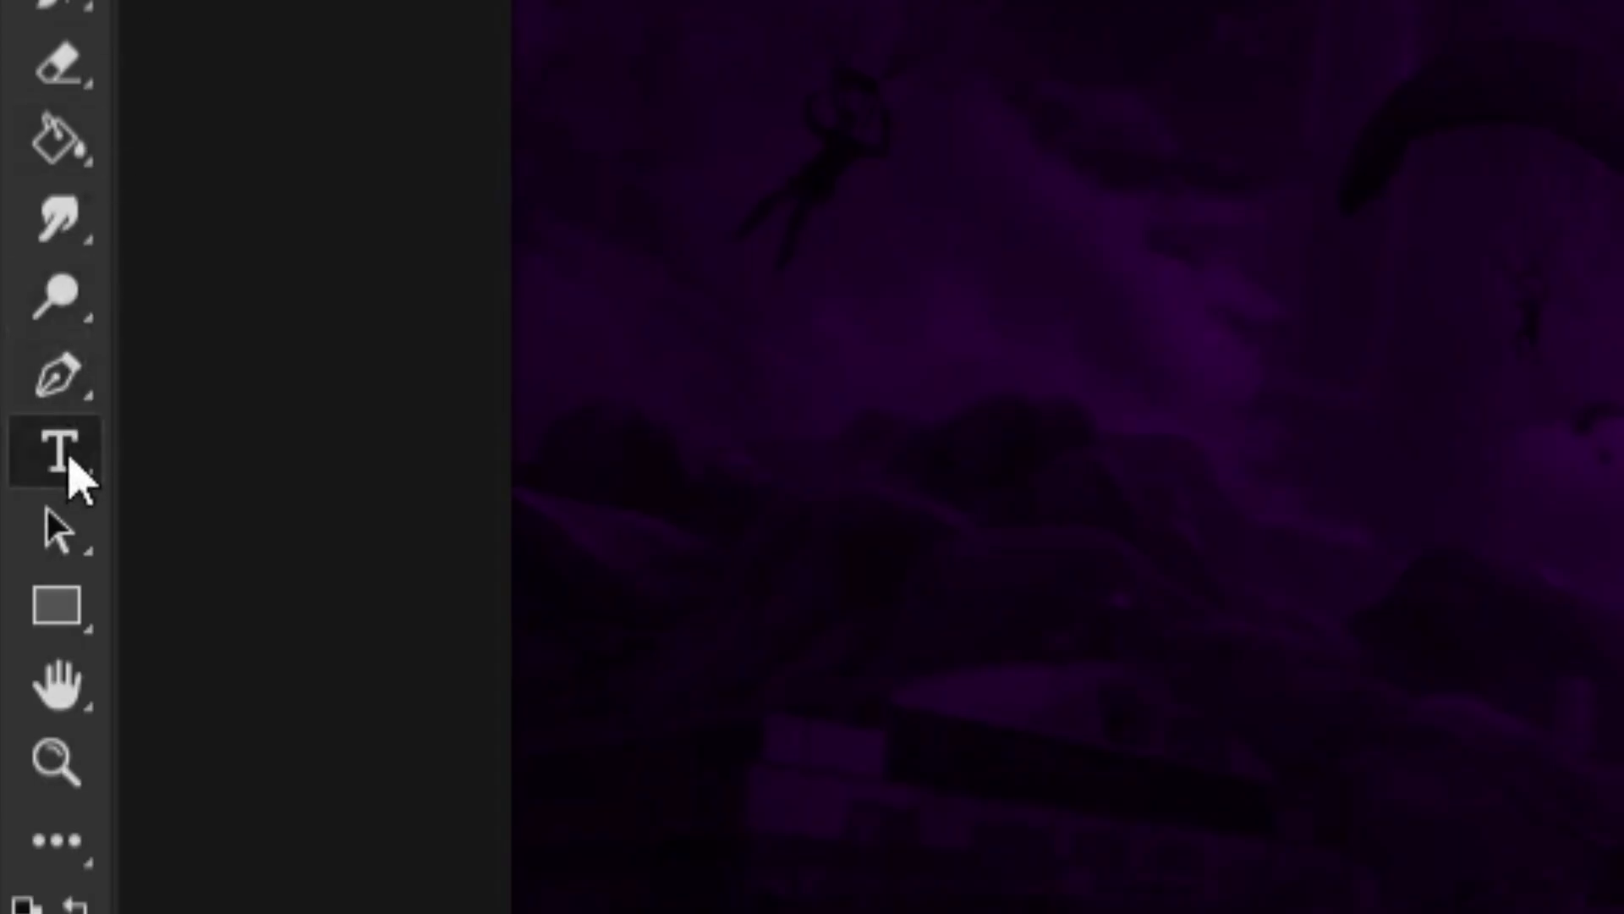
Choose the Type tool and set the text color to the near-white fffdff.
{"action": "left_click", "coordinate": [70, 463]}
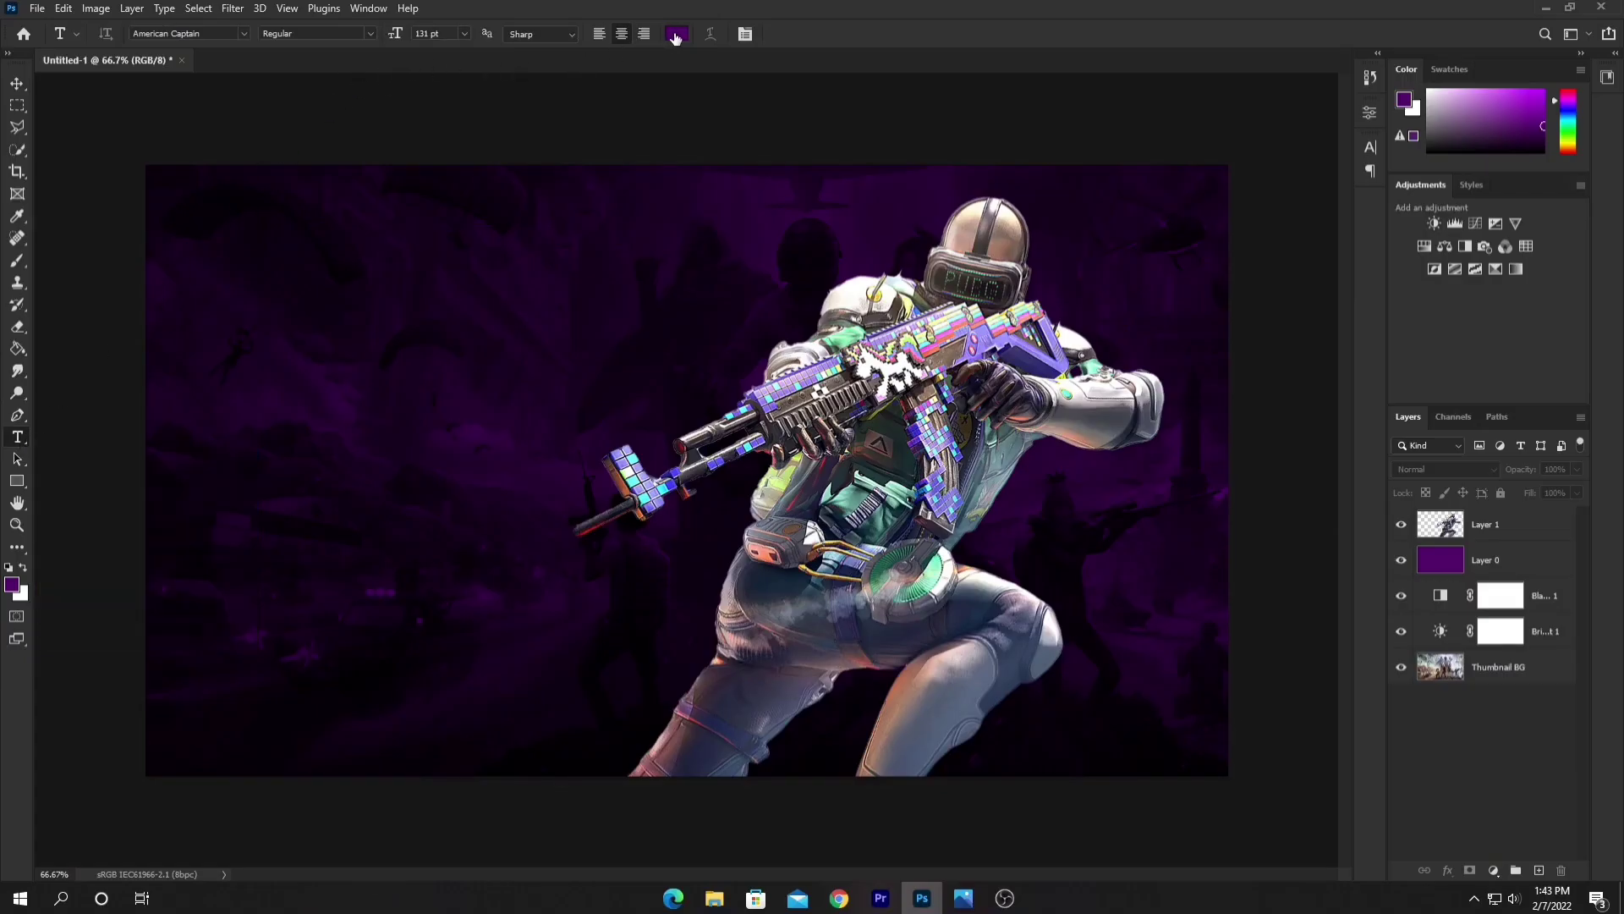
{"action": "left_click", "coordinate": [676, 34]}
{"action": "left_click", "coordinate": [999, 419]}
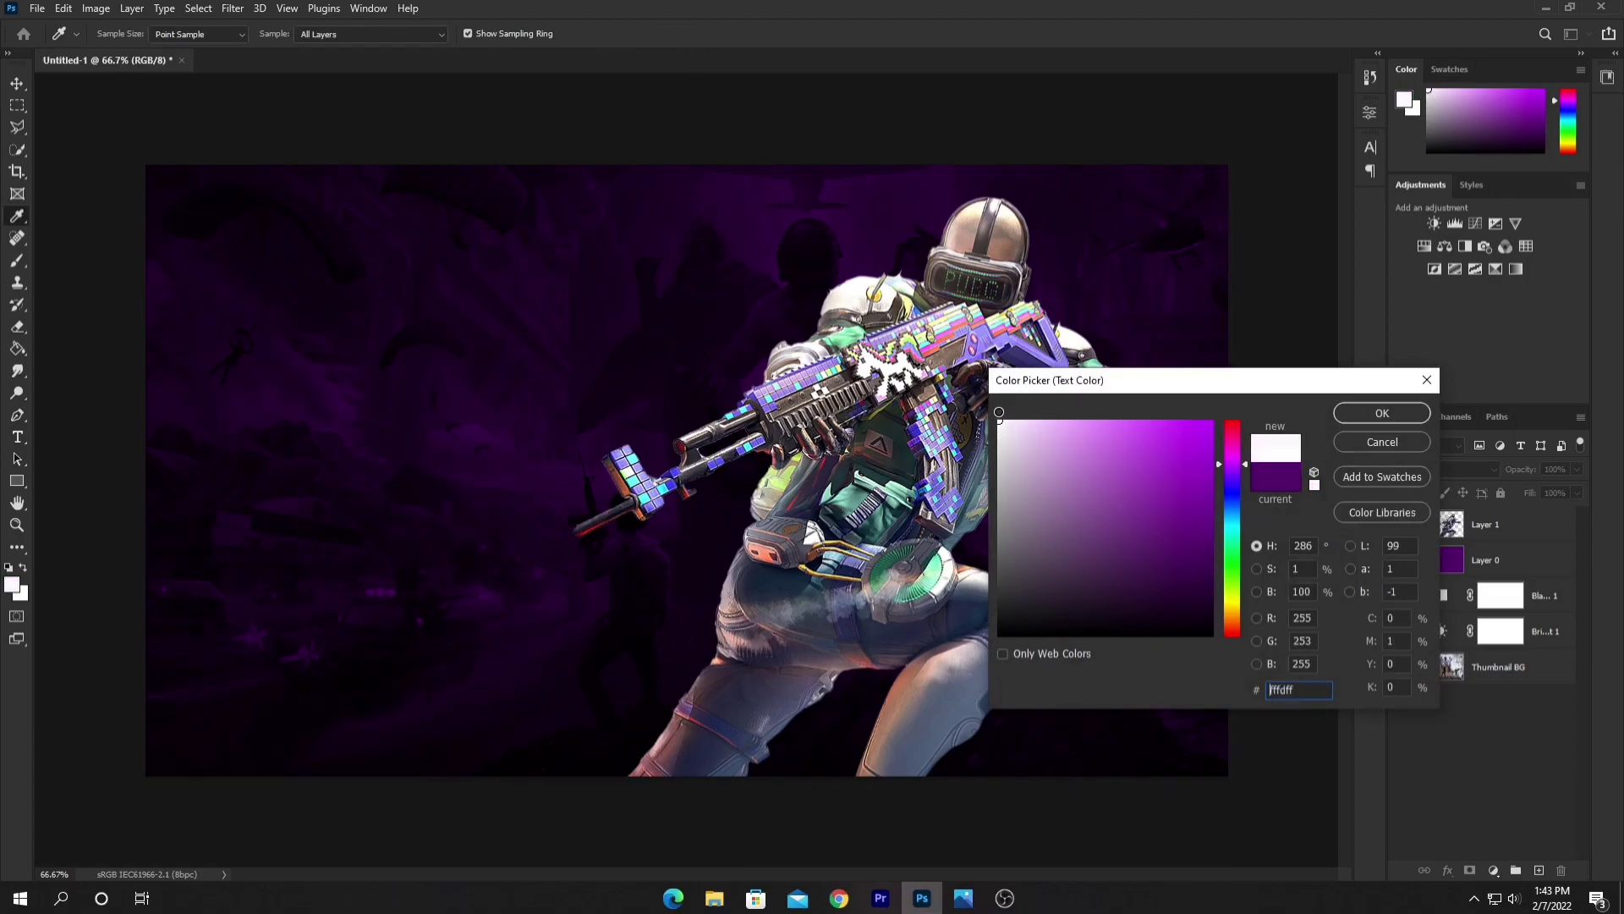
{"action": "left_click", "coordinate": [1380, 418]}
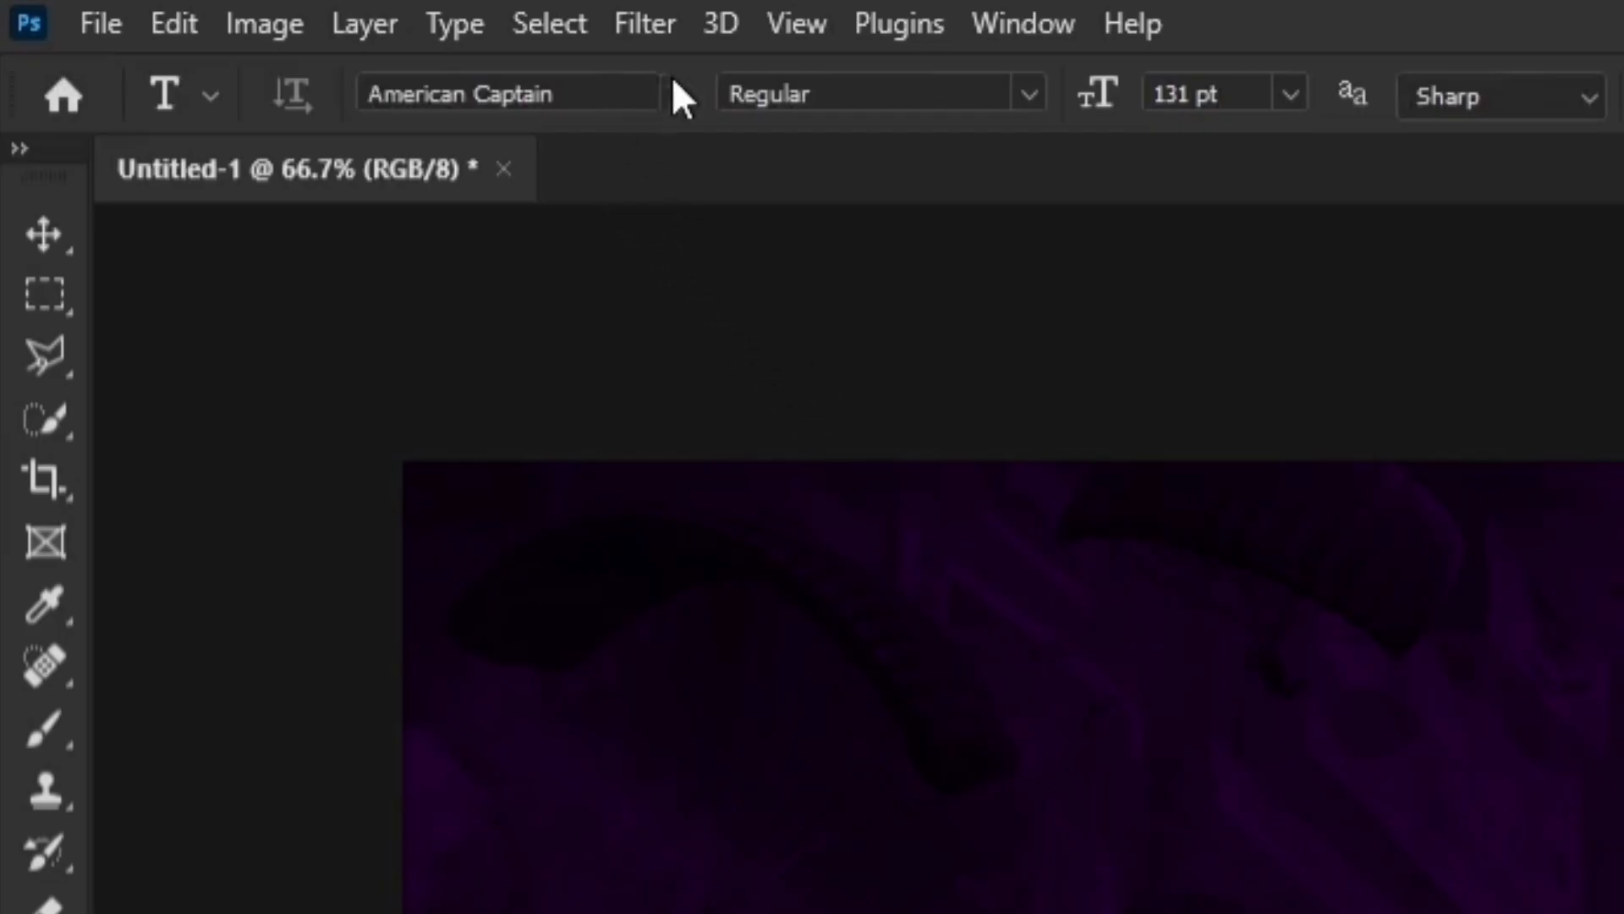
Add the text SOLO in the American Captain font at the upper left of the canvas.
{"action": "left_click", "coordinate": [673, 94]}
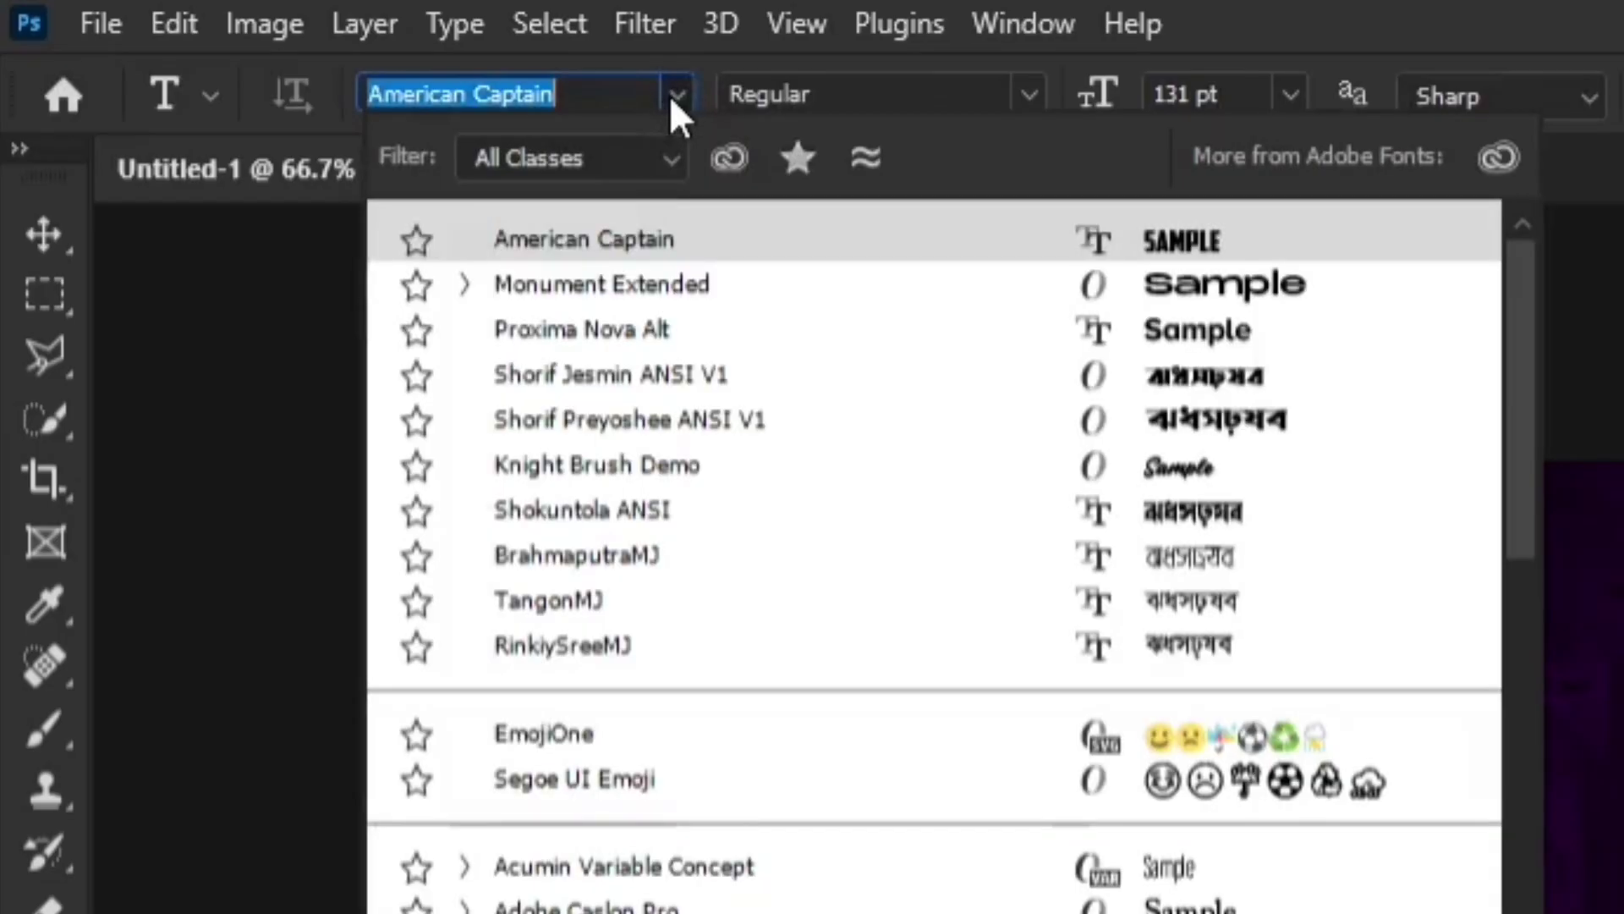
{"action": "left_click", "coordinate": [595, 245]}
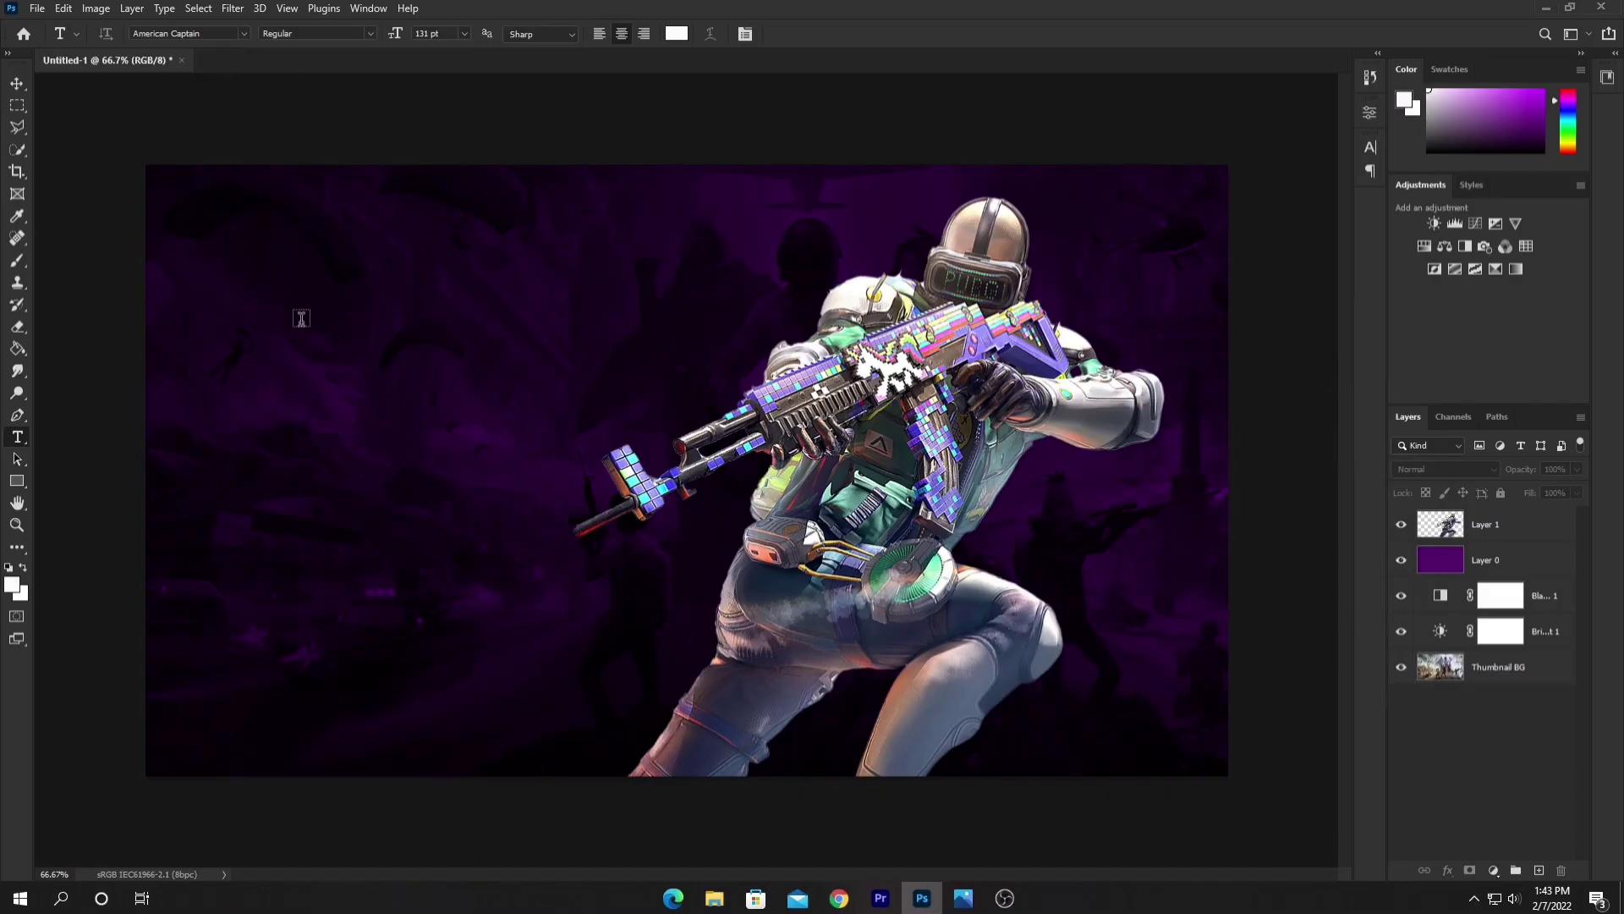
{"action": "left_click", "coordinate": [835, 891]}
{"action": "type", "text": "SOLO"}
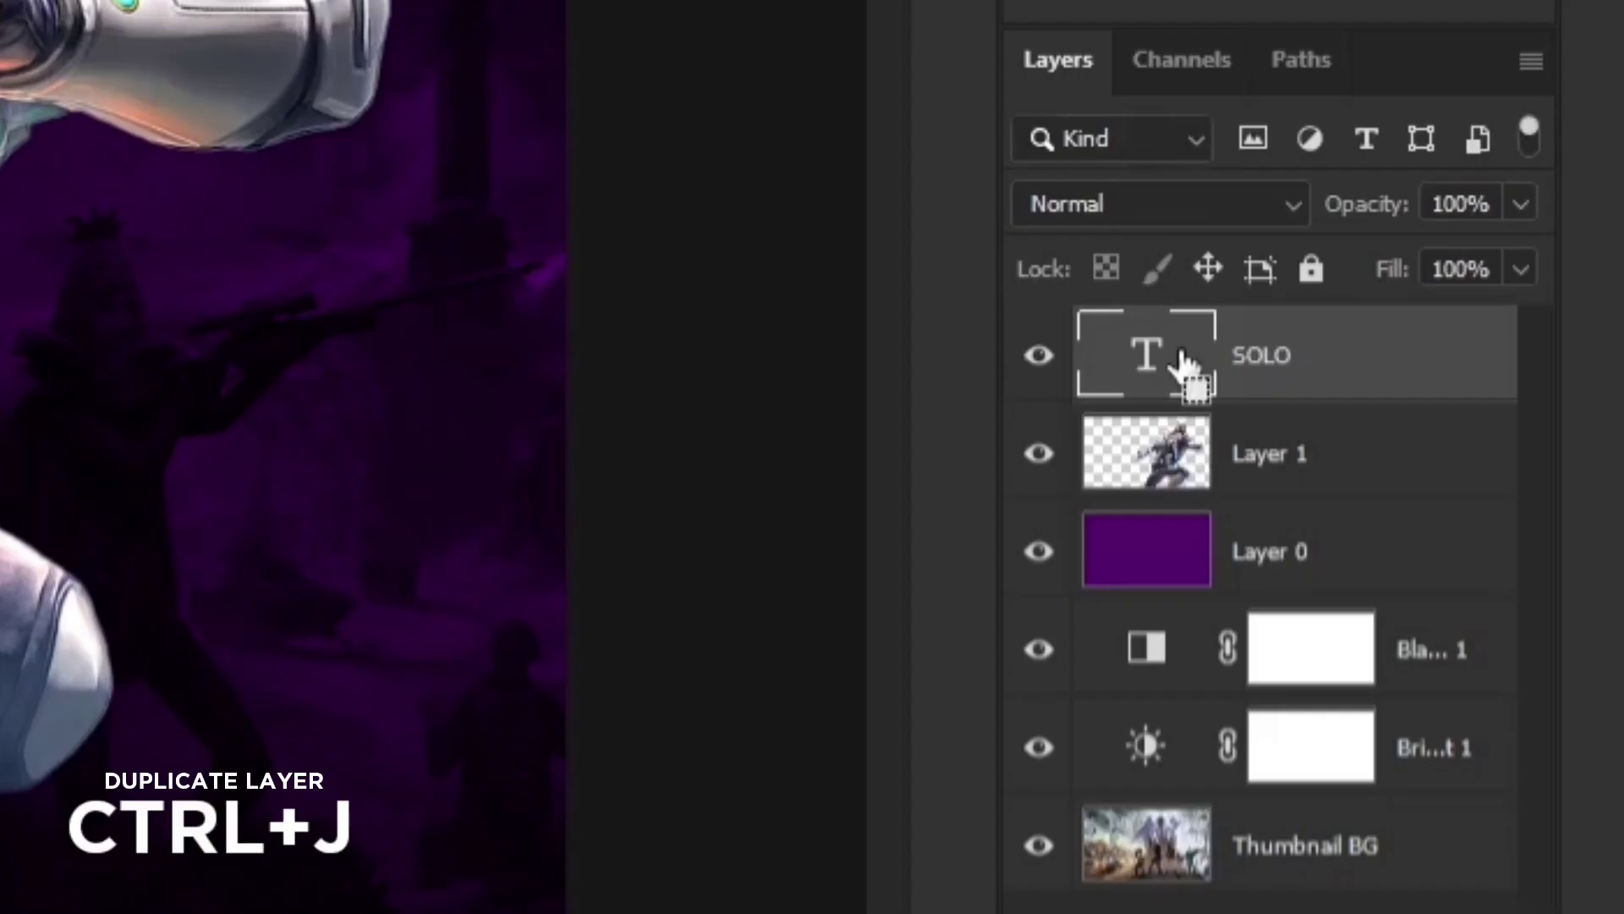
Duplicate the SOLO text layer and replace the copy's text with RUSH on the line below.
{"action": "key", "text": "ctrl+j"}
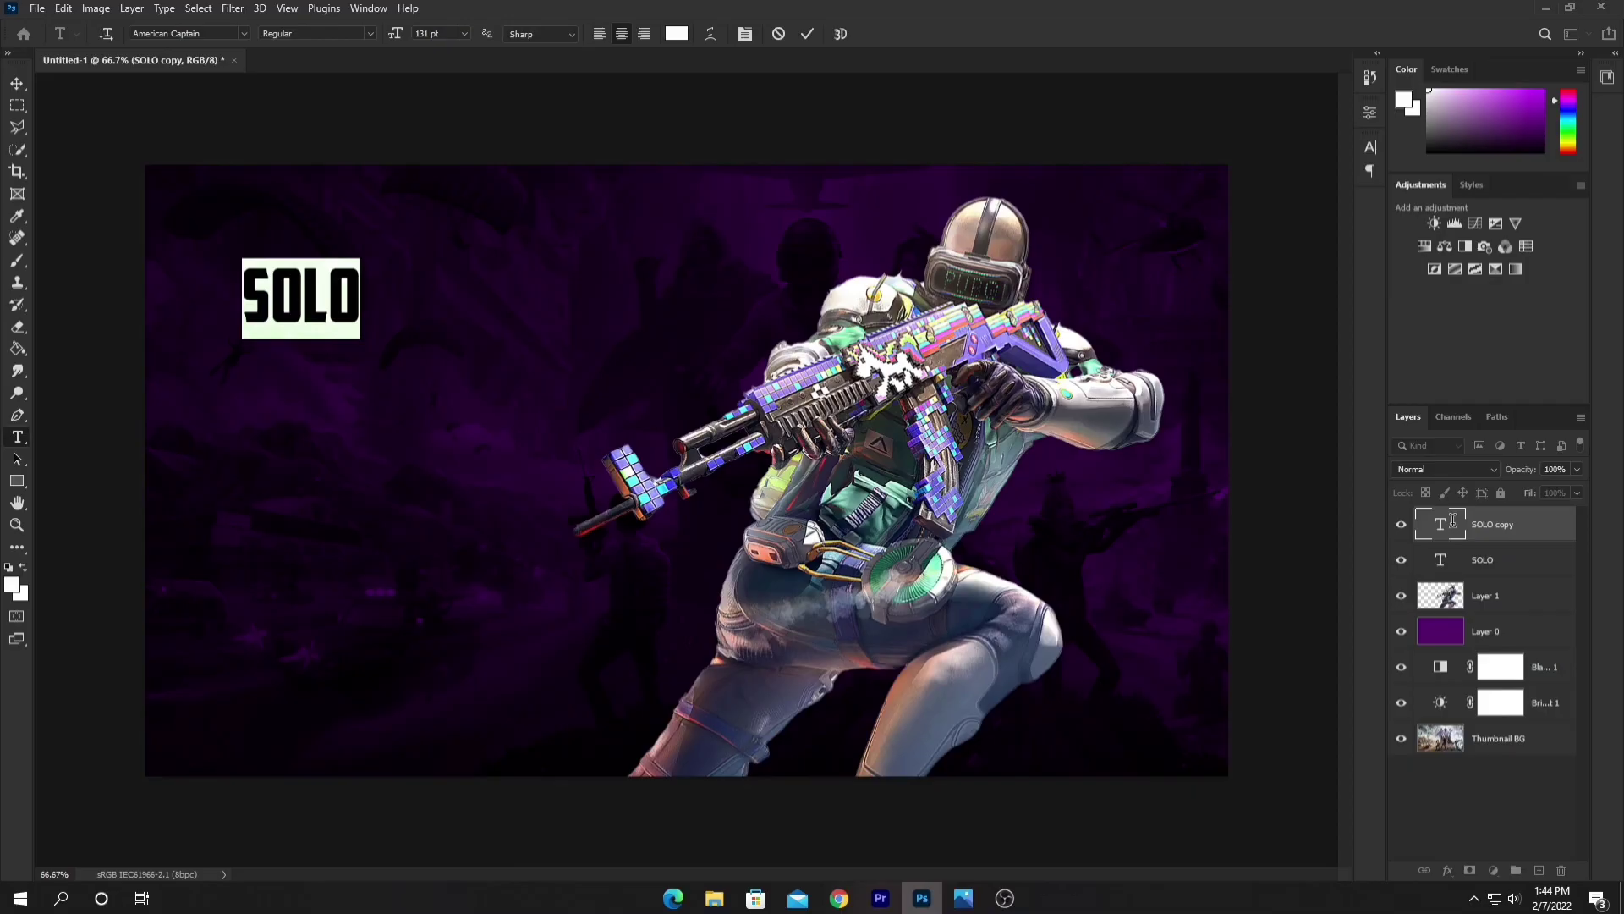
{"action": "key", "text": "Return"}
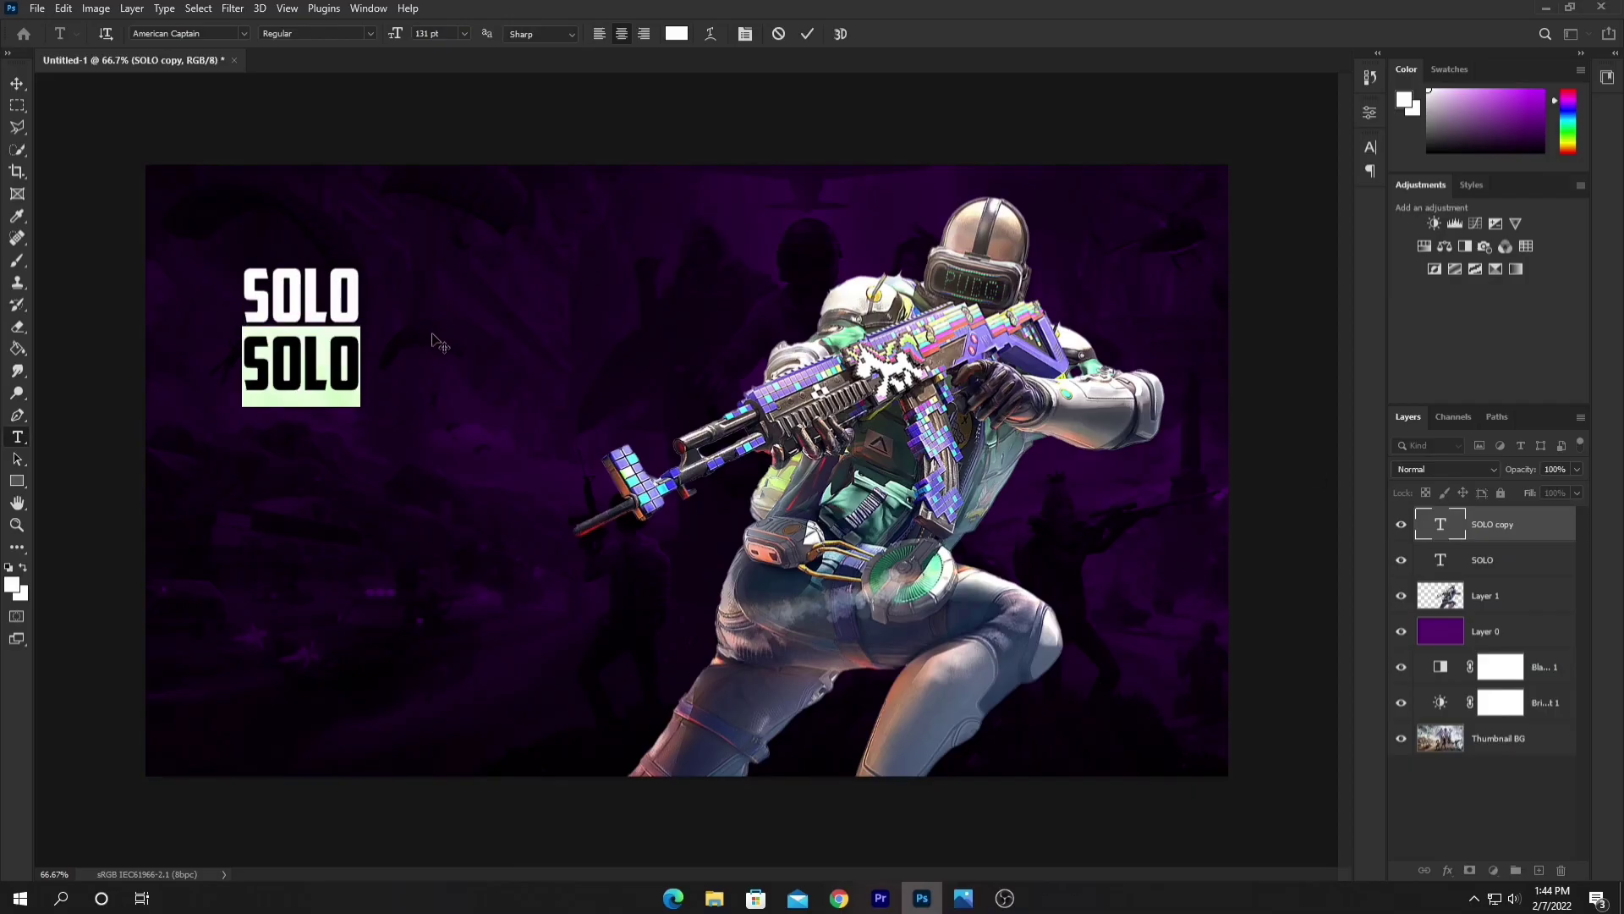
{"action": "type", "text": "RUSH"}
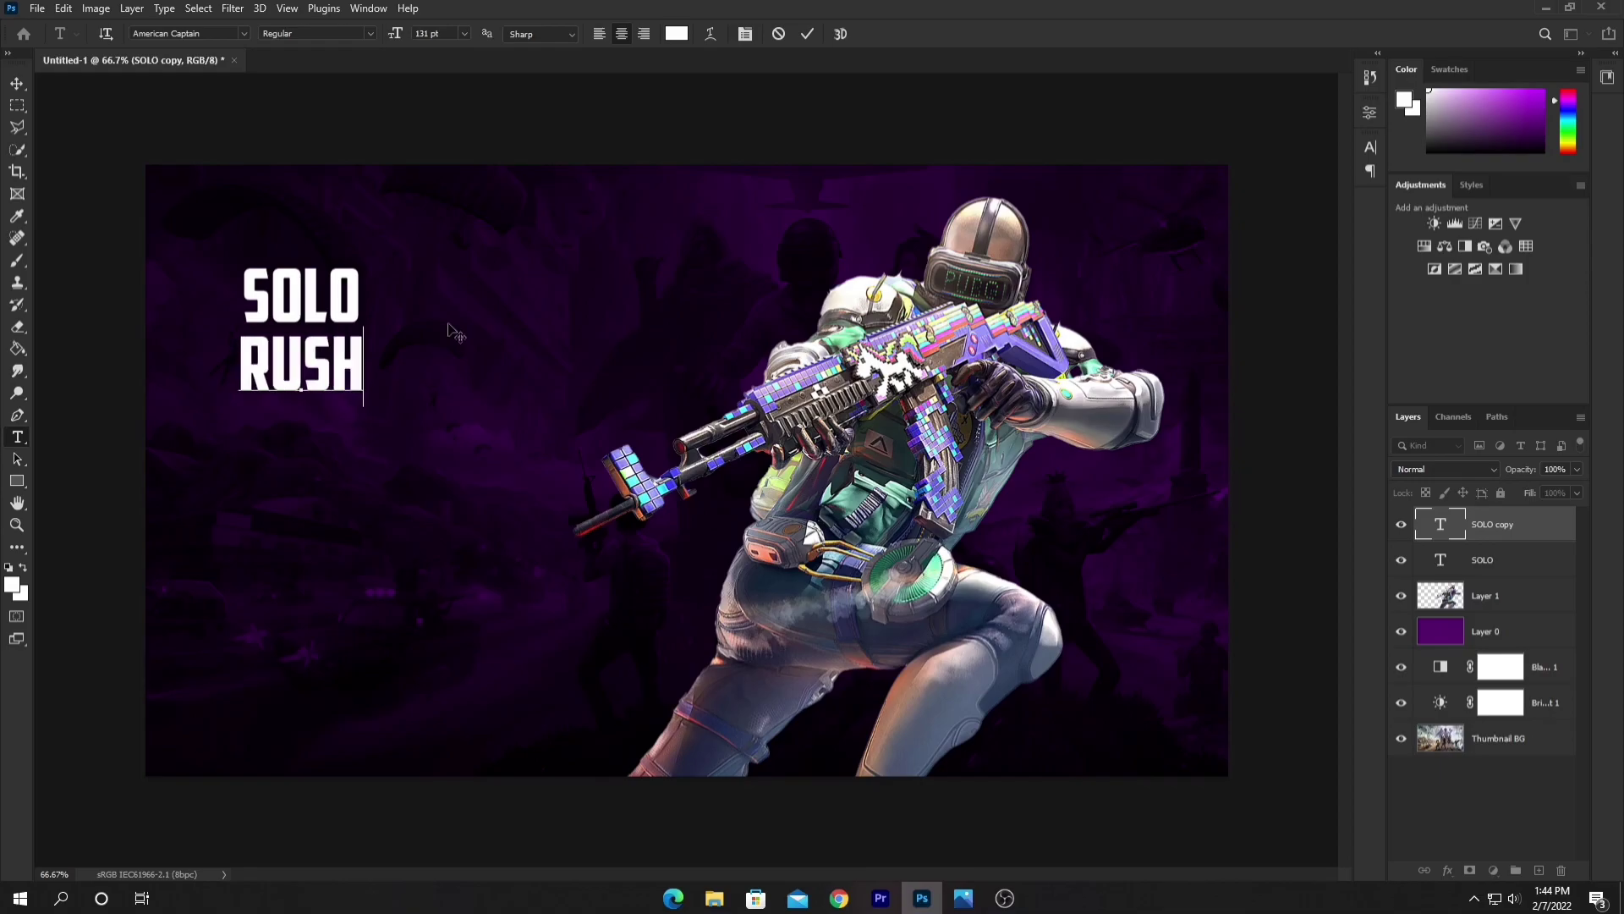
Set the RUSH text to 128 pt and tighten its leading so it sits closely beneath SOLO.
{"action": "left_click_drag", "start_coordinate": [360, 357], "coordinate": [239, 364]}
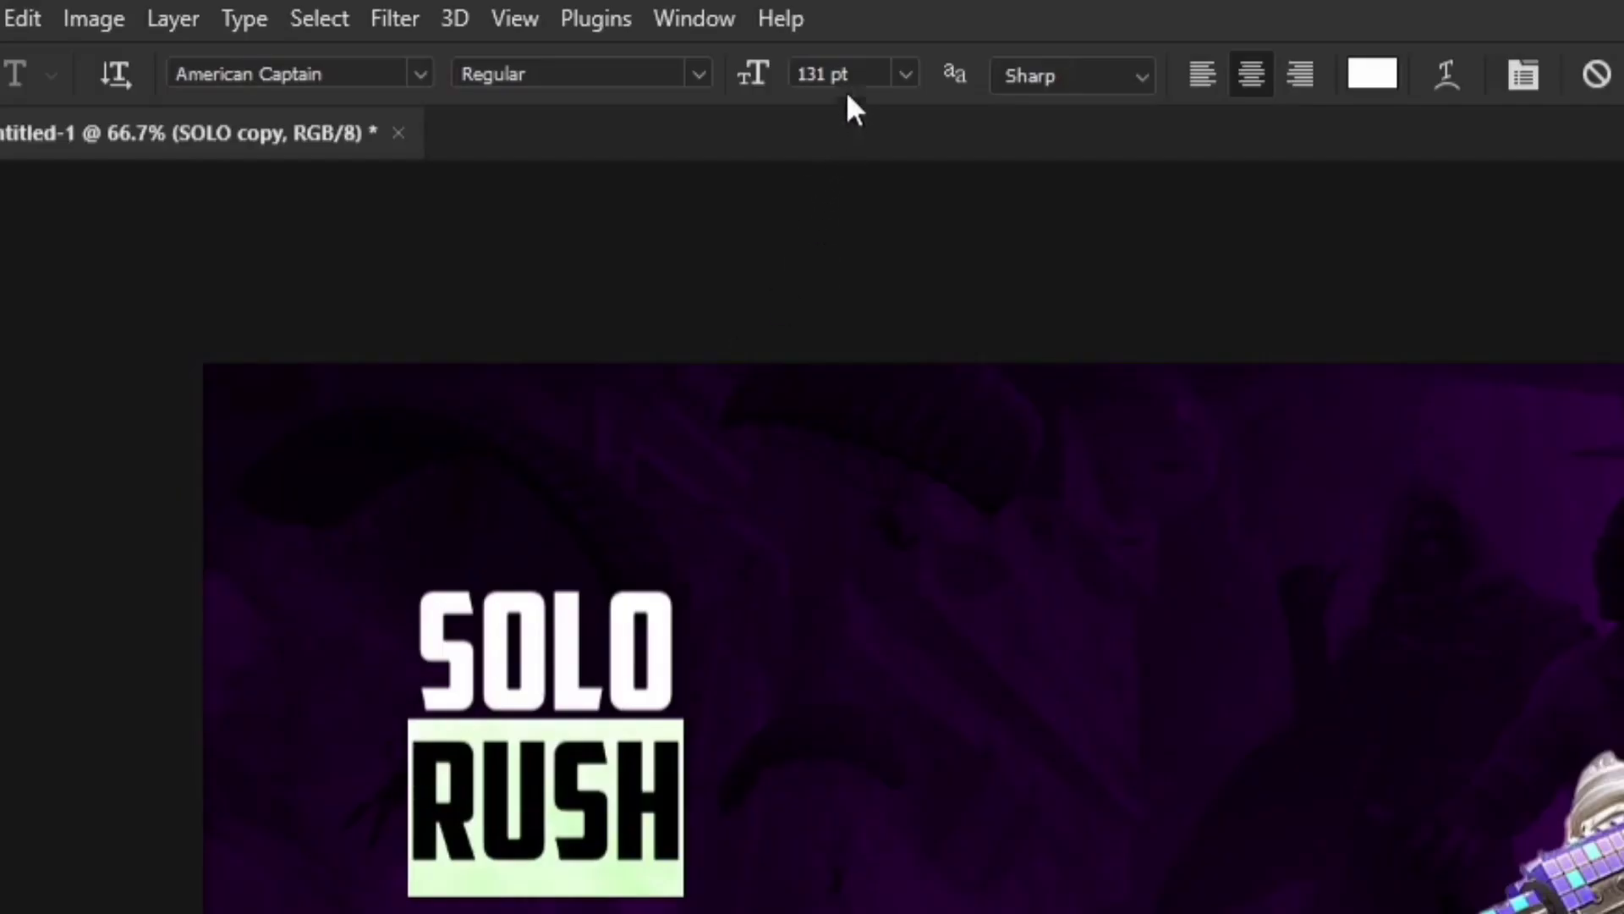
{"action": "left_click_drag", "start_coordinate": [770, 85], "coordinate": [762, 80]}
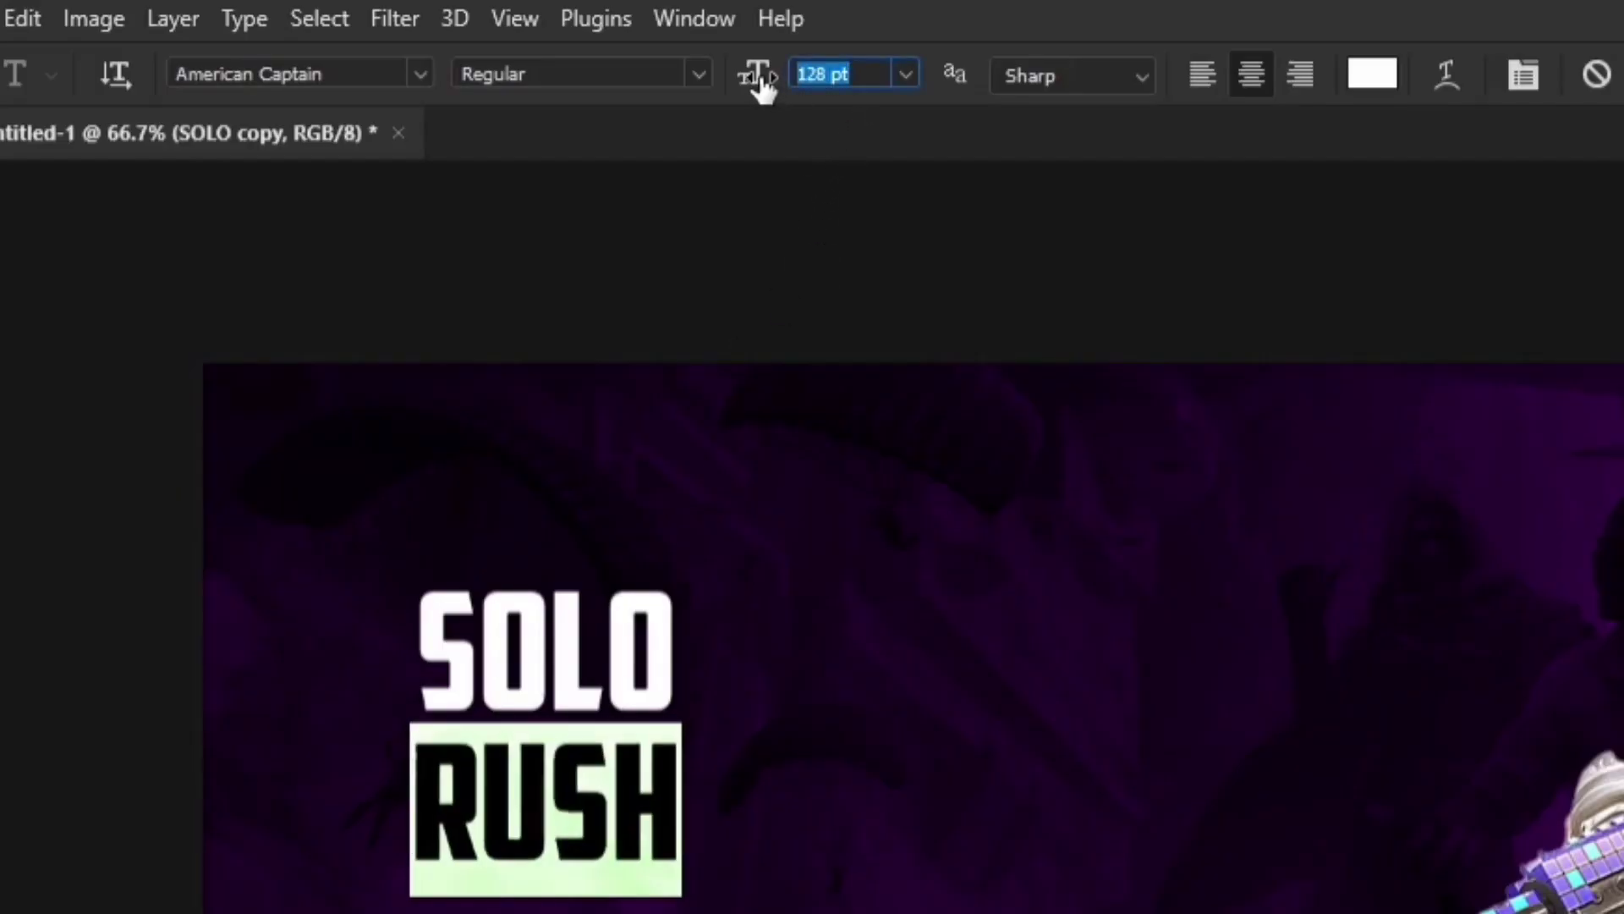
{"action": "key", "text": "alt+Up"}
{"action": "key", "text": "alt+Up"}
{"action": "key", "text": "alt+Up"}
{"action": "key", "text": "alt+Up"}
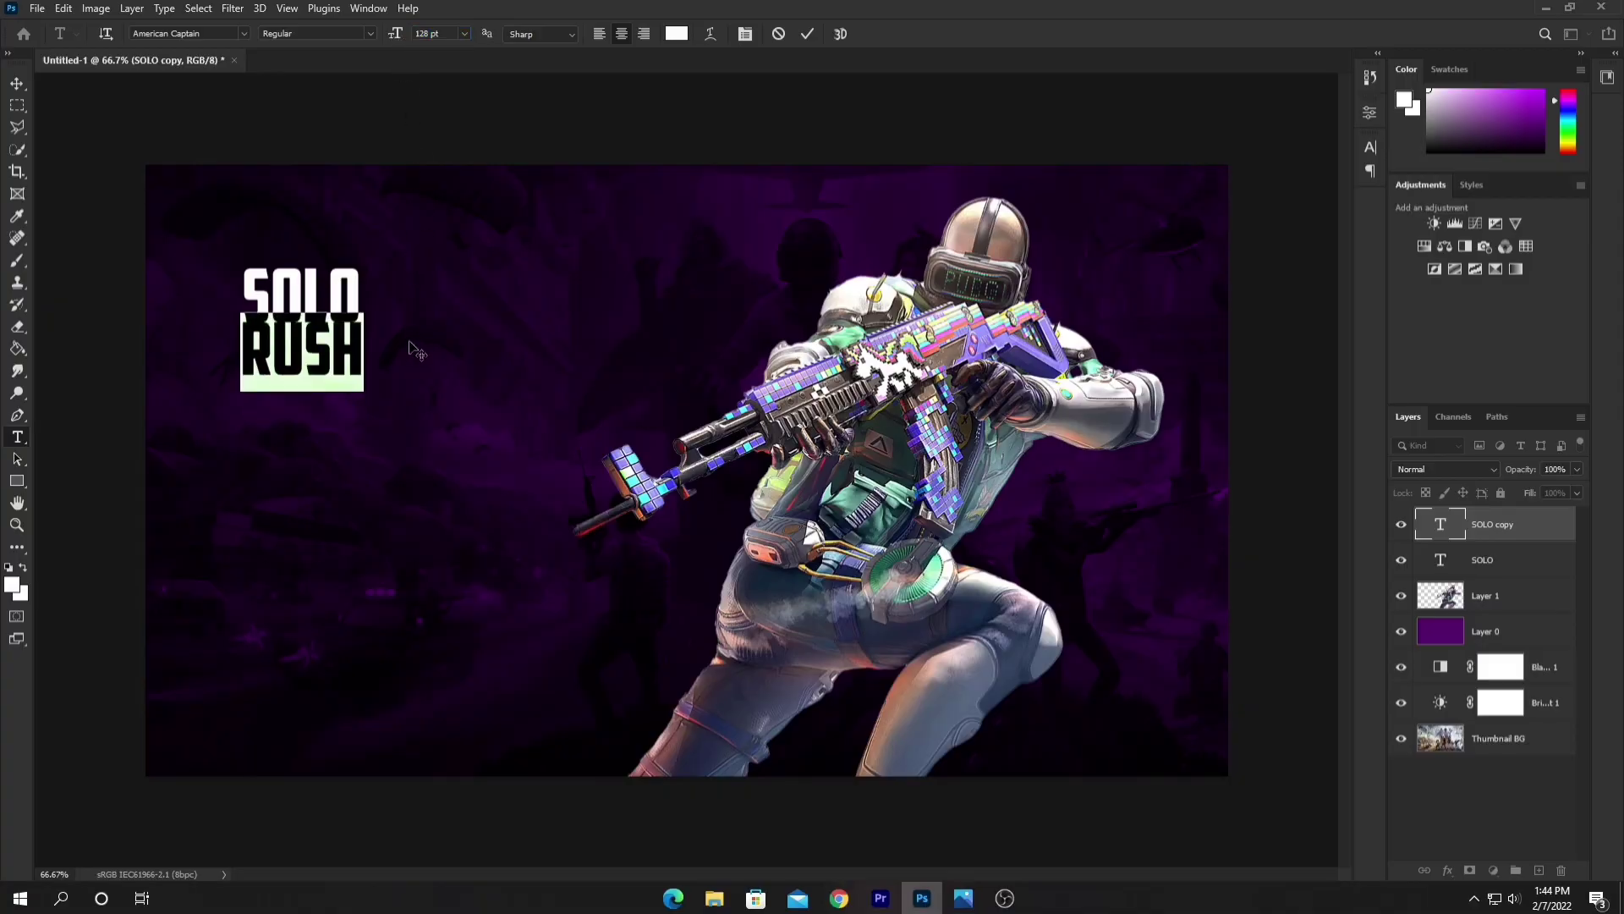
{"action": "key", "text": "alt+Up"}
{"action": "key", "text": "alt+Up"}
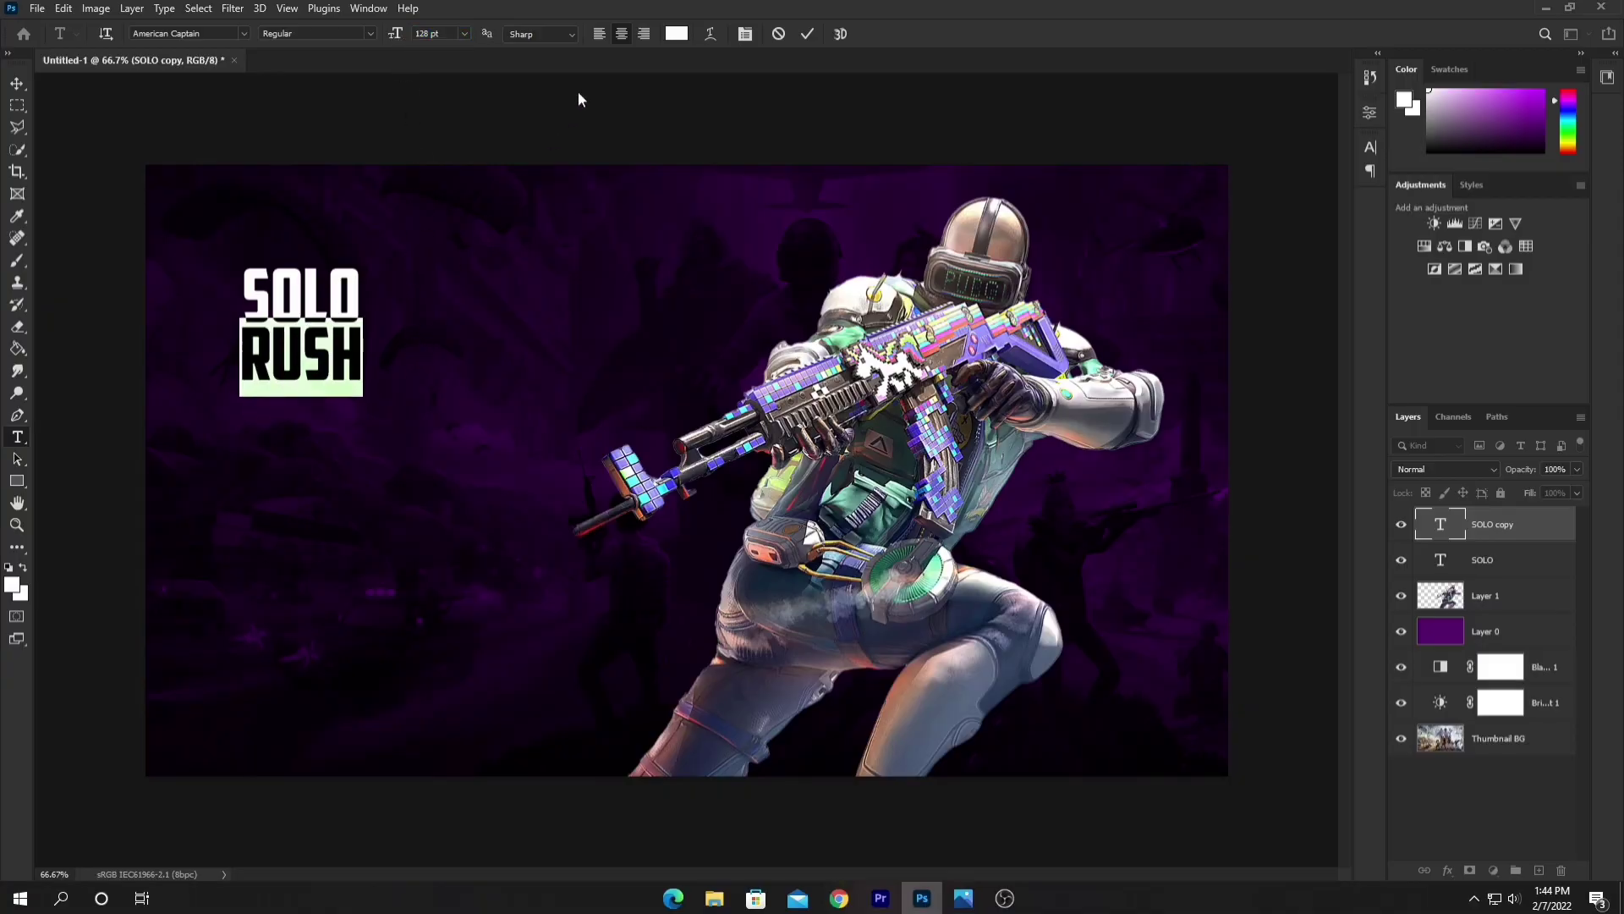
{"action": "left_click", "coordinate": [805, 33]}
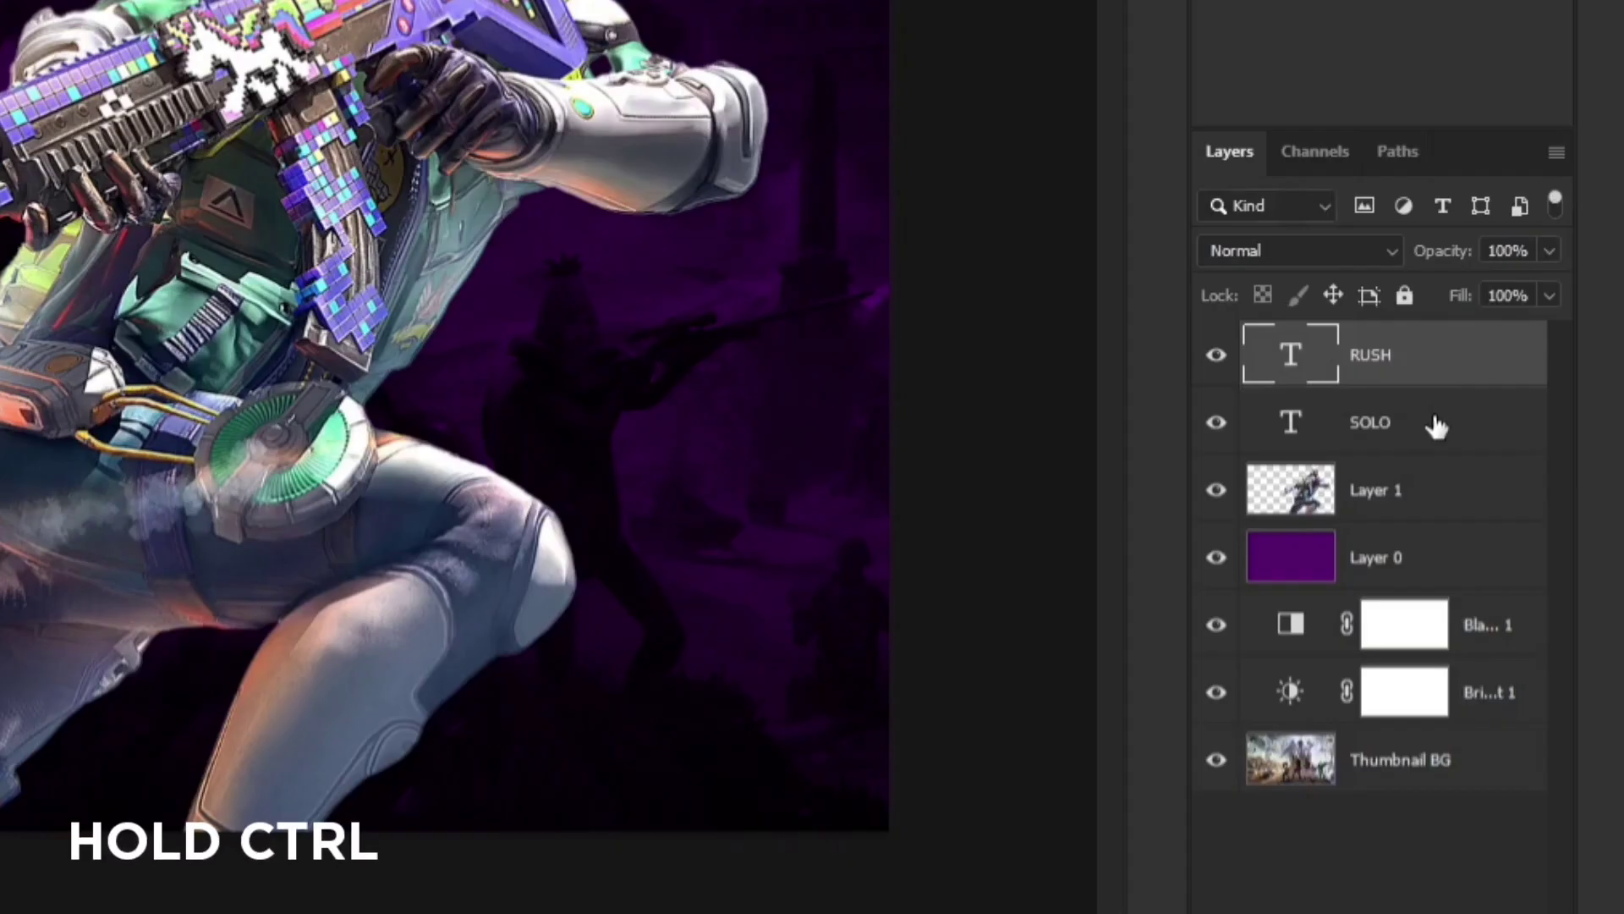
Group the RUSH and SOLO layers, name the group Texts and expand it.
{"action": "left_click", "coordinate": [1519, 563], "text": "ctrl"}
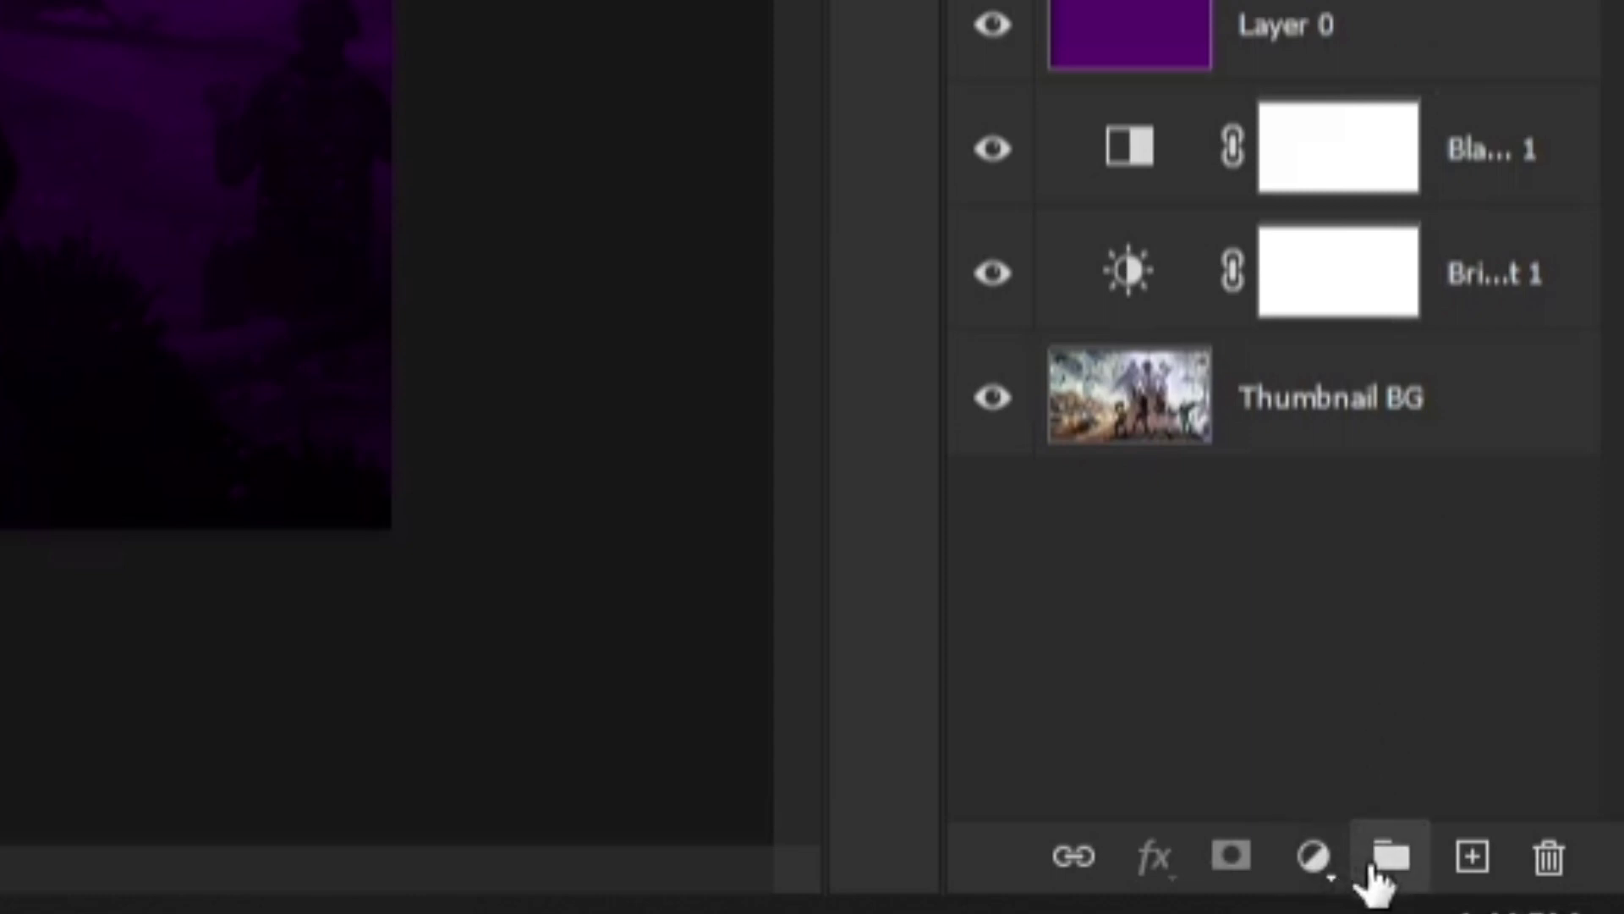
{"action": "left_click", "coordinate": [1516, 870]}
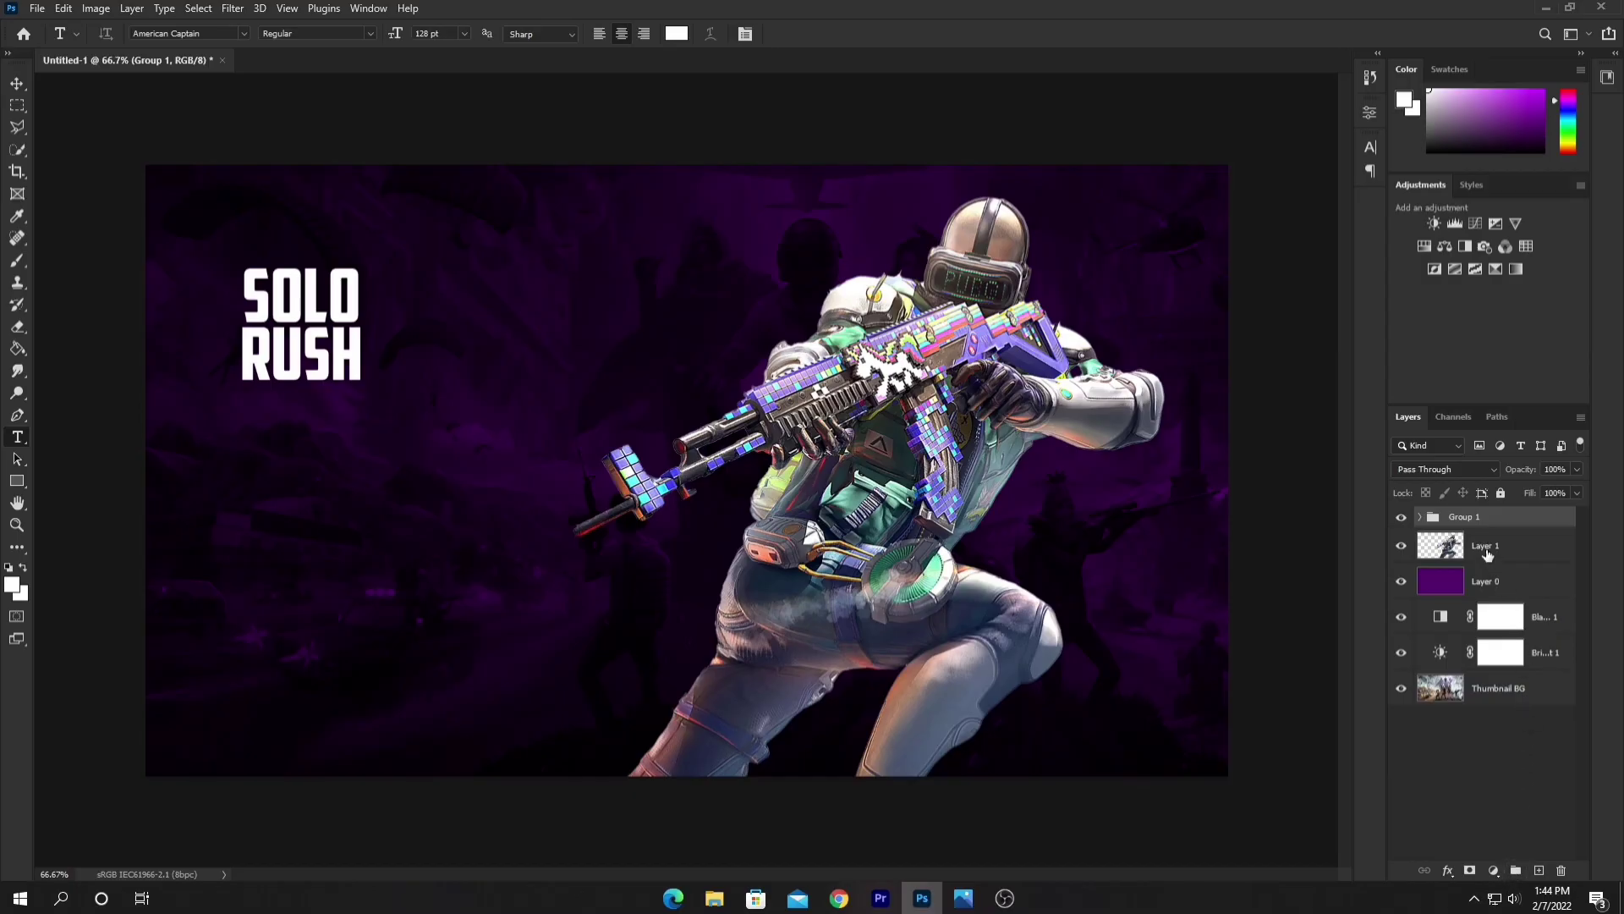
{"action": "double_click", "coordinate": [1470, 517]}
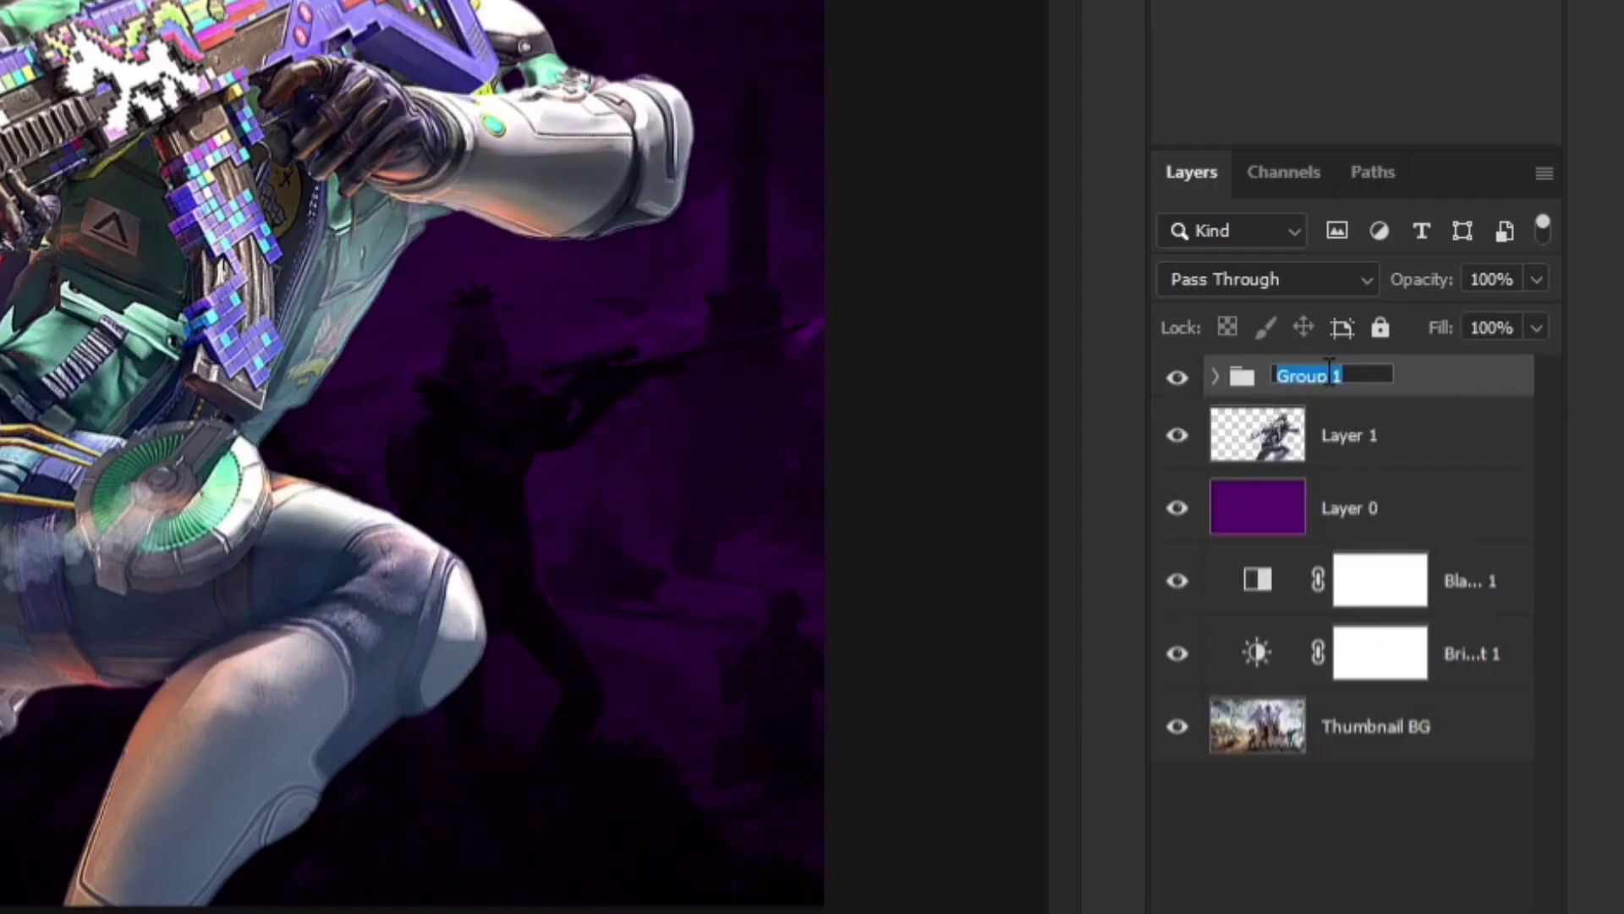
{"action": "key", "text": "BackSpace"}
{"action": "type", "text": "Texts"}
{"action": "key", "text": "Return"}
{"action": "left_click", "coordinate": [1420, 522]}
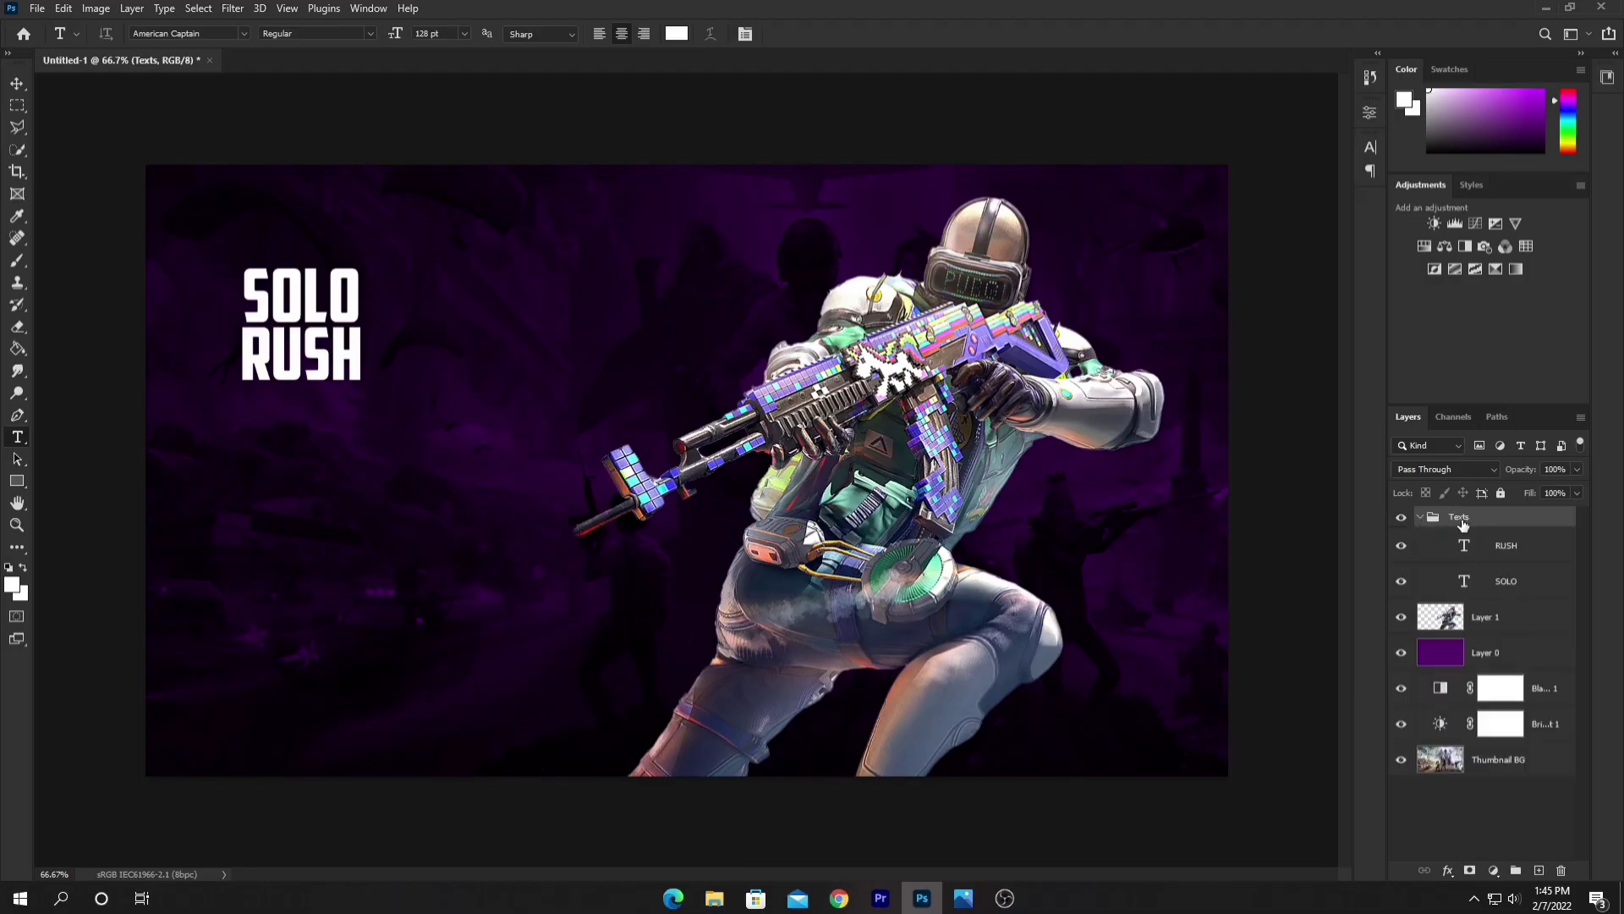
Scale the Texts group to about 373% and position it across the left half of the canvas.
{"action": "key", "text": "ctrl+t"}
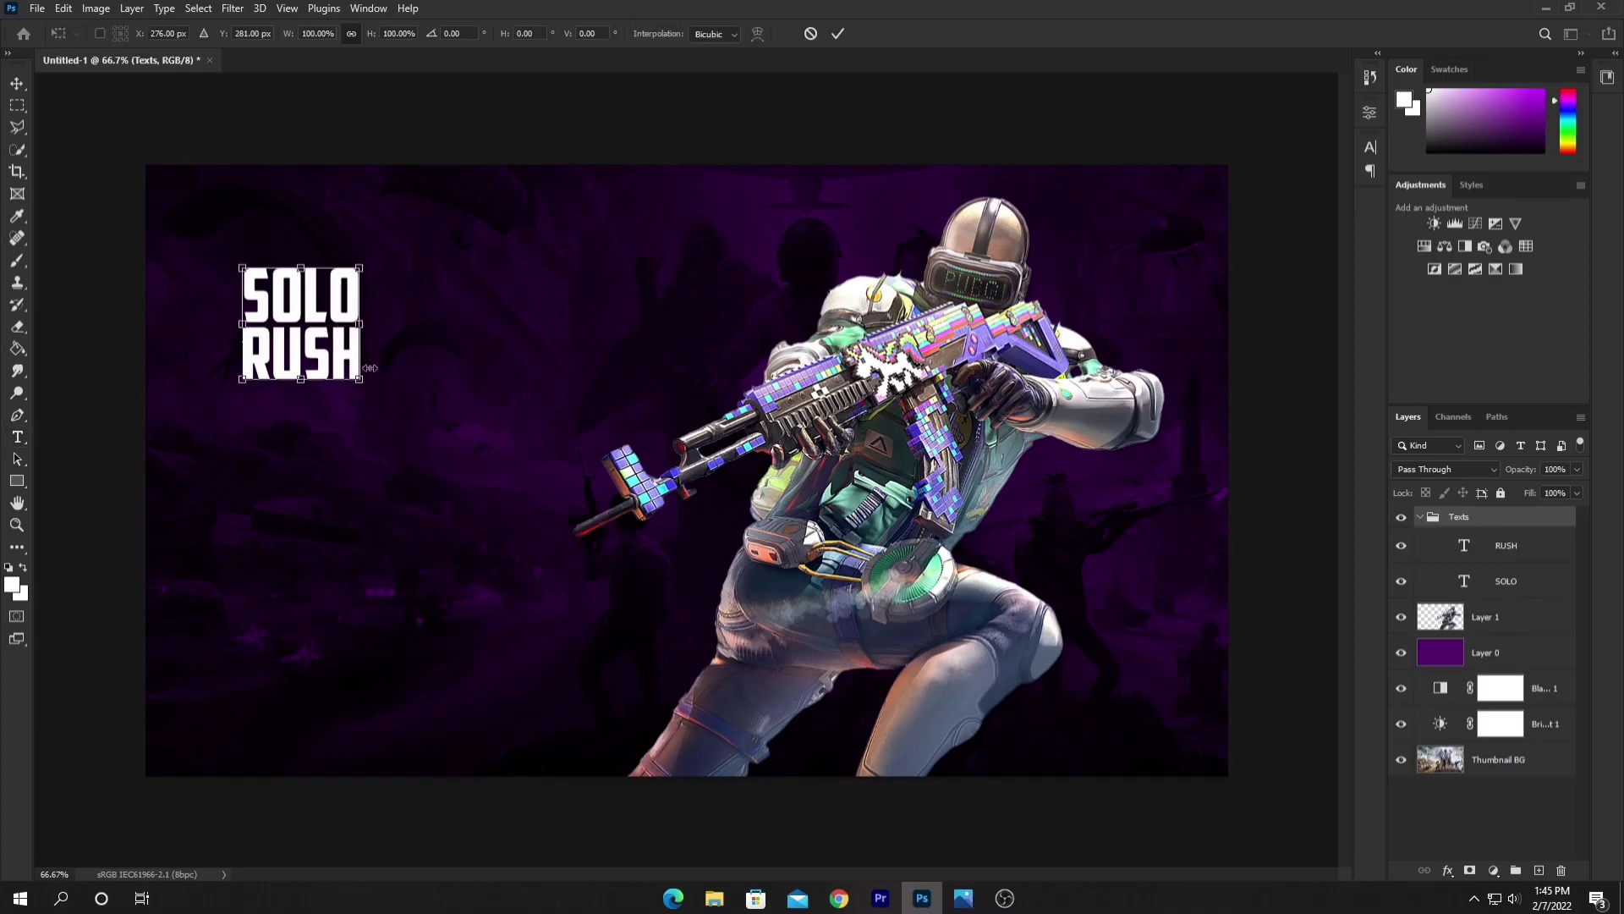
{"action": "left_click_drag", "start_coordinate": [362, 383], "coordinate": [663, 655]}
{"action": "left_click_drag", "start_coordinate": [539, 528], "coordinate": [526, 558]}
{"action": "left_click_drag", "start_coordinate": [230, 297], "coordinate": [210, 279]}
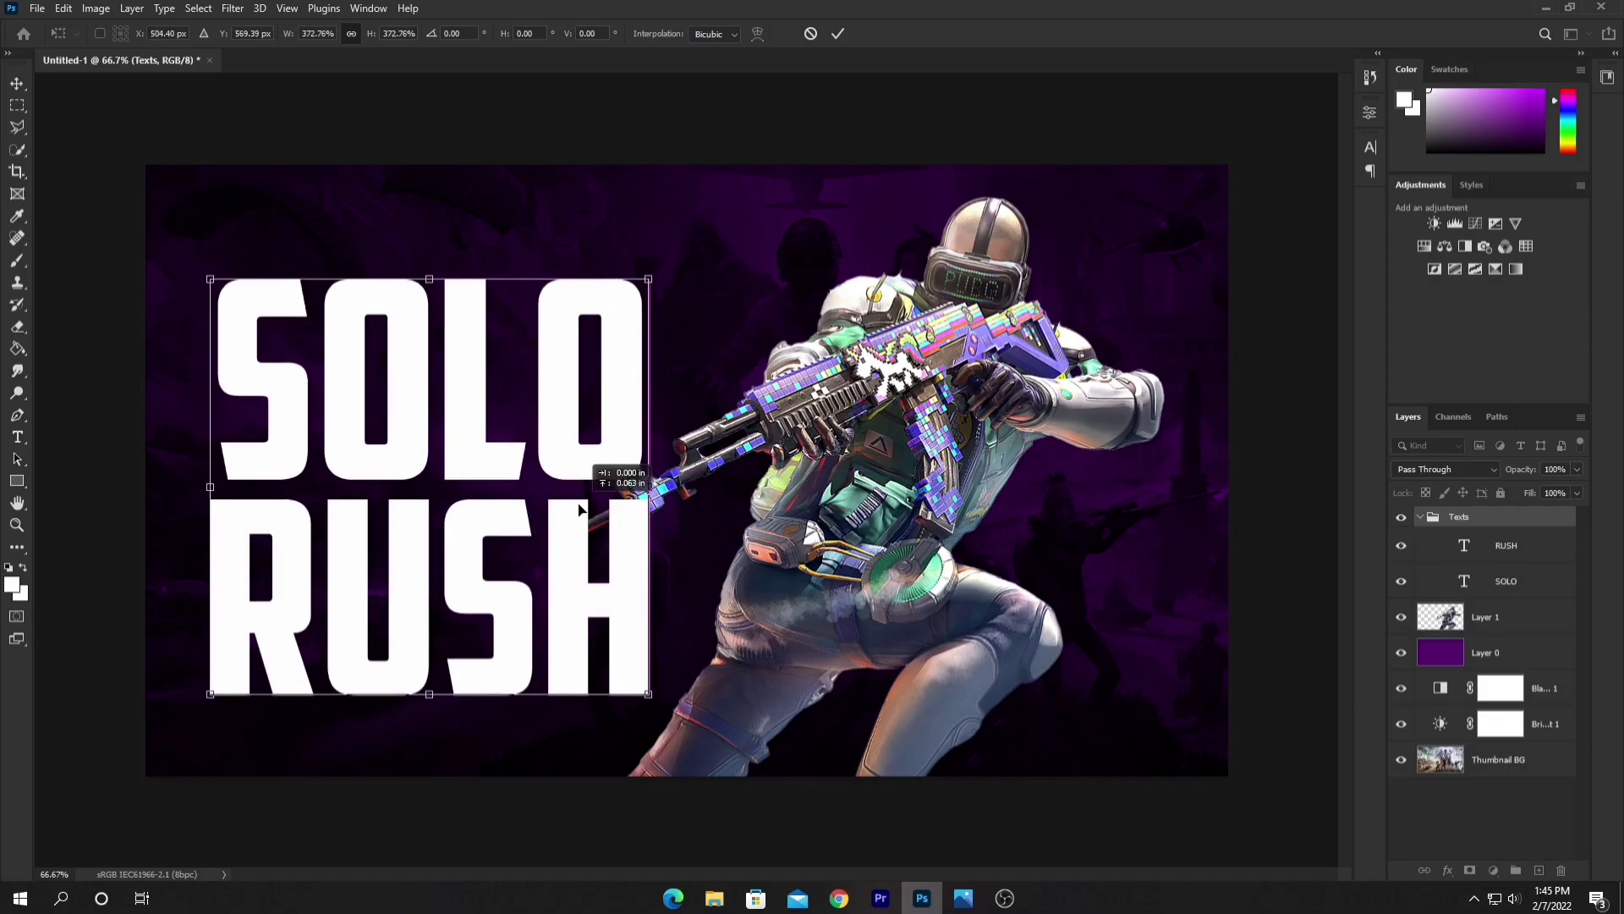
{"action": "left_click", "coordinate": [840, 36]}
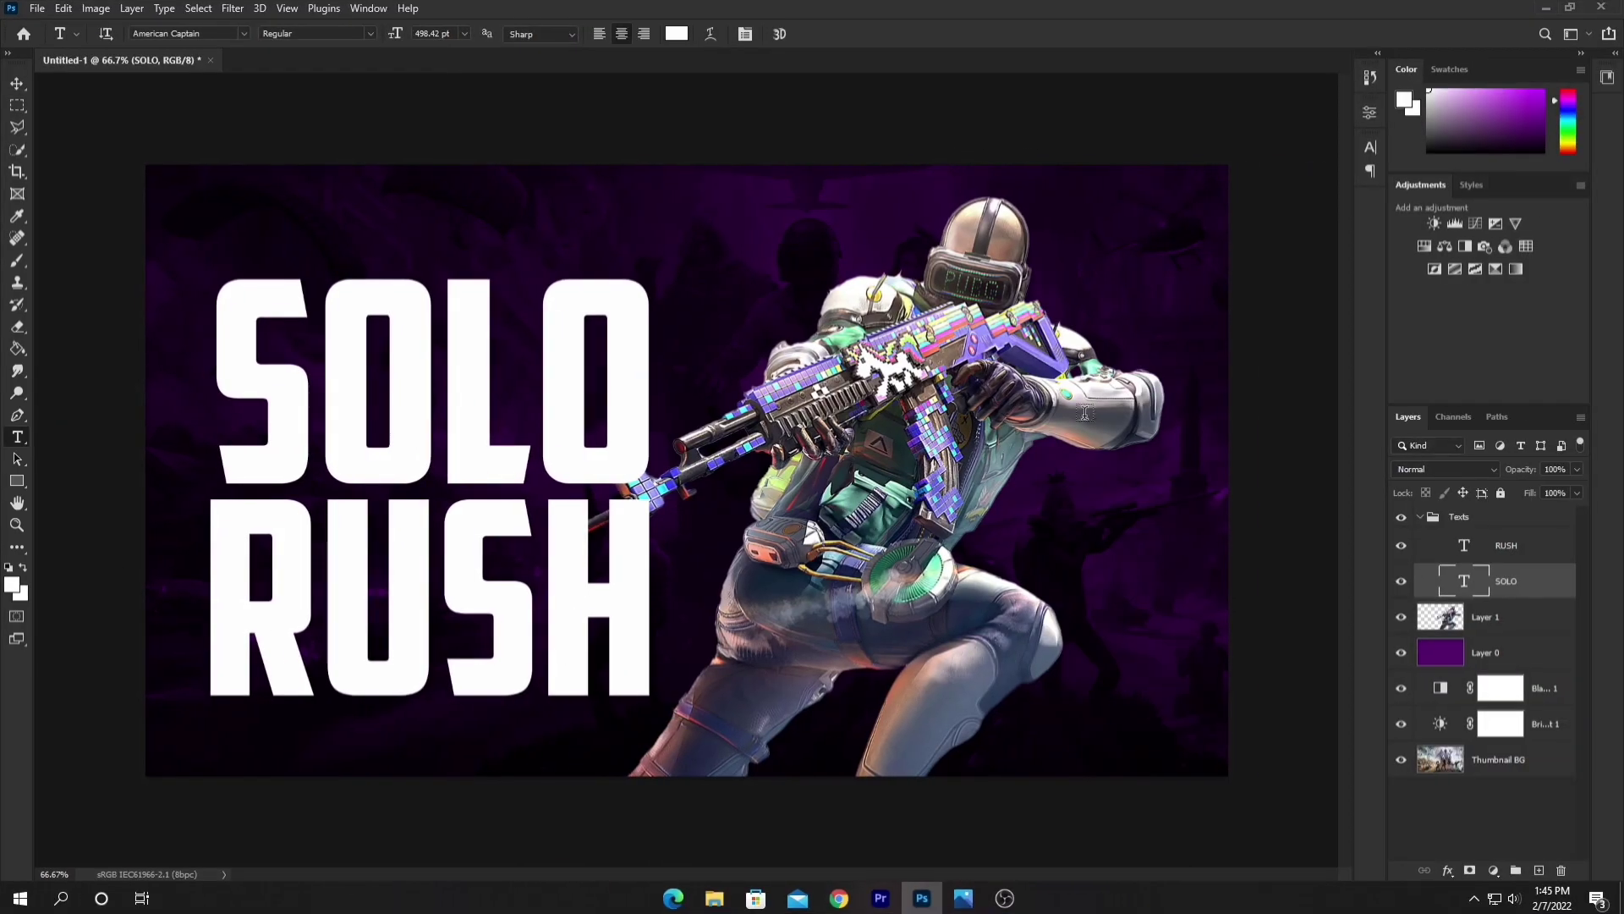
Move the character's Layer 1 above the Texts group so the rifle overlaps the lettering.
{"action": "left_click", "coordinate": [1439, 617]}
{"action": "left_click_drag", "start_coordinate": [1446, 622], "coordinate": [1456, 518]}
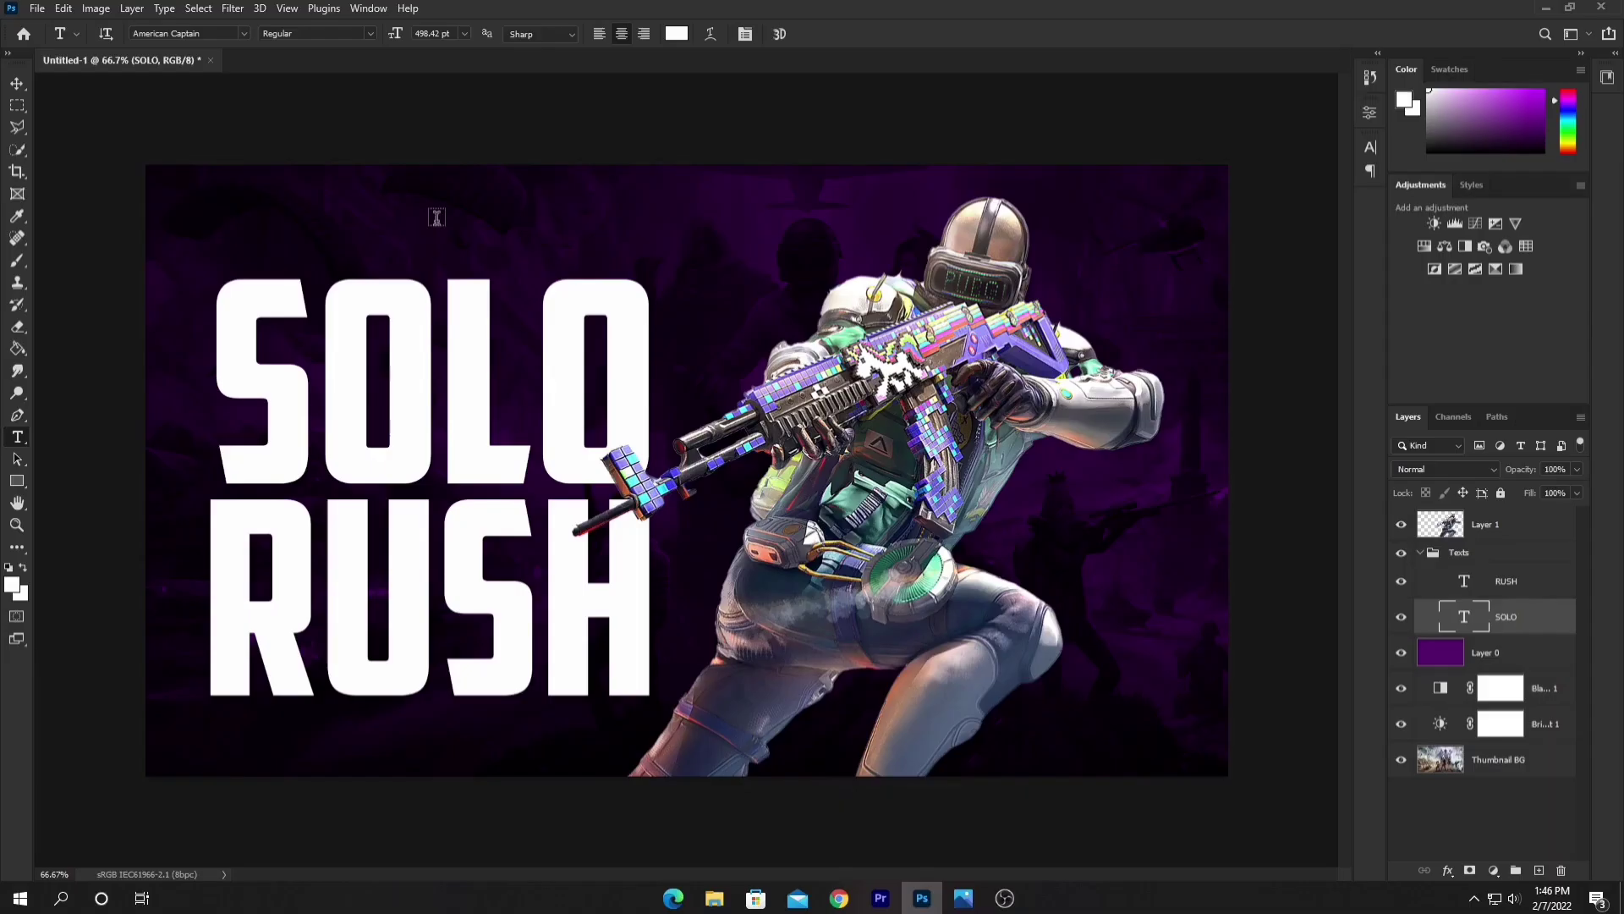
Add a text layer reading "20 KILLS" in the Monument Extended font above the word SOLO.
{"action": "left_click", "coordinate": [437, 218]}
{"action": "left_click", "coordinate": [436, 218]}
{"action": "left_click", "coordinate": [243, 34]}
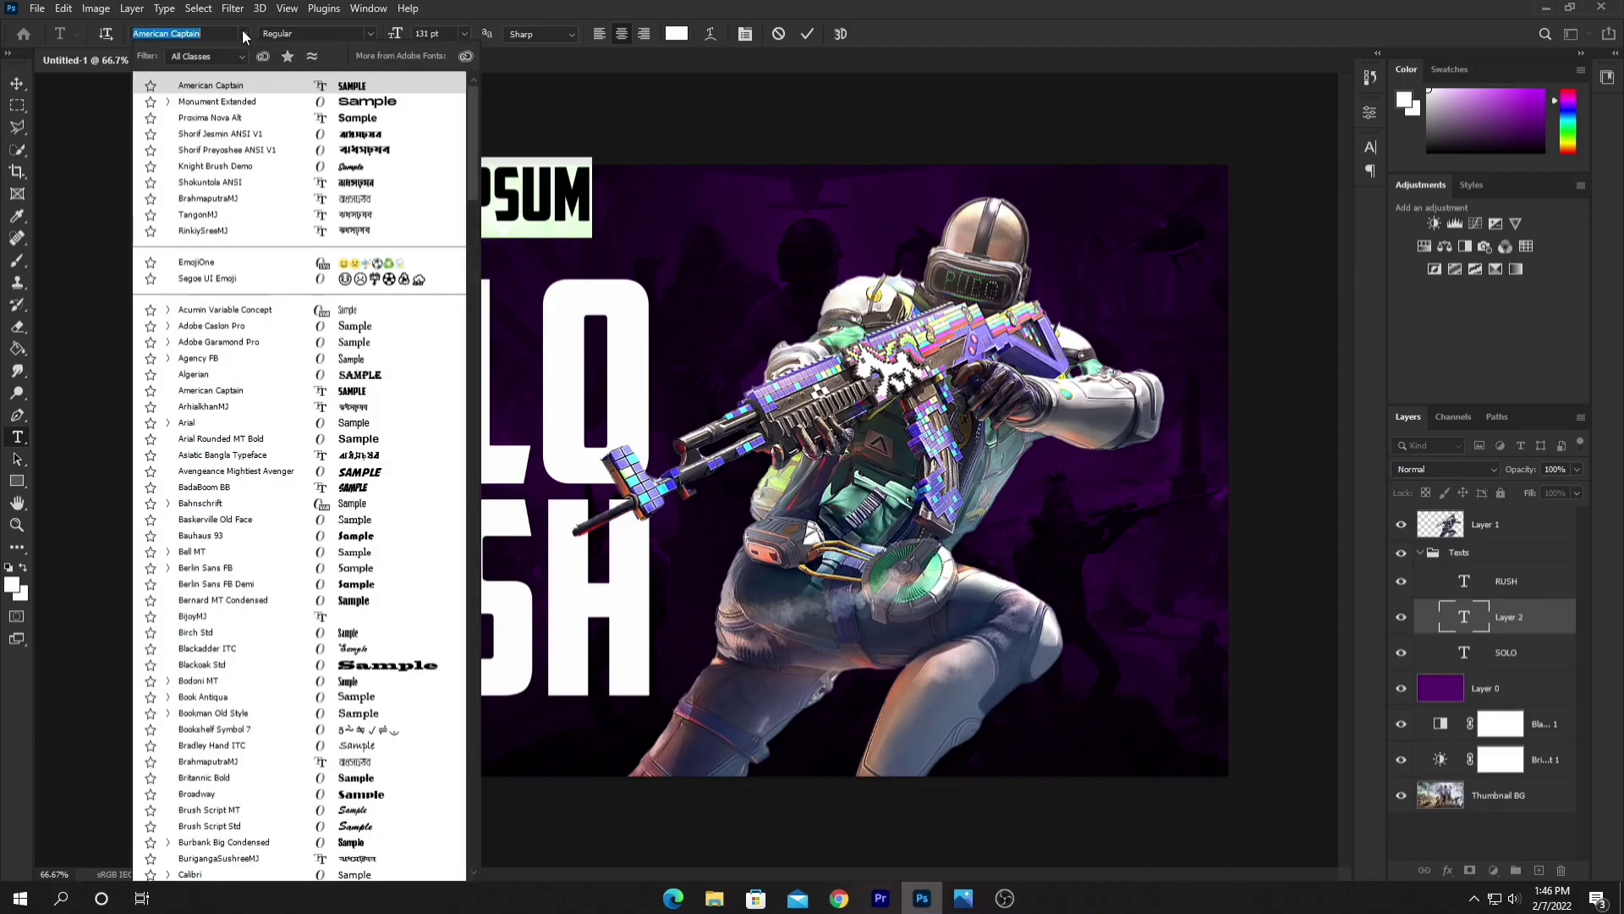
{"action": "left_click", "coordinate": [233, 103]}
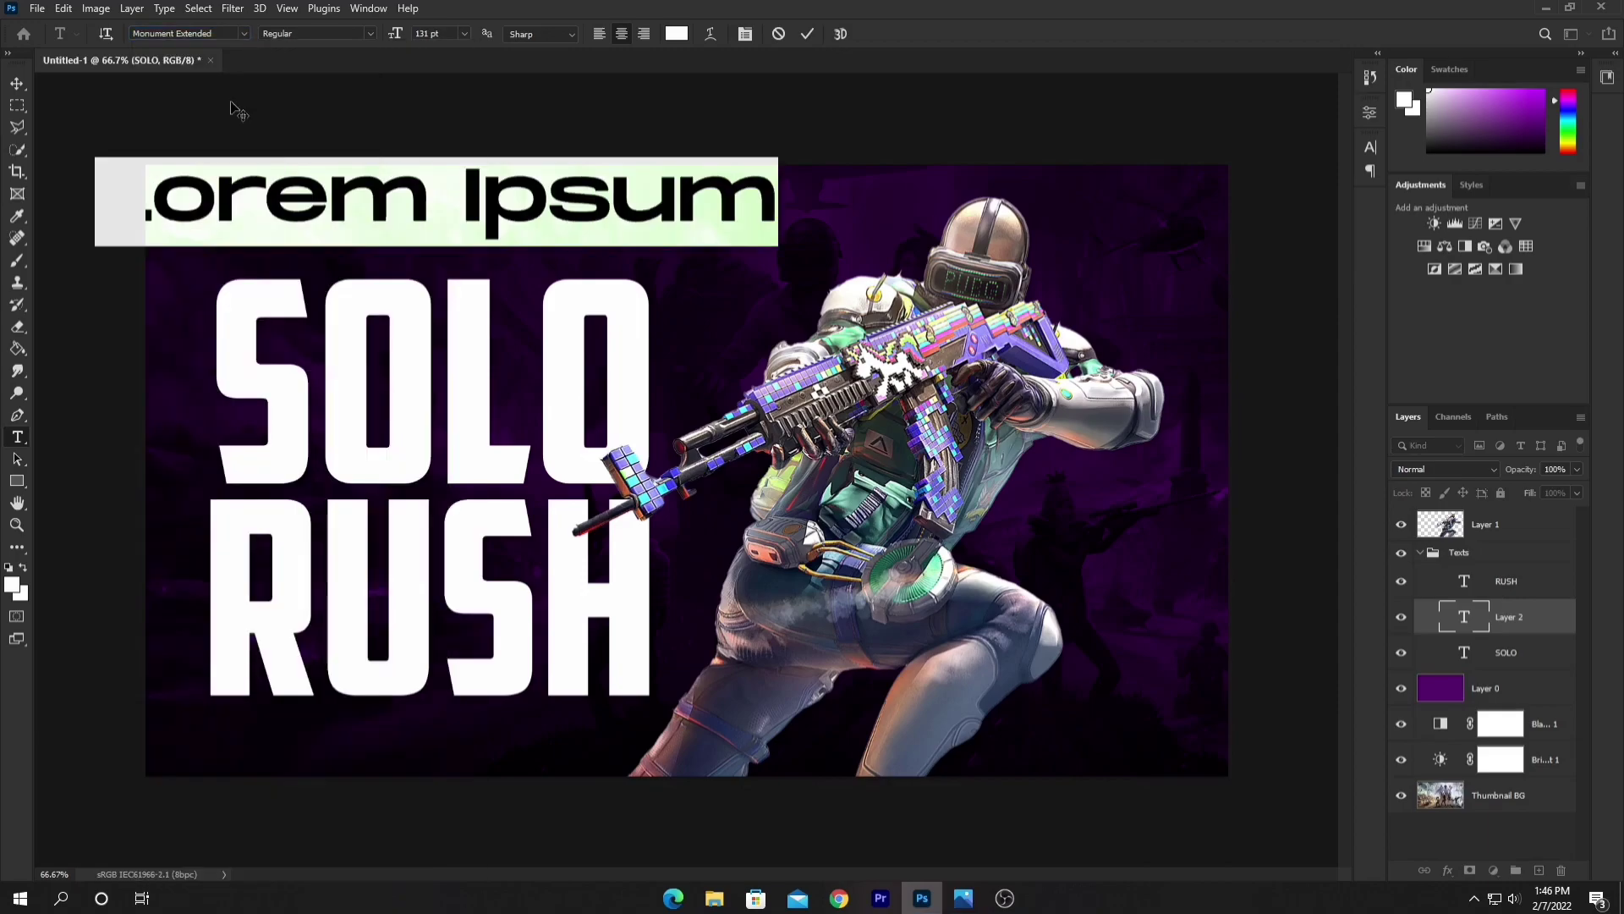
{"action": "key", "text": "BackSpace"}
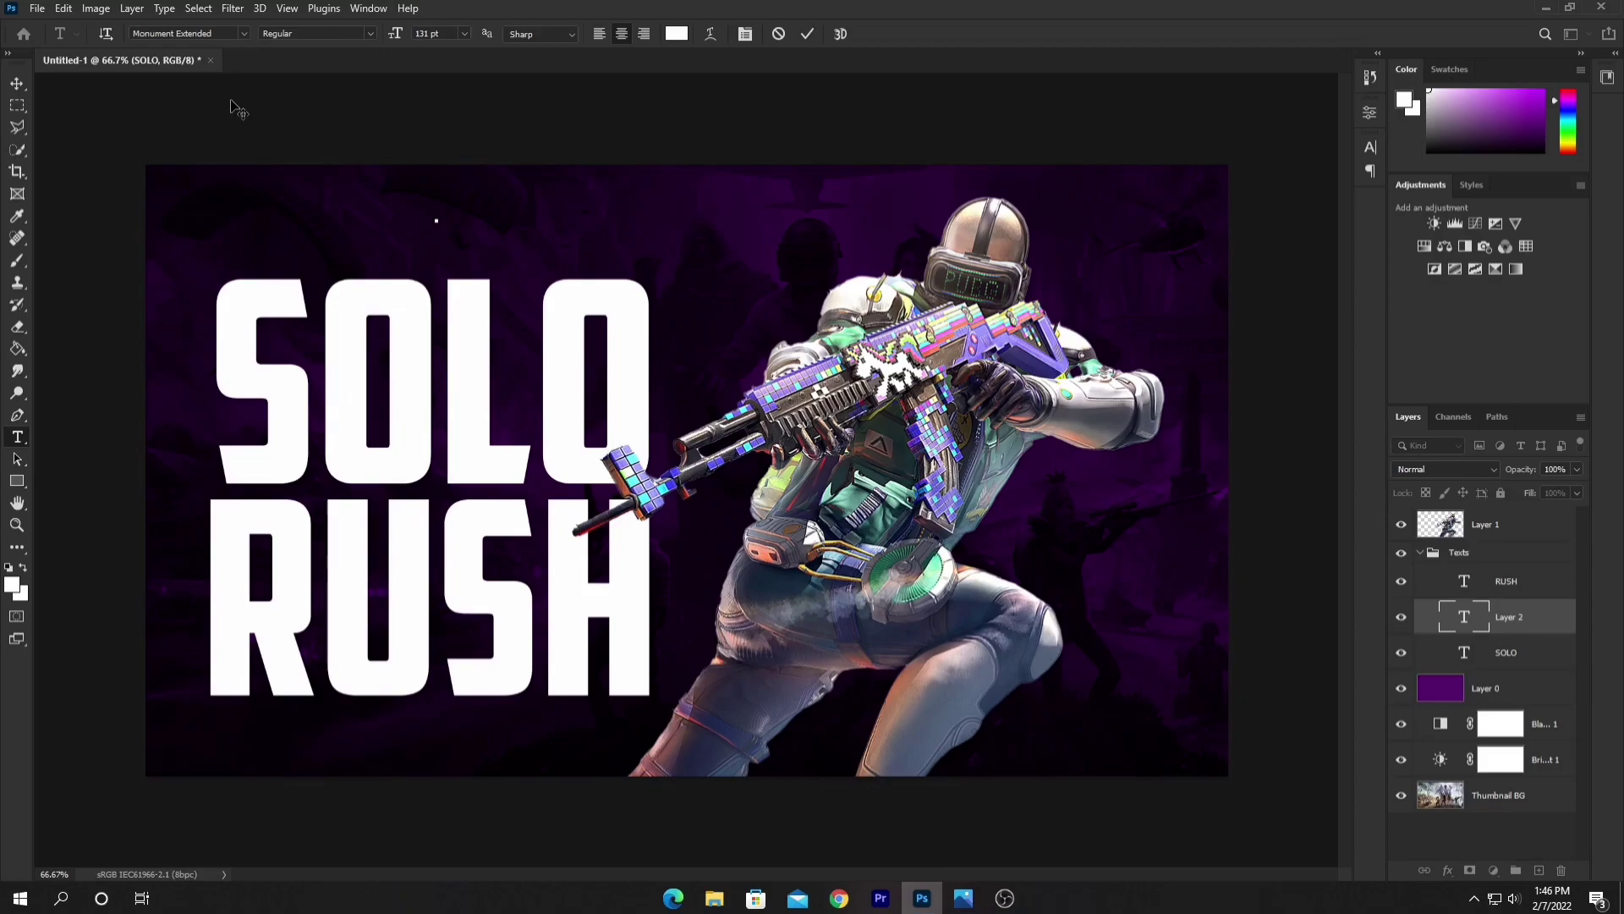
{"action": "type", "text": "20 KILLS"}
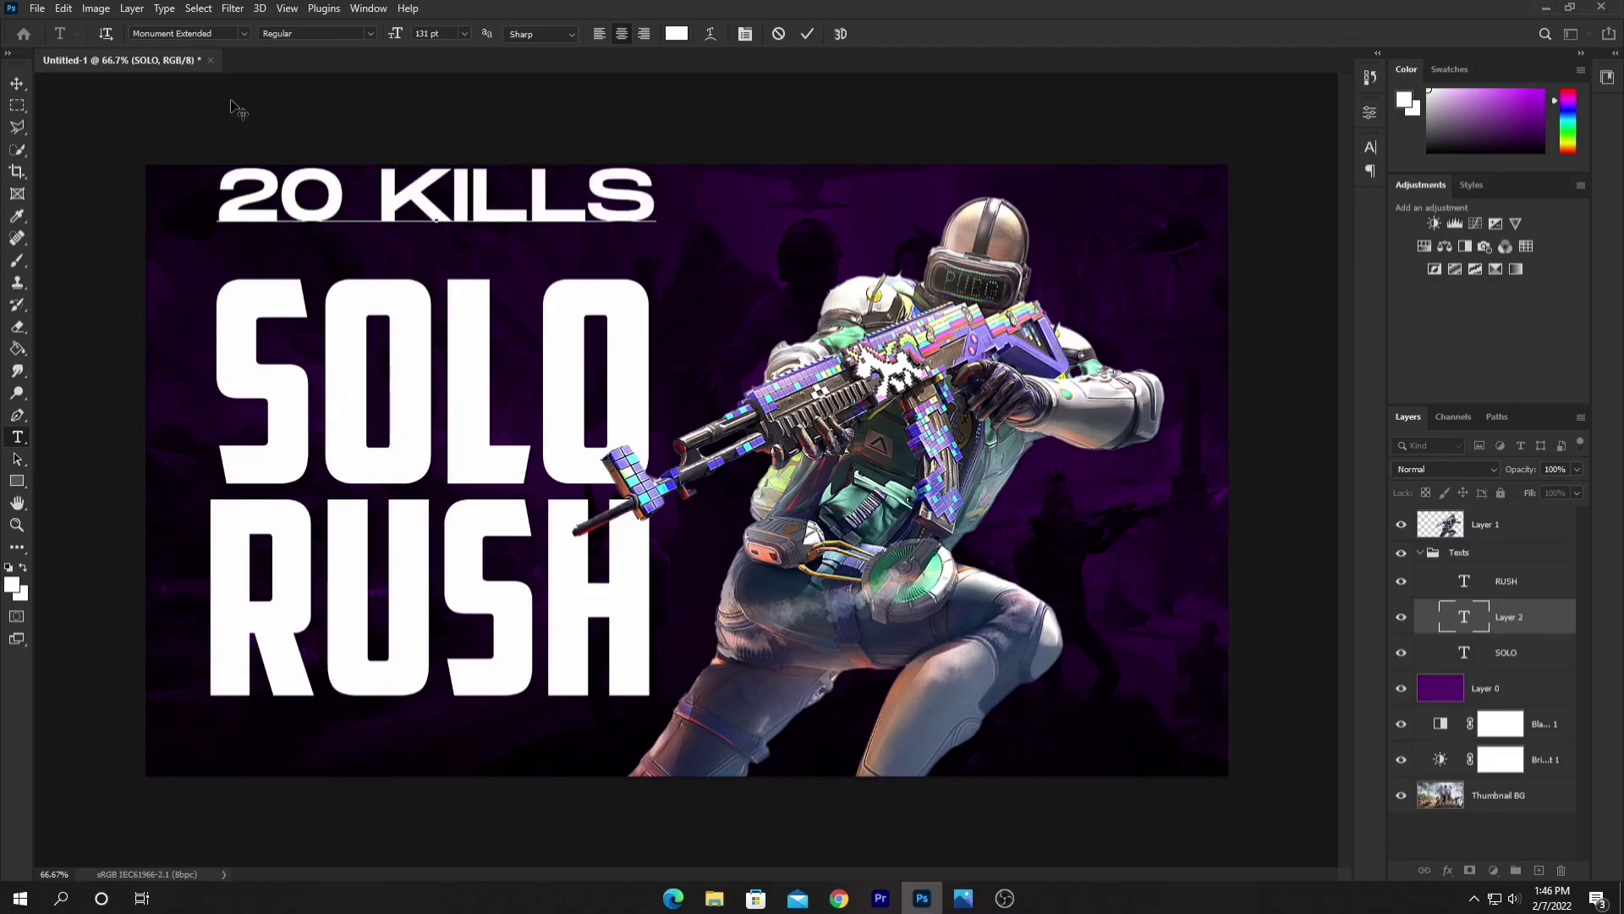
Set the 20 KILLS text to 128 pt and move it down so it sits directly above SOLO.
{"action": "double_click", "coordinate": [1473, 620]}
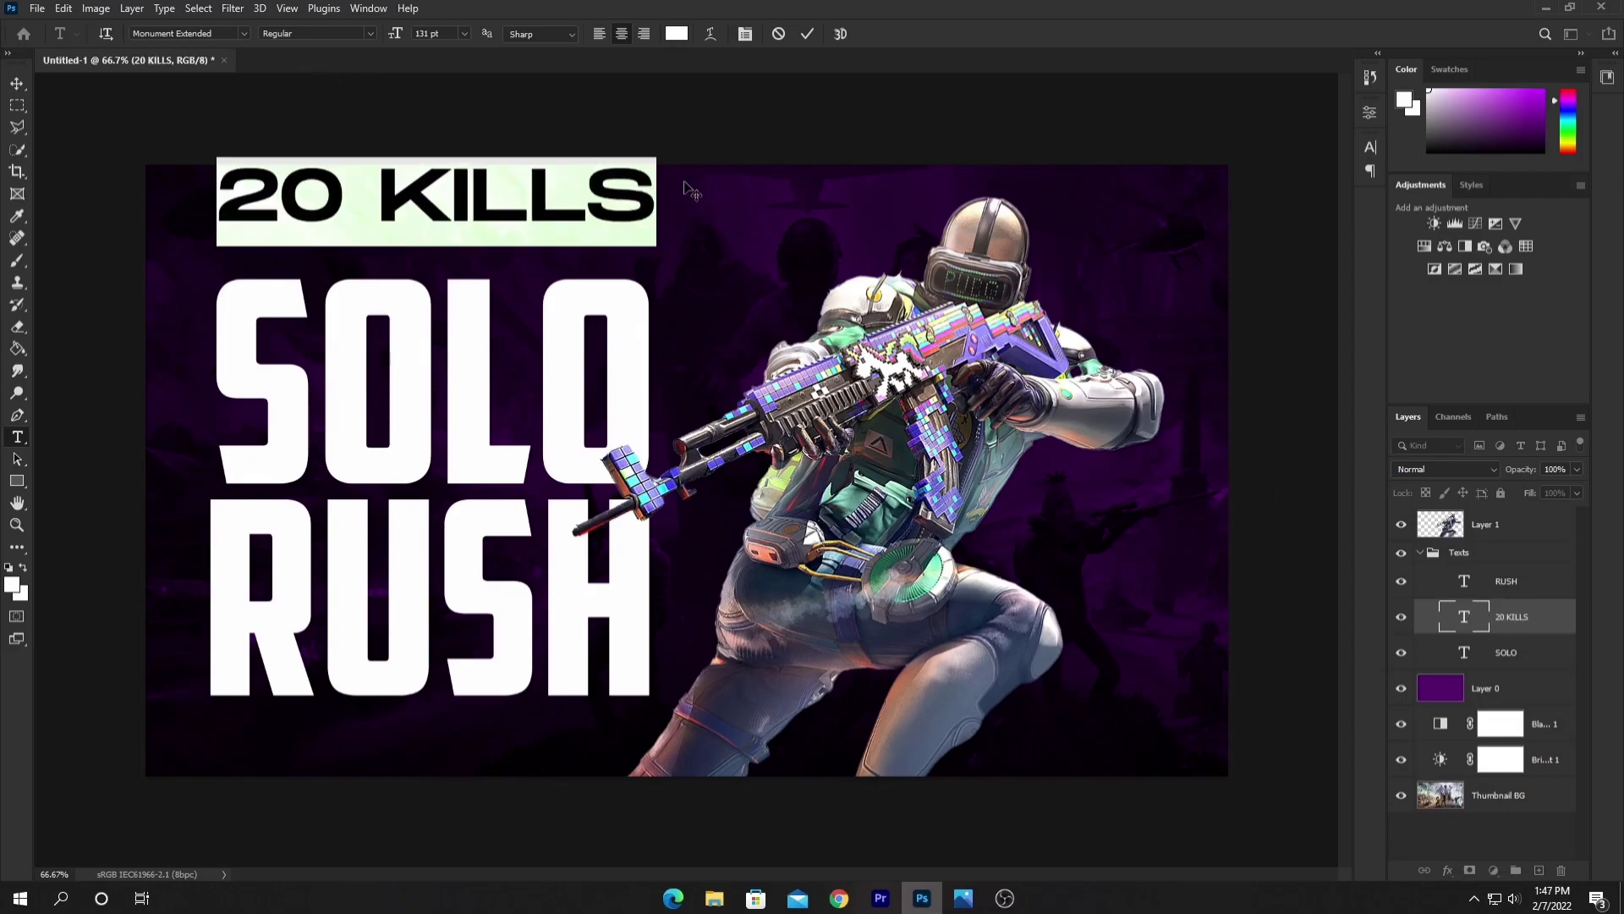
{"action": "left_click_drag", "start_coordinate": [392, 40], "coordinate": [418, 47]}
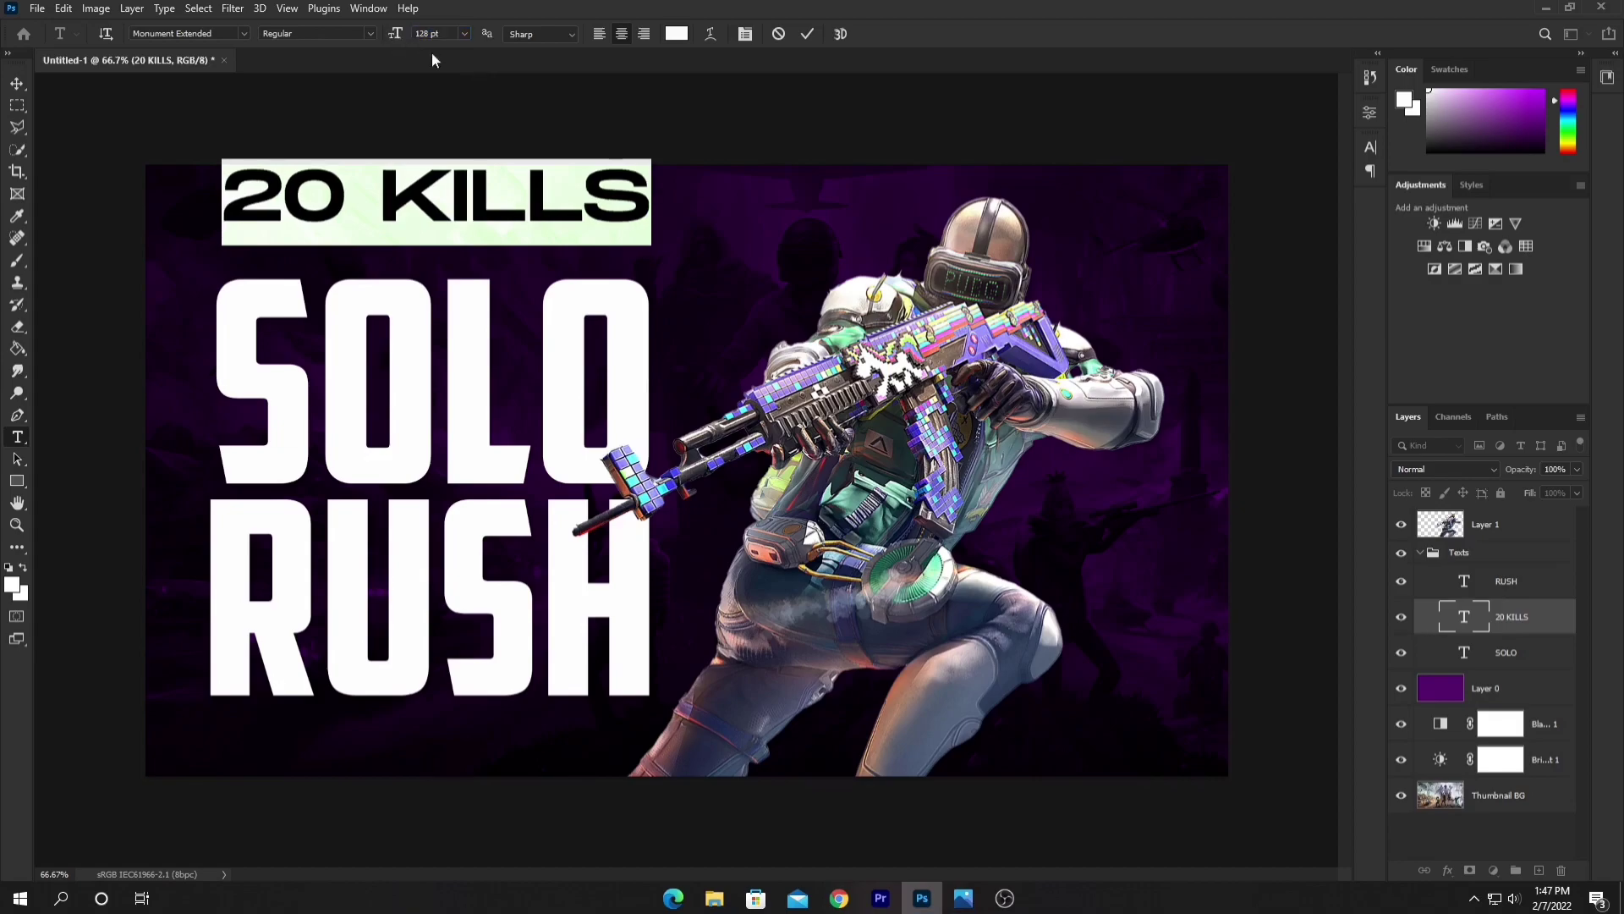
{"action": "left_click_drag", "start_coordinate": [687, 207], "coordinate": [685, 253]}
{"action": "left_click", "coordinate": [807, 34]}
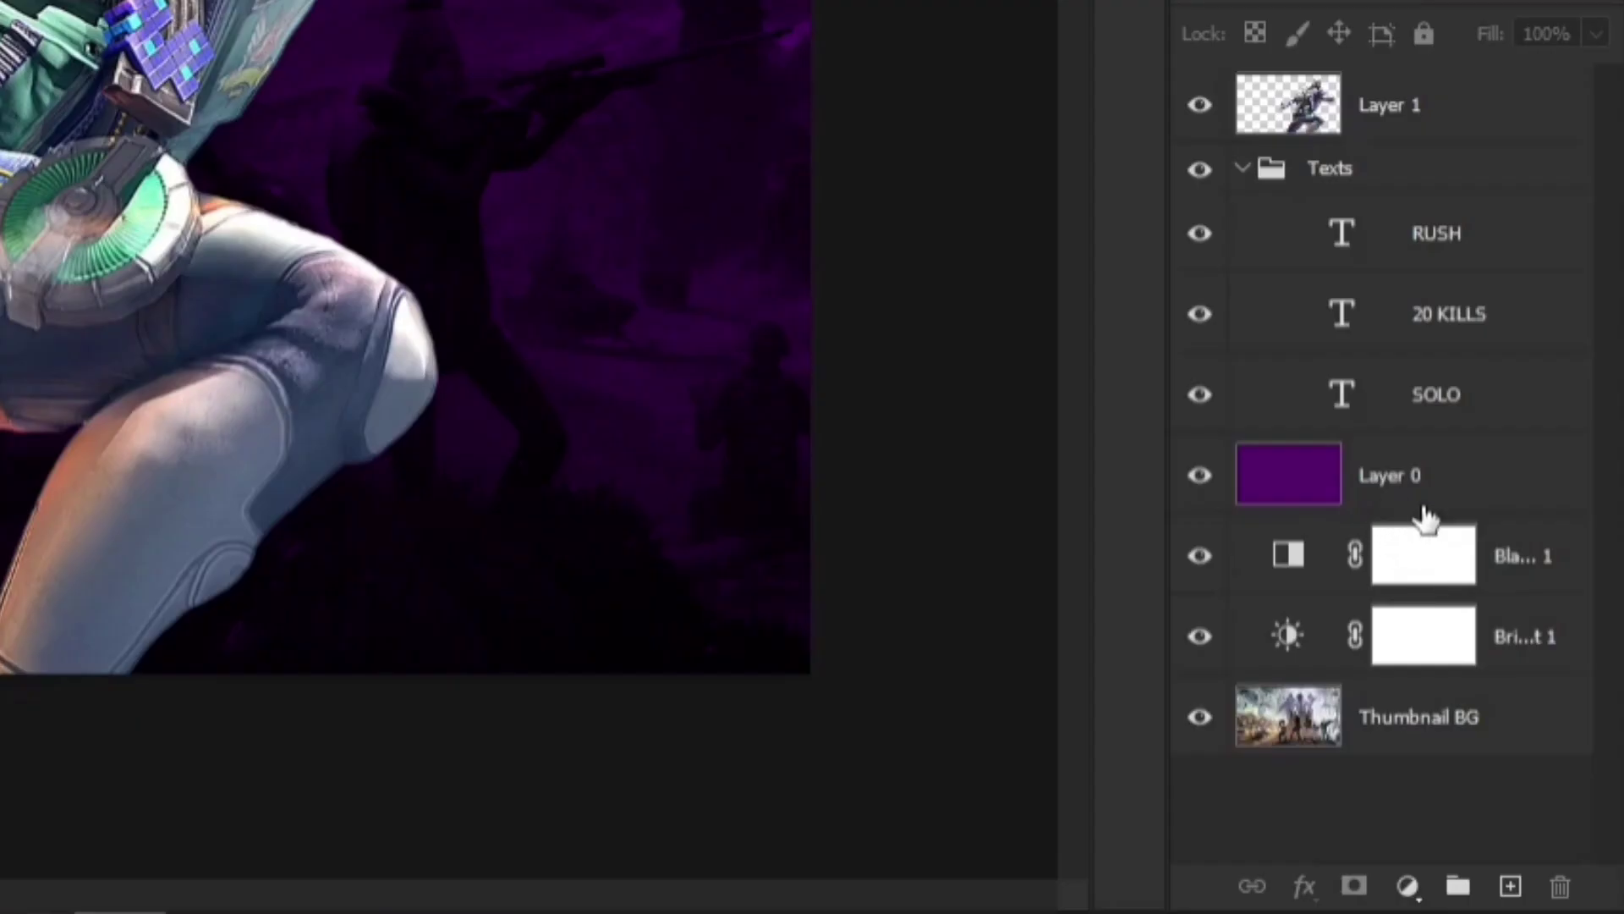
Create a new layer above Layer 0 and draw a rectangular selection closely around the 20 KILLS text.
{"action": "left_click", "coordinate": [1450, 478]}
{"action": "left_click", "coordinate": [1510, 886]}
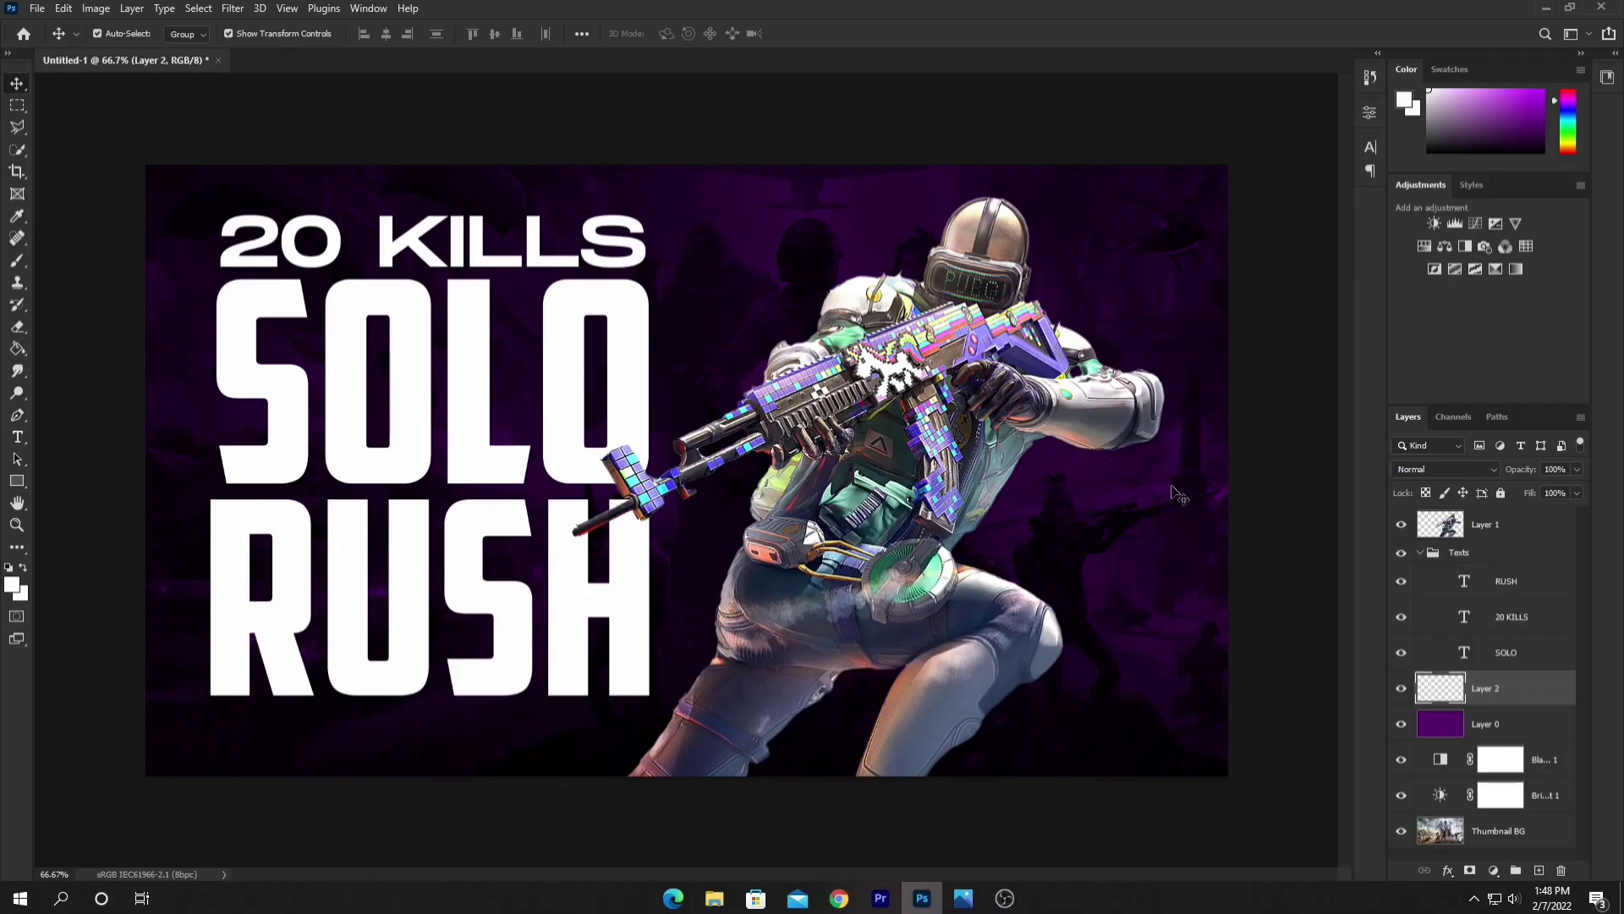
{"action": "left_click", "coordinate": [17, 106]}
{"action": "left_click_drag", "start_coordinate": [212, 209], "coordinate": [654, 275]}
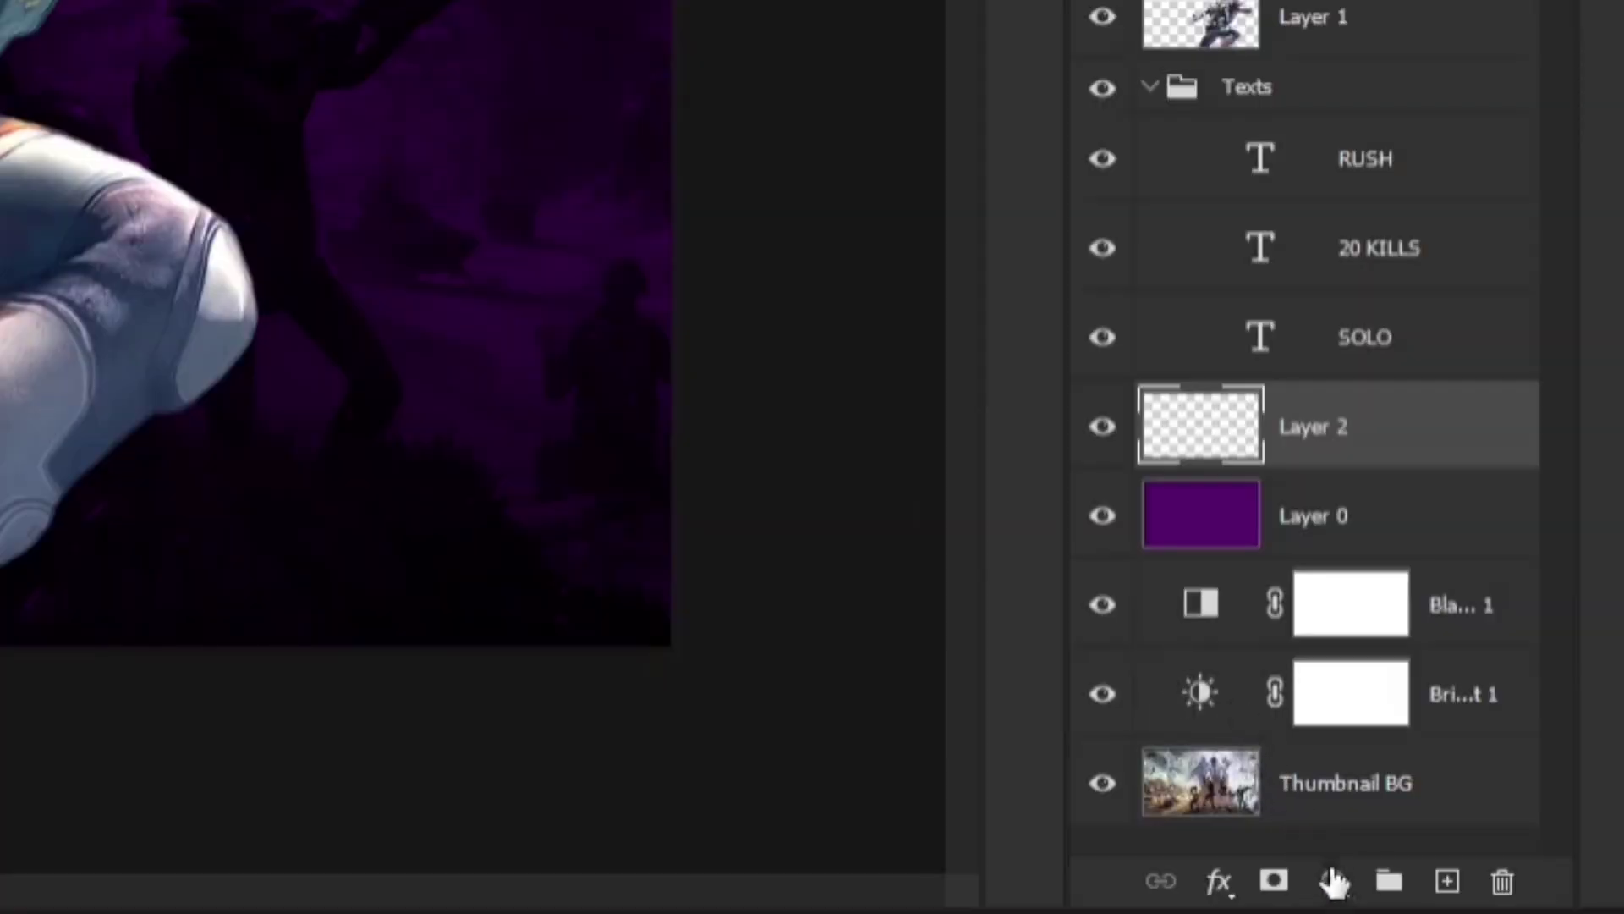
Fill the selected rectangle behind 20 KILLS with a Solid Color fill layer in black, #000000.
{"action": "left_click", "coordinate": [1493, 872]}
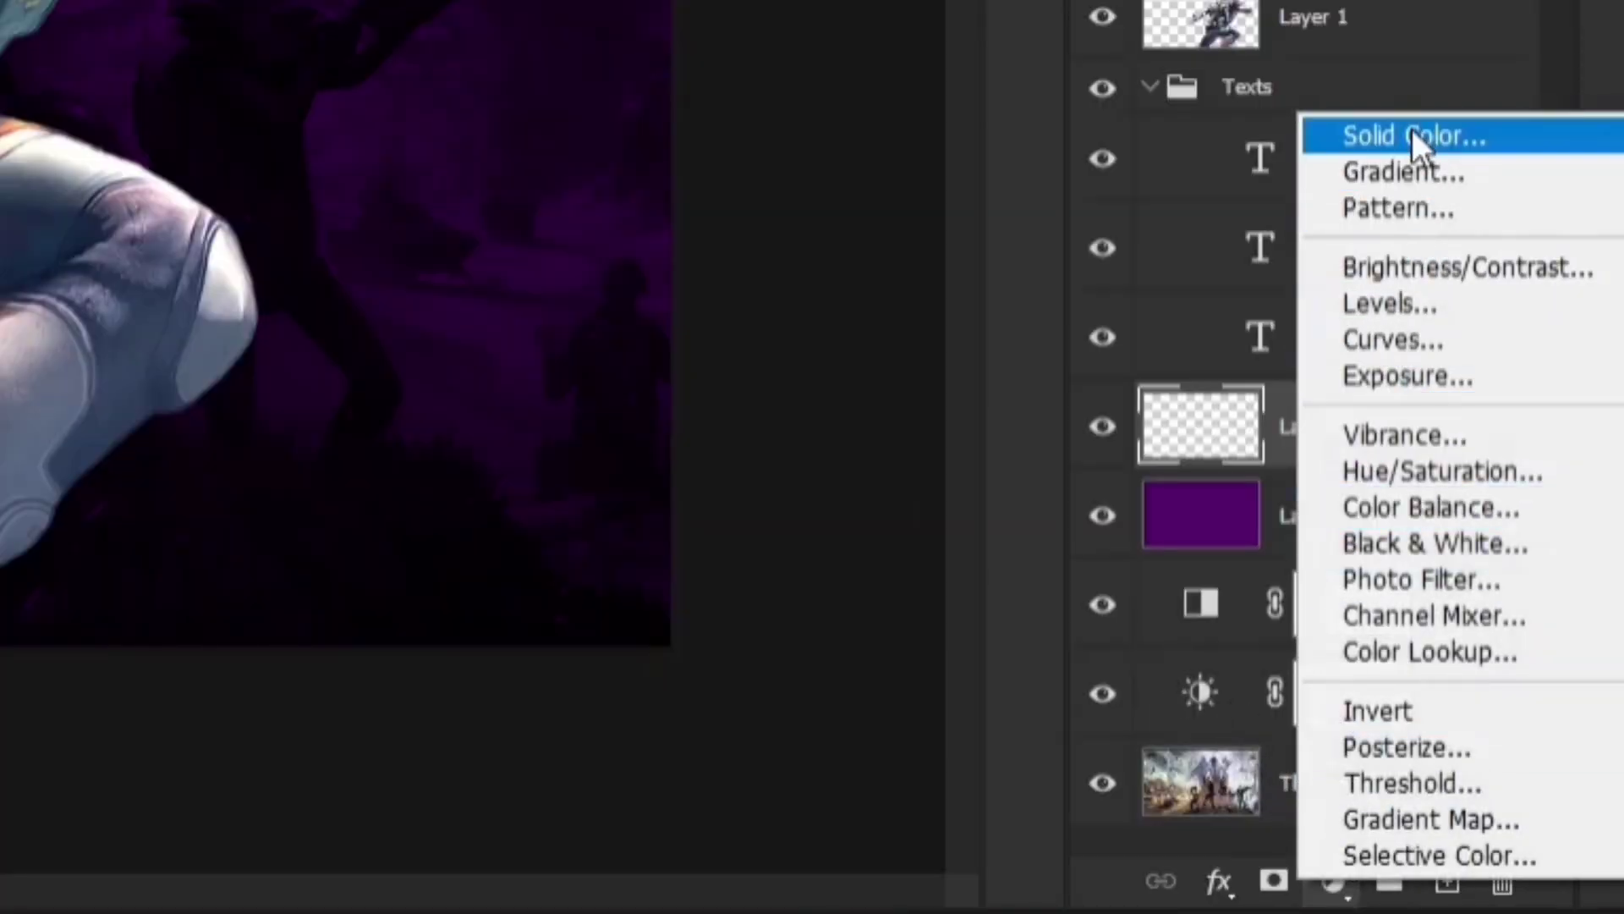
{"action": "left_click", "coordinate": [1413, 129]}
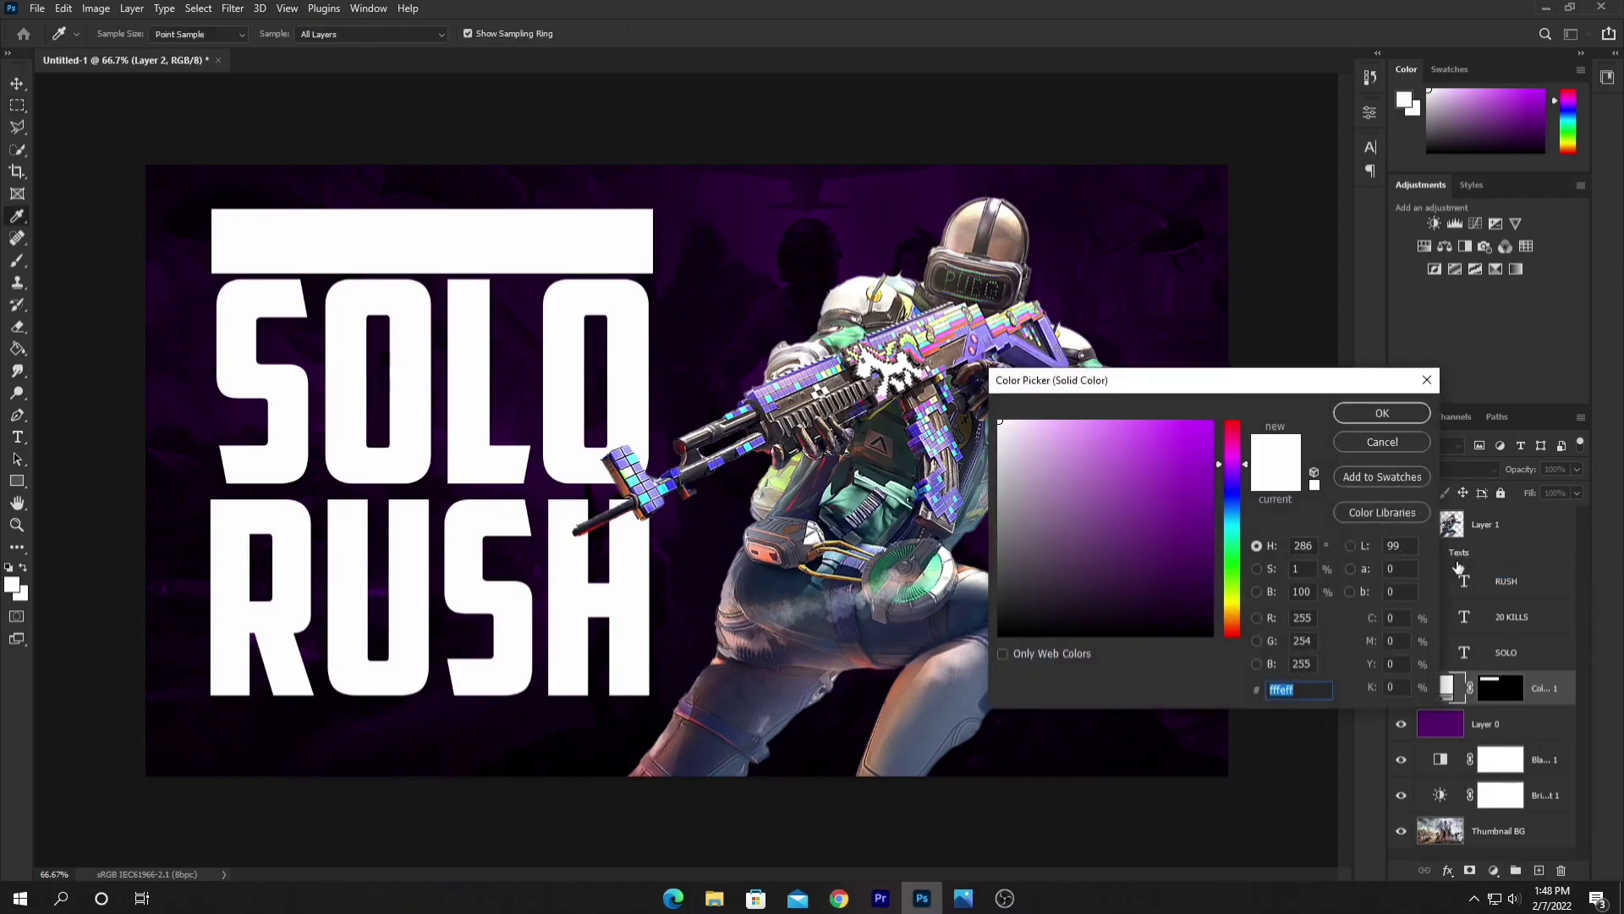
{"action": "type", "text": "000000"}
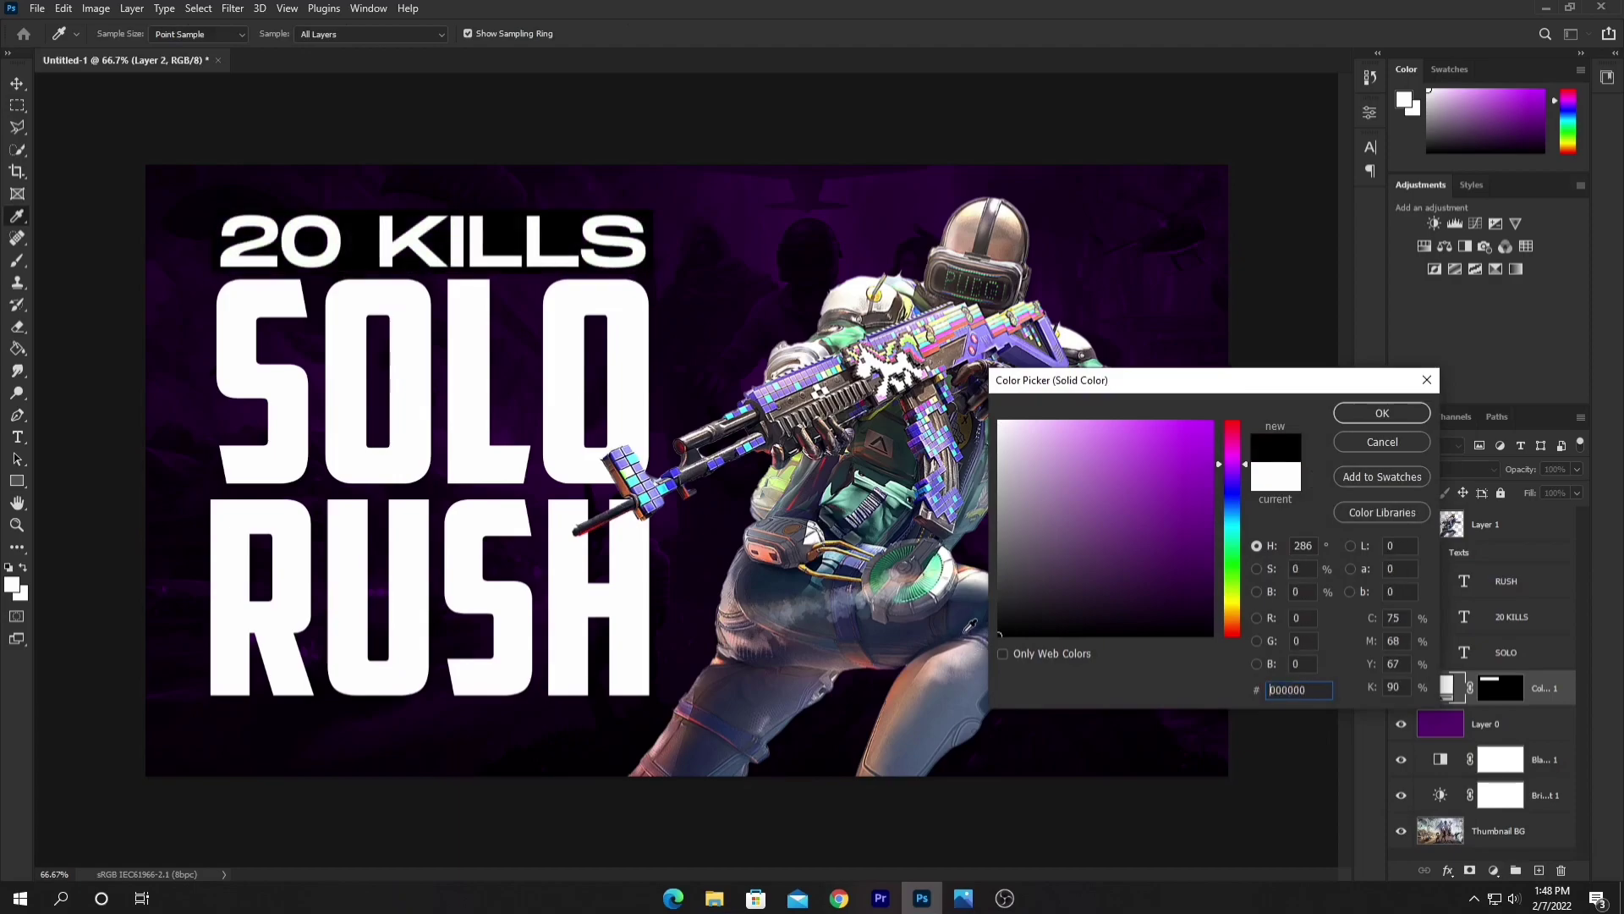
{"action": "left_click", "coordinate": [1382, 414]}
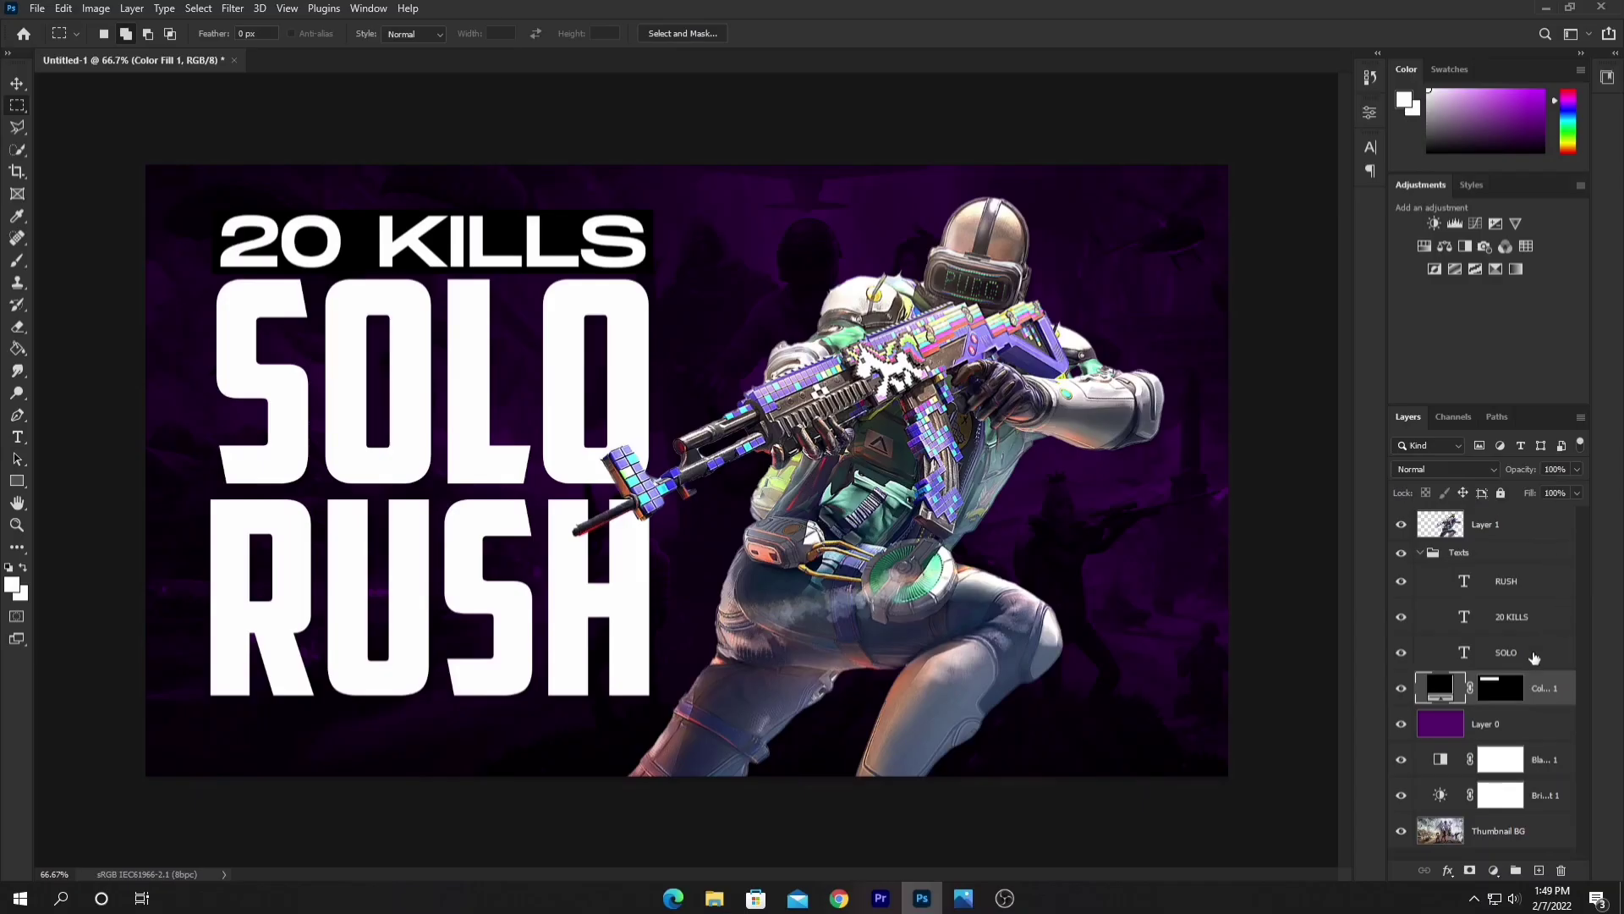
Add a Gradient Overlay to the SOLO layer and base it on the Black, White preset from Basics.
{"action": "double_click", "coordinate": [1534, 656]}
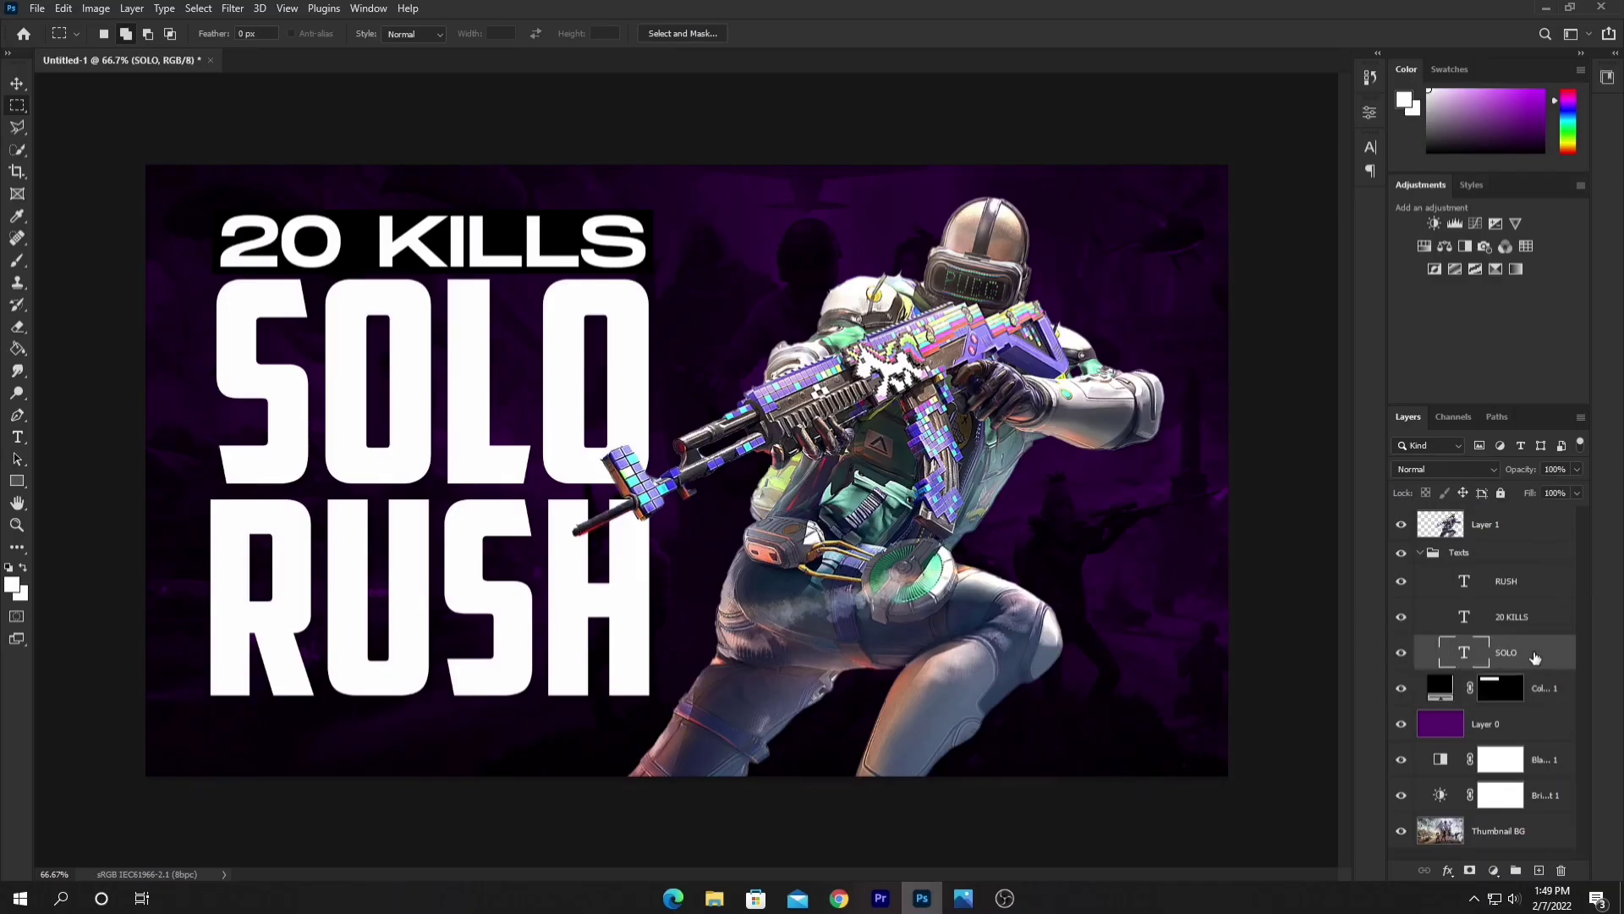
{"action": "left_click", "coordinate": [946, 391]}
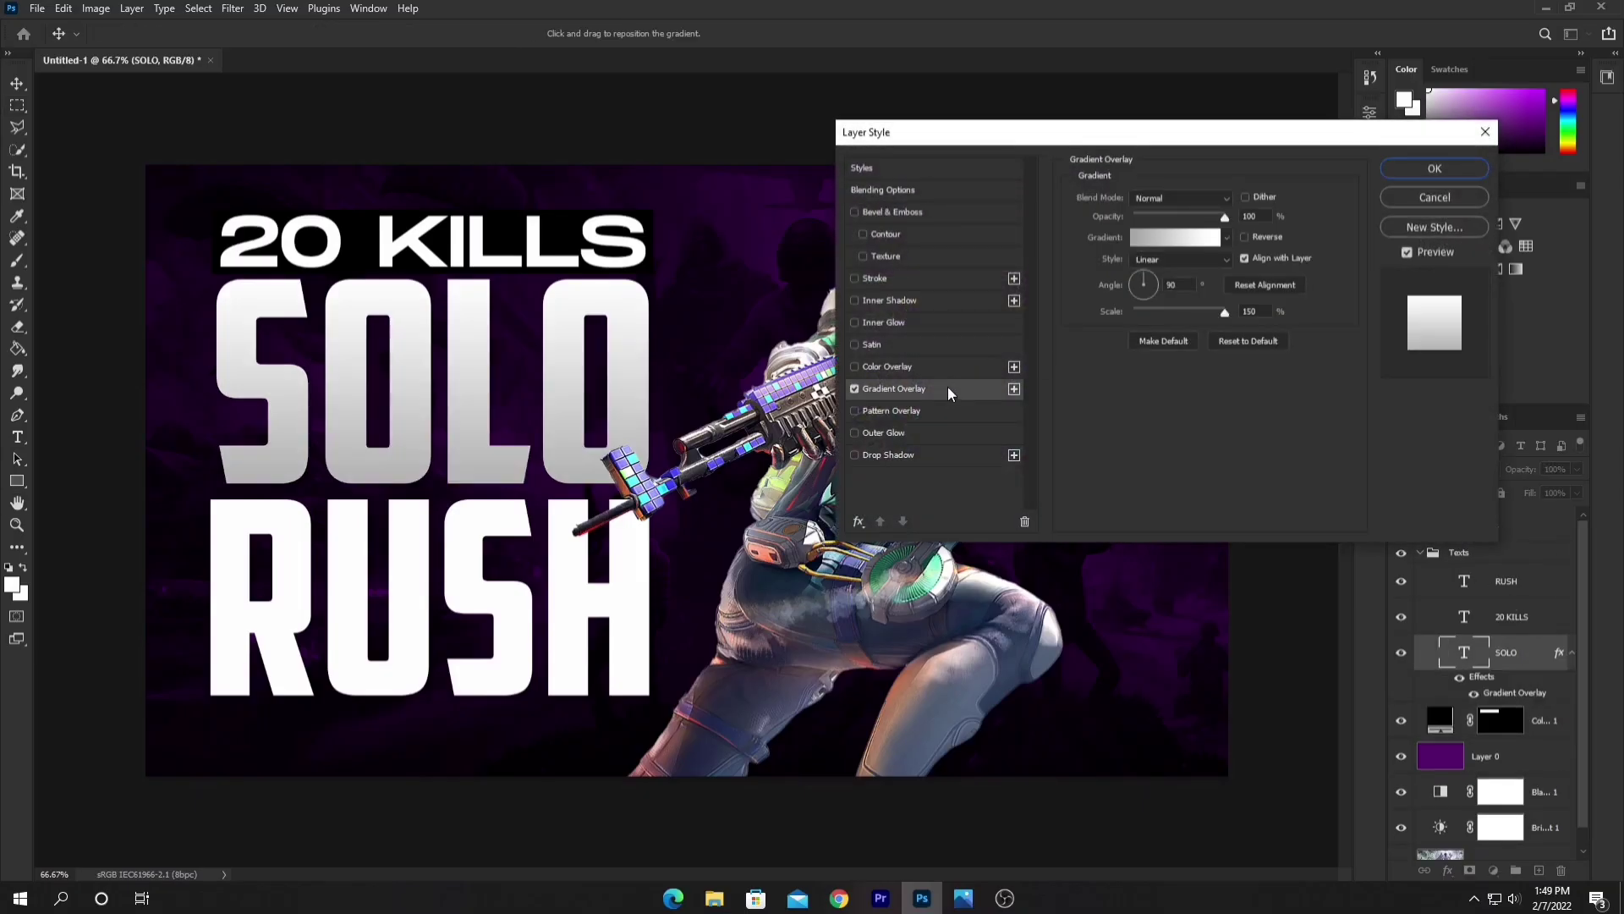
{"action": "left_click", "coordinate": [1171, 243]}
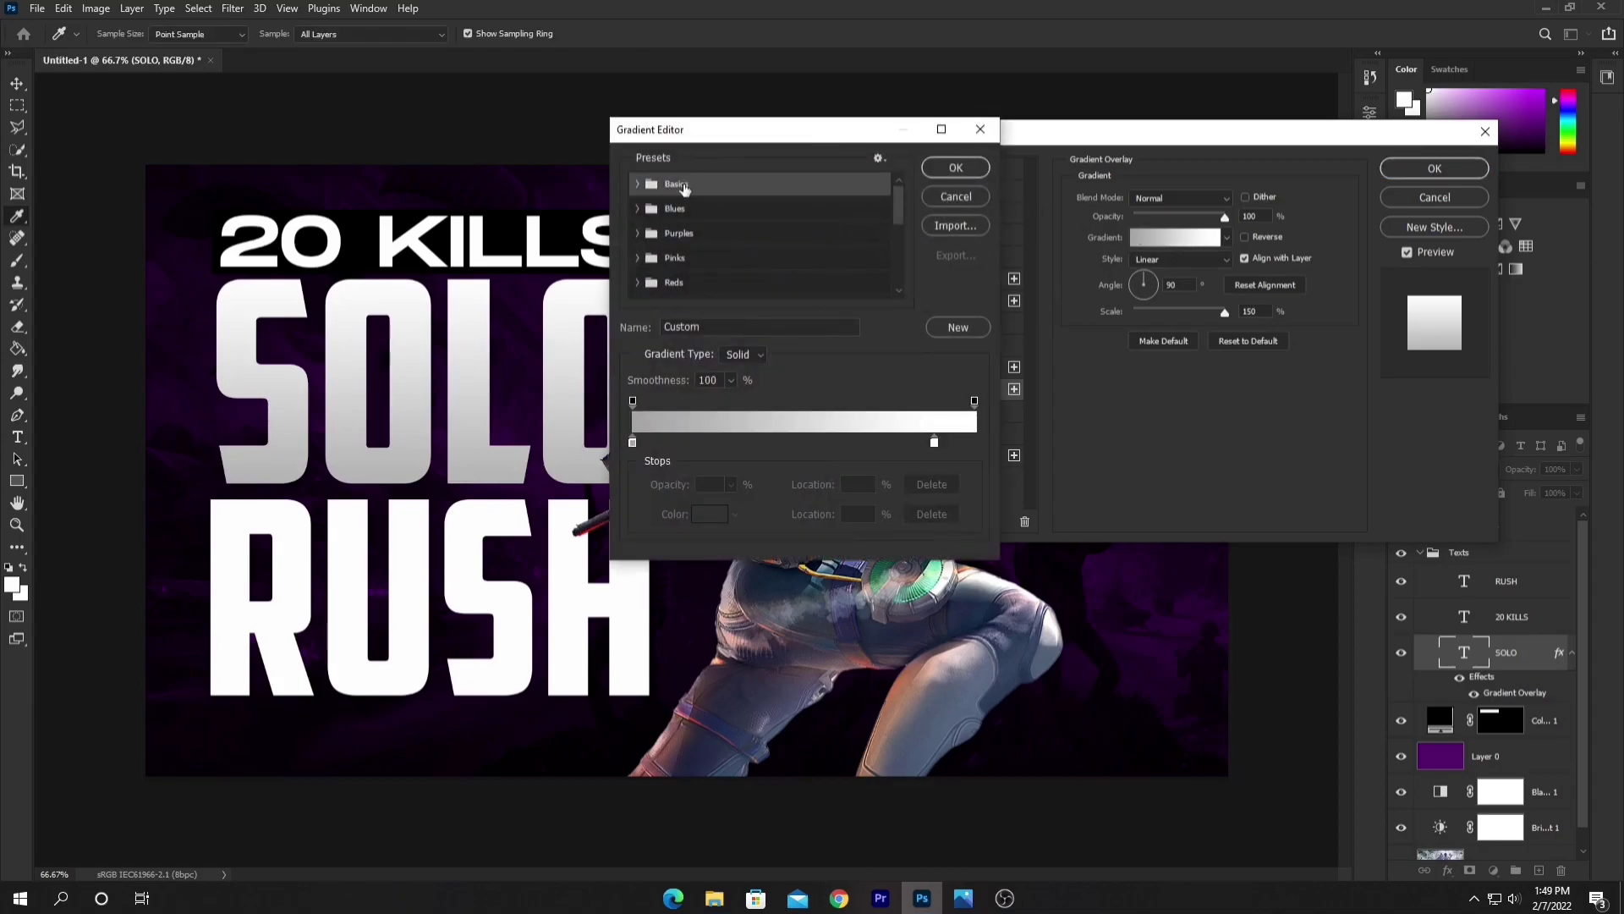
{"action": "left_click", "coordinate": [640, 184]}
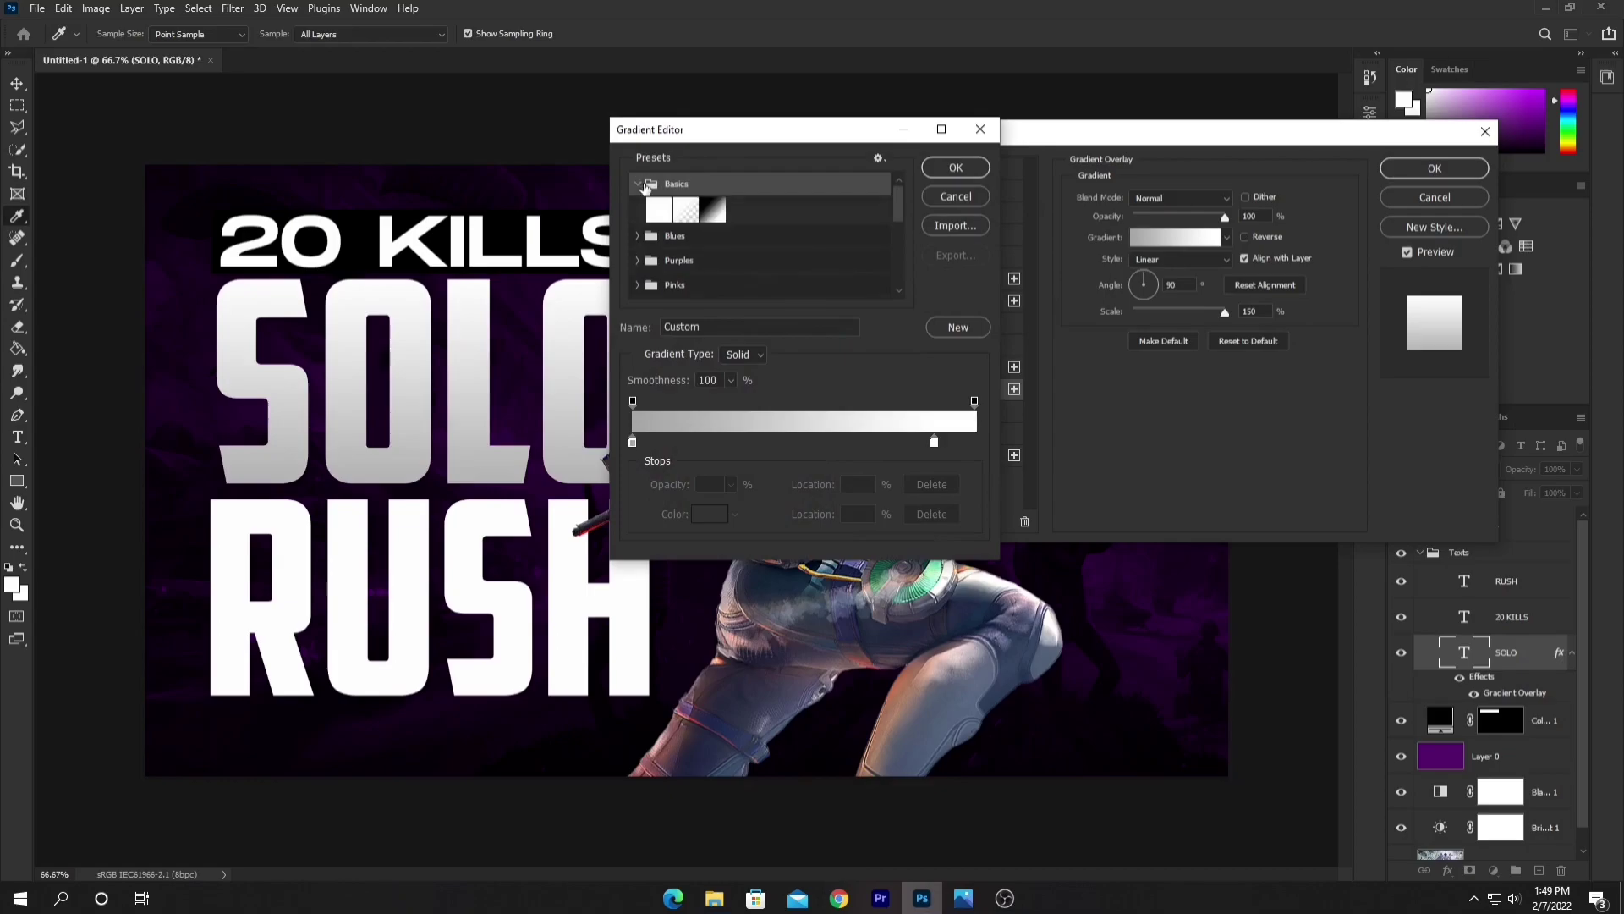
{"action": "left_click", "coordinate": [716, 211]}
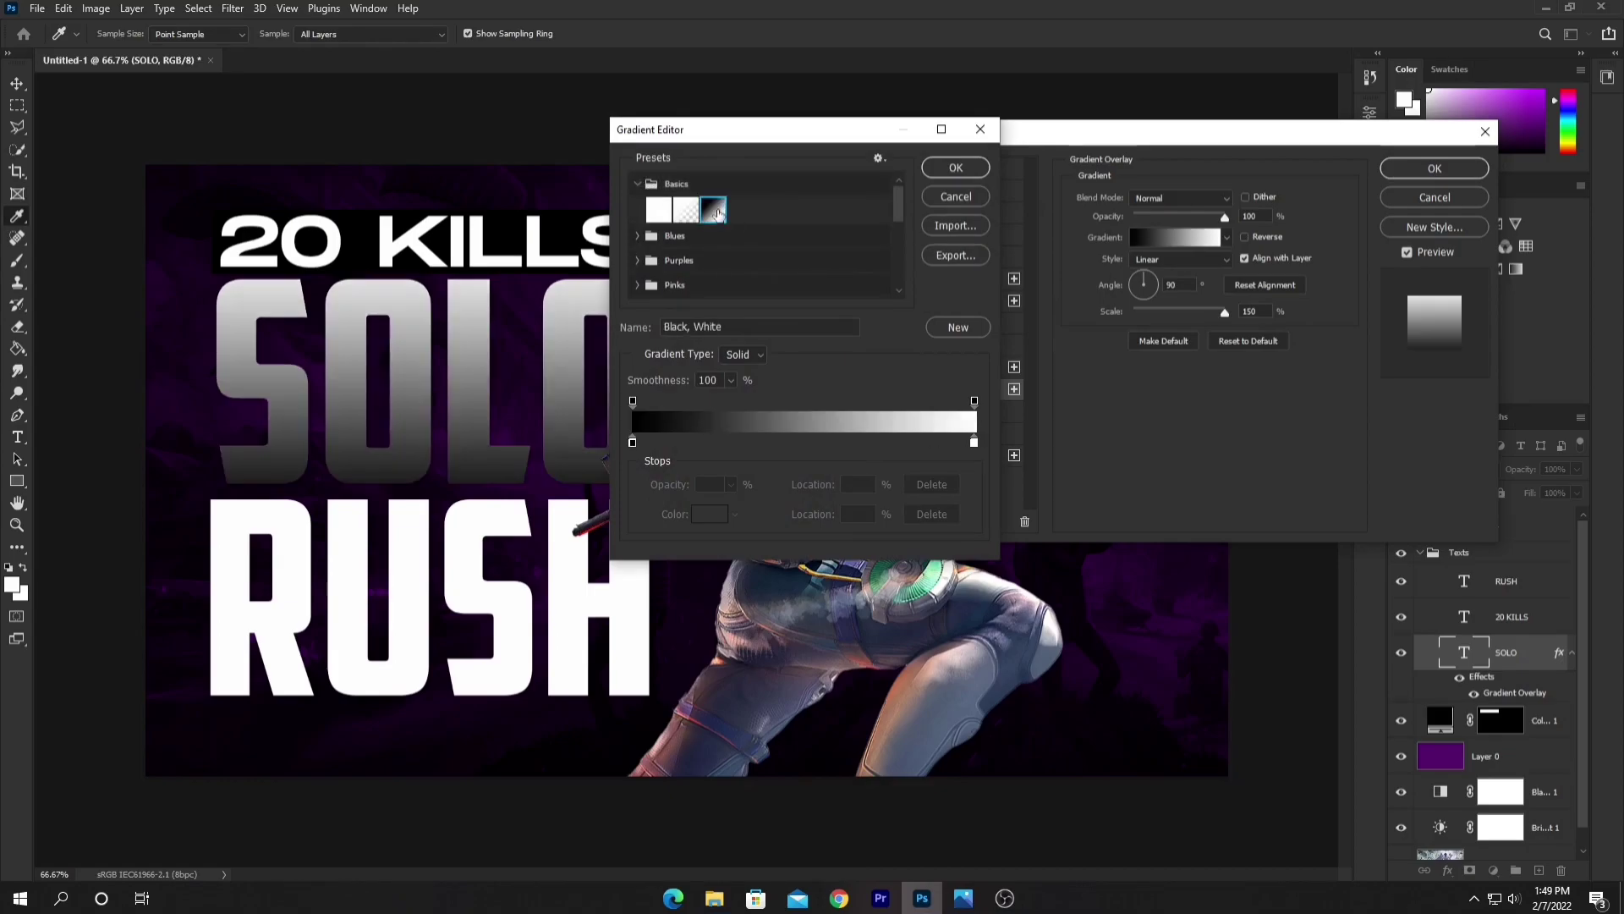
Recolor the gradient's starting stop at location 0 to bright violet, about #d95afe.
{"action": "left_click", "coordinate": [633, 443]}
{"action": "left_click", "coordinate": [709, 513]}
{"action": "left_click", "coordinate": [1232, 480]}
{"action": "left_click_drag", "start_coordinate": [1233, 482], "coordinate": [1148, 418]}
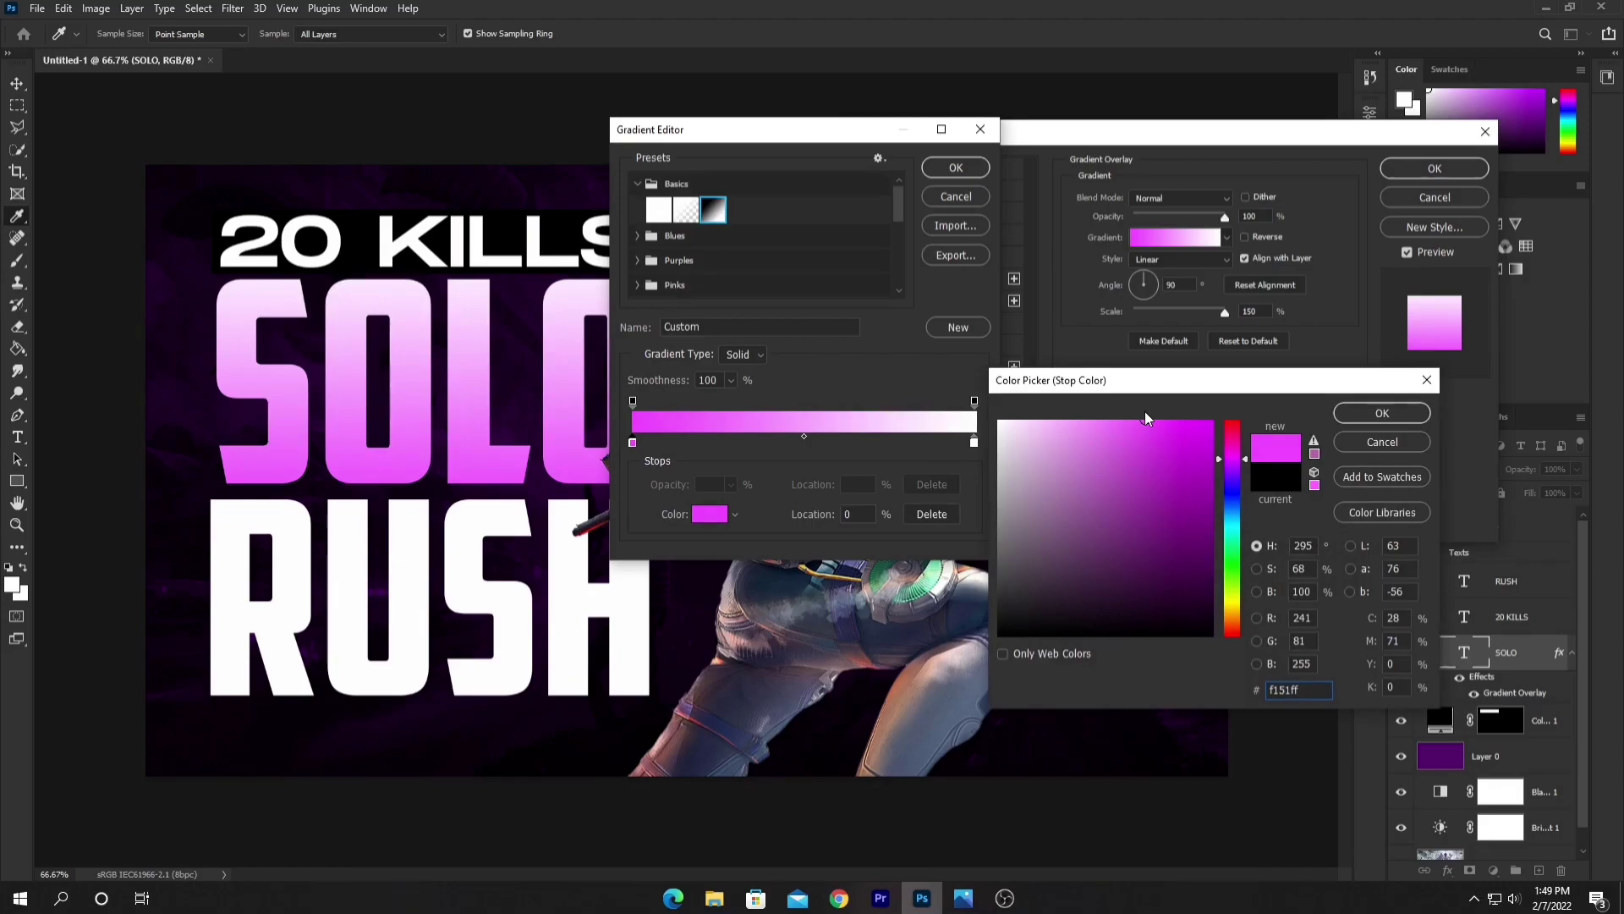
{"action": "left_click_drag", "start_coordinate": [1234, 461], "coordinate": [1237, 472]}
{"action": "left_click_drag", "start_coordinate": [1135, 420], "coordinate": [1129, 420]}
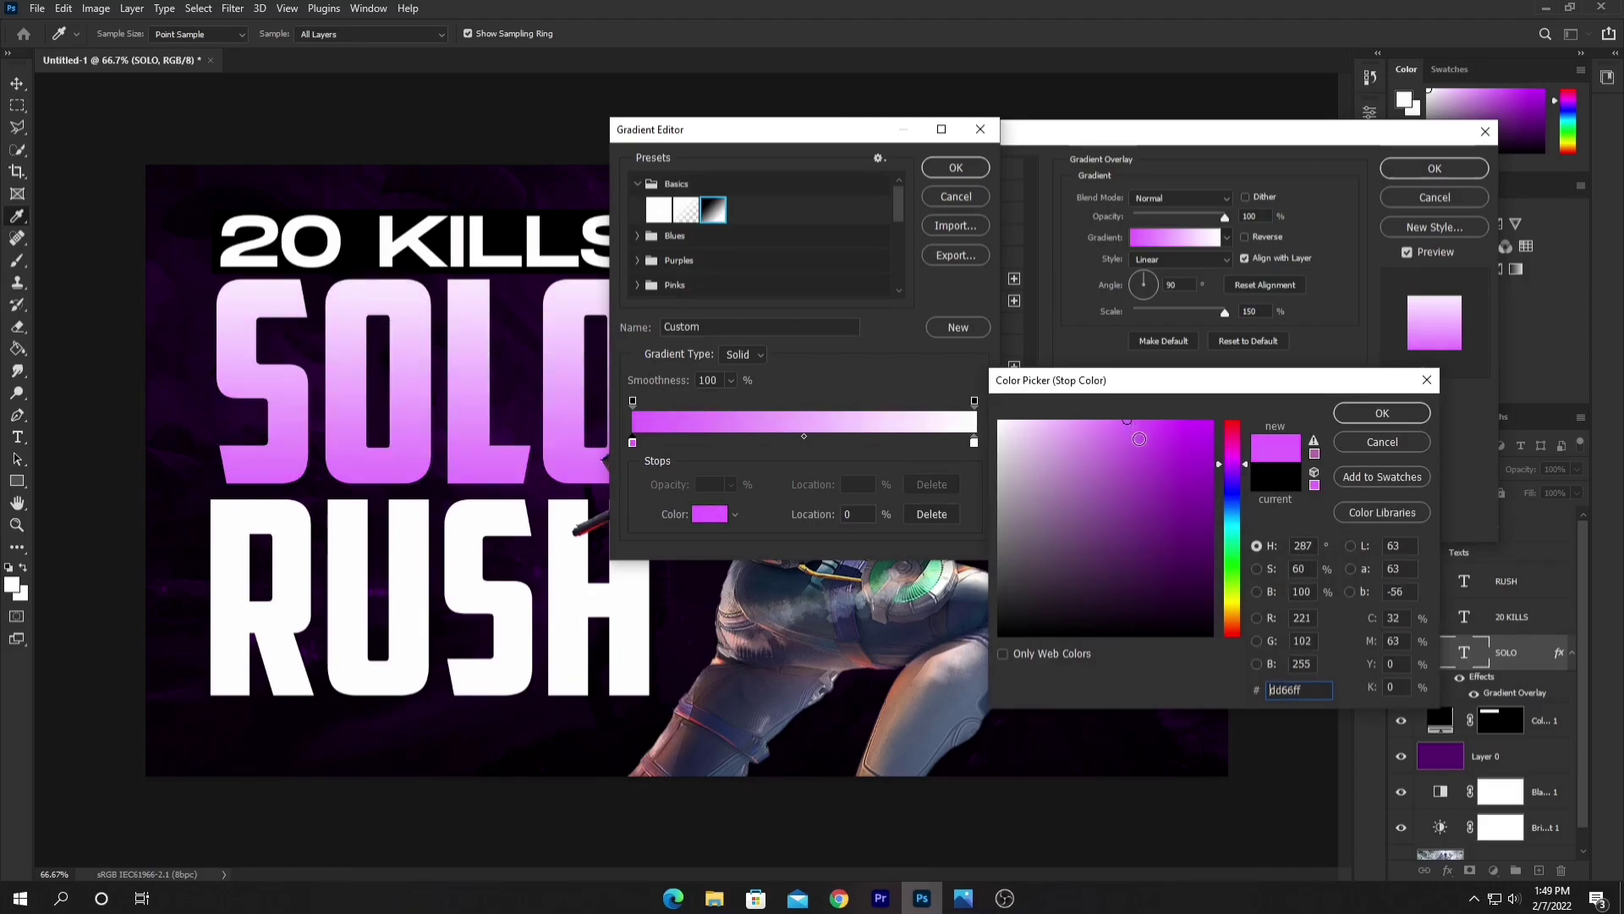
{"action": "left_click", "coordinate": [1354, 416]}
Recolor the gradient's end stop at location 100 to a deep purple.
{"action": "left_click", "coordinate": [974, 443]}
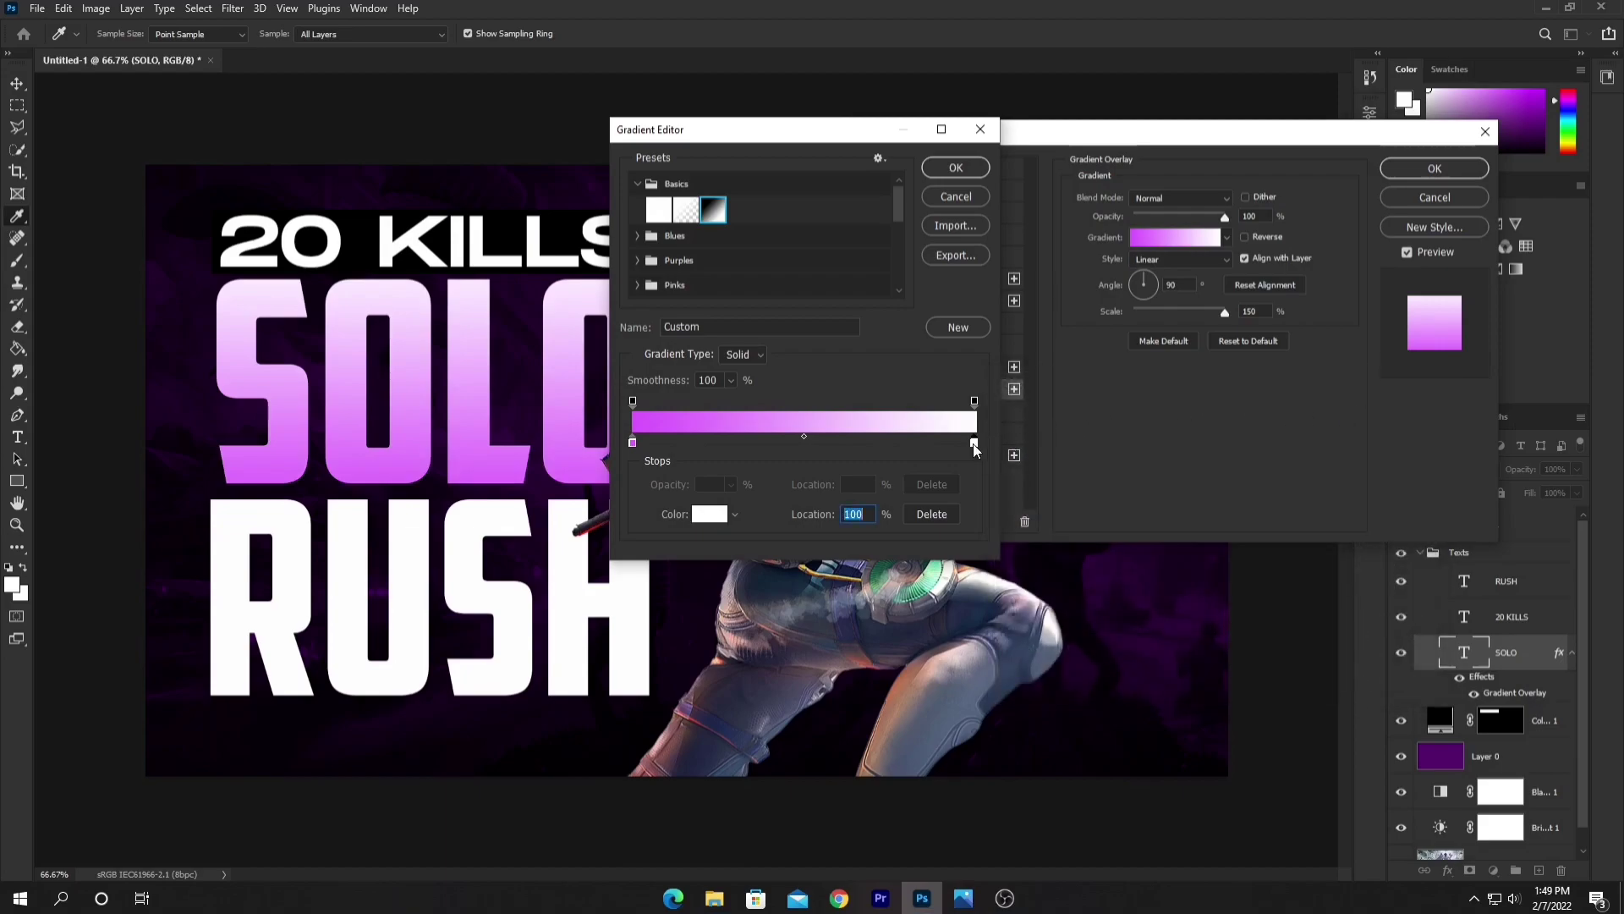
{"action": "left_click", "coordinate": [720, 515]}
{"action": "left_click", "coordinate": [1146, 421]}
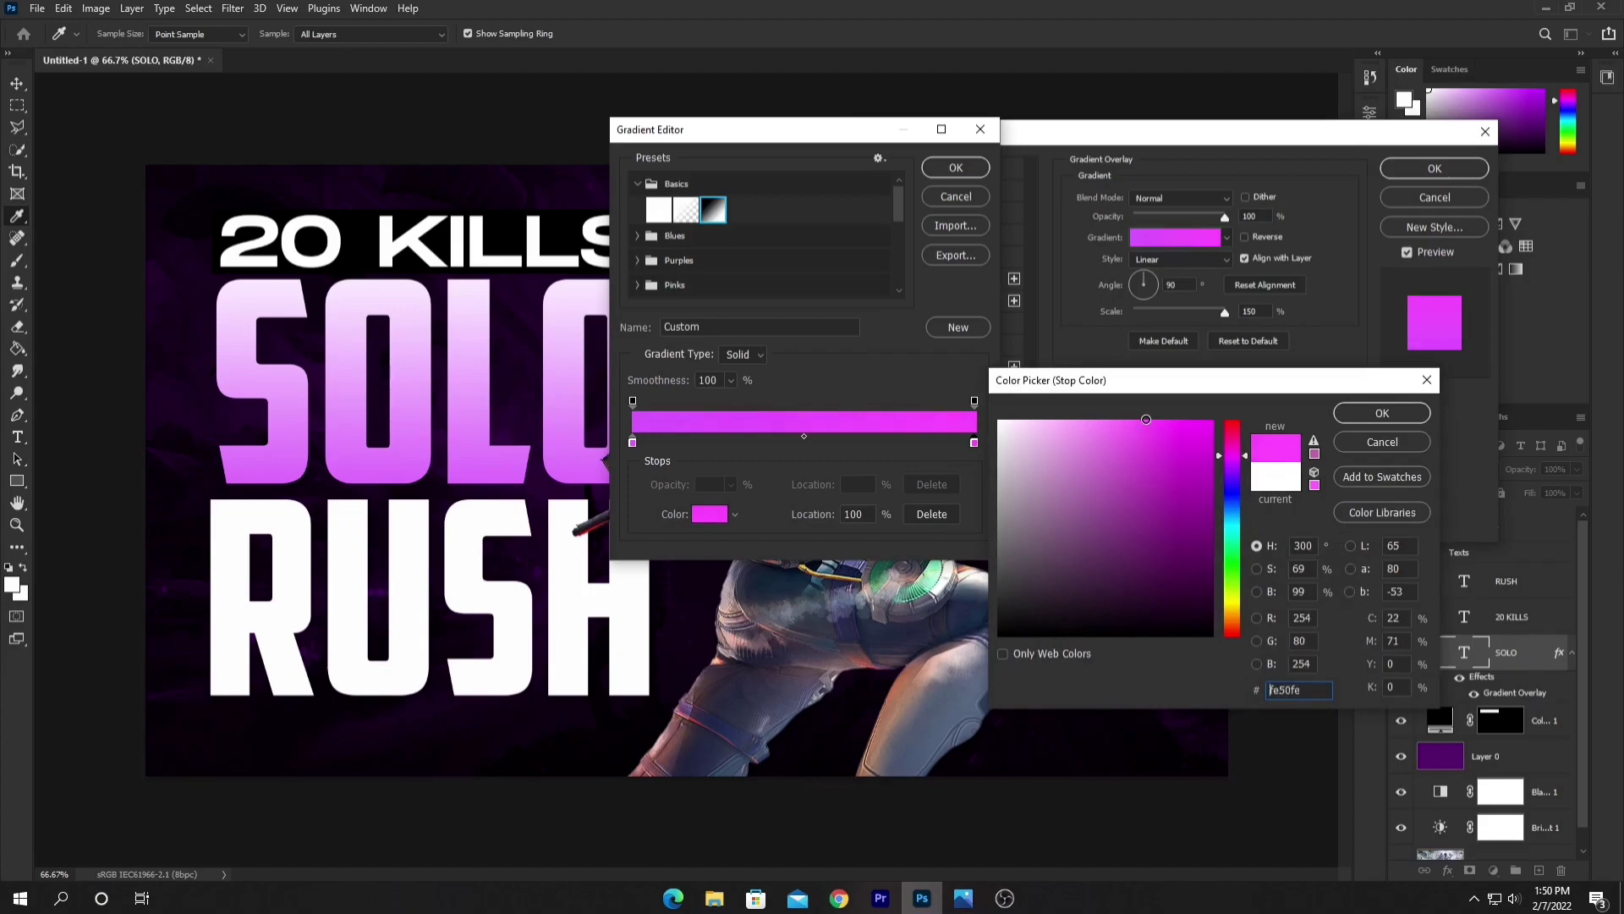
{"action": "left_click_drag", "start_coordinate": [1146, 420], "coordinate": [1146, 418]}
{"action": "mouse_move", "coordinate": [1237, 464]}
{"action": "left_mouse_down"}
{"action": "mouse_move", "coordinate": [1201, 472]}
{"action": "mouse_move", "coordinate": [1234, 491]}
{"action": "left_mouse_up"}
{"action": "left_click", "coordinate": [1363, 413]}
Lighten the gradient's starting stop to pinkish violet #ee92ff and accept the edited gradient.
{"action": "left_click", "coordinate": [634, 442]}
{"action": "left_click", "coordinate": [718, 518]}
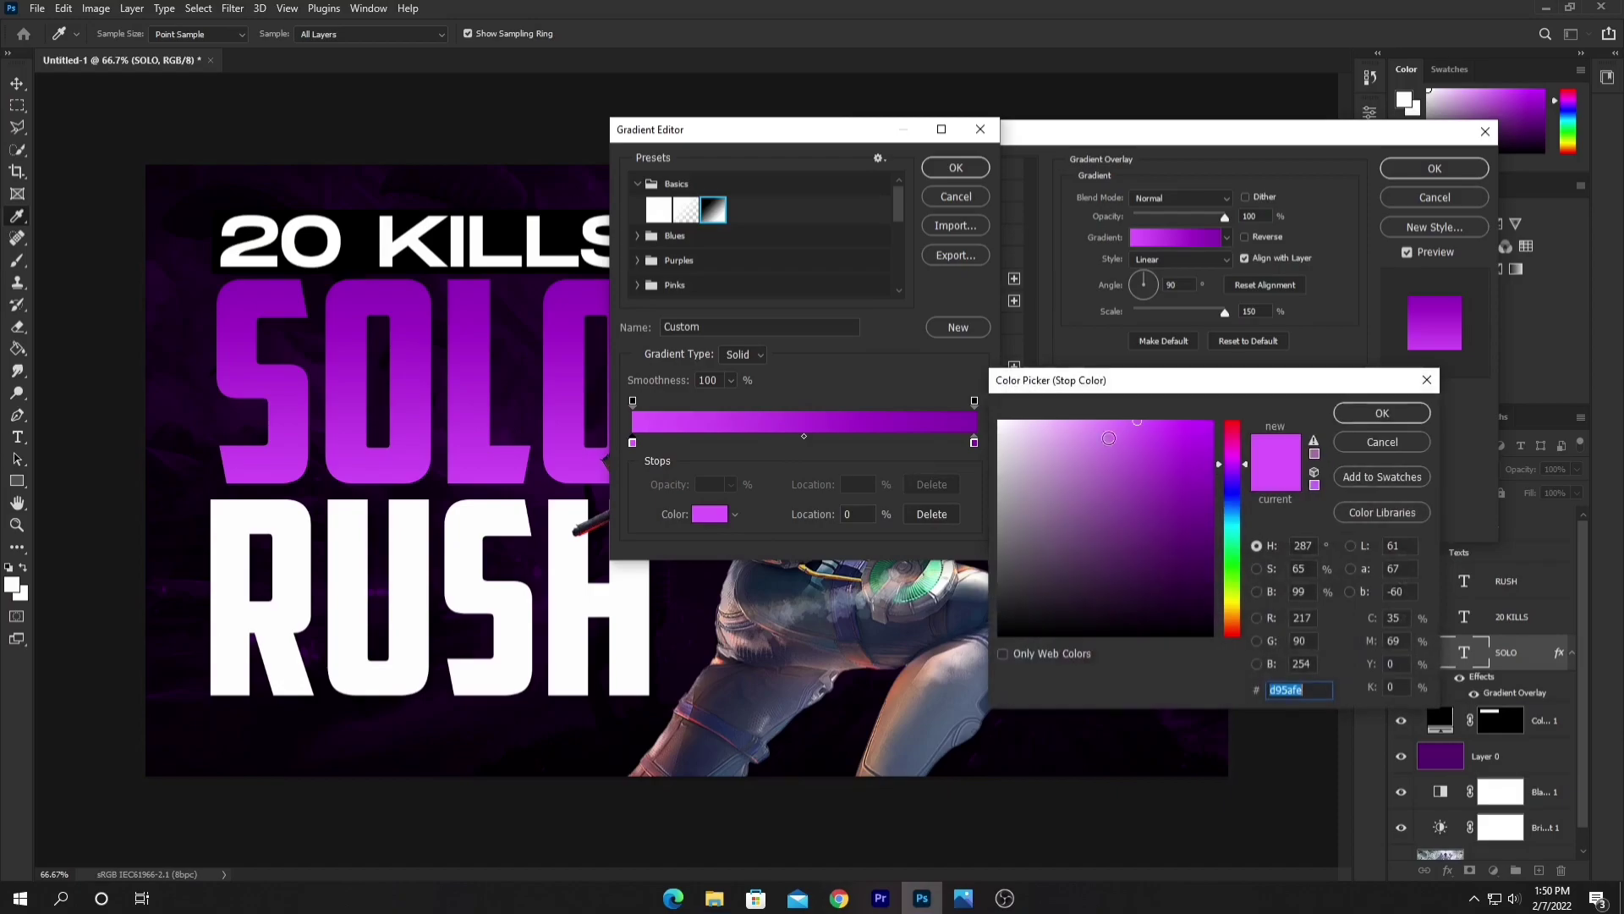
{"action": "left_click", "coordinate": [1231, 465]}
{"action": "mouse_move", "coordinate": [1139, 429]}
{"action": "left_mouse_down"}
{"action": "mouse_move", "coordinate": [1062, 421]}
{"action": "mouse_move", "coordinate": [1089, 421]}
{"action": "left_mouse_up"}
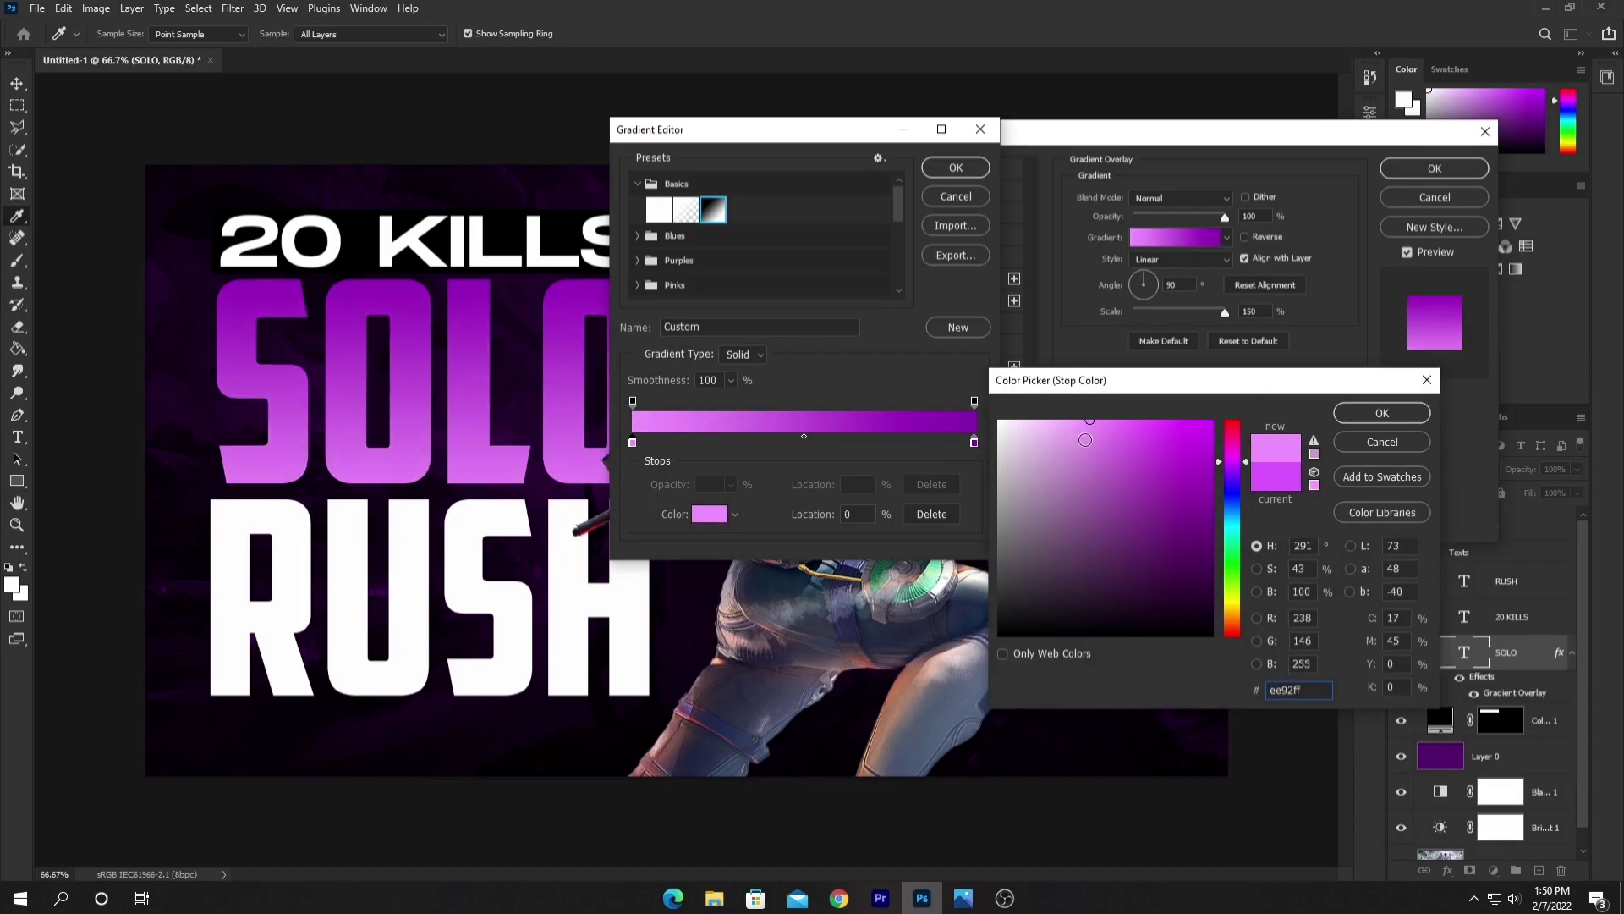
{"action": "left_click", "coordinate": [1403, 413]}
{"action": "left_click", "coordinate": [934, 166]}
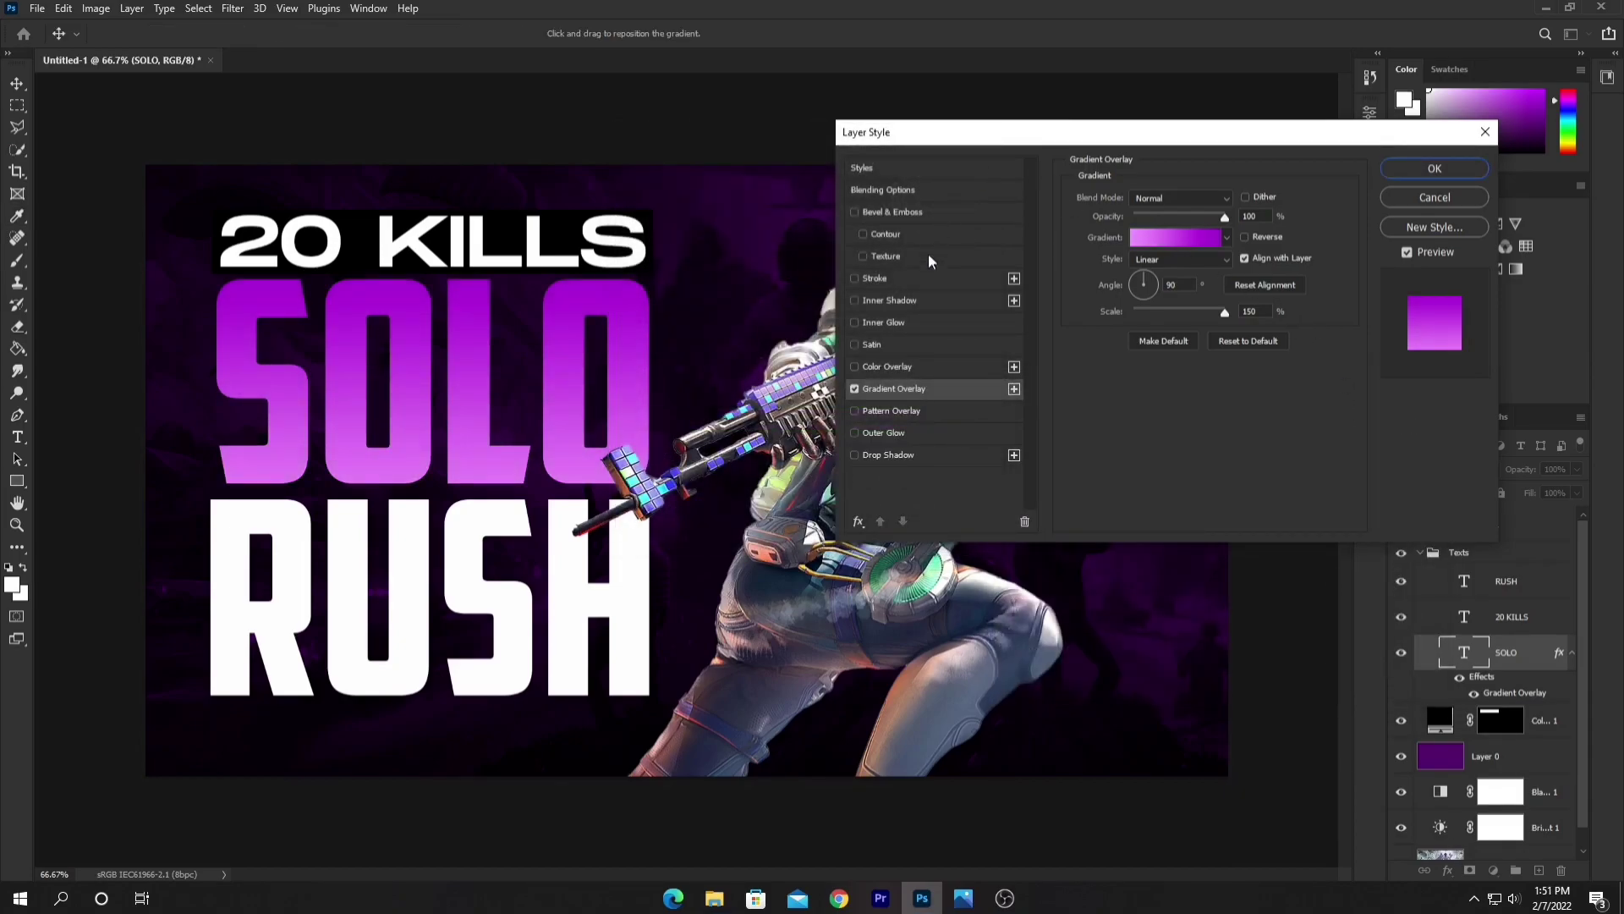
Add an Inner Glow in purple #ba00ff to SOLO, reduce its size slightly and apply the layer style.
{"action": "left_click", "coordinate": [902, 324]}
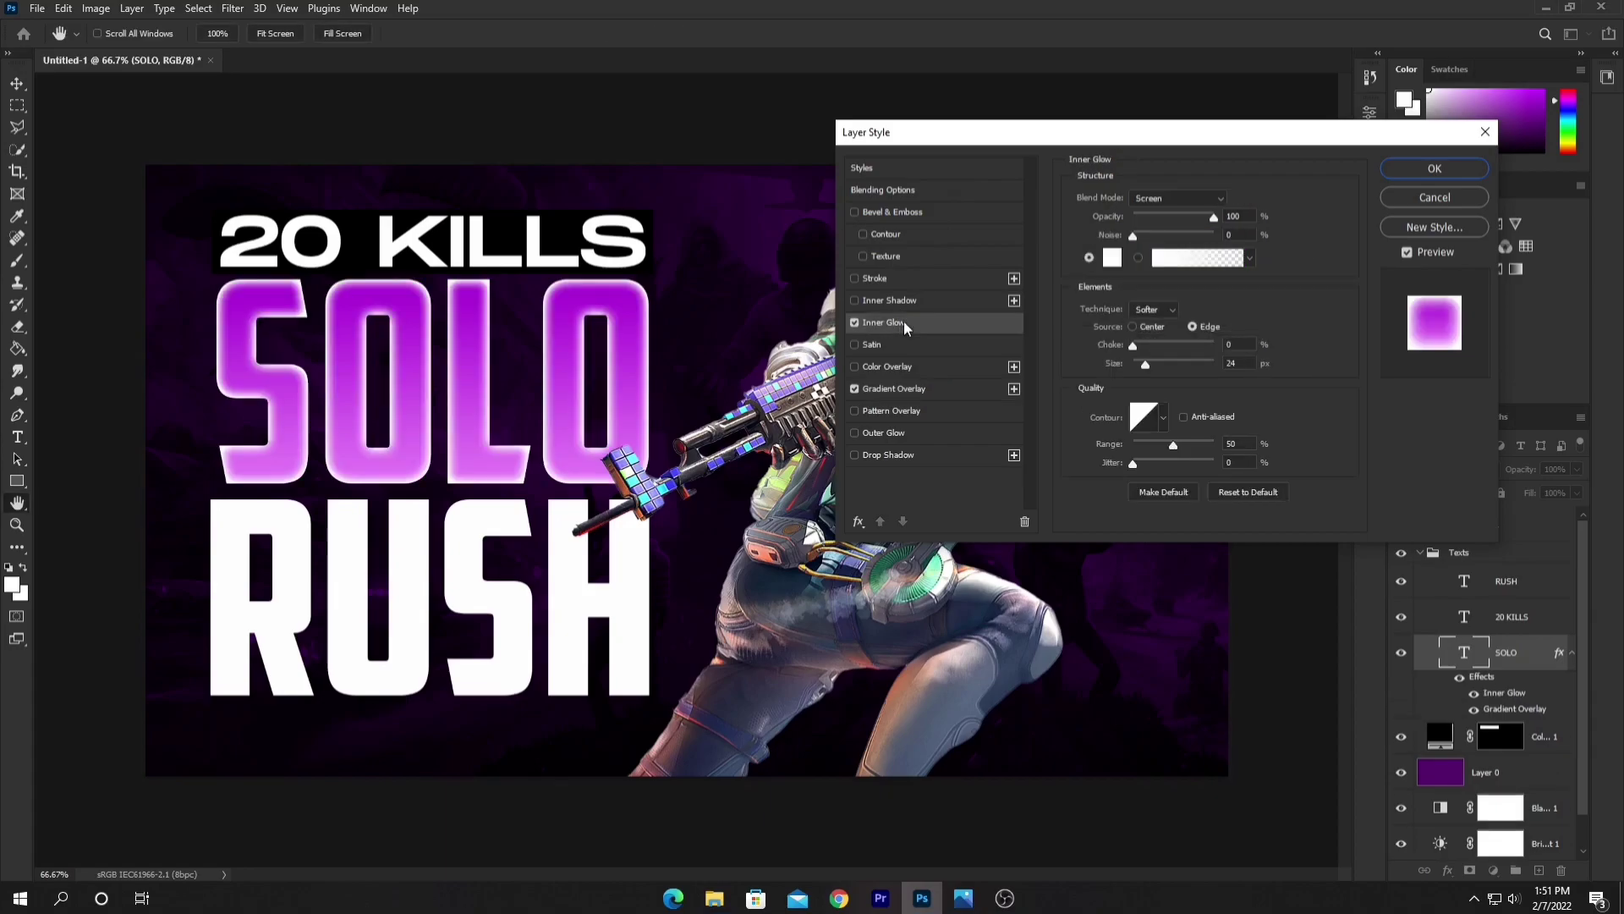
{"action": "left_click", "coordinate": [1115, 259]}
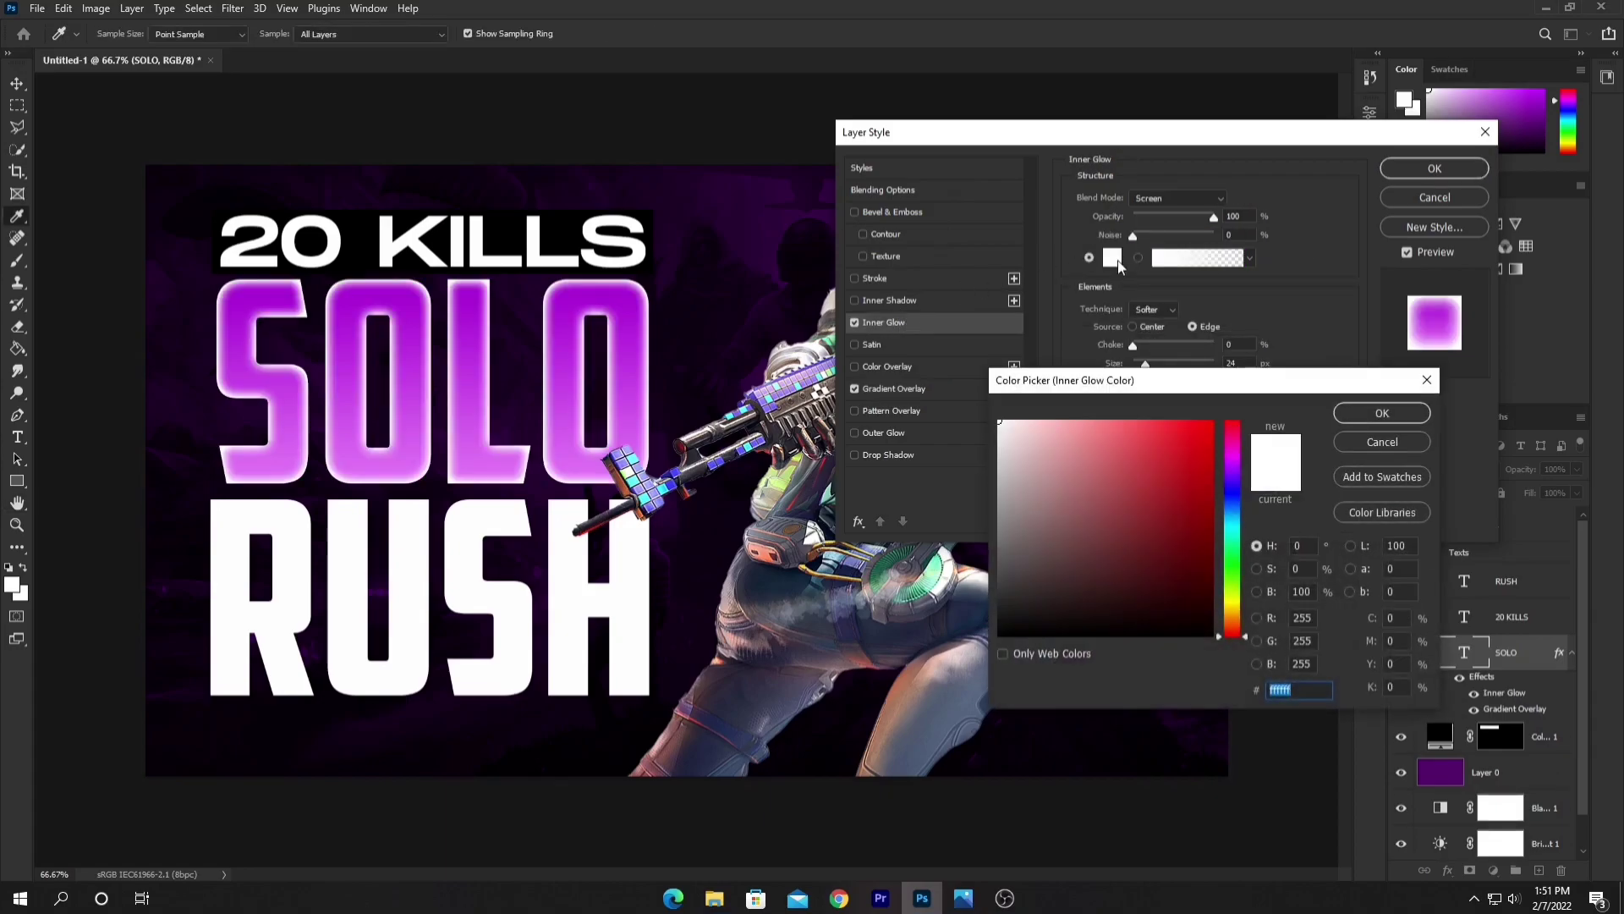
{"action": "left_click", "coordinate": [1235, 459]}
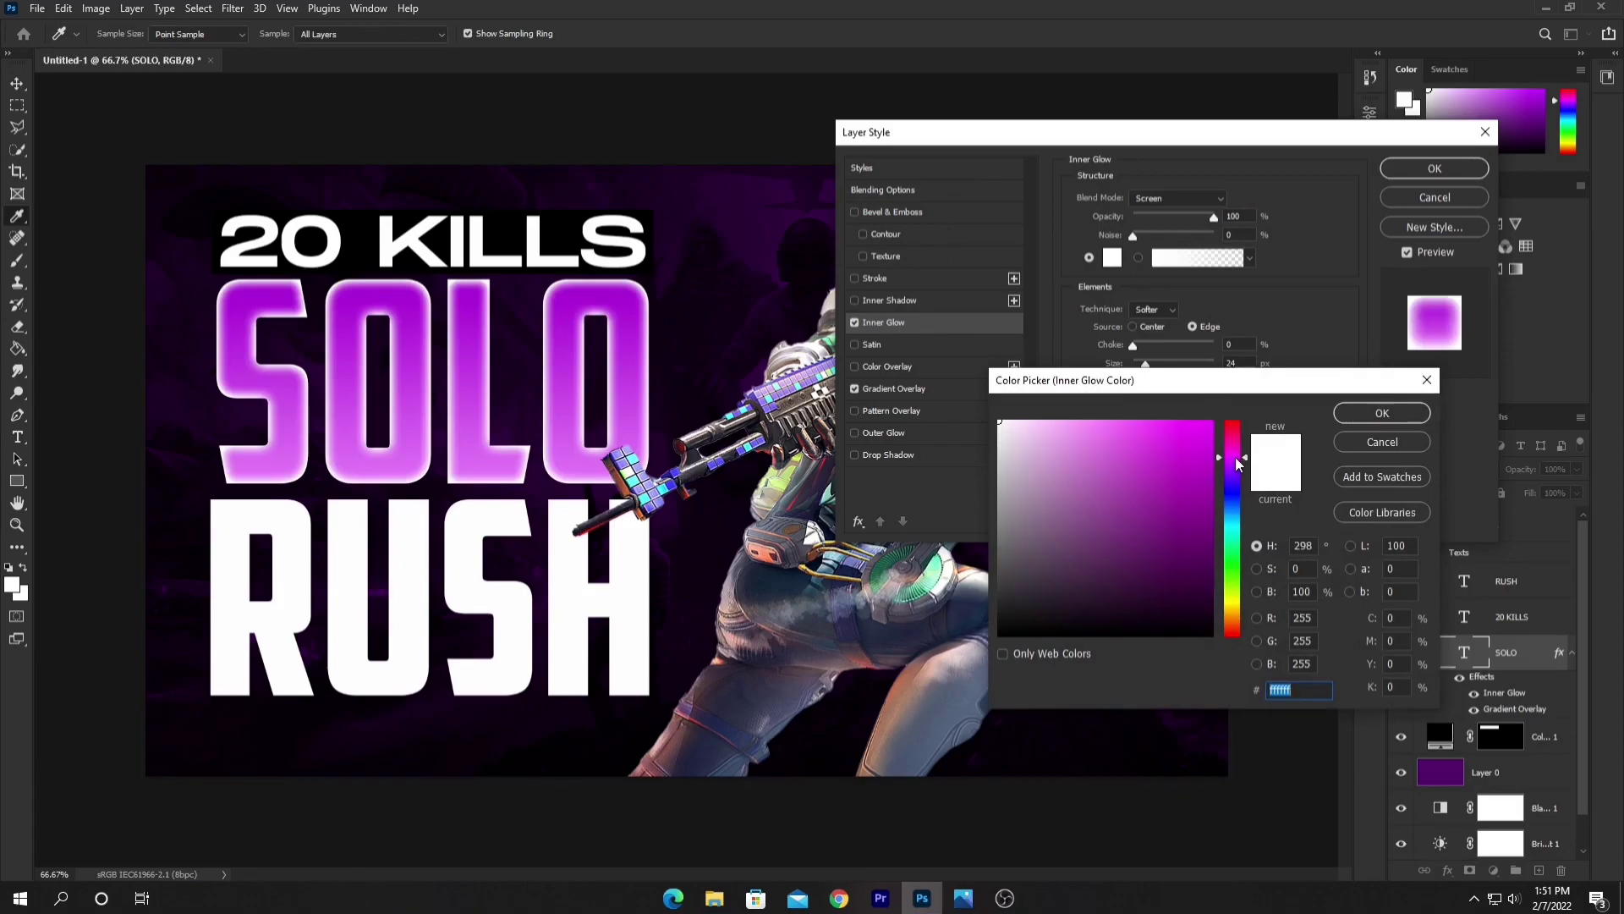
{"action": "left_click", "coordinate": [1211, 421]}
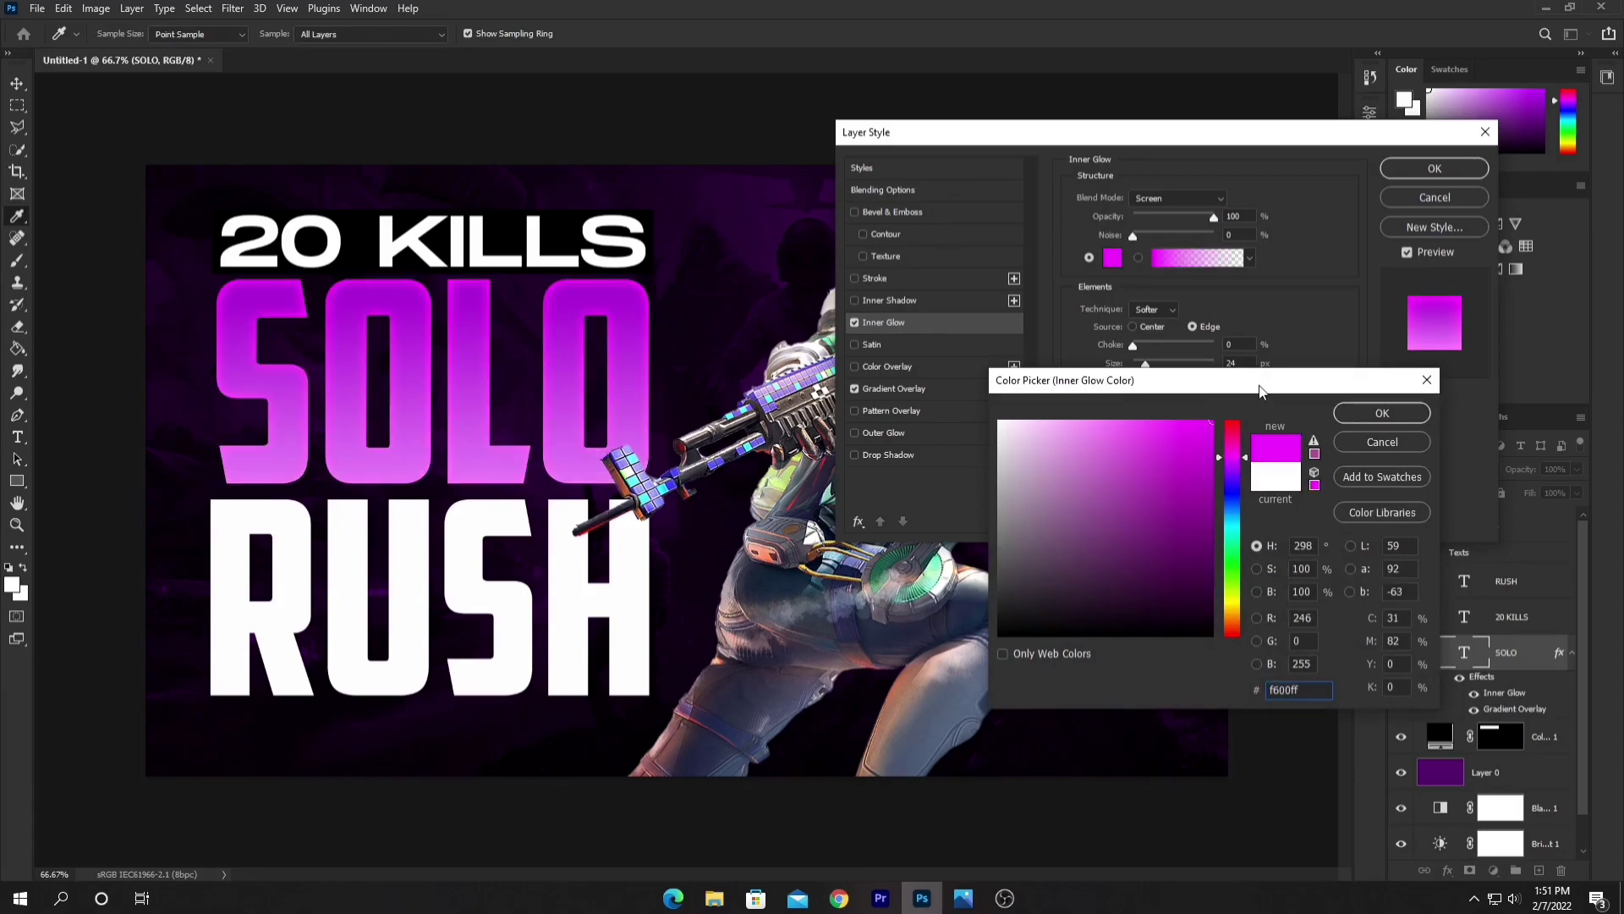
{"action": "left_click_drag", "start_coordinate": [1238, 462], "coordinate": [1237, 466]}
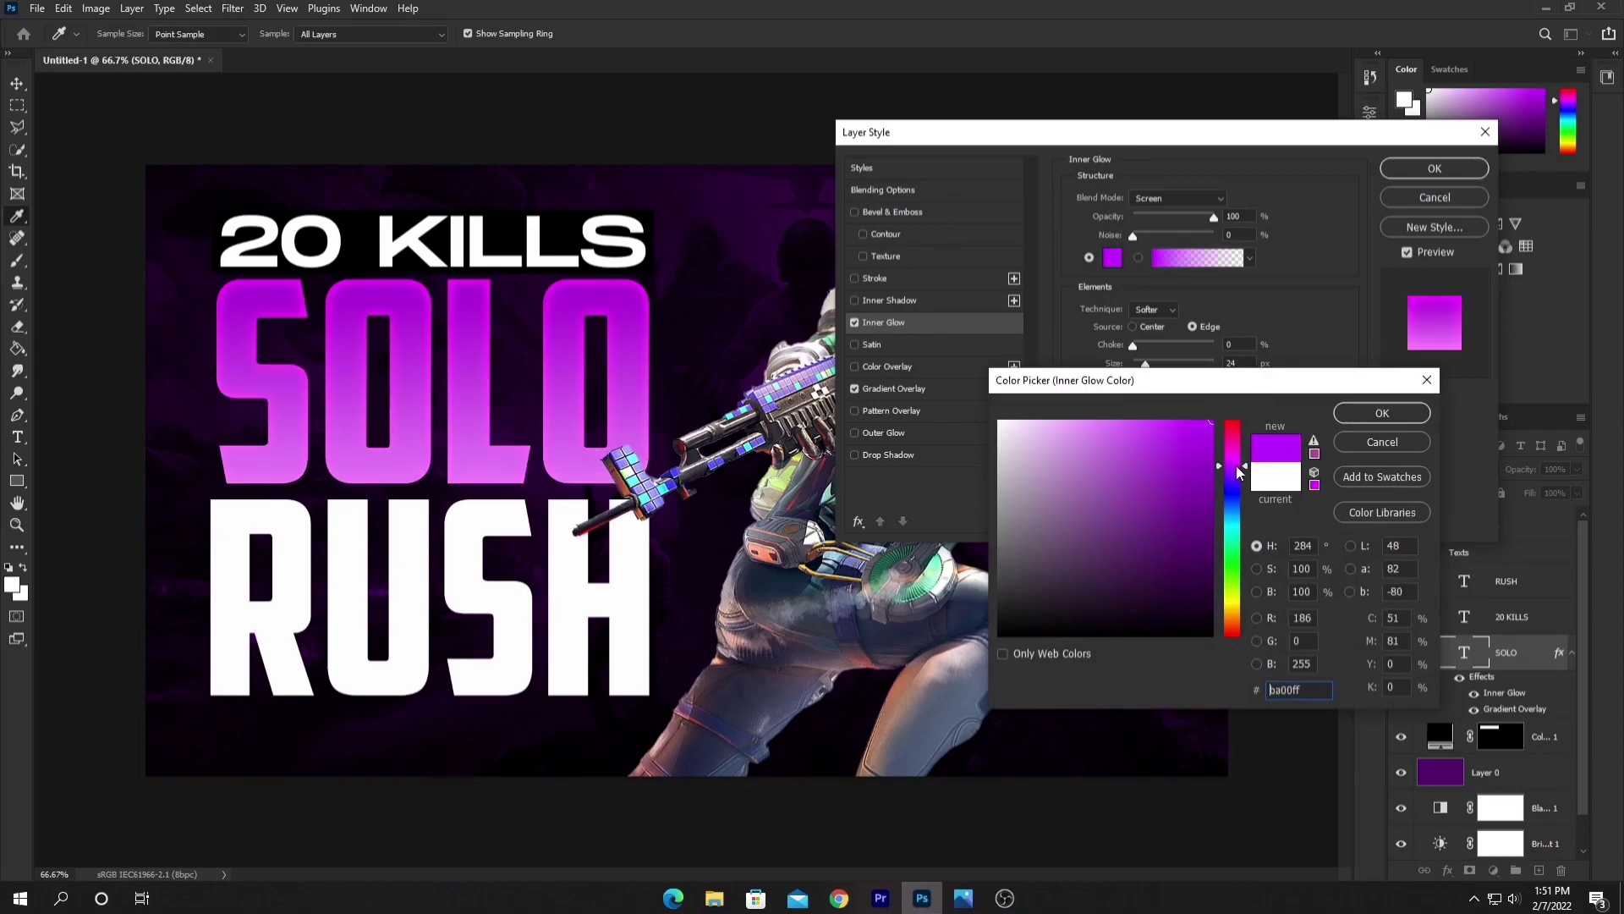
{"action": "left_click", "coordinate": [1382, 413]}
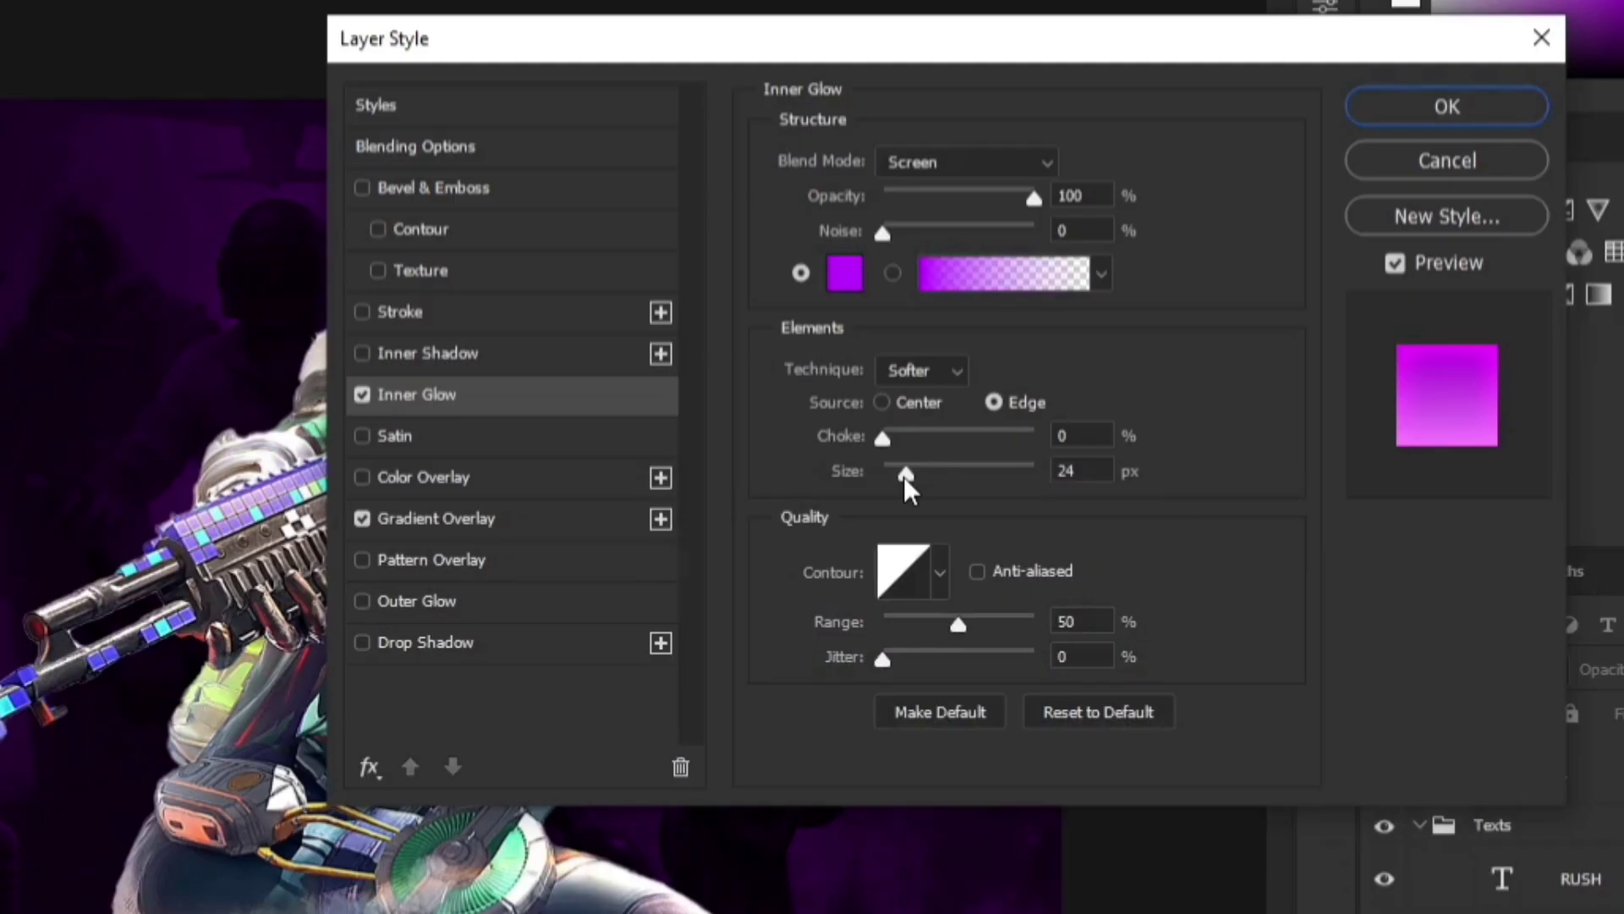
{"action": "mouse_move", "coordinate": [1147, 367]}
{"action": "left_mouse_down"}
{"action": "mouse_move", "coordinate": [1167, 371]}
{"action": "mouse_move", "coordinate": [1143, 365]}
{"action": "left_mouse_up"}
{"action": "left_click", "coordinate": [1411, 169]}
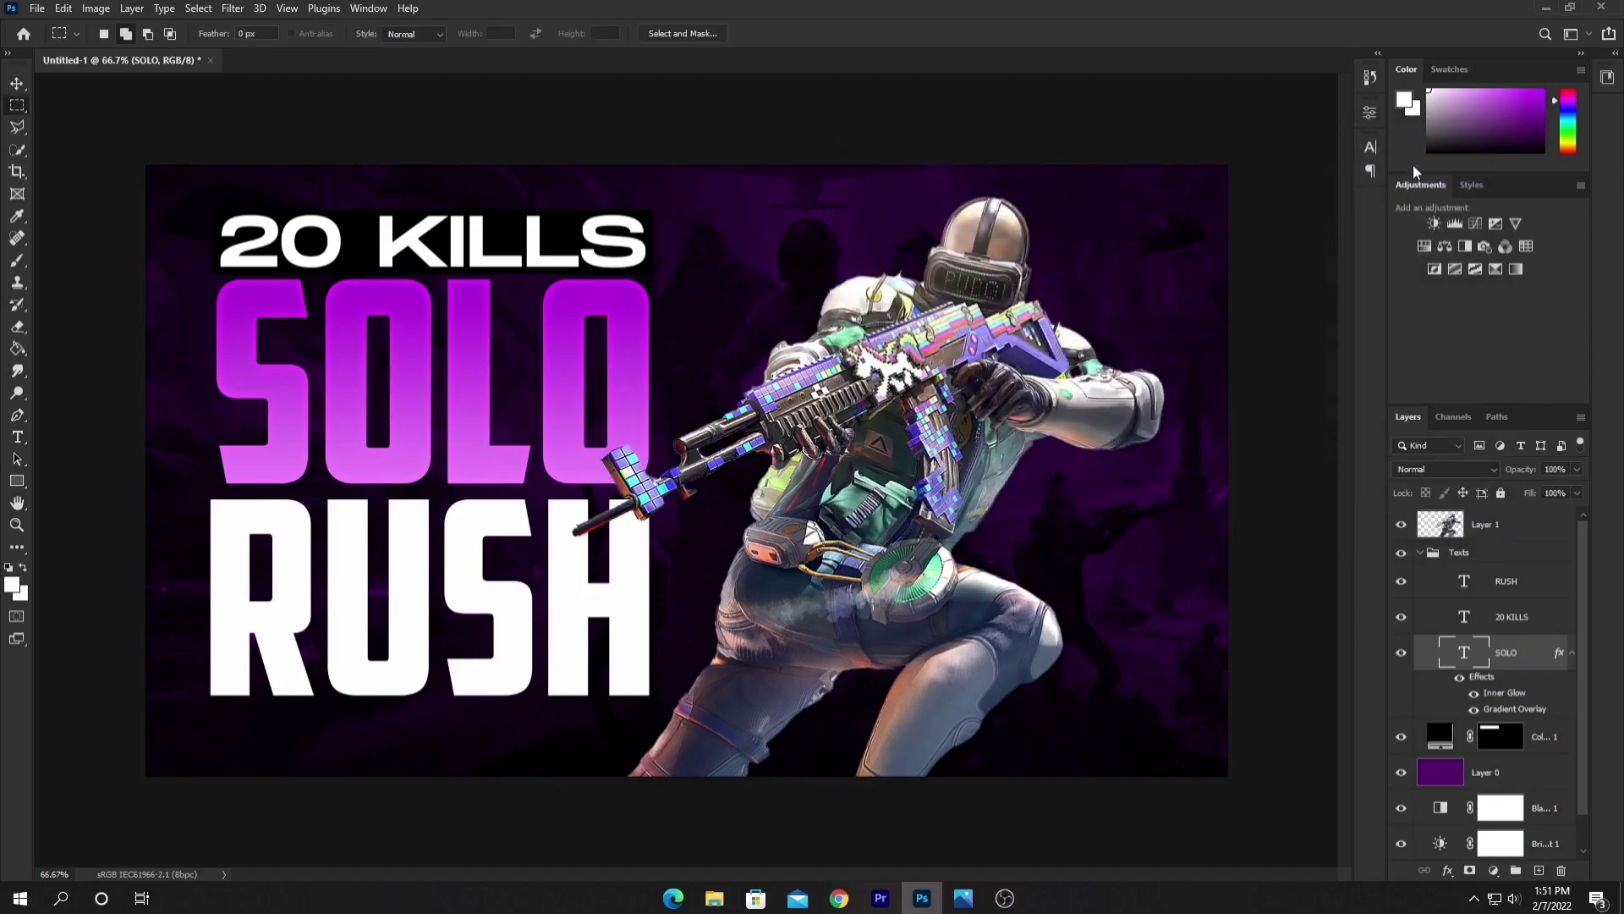
Add a Gradient Overlay to the RUSH text and load the black-to-white preset from Basics.
{"action": "left_click", "coordinate": [1532, 587]}
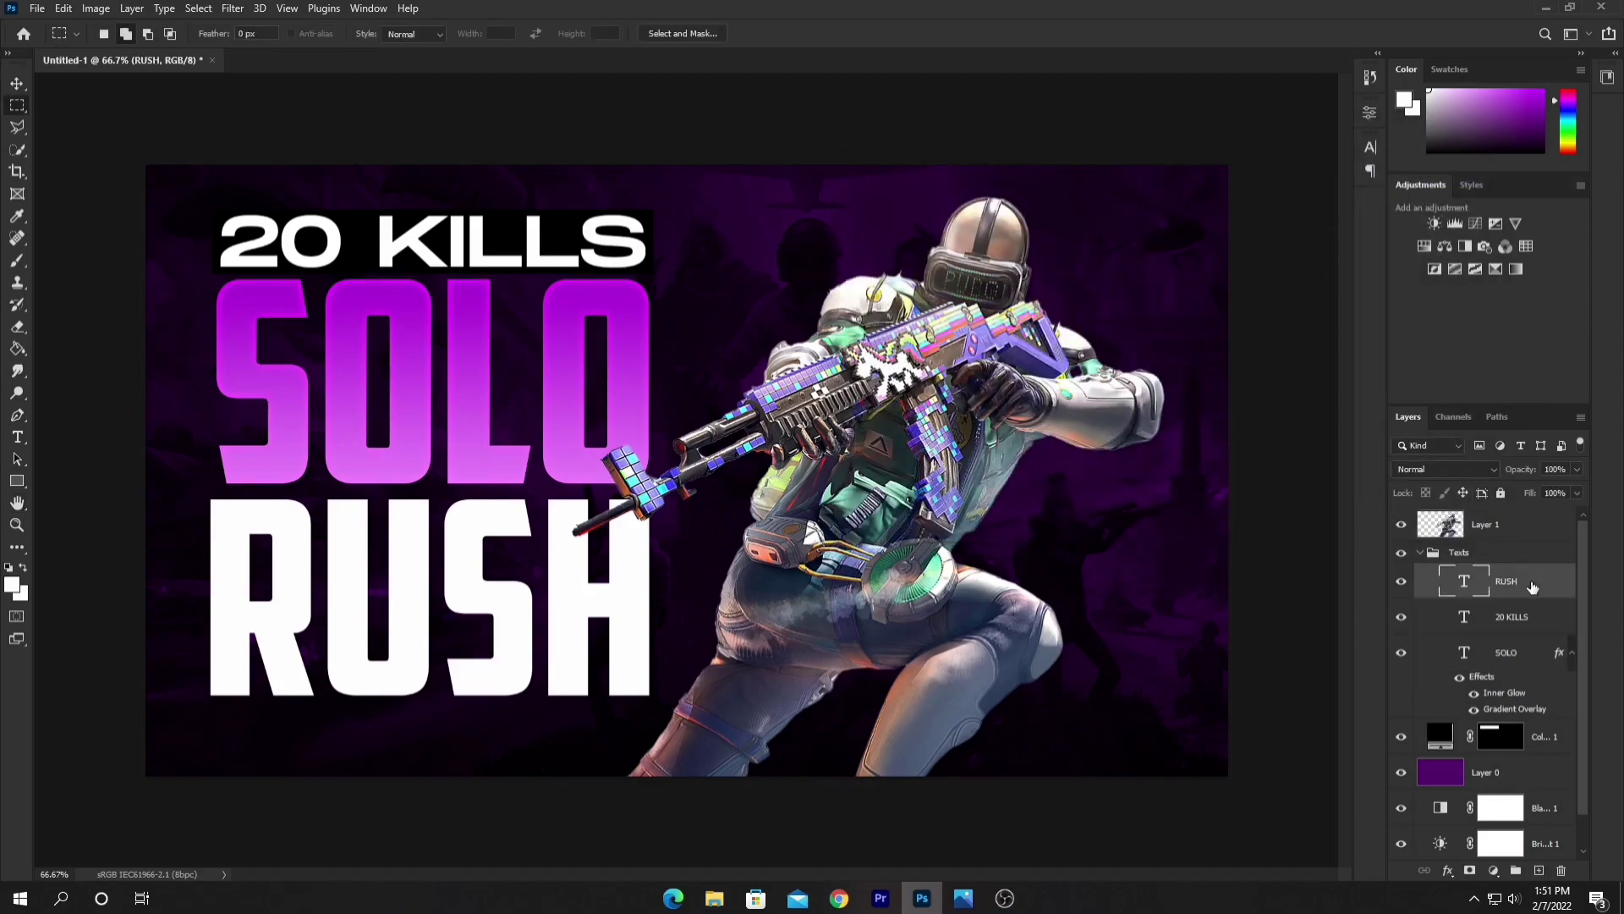
{"action": "double_click", "coordinate": [1532, 587]}
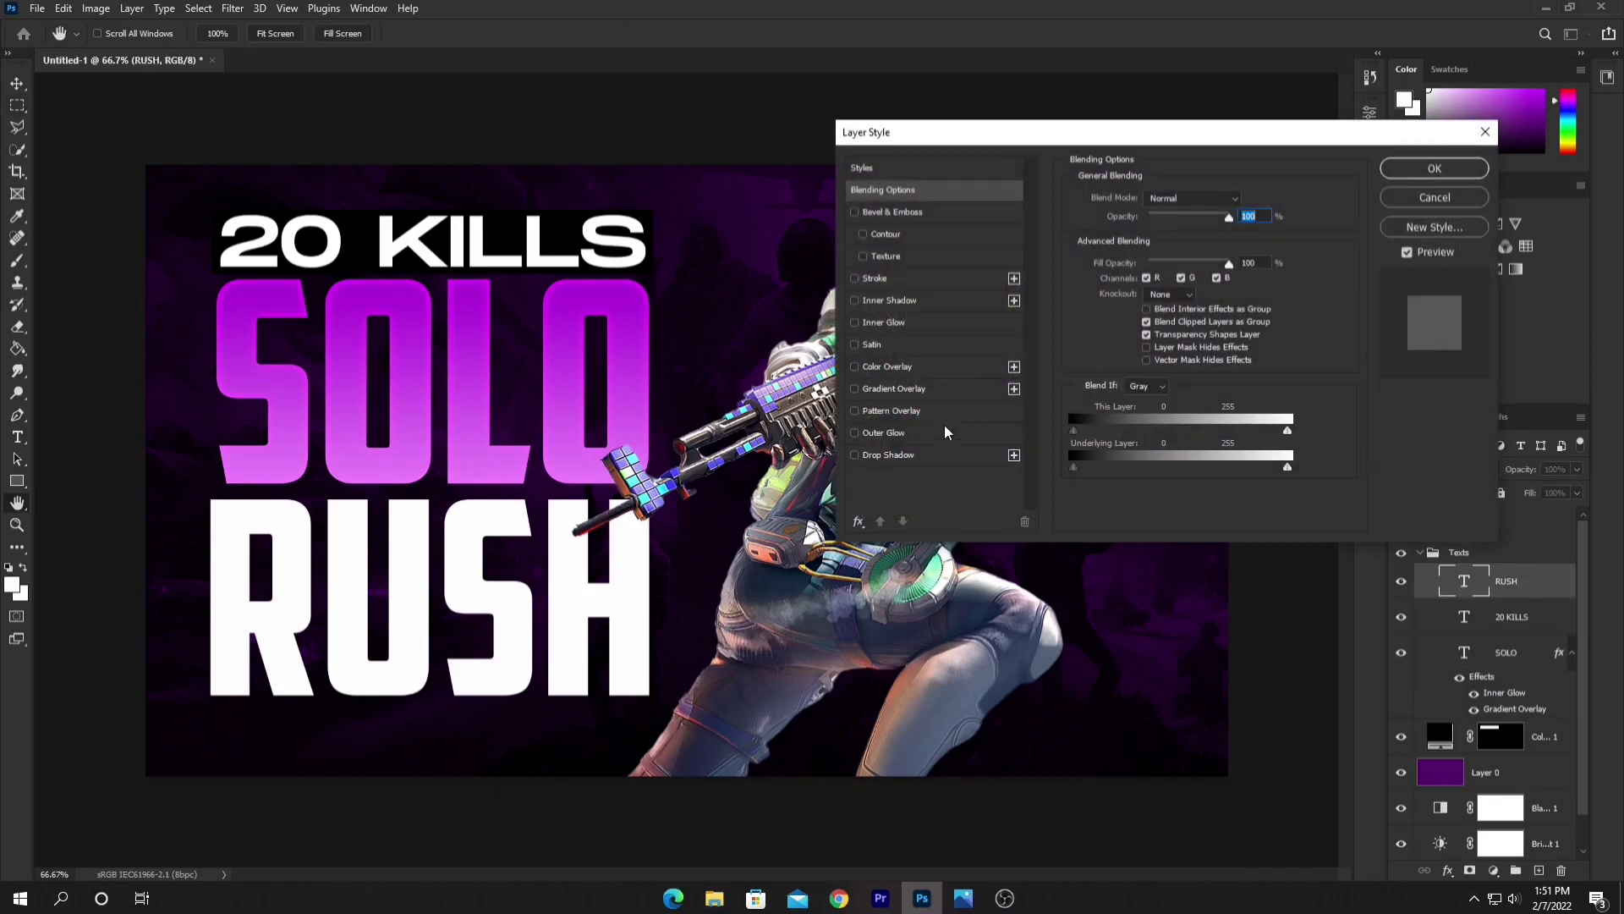
{"action": "left_click", "coordinate": [855, 390]}
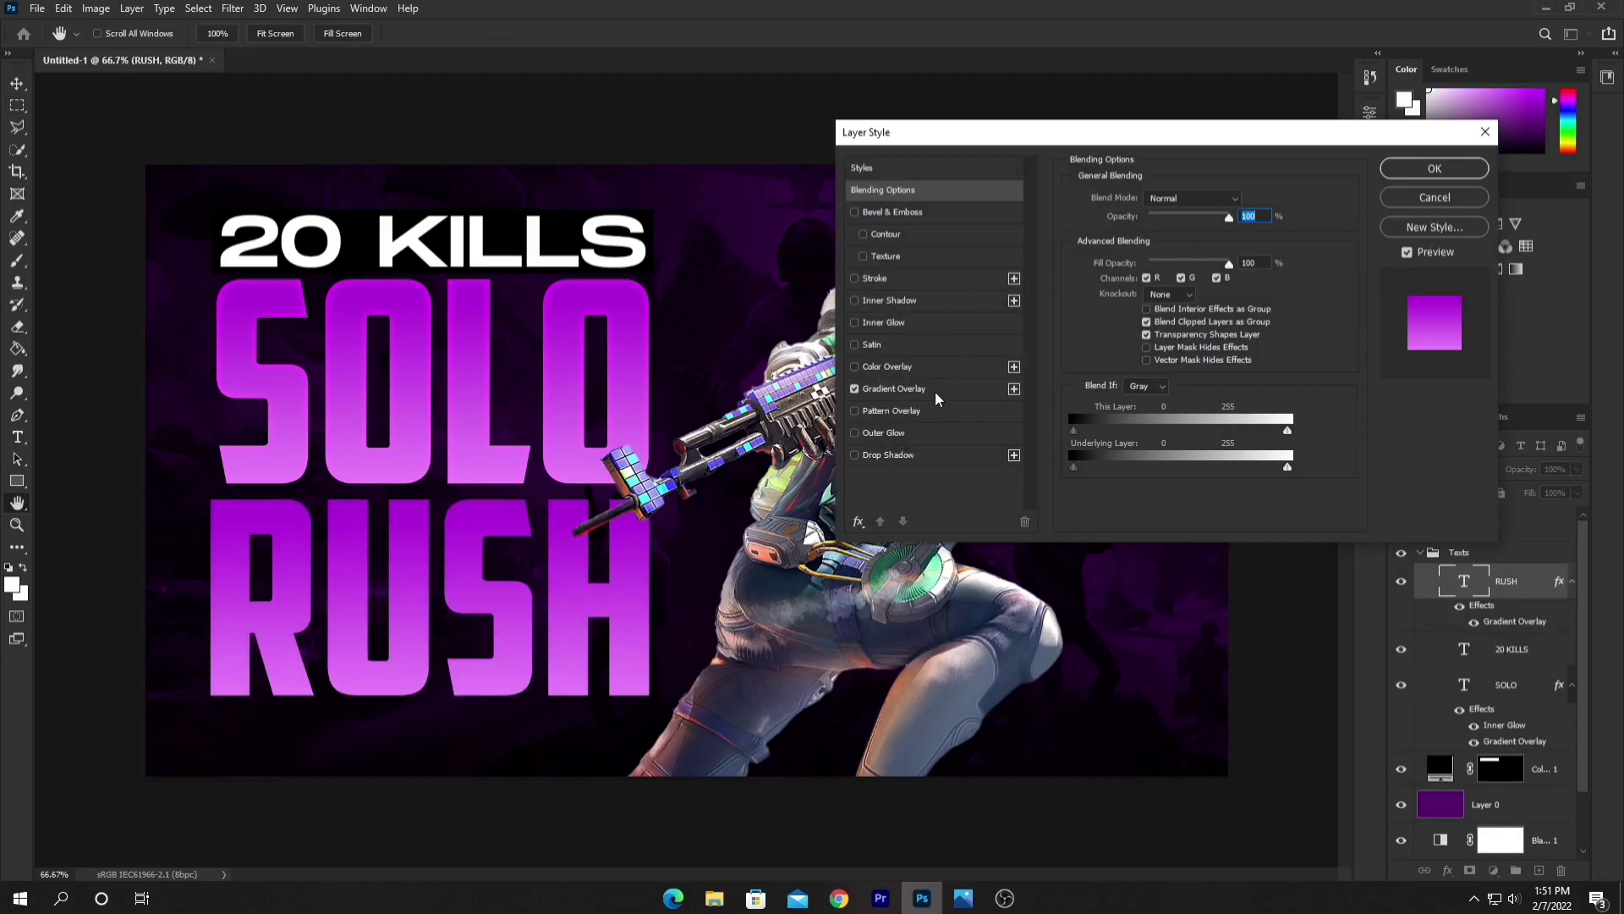
{"action": "left_click", "coordinate": [913, 389]}
{"action": "left_click", "coordinate": [1165, 239]}
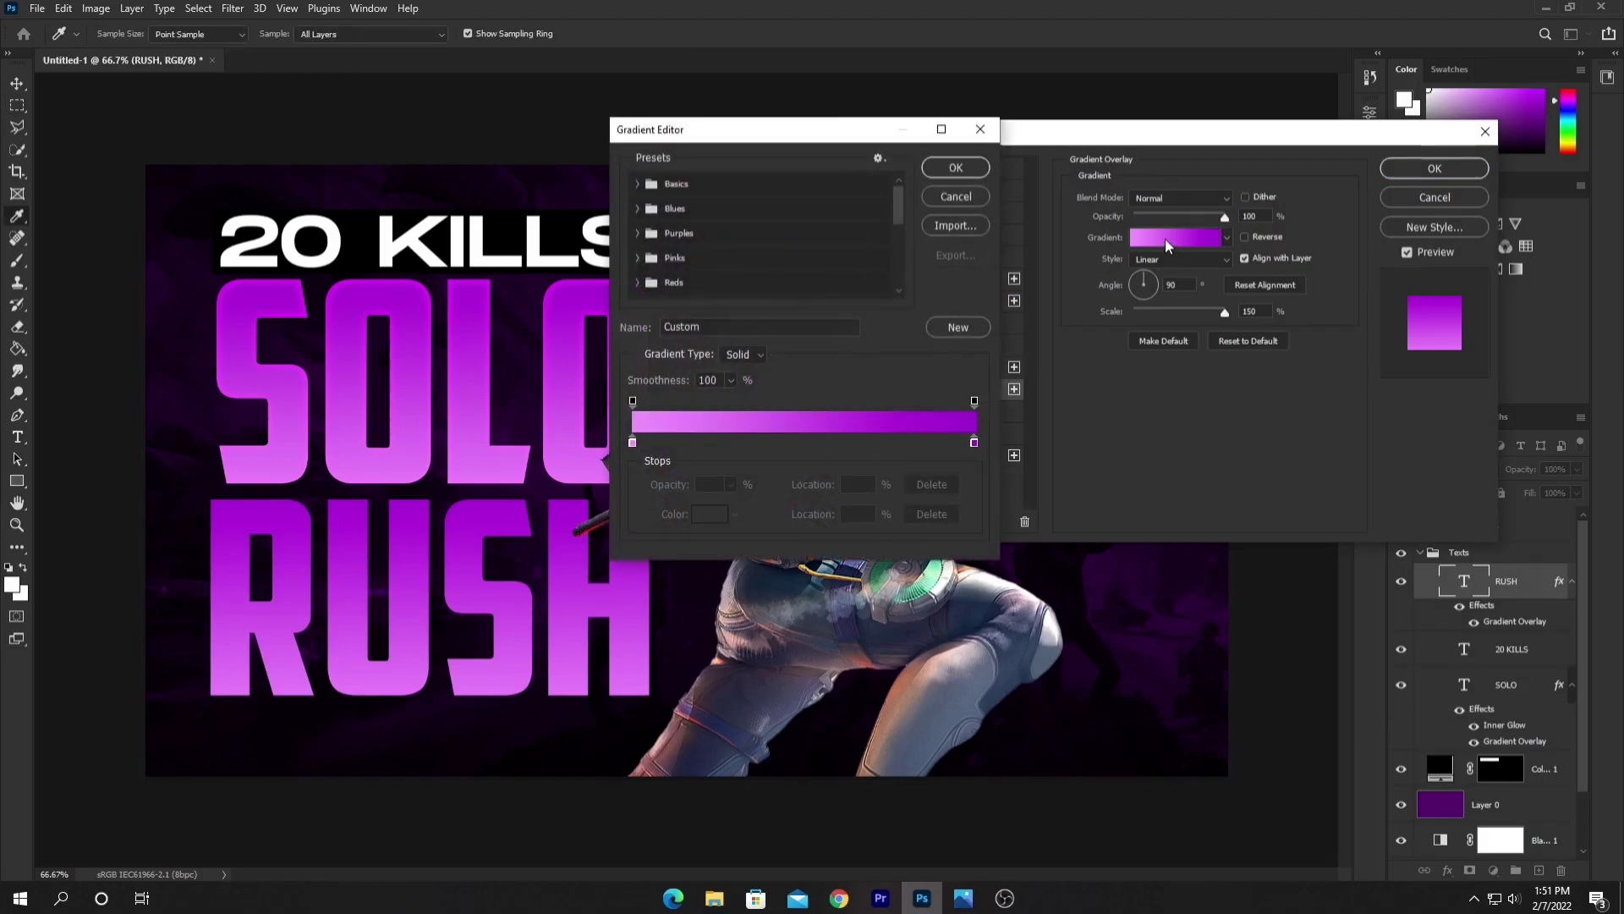
{"action": "left_click", "coordinate": [639, 184]}
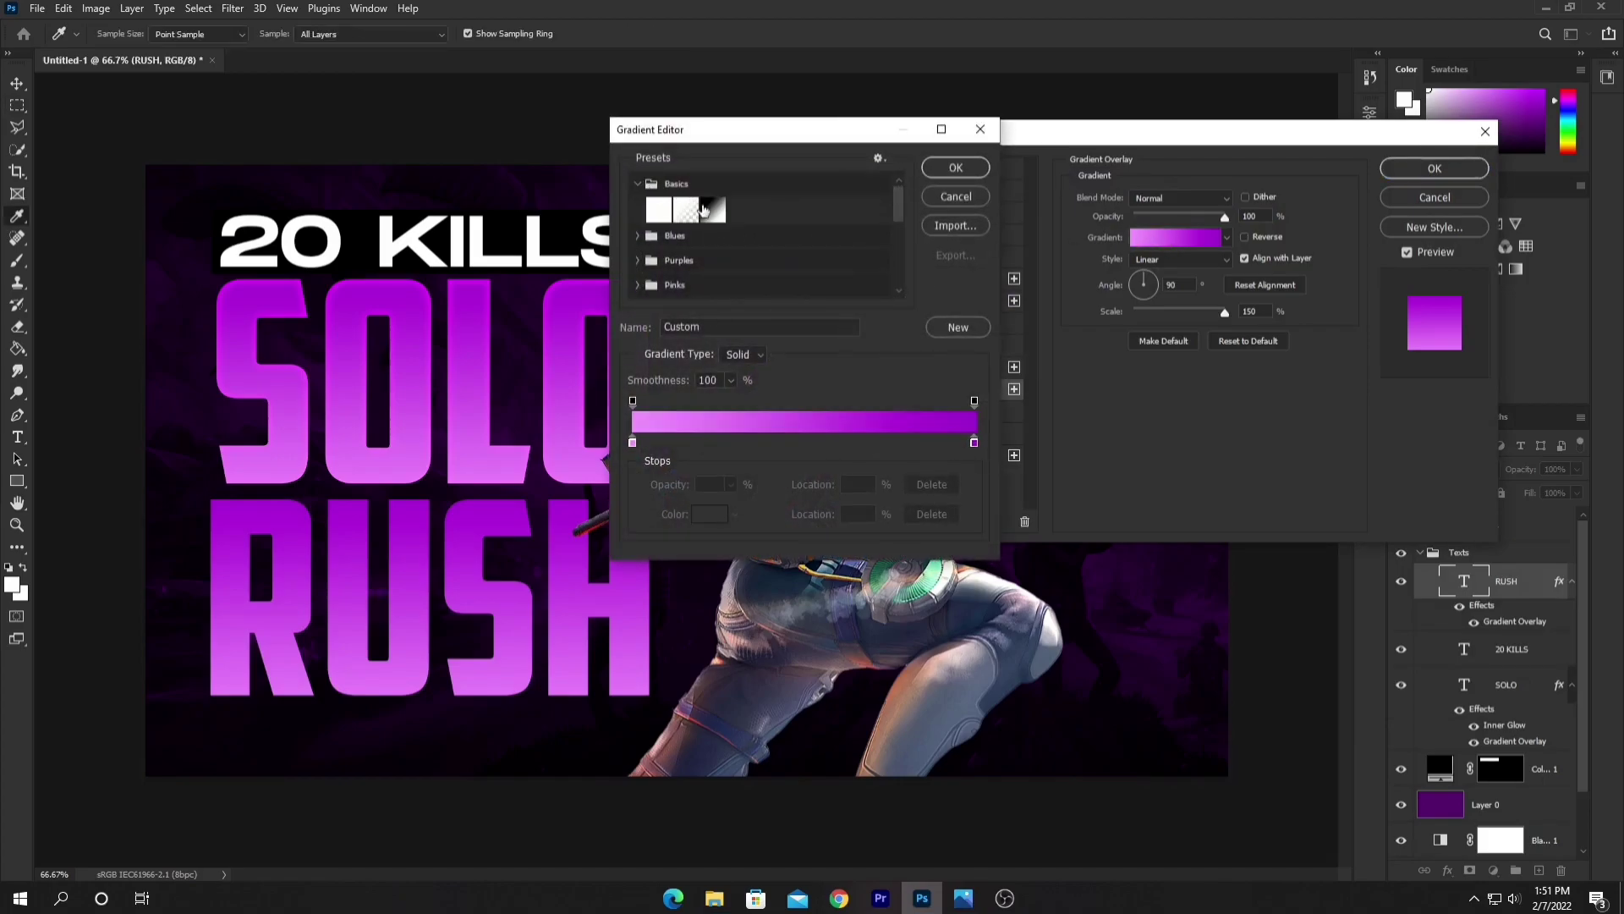
{"action": "left_click", "coordinate": [713, 209]}
Recolor the gradient's starting stop at location 0 to a medium gray and accept the edited gradient.
{"action": "left_click", "coordinate": [633, 442]}
{"action": "left_click", "coordinate": [721, 513]}
{"action": "left_click_drag", "start_coordinate": [1032, 467], "coordinate": [995, 522]}
{"action": "left_click", "coordinate": [1356, 413]}
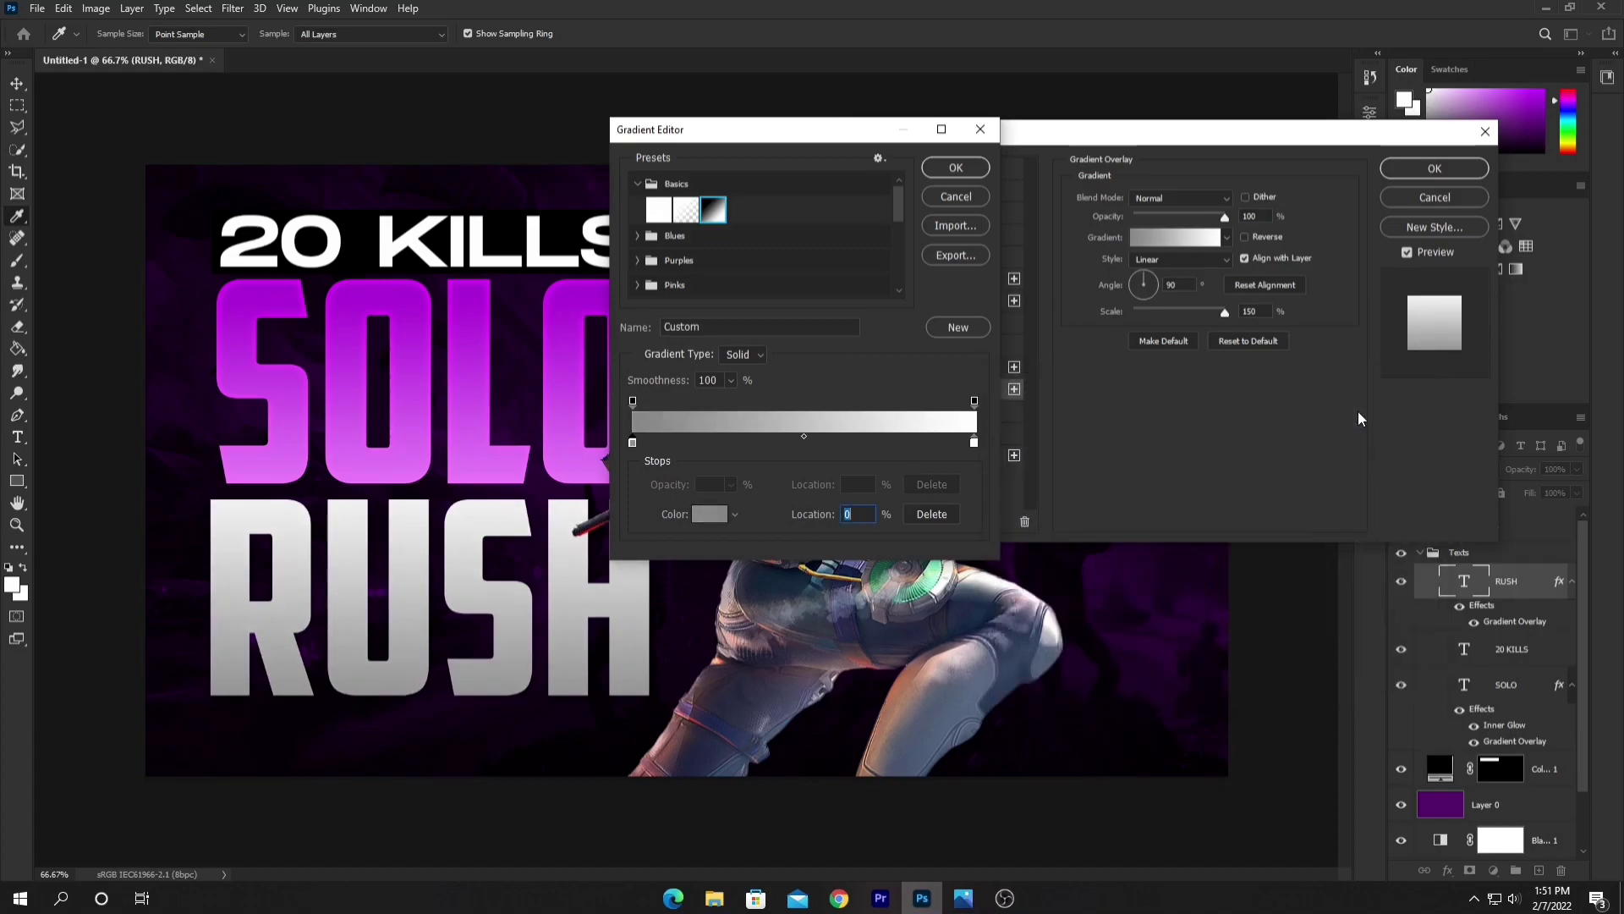
{"action": "left_click", "coordinate": [978, 167]}
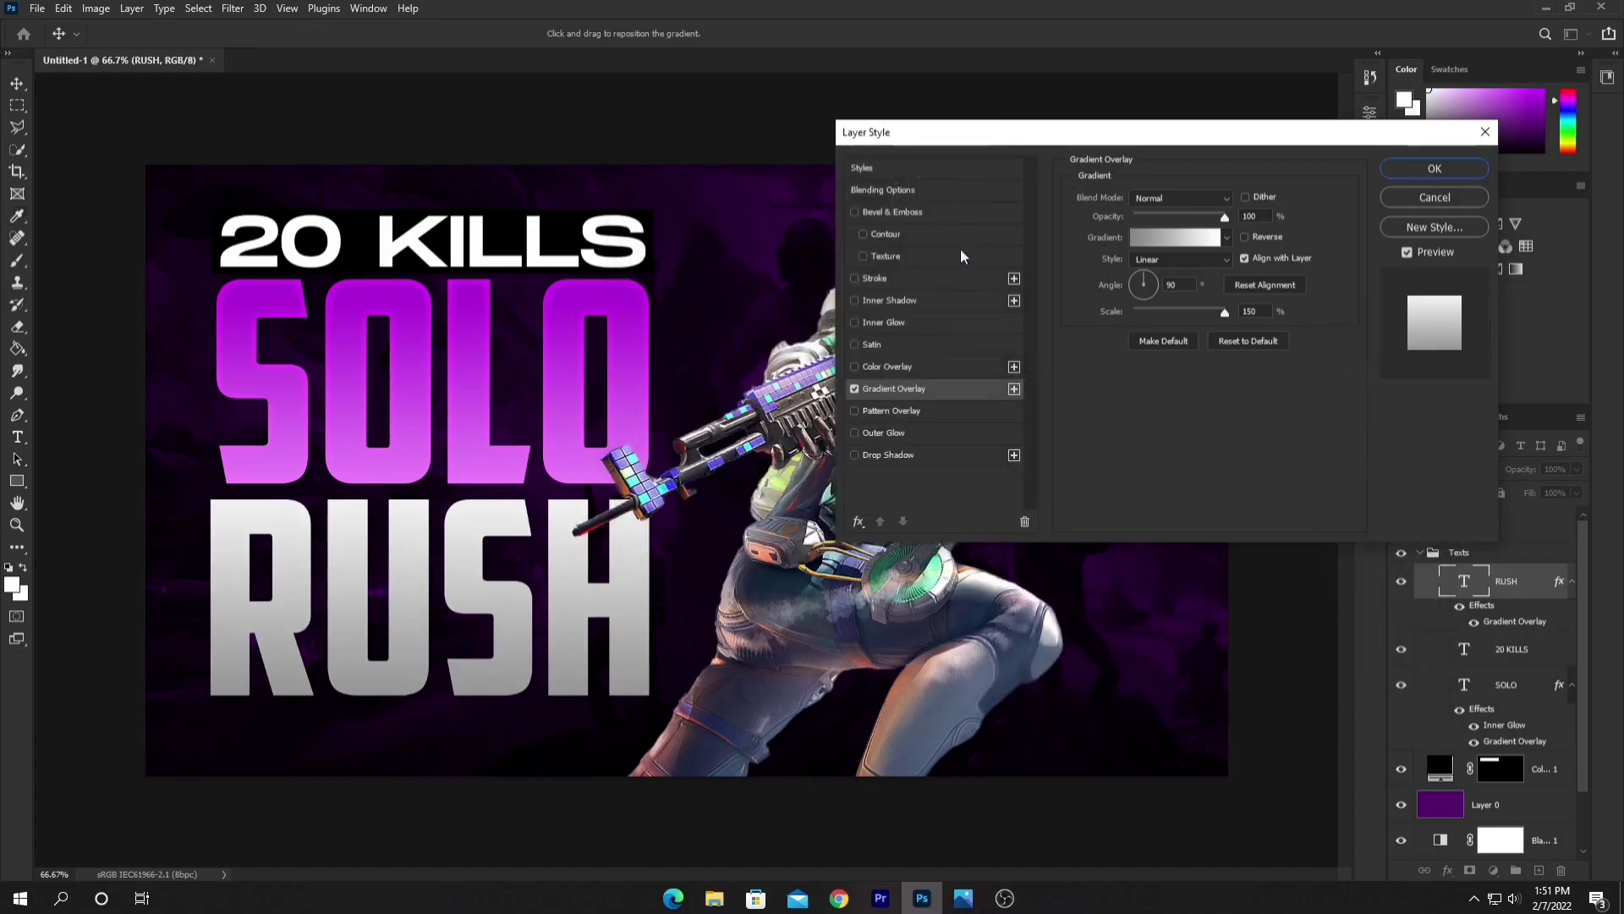
Add an Inner Glow in white #ffffff to RUSH, increase its size slightly and apply the layer style.
{"action": "left_click", "coordinate": [922, 323]}
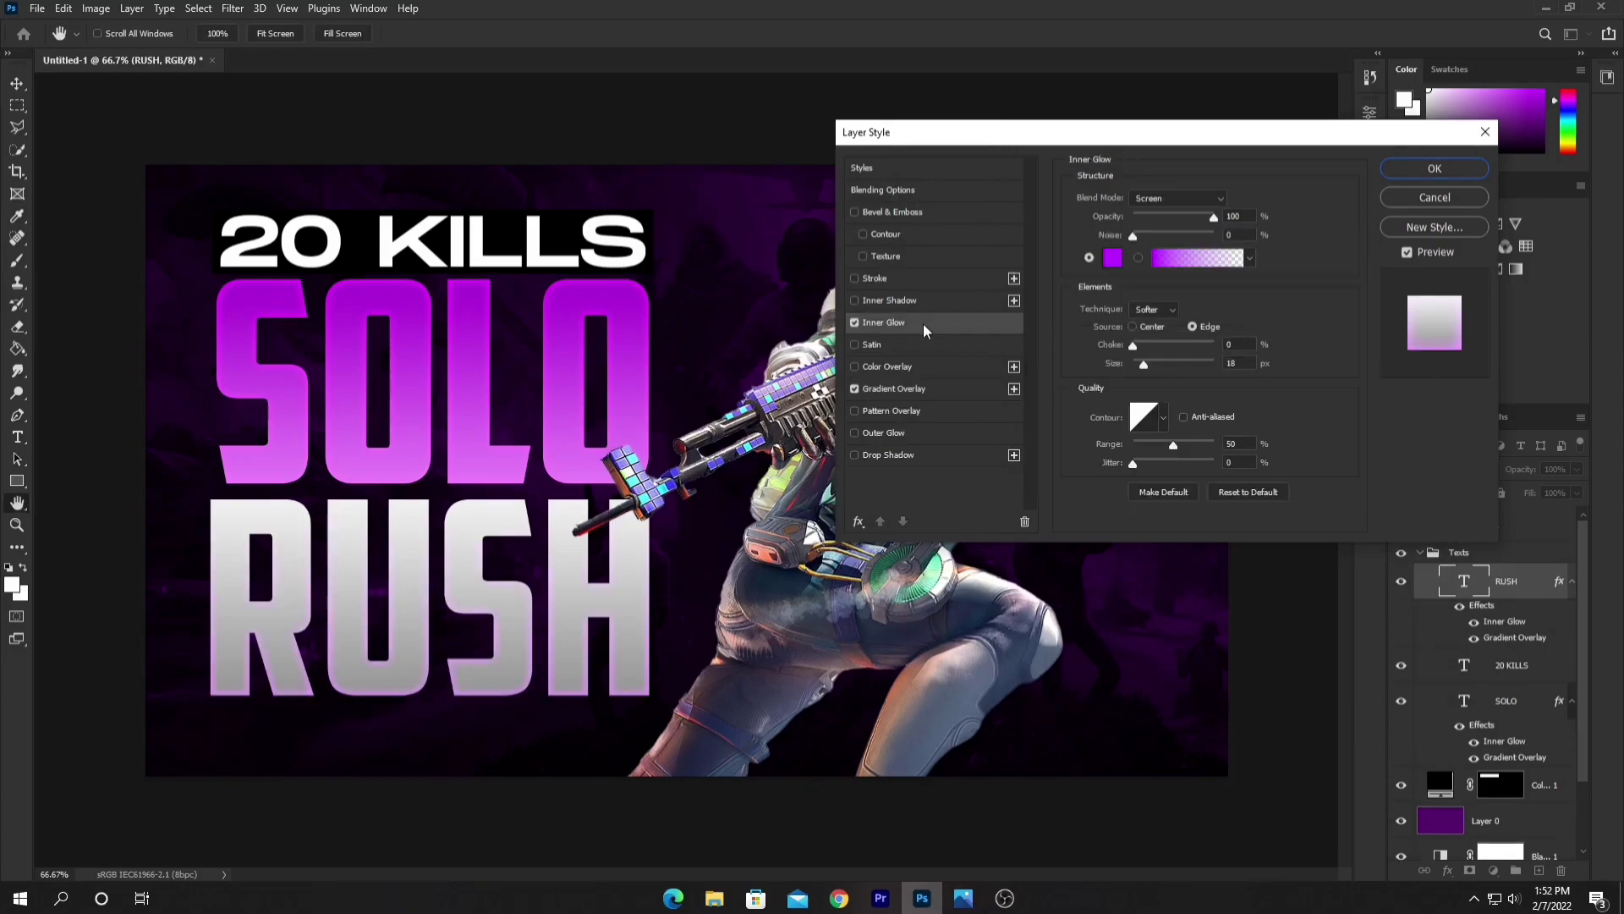
{"action": "left_click", "coordinate": [1111, 258]}
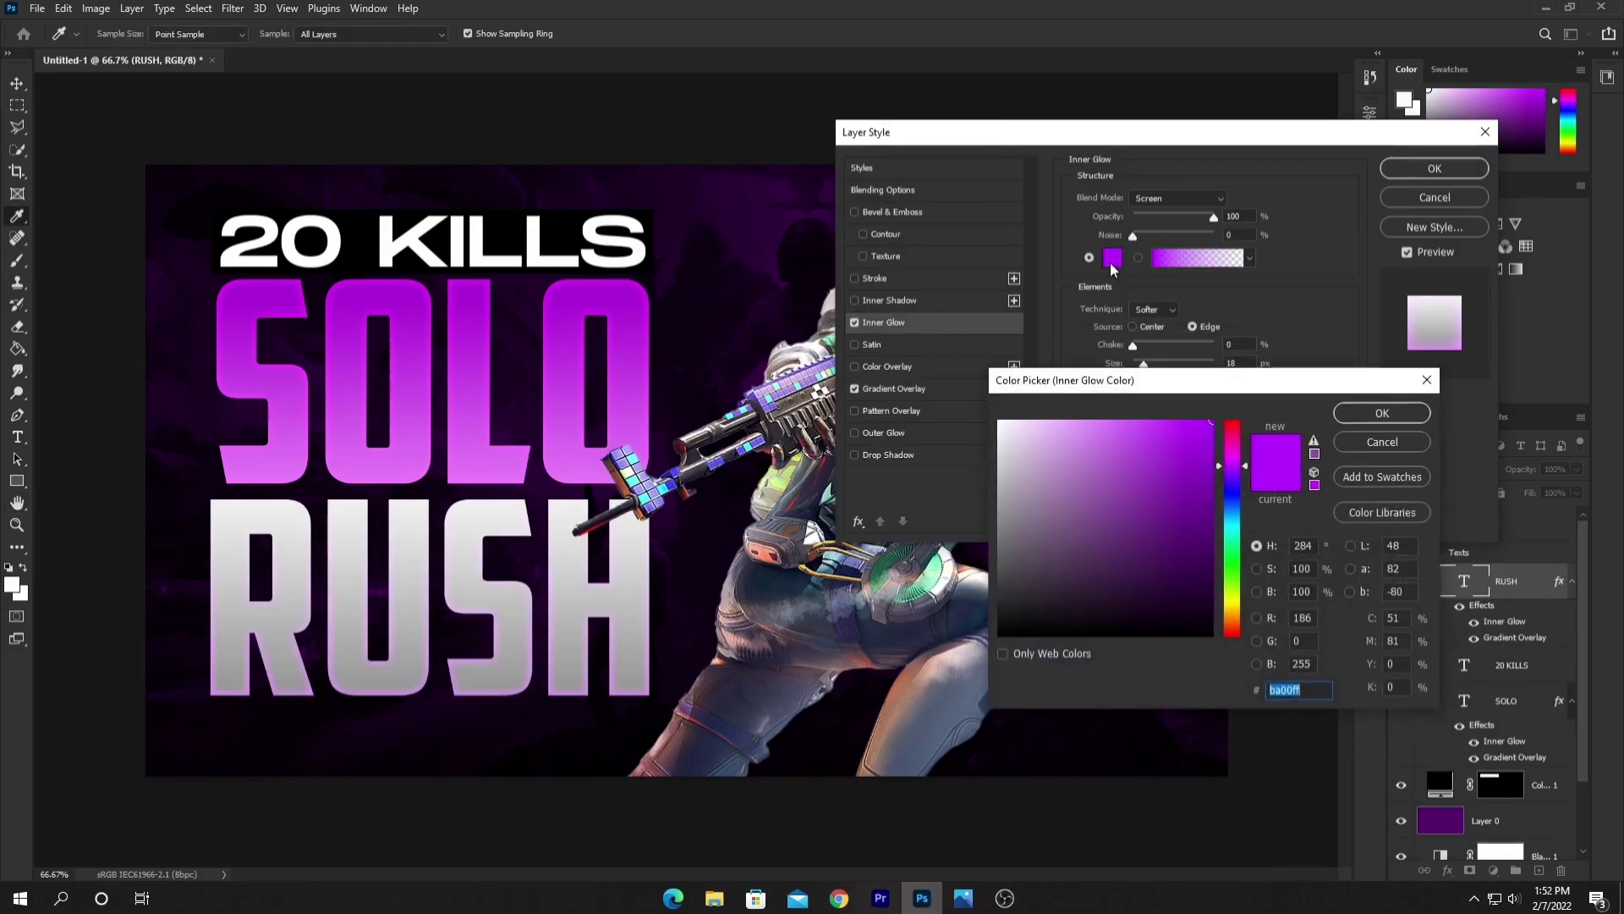
{"action": "left_click", "coordinate": [999, 421]}
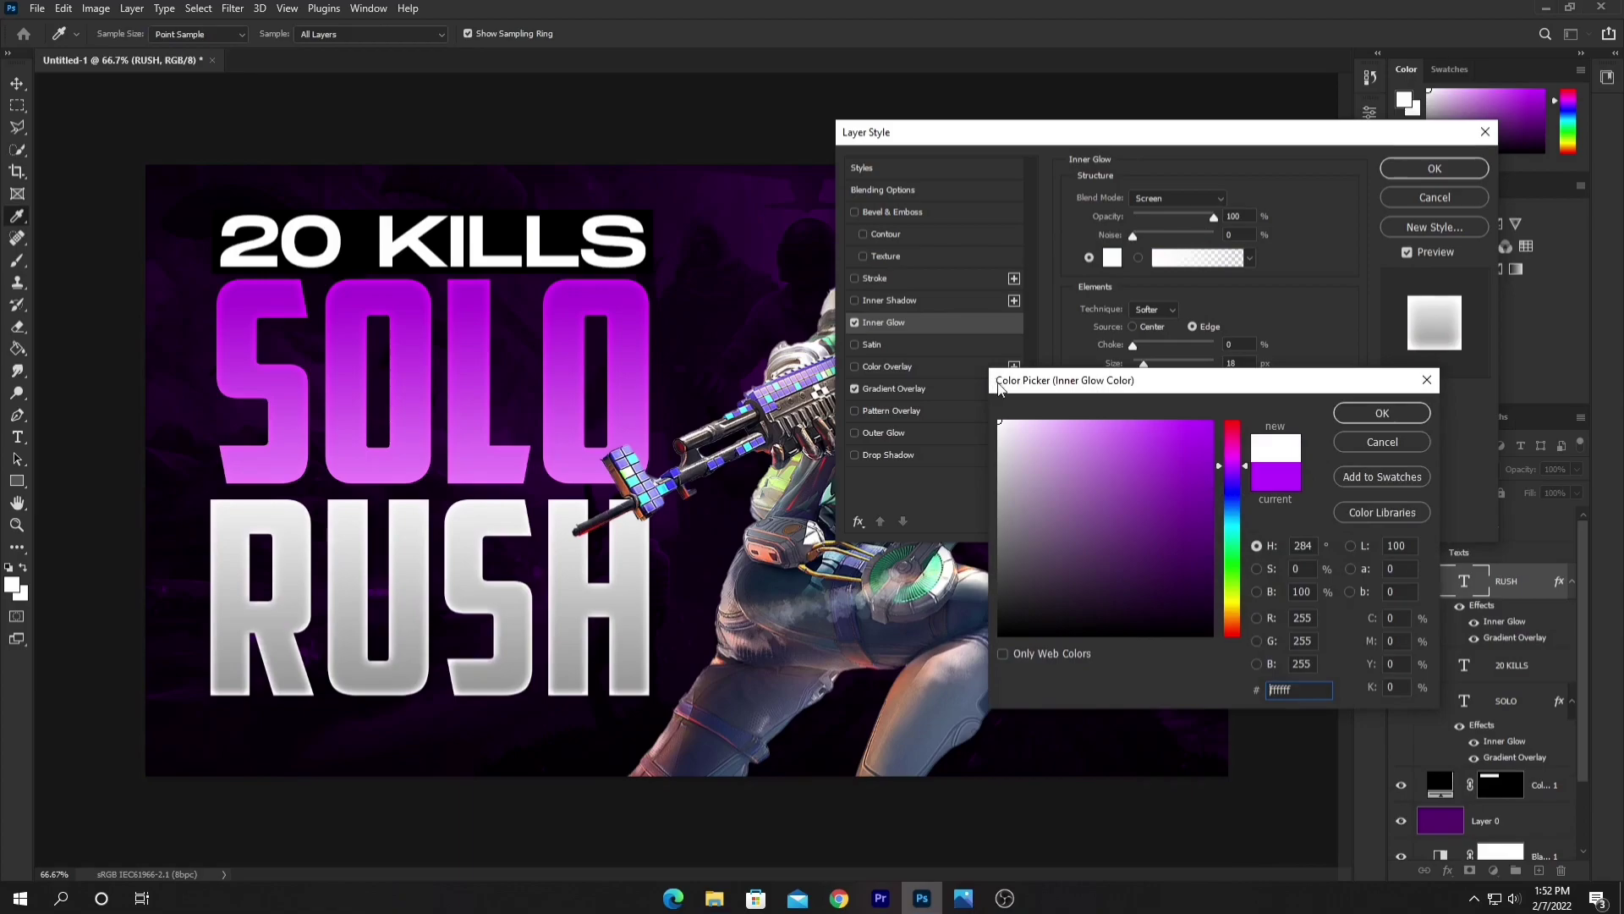
{"action": "left_click", "coordinate": [1379, 415]}
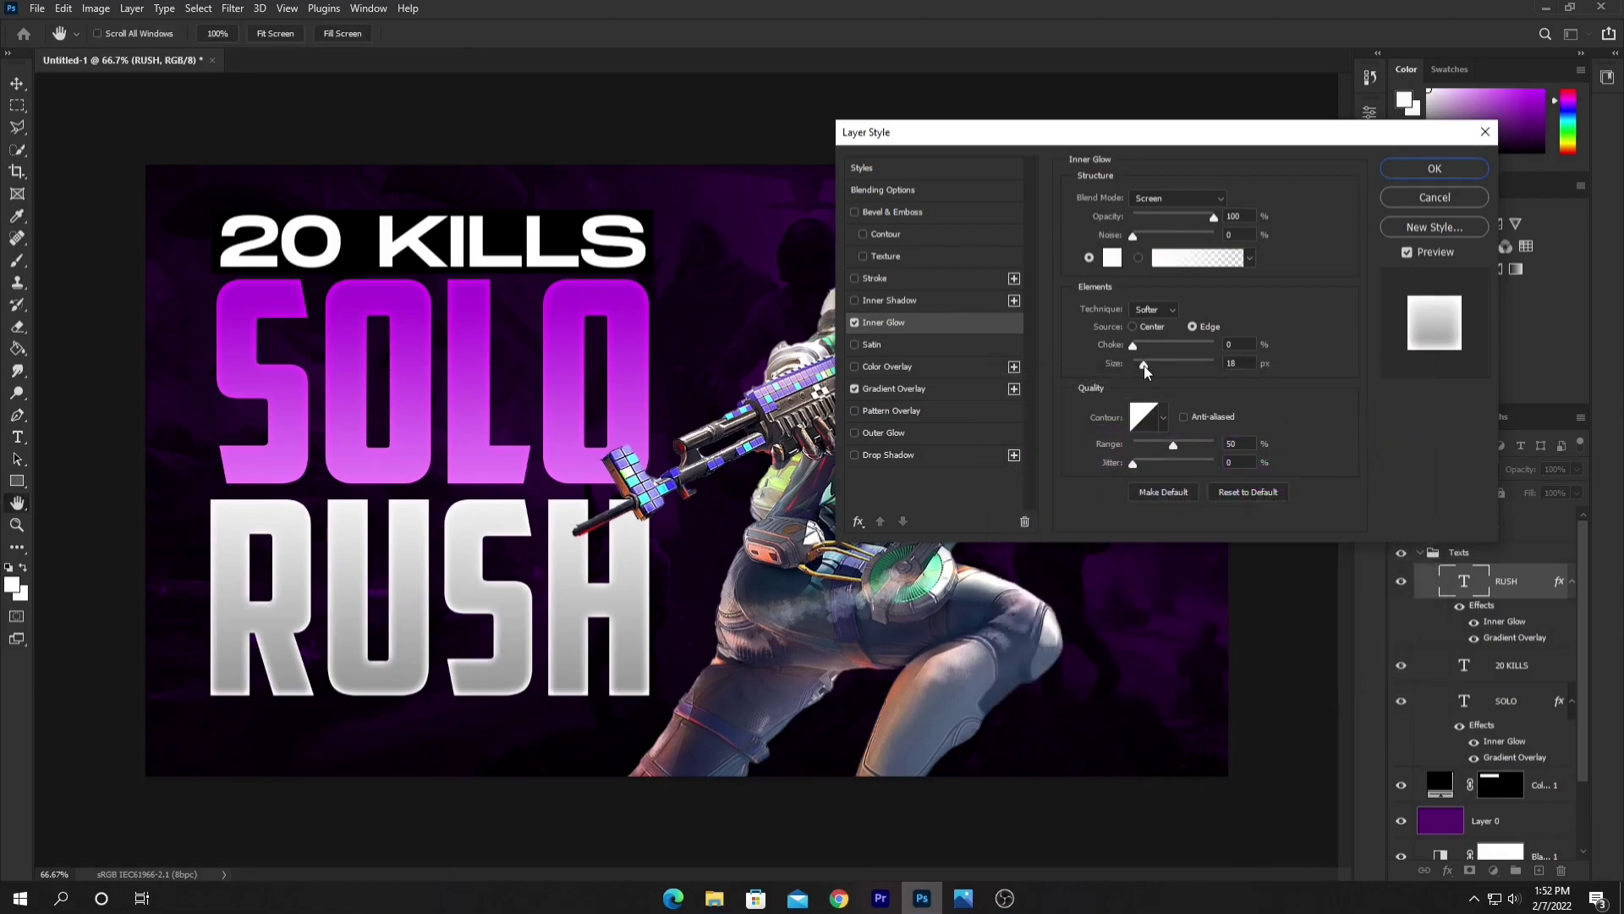
{"action": "left_click_drag", "start_coordinate": [1143, 365], "coordinate": [1147, 365]}
{"action": "left_click", "coordinate": [1401, 171]}
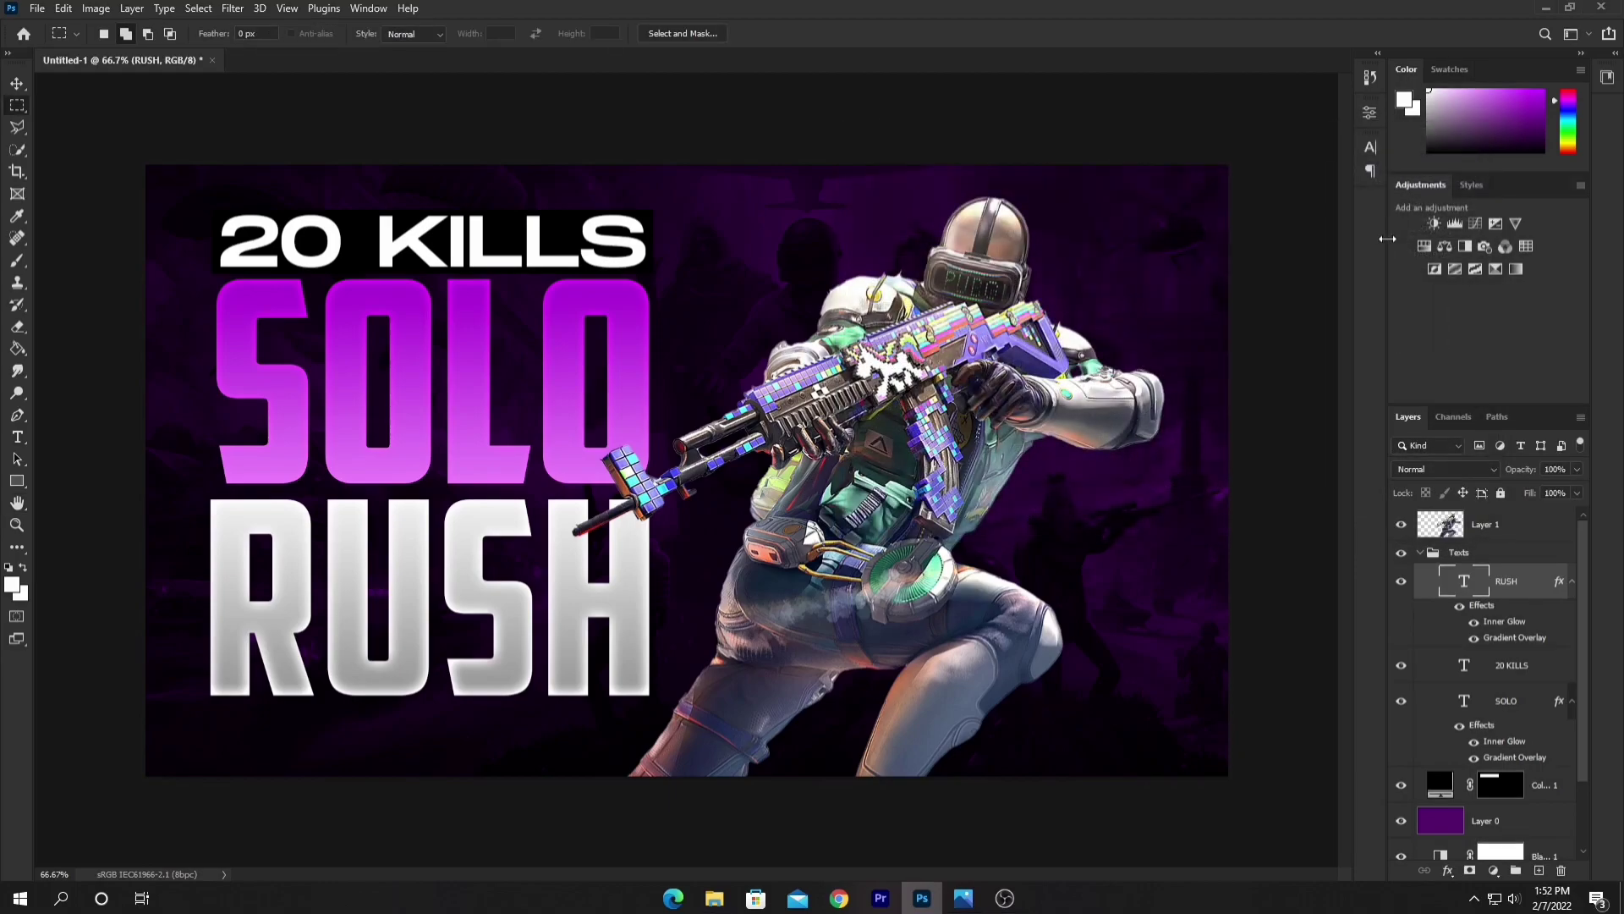
Create a new empty layer directly above the purple Layer 0.
{"action": "scroll", "coordinate": [1482, 728], "scroll_direction": "down", "scroll_amount": 2}
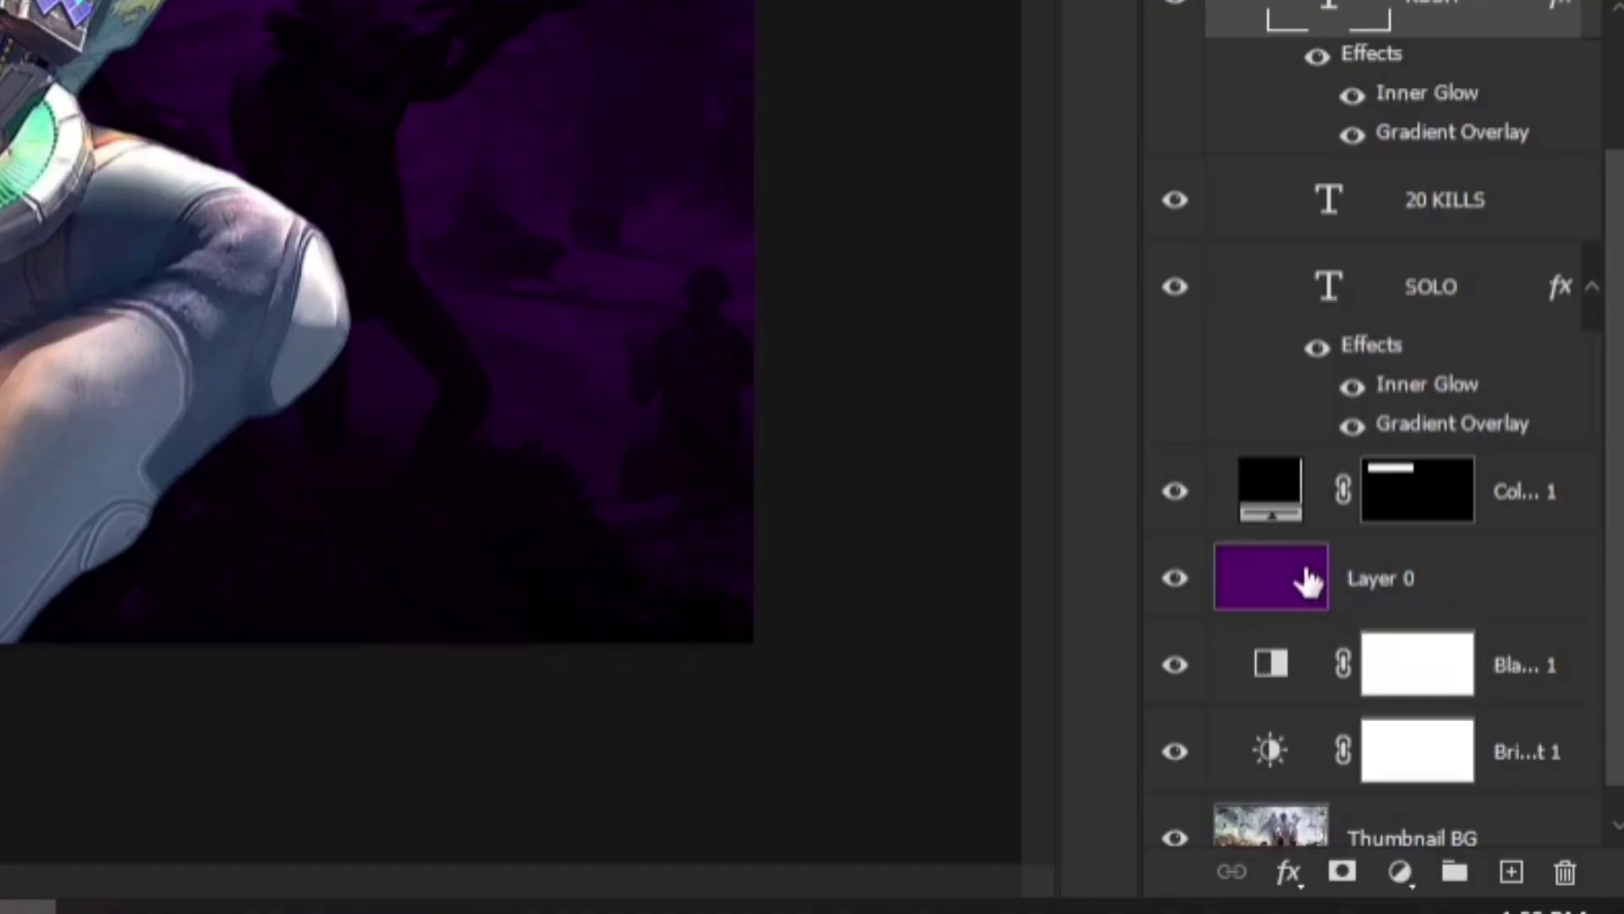
{"action": "left_click", "coordinate": [1294, 588]}
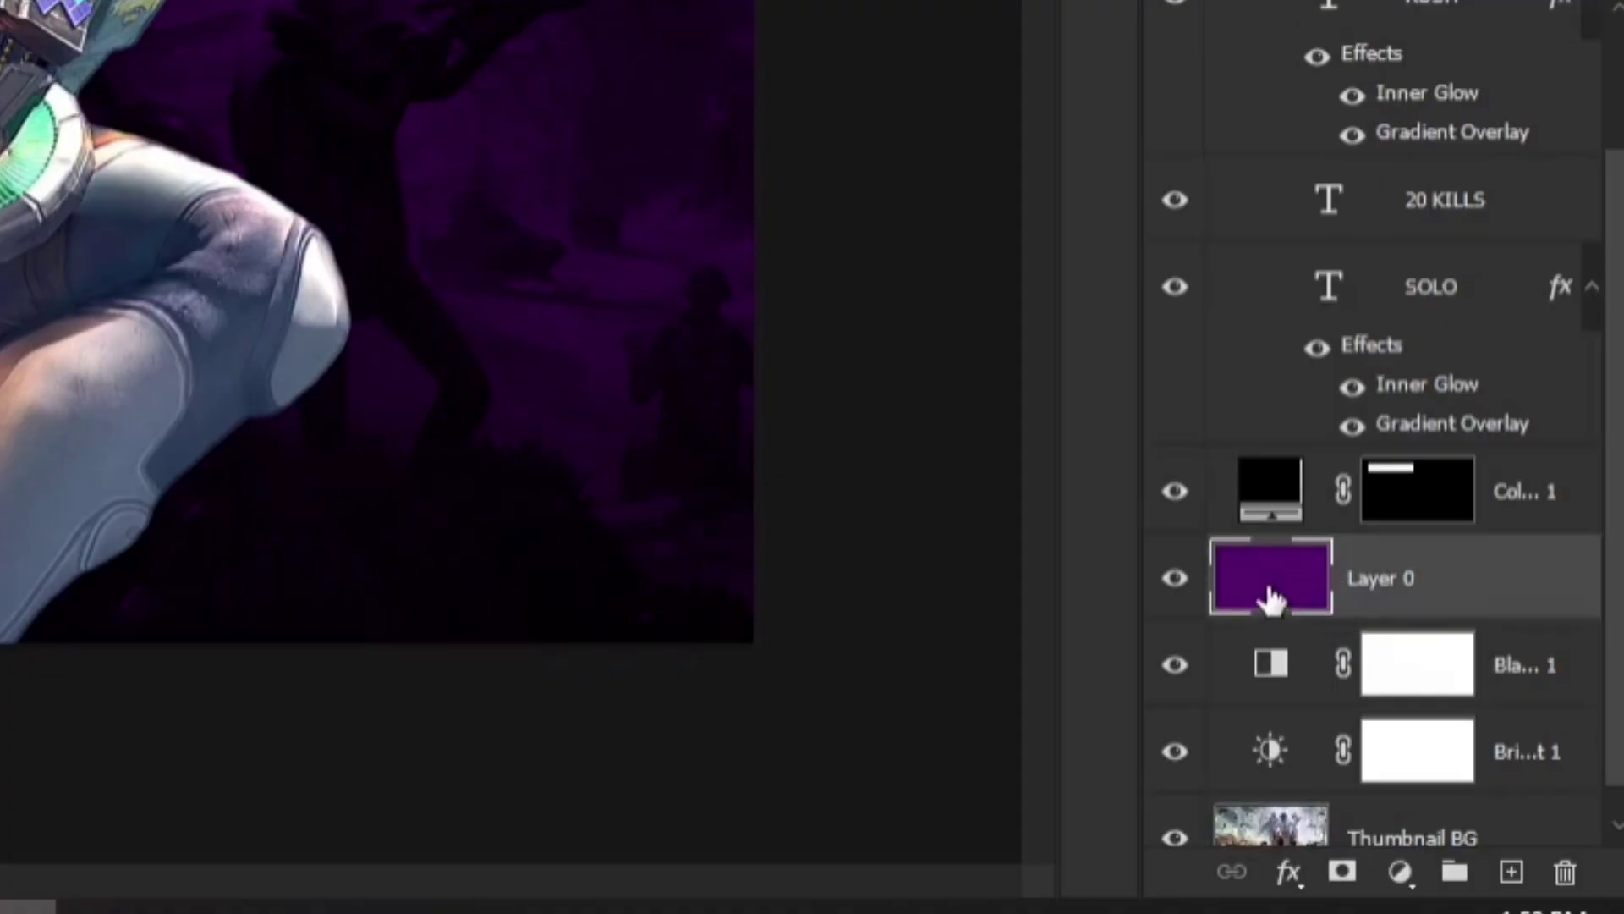
{"action": "left_click", "coordinate": [1513, 873]}
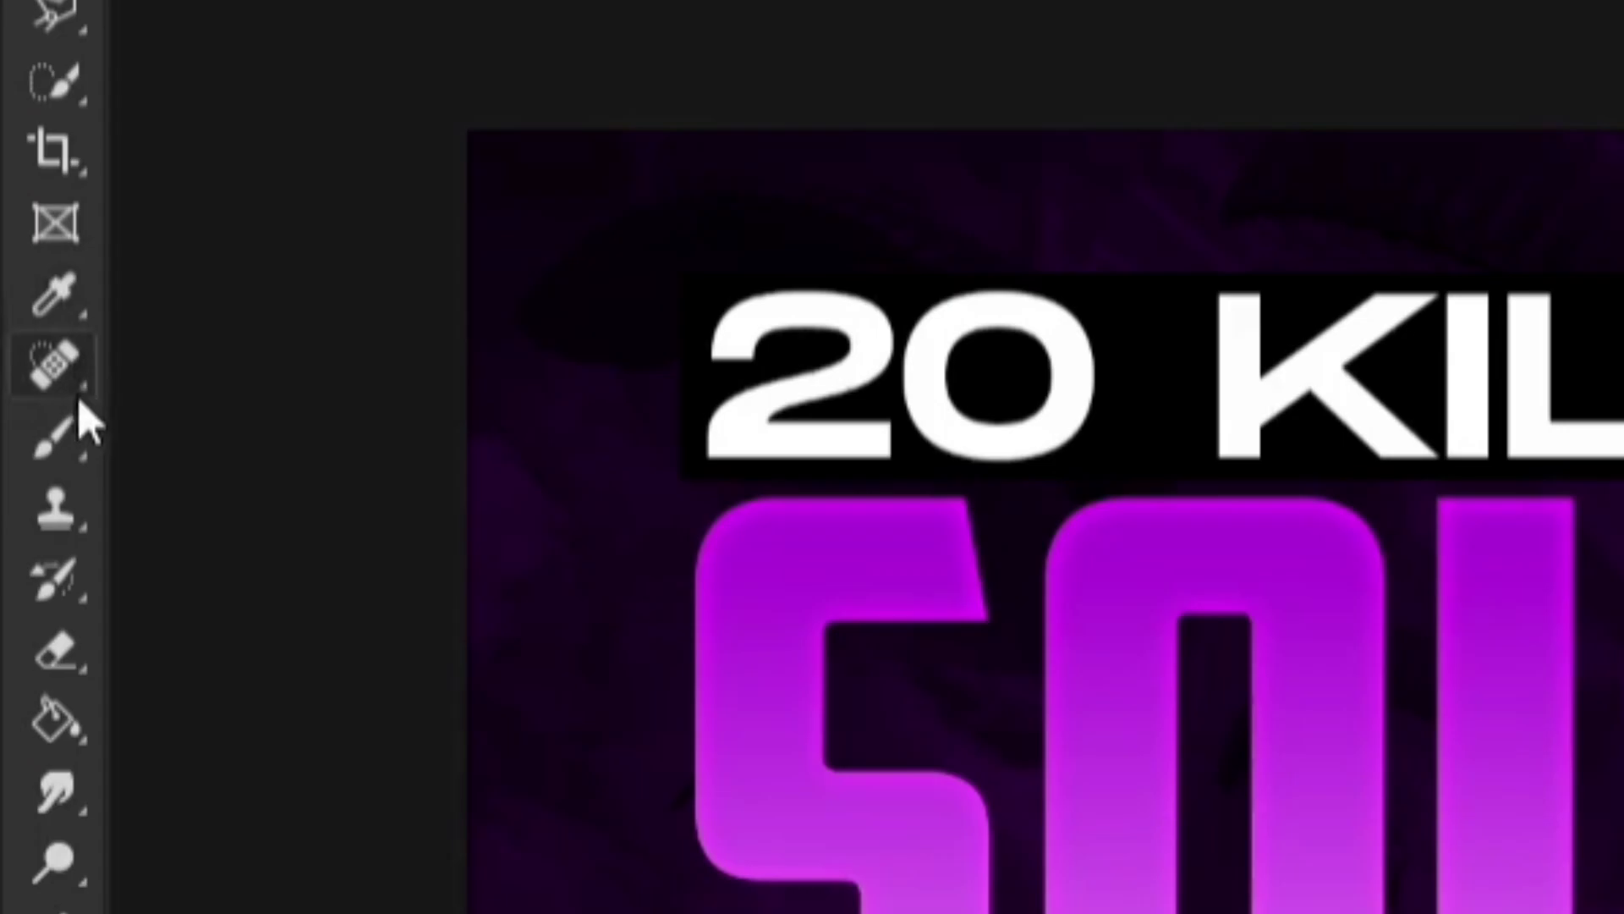
Paint a bright purple glow behind the character with a soft Brush of 1102 px and 0% hardness.
{"action": "left_click", "coordinate": [18, 260]}
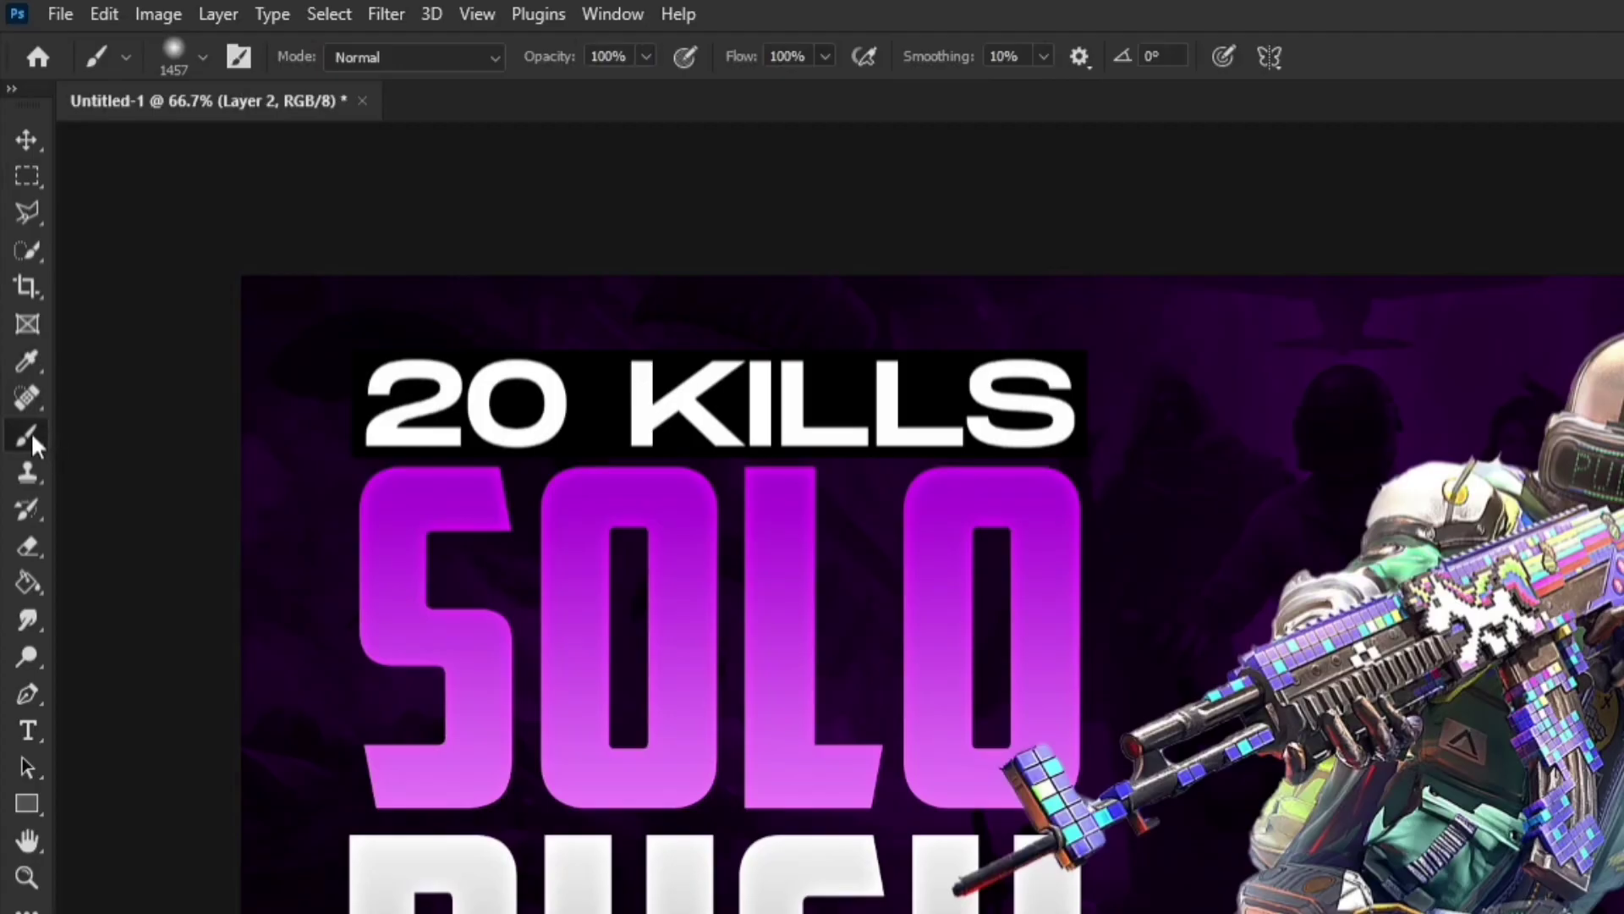
{"action": "left_click", "coordinate": [200, 56]}
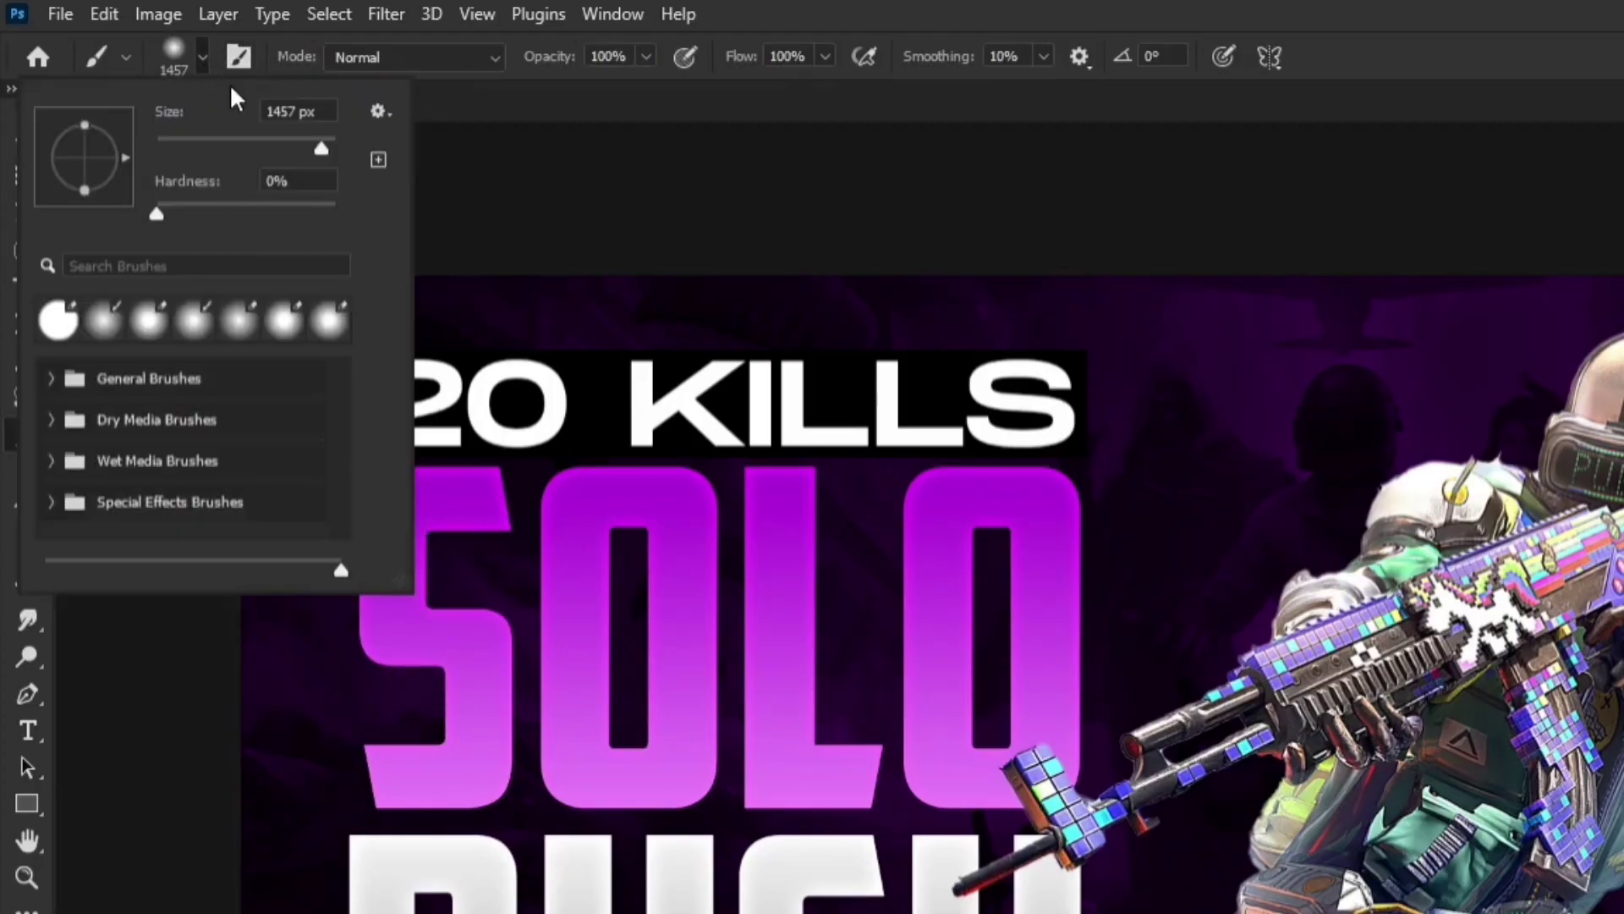
{"action": "mouse_move", "coordinate": [330, 149]}
{"action": "left_mouse_down"}
{"action": "mouse_move", "coordinate": [299, 147]}
{"action": "mouse_move", "coordinate": [313, 150]}
{"action": "left_mouse_up"}
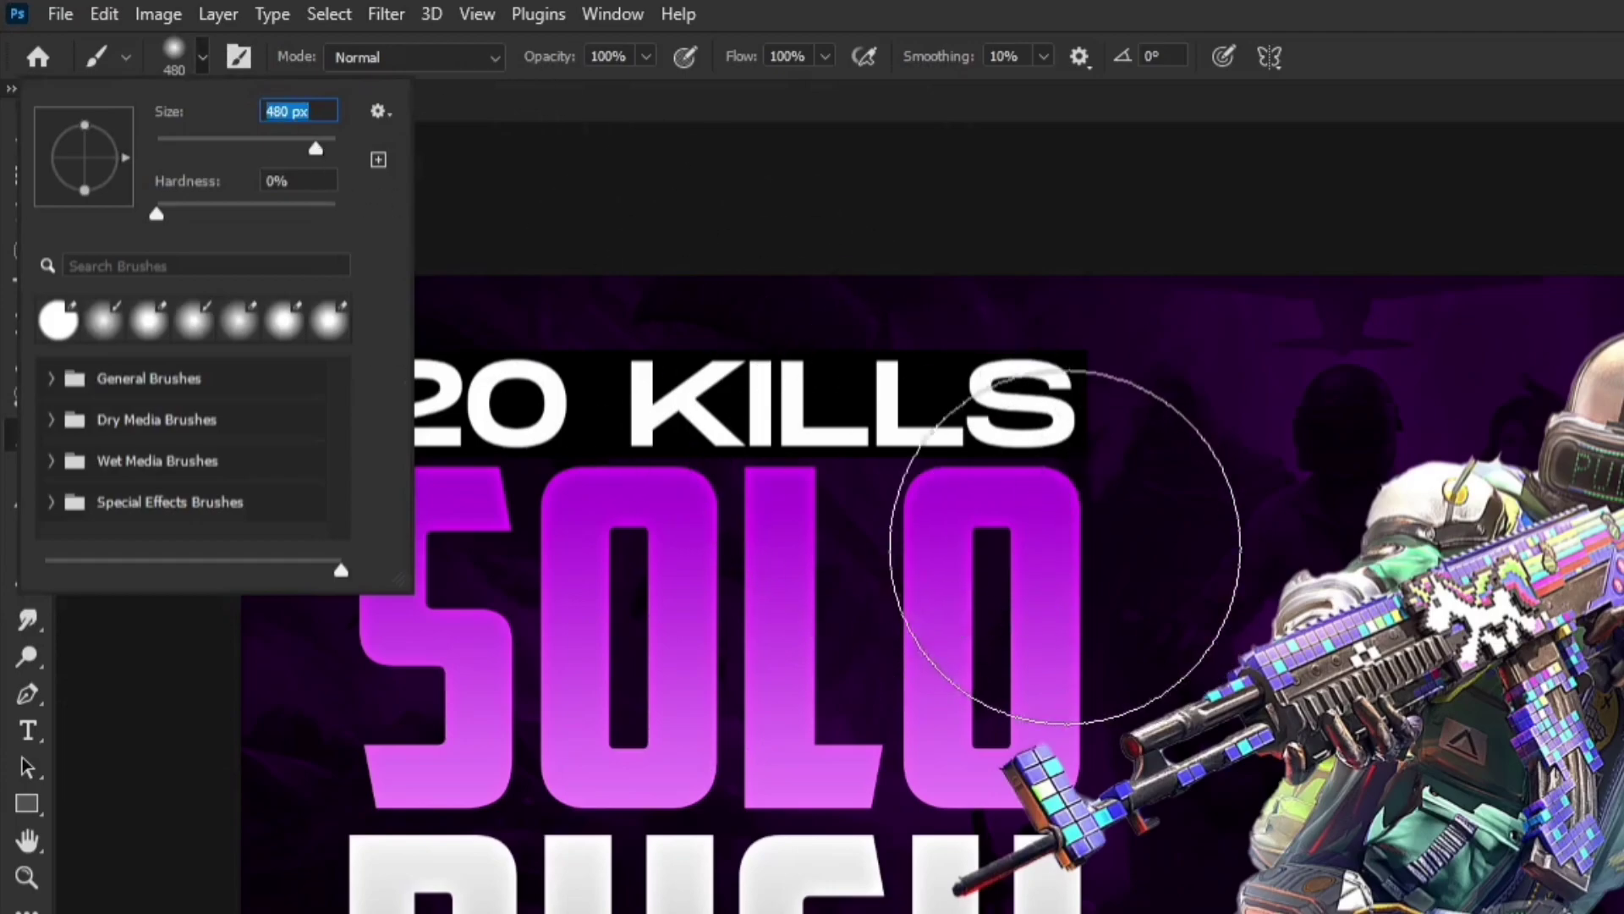
{"action": "left_click", "coordinate": [316, 151]}
{"action": "left_click_drag", "start_coordinate": [316, 150], "coordinate": [322, 147]}
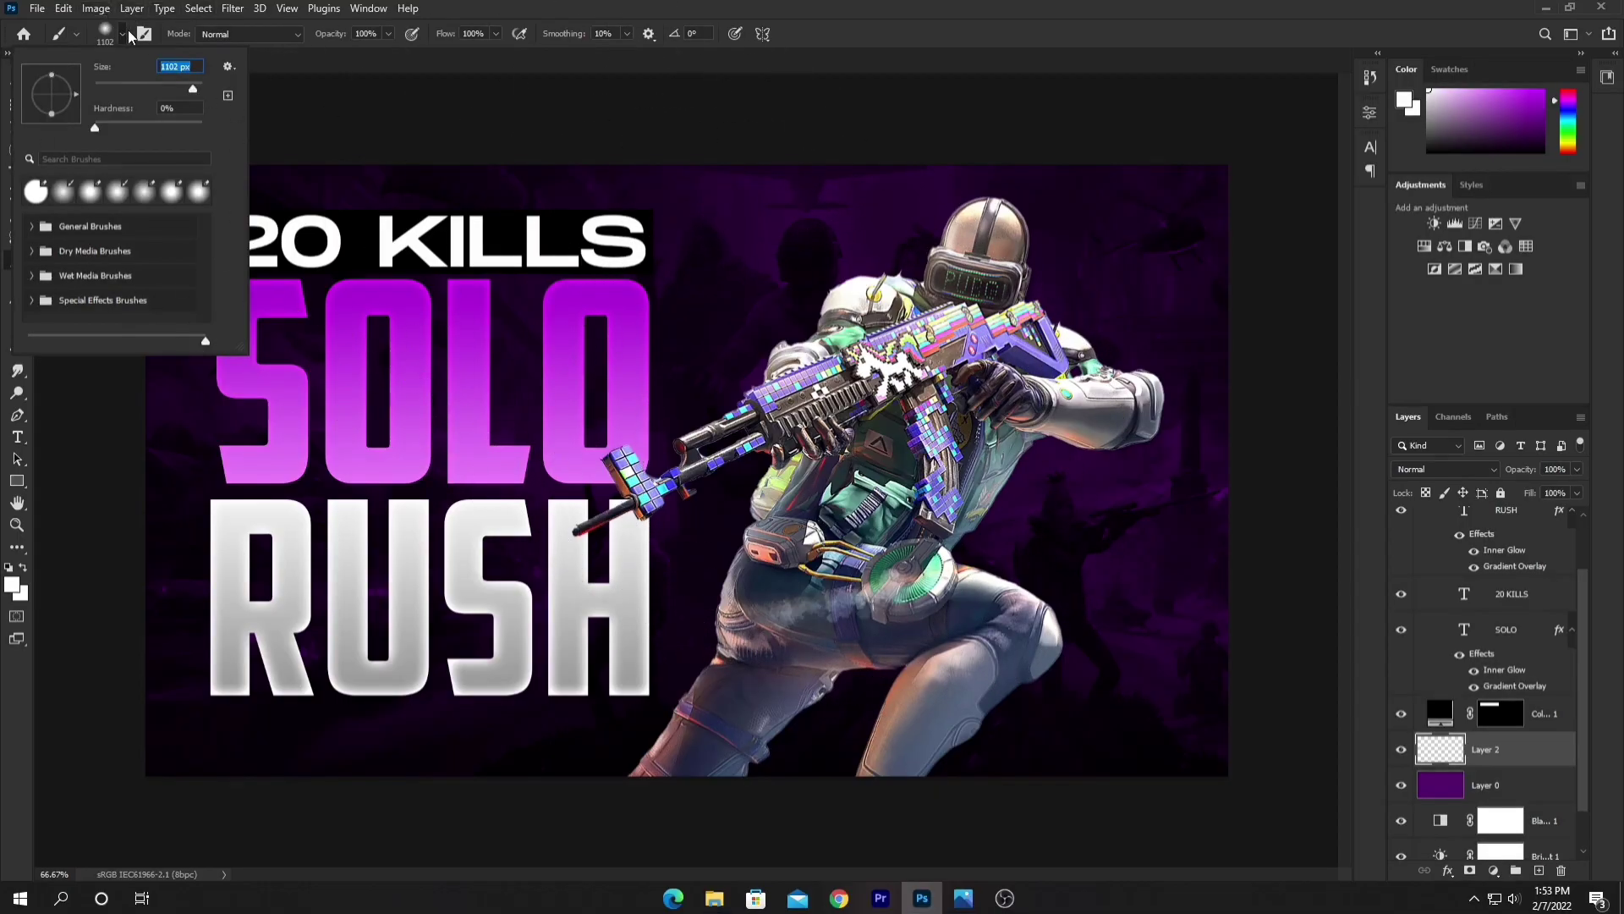
{"action": "left_click", "coordinate": [124, 33]}
{"action": "left_click", "coordinate": [1511, 108]}
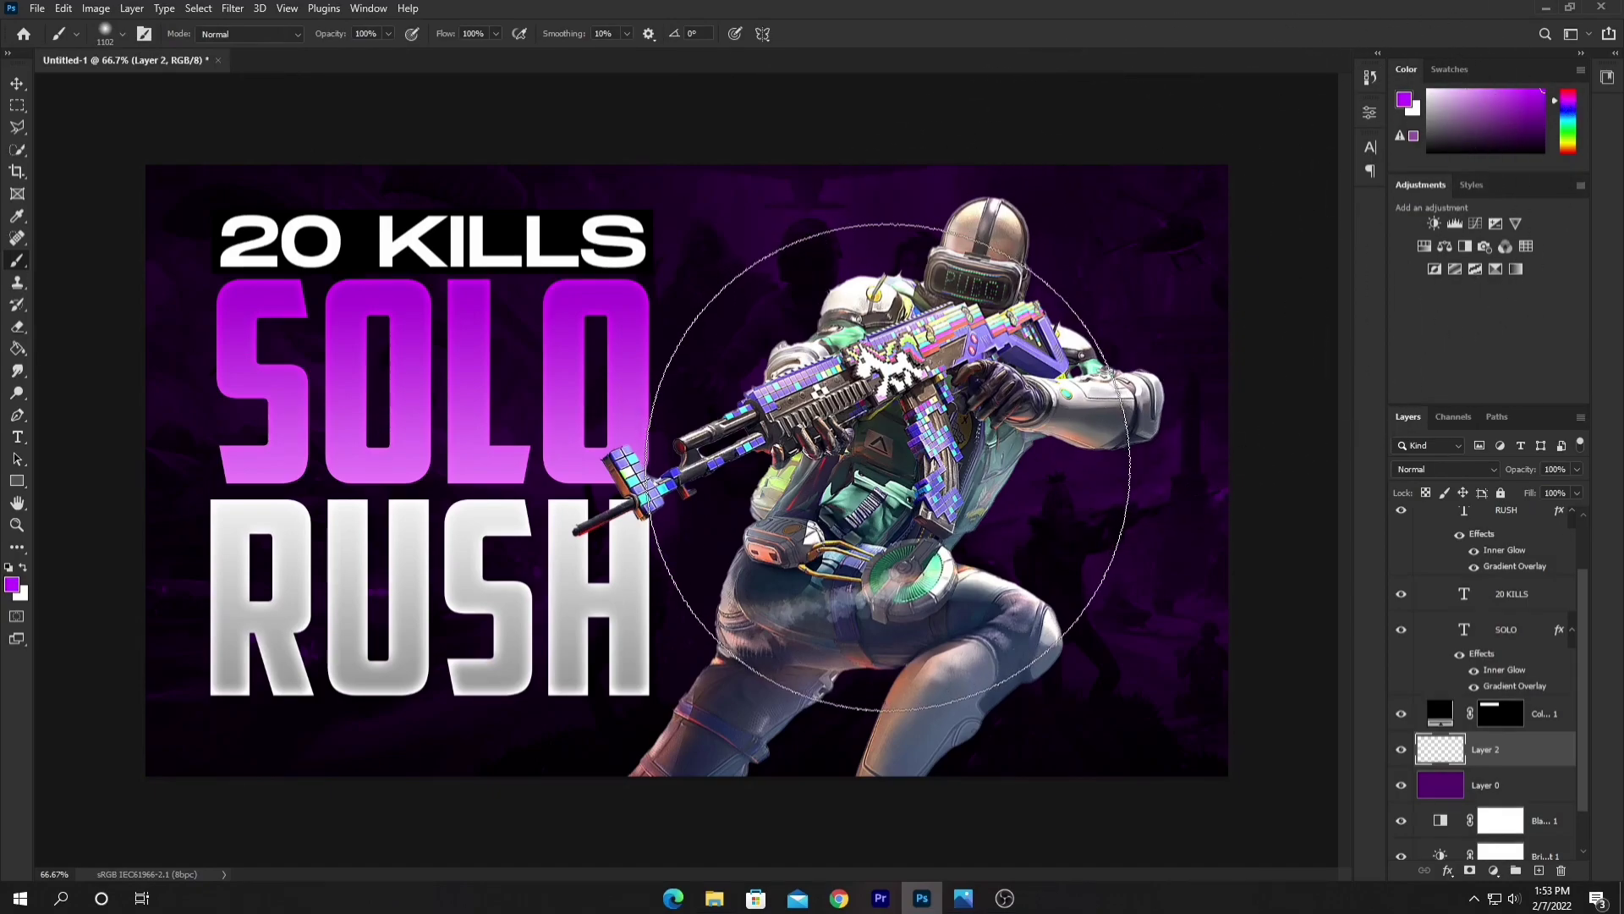
{"action": "left_click", "coordinate": [889, 467]}
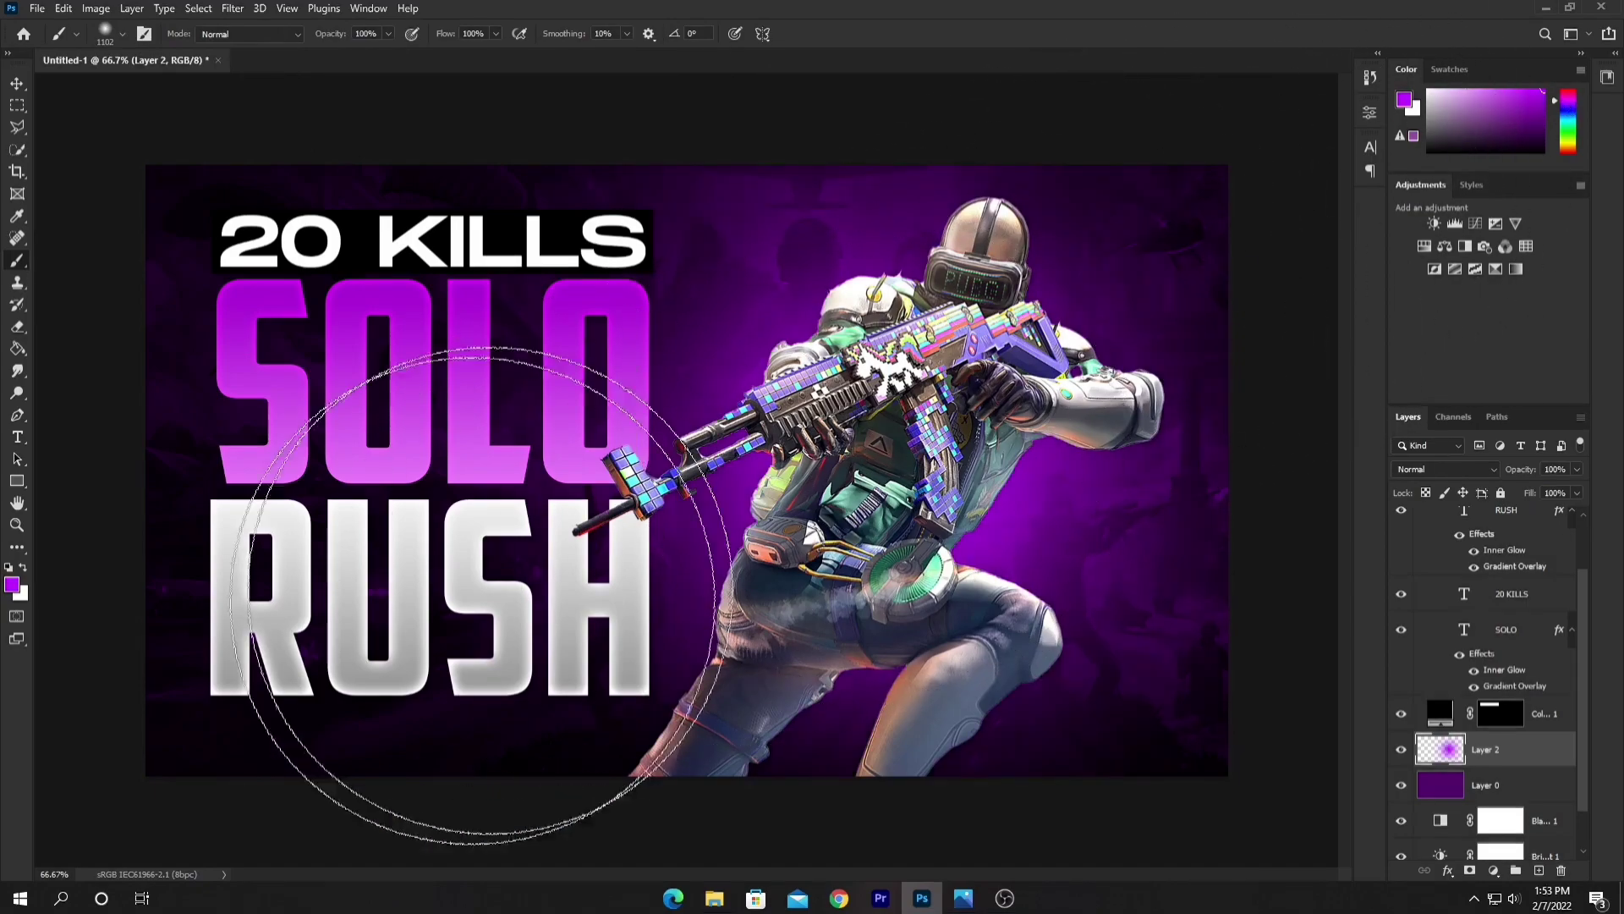
Enlarge the soft brush to 1457 px and paint a purple glow in the canvas's lower-left corner.
{"action": "left_click", "coordinate": [121, 34]}
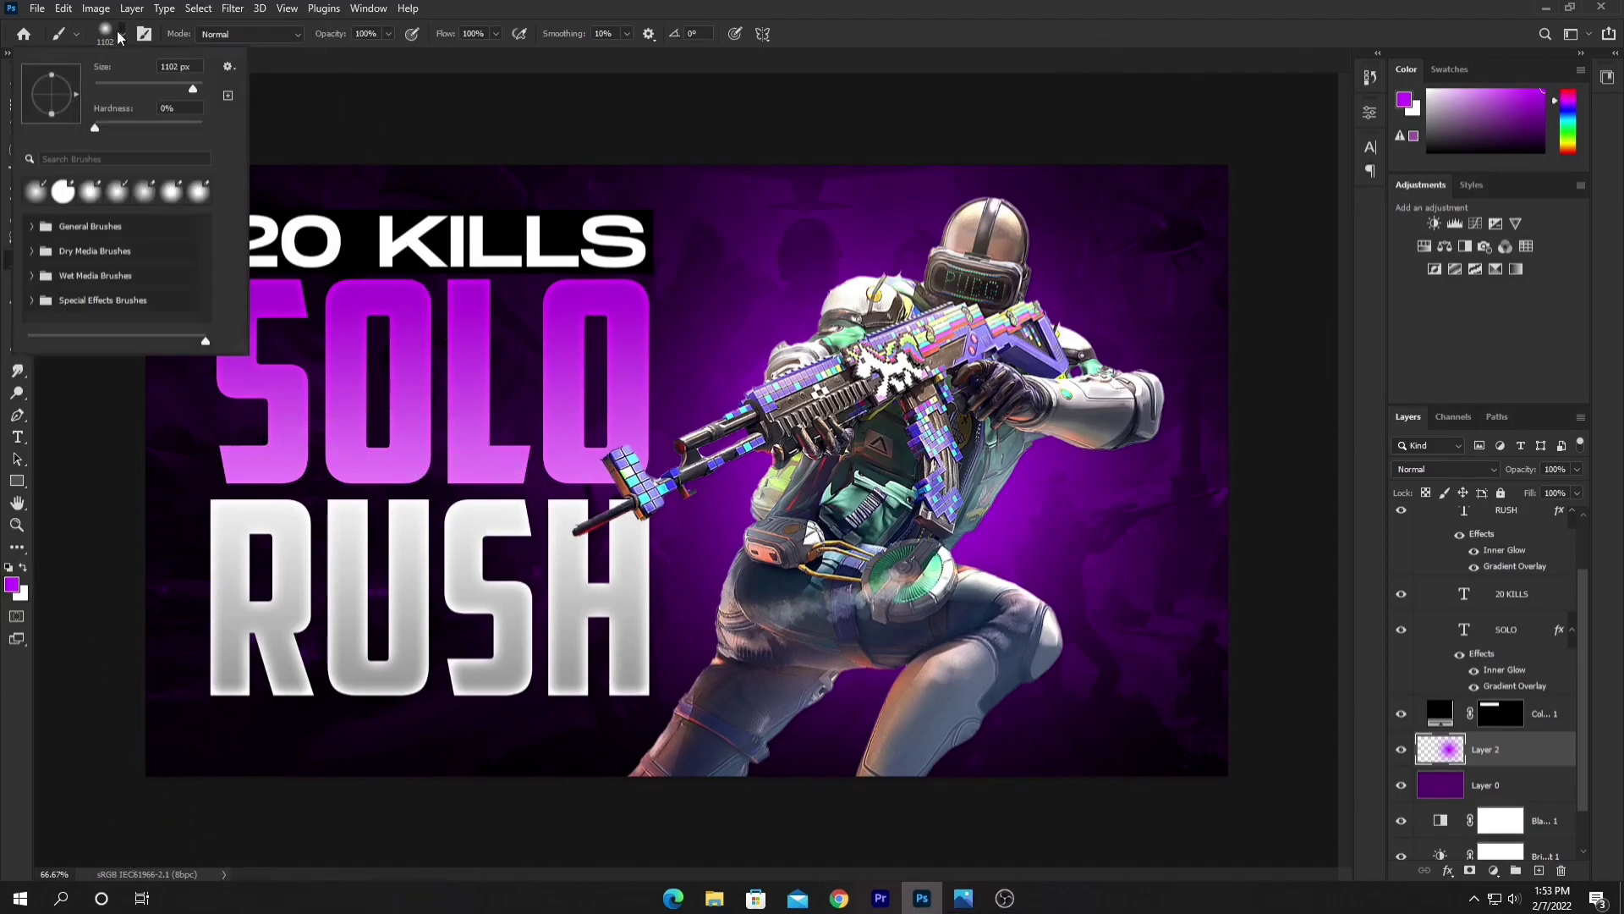
{"action": "left_click_drag", "start_coordinate": [193, 88], "coordinate": [195, 88]}
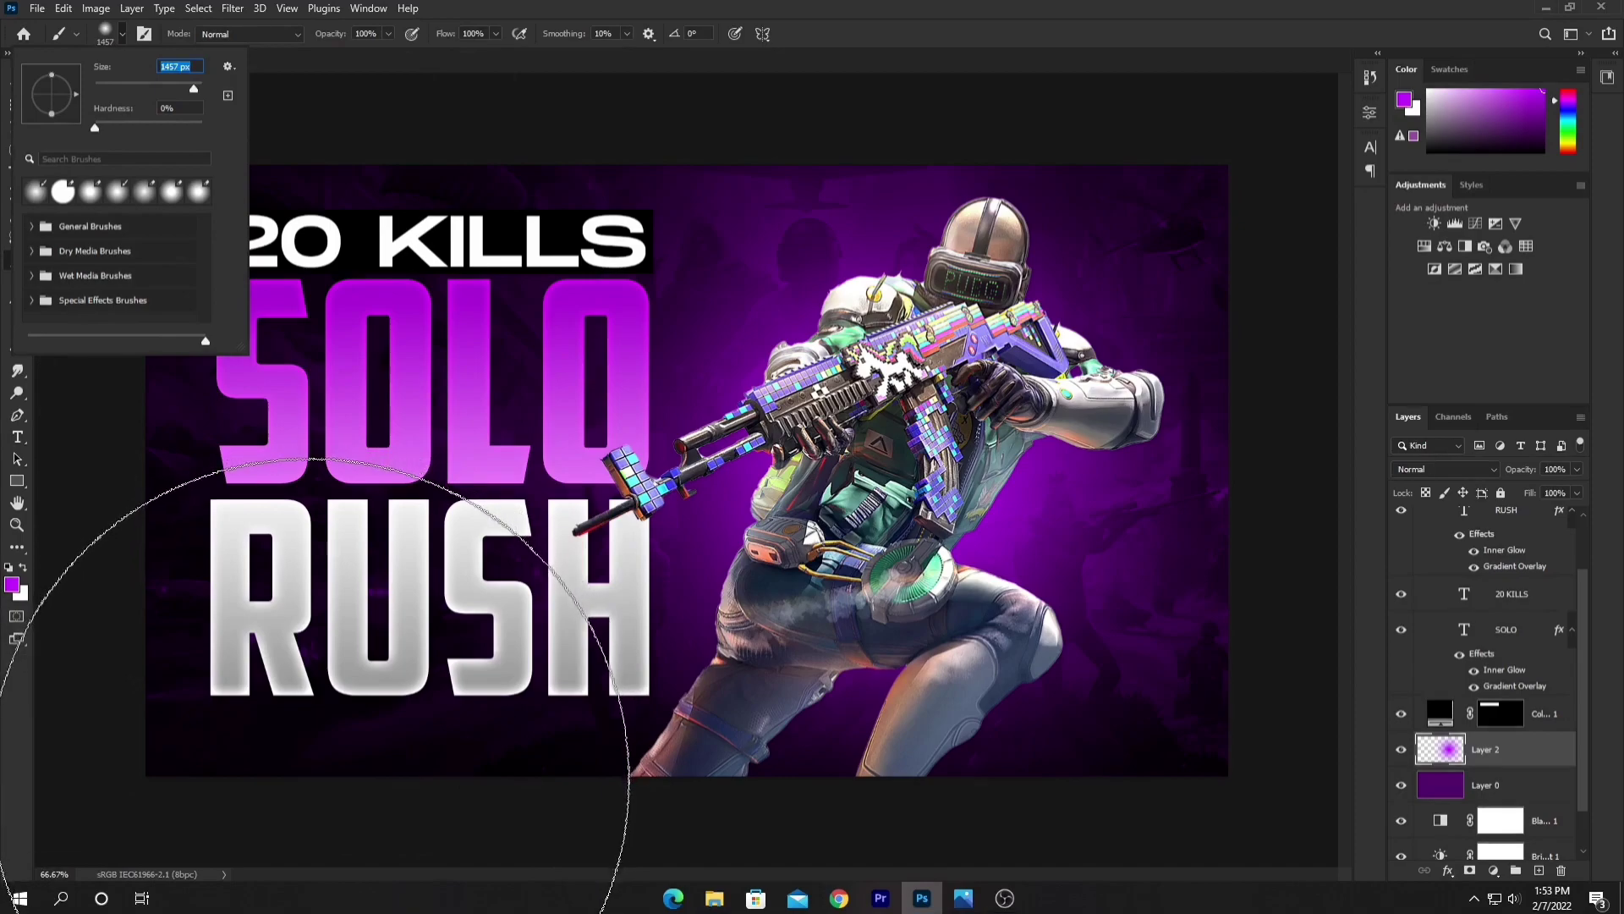
{"action": "key", "text": "Return"}
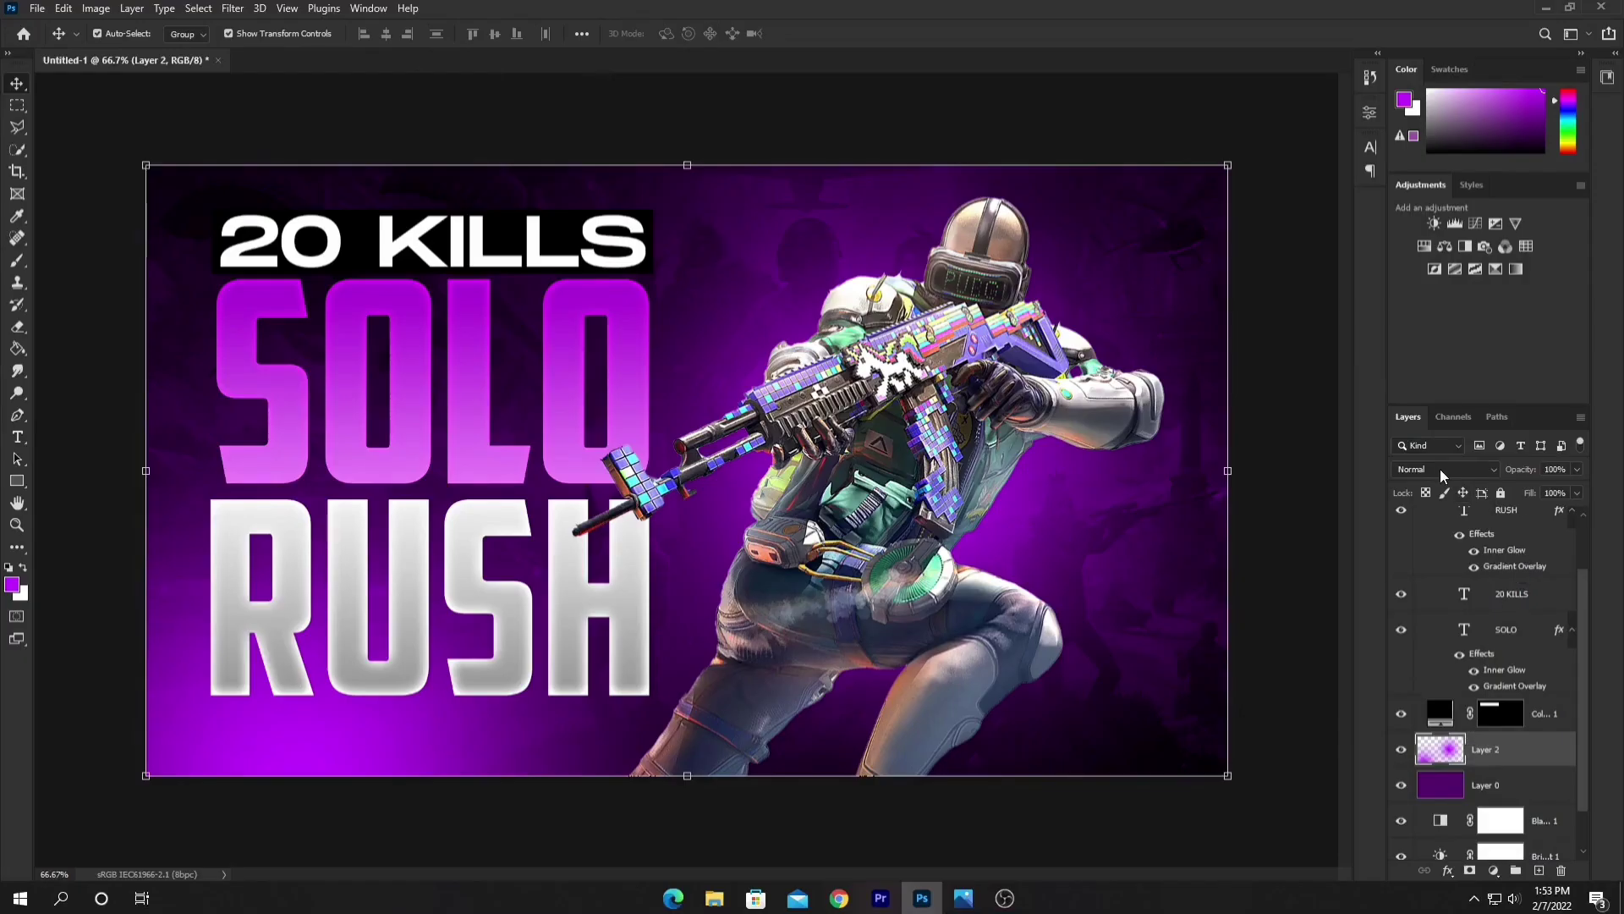
Set the glow layer's blend mode to Screen and its fill to 85%.
{"action": "left_click", "coordinate": [1443, 470]}
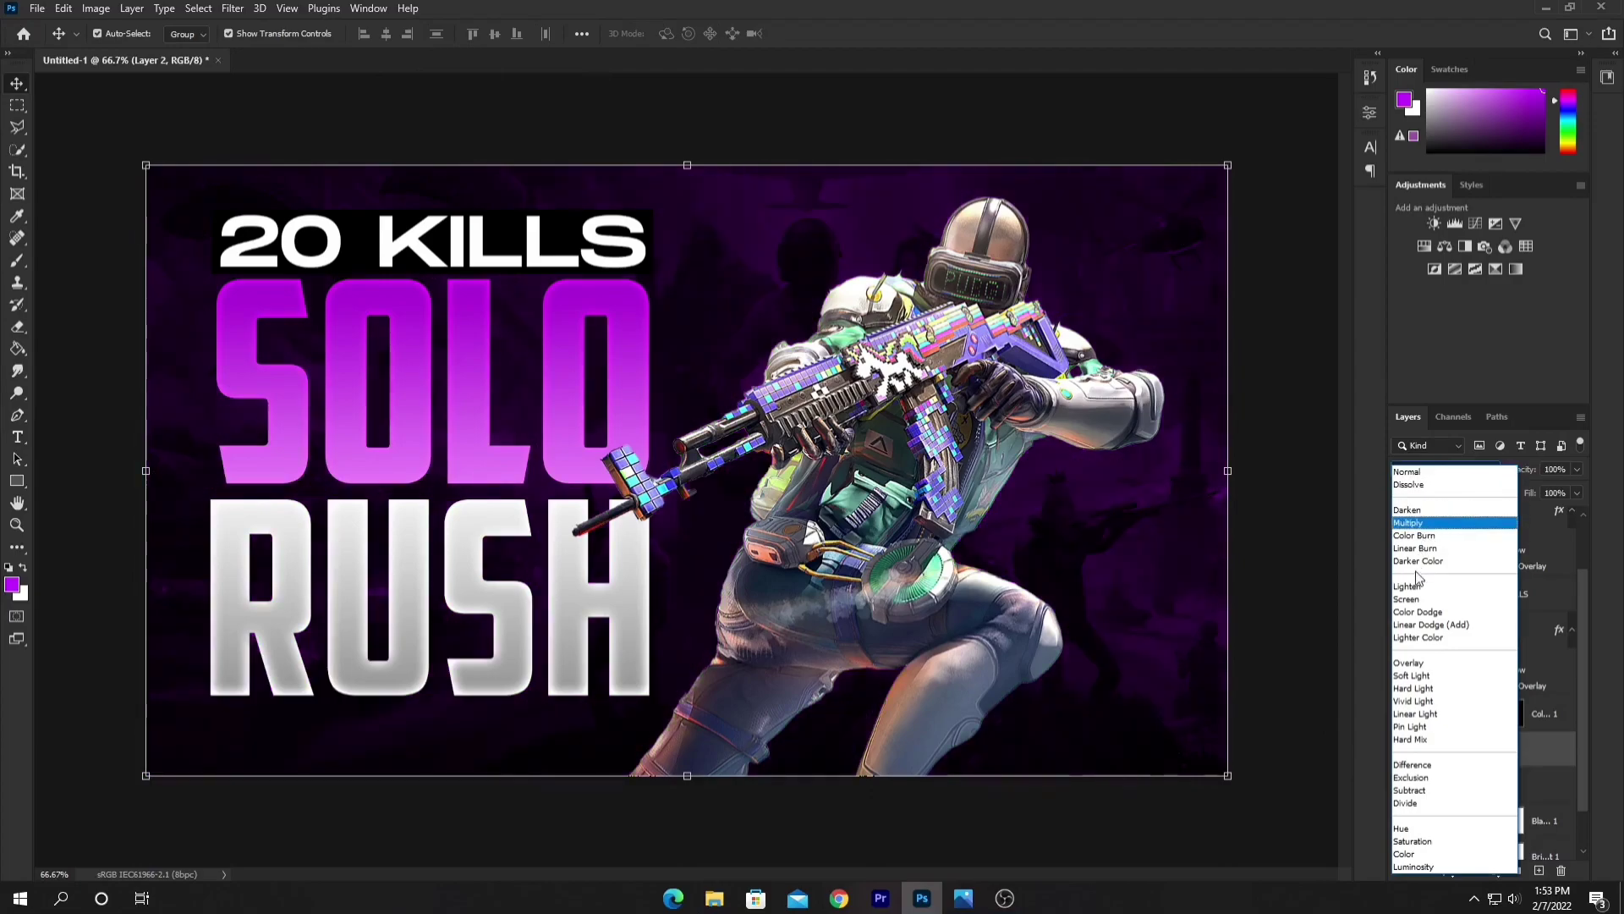
{"action": "left_click", "coordinate": [1423, 601]}
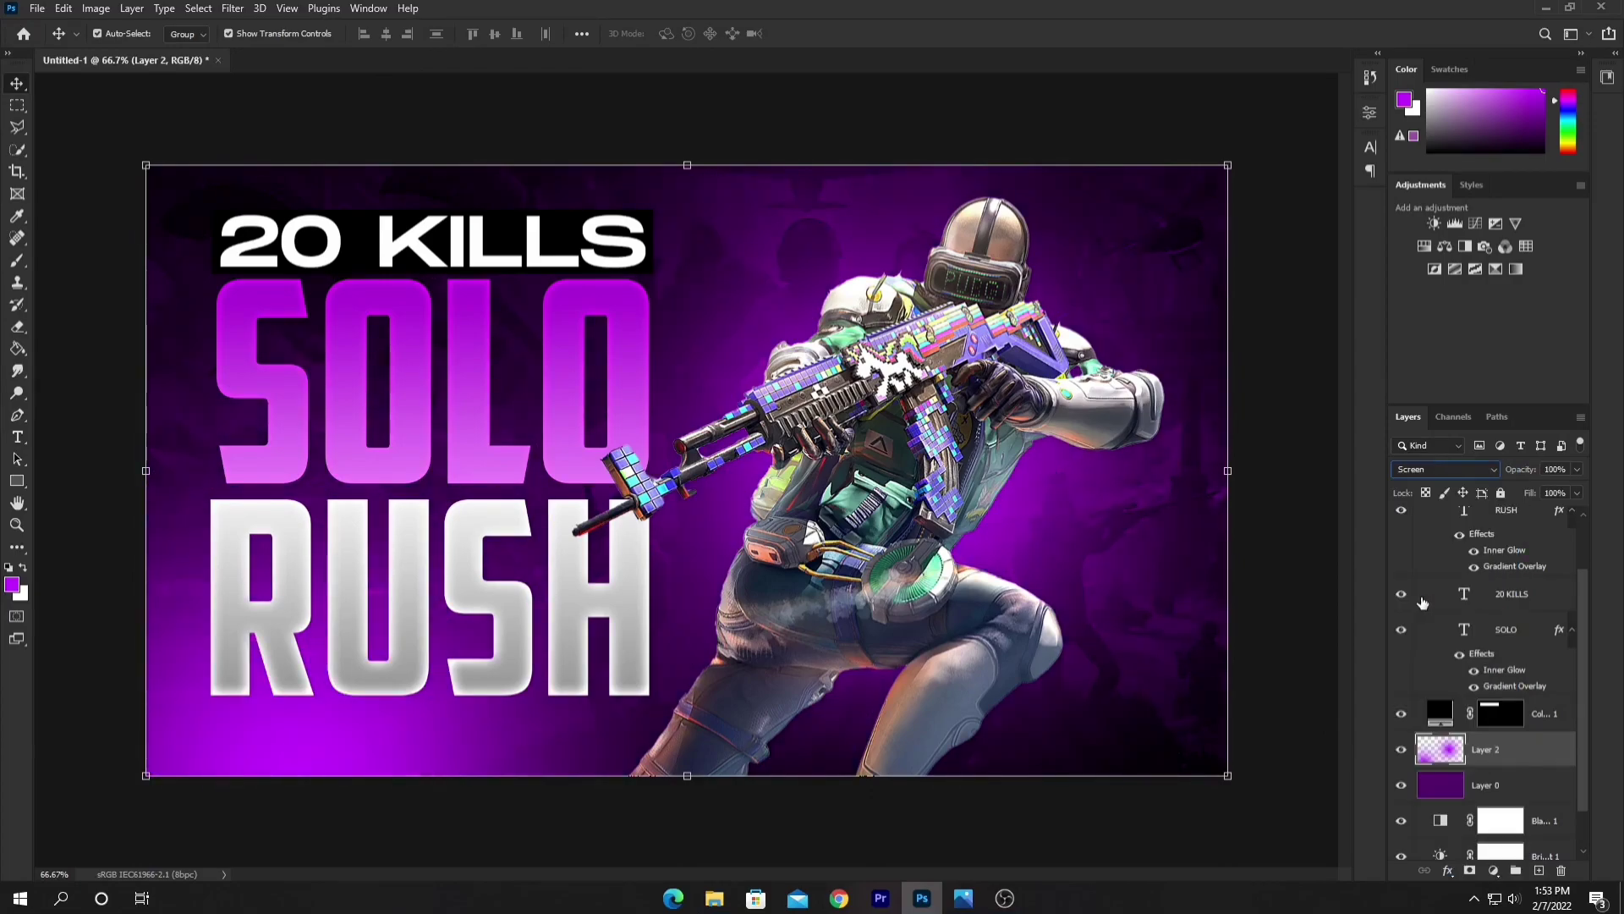
{"action": "left_click", "coordinate": [1574, 494]}
{"action": "left_click_drag", "start_coordinate": [1577, 514], "coordinate": [1570, 518]}
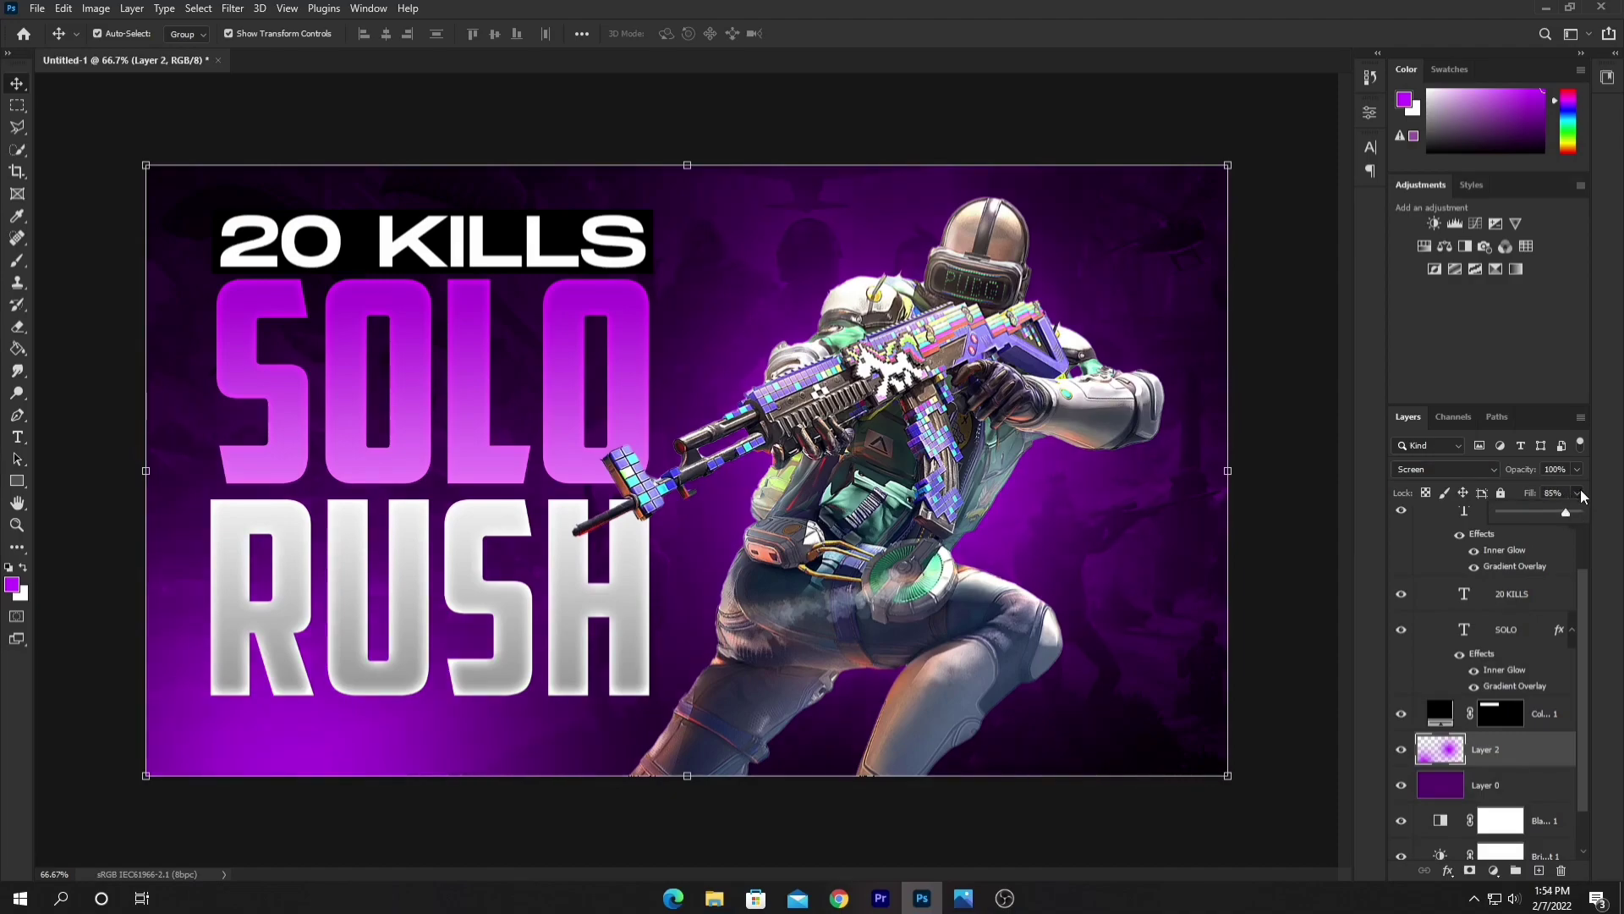
Add a Drop Shadow to the Texts group with 55% opacity and 27 px size, and apply it.
{"action": "scroll", "coordinate": [1467, 681], "scroll_direction": "up", "scroll_amount": 2}
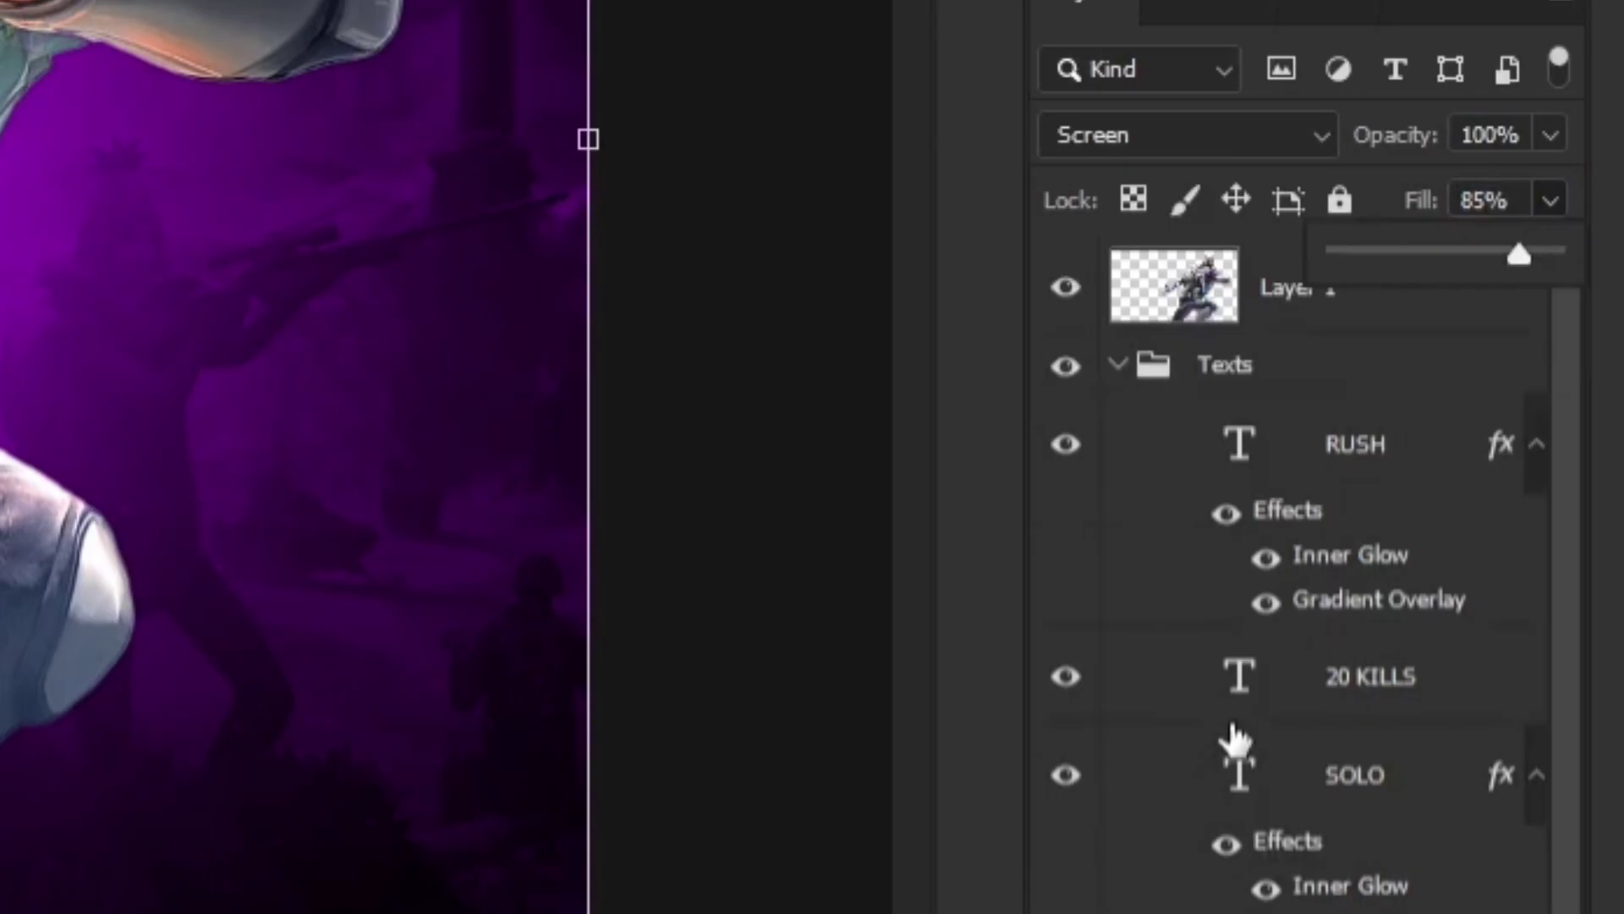
{"action": "left_click", "coordinate": [1500, 558]}
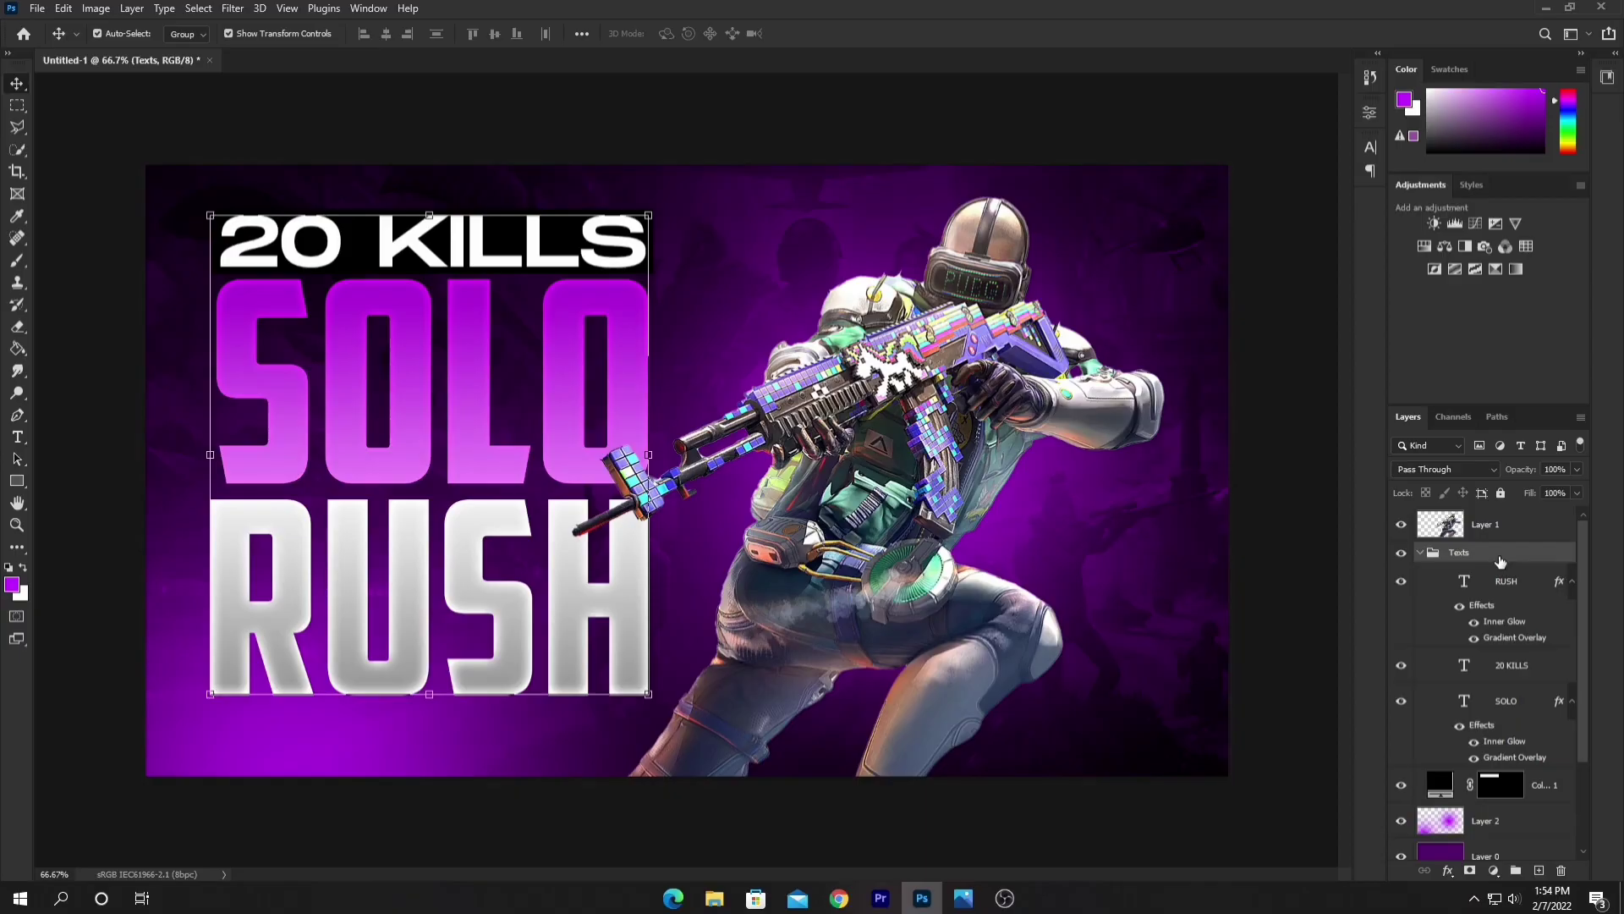
{"action": "double_click", "coordinate": [1500, 559]}
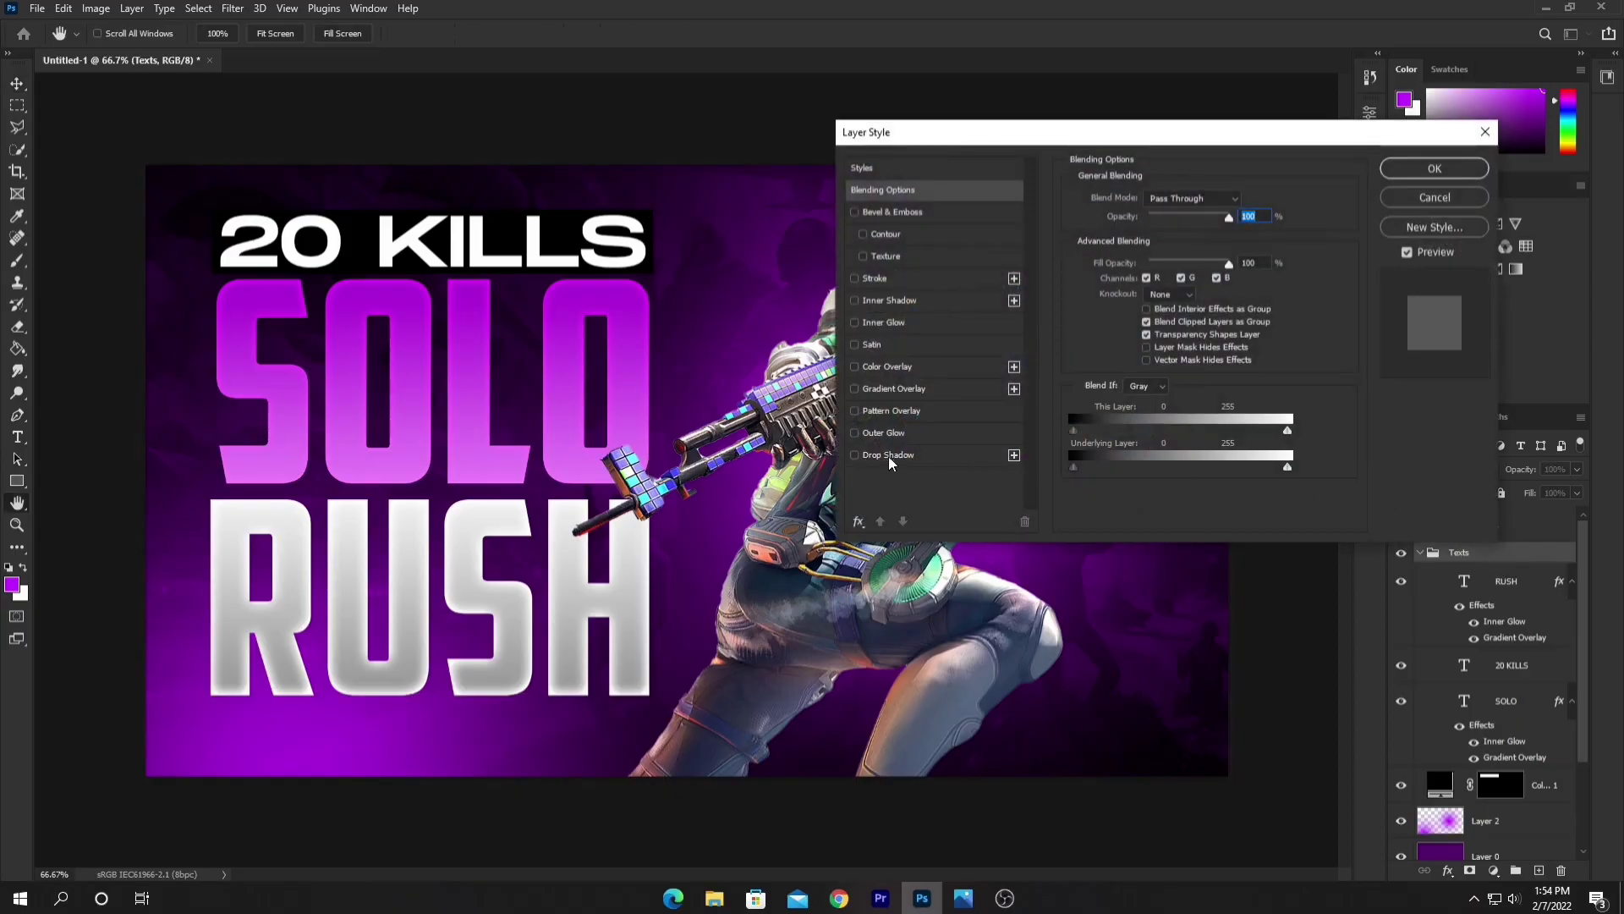
{"action": "left_click", "coordinate": [917, 457]}
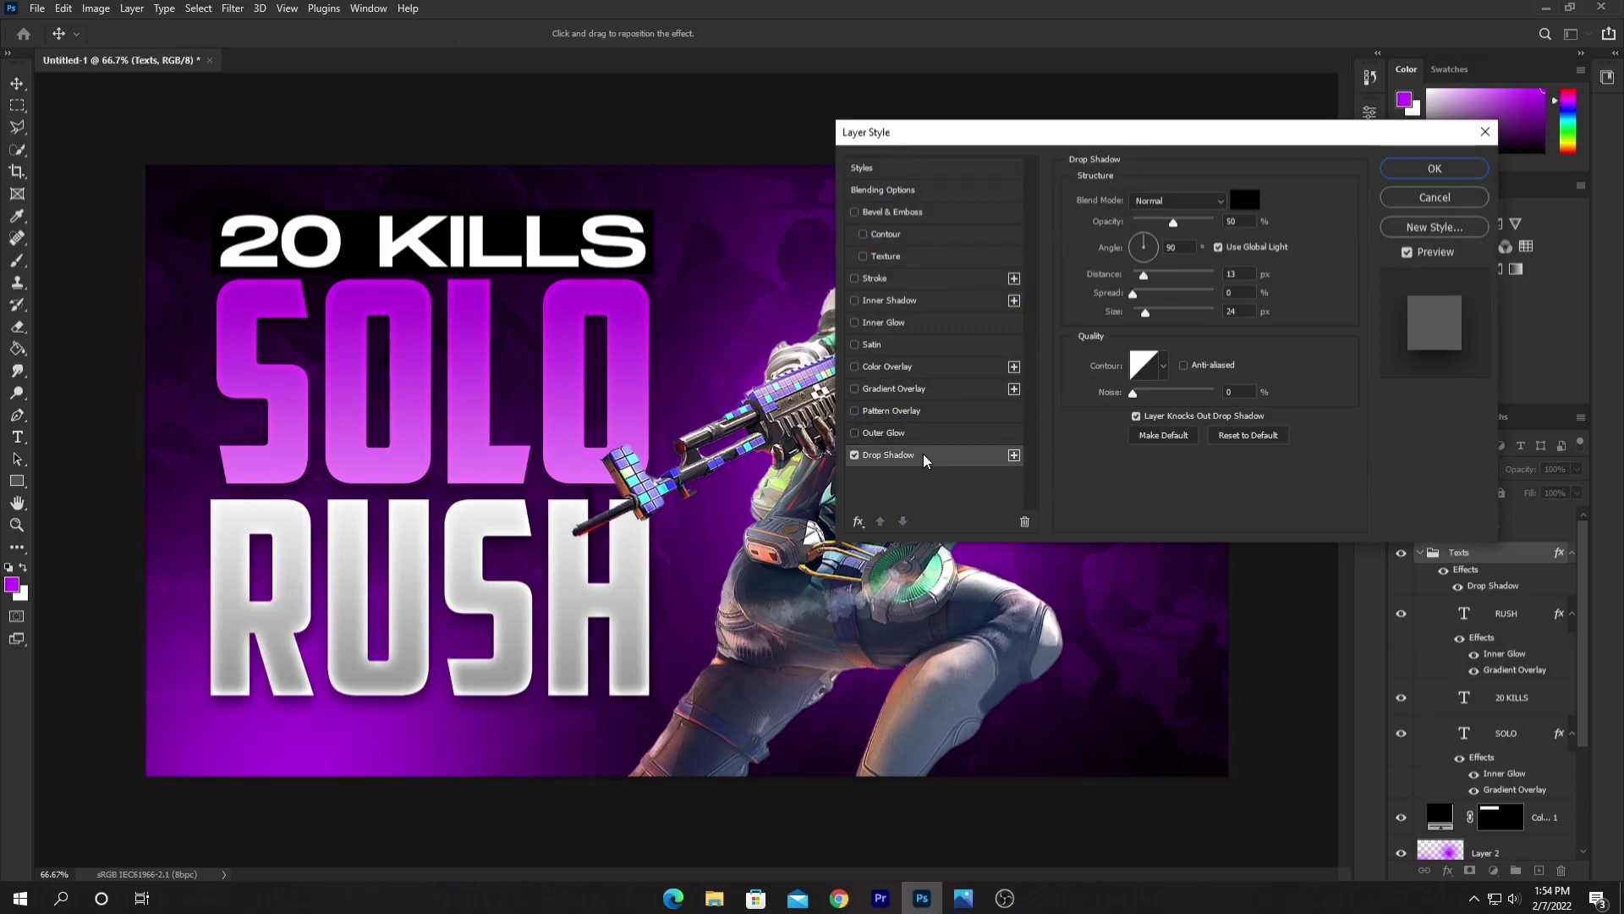
{"action": "mouse_move", "coordinate": [1147, 311]}
{"action": "left_mouse_down"}
{"action": "mouse_move", "coordinate": [1170, 313]}
{"action": "mouse_move", "coordinate": [1149, 312]}
{"action": "left_mouse_up"}
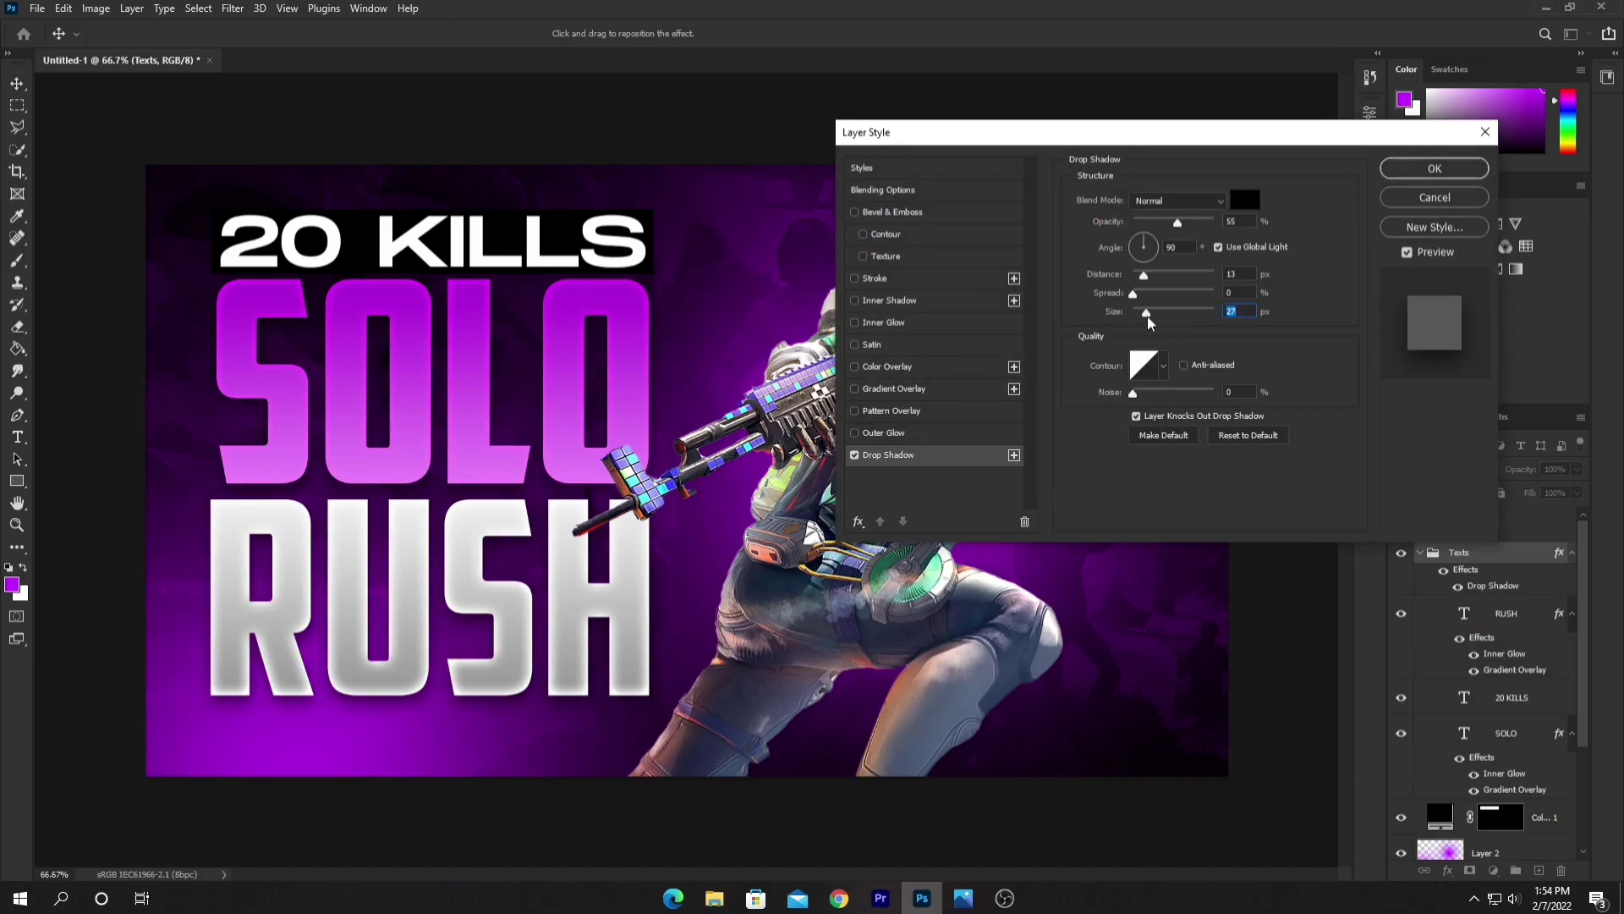
{"action": "left_click", "coordinate": [1406, 169]}
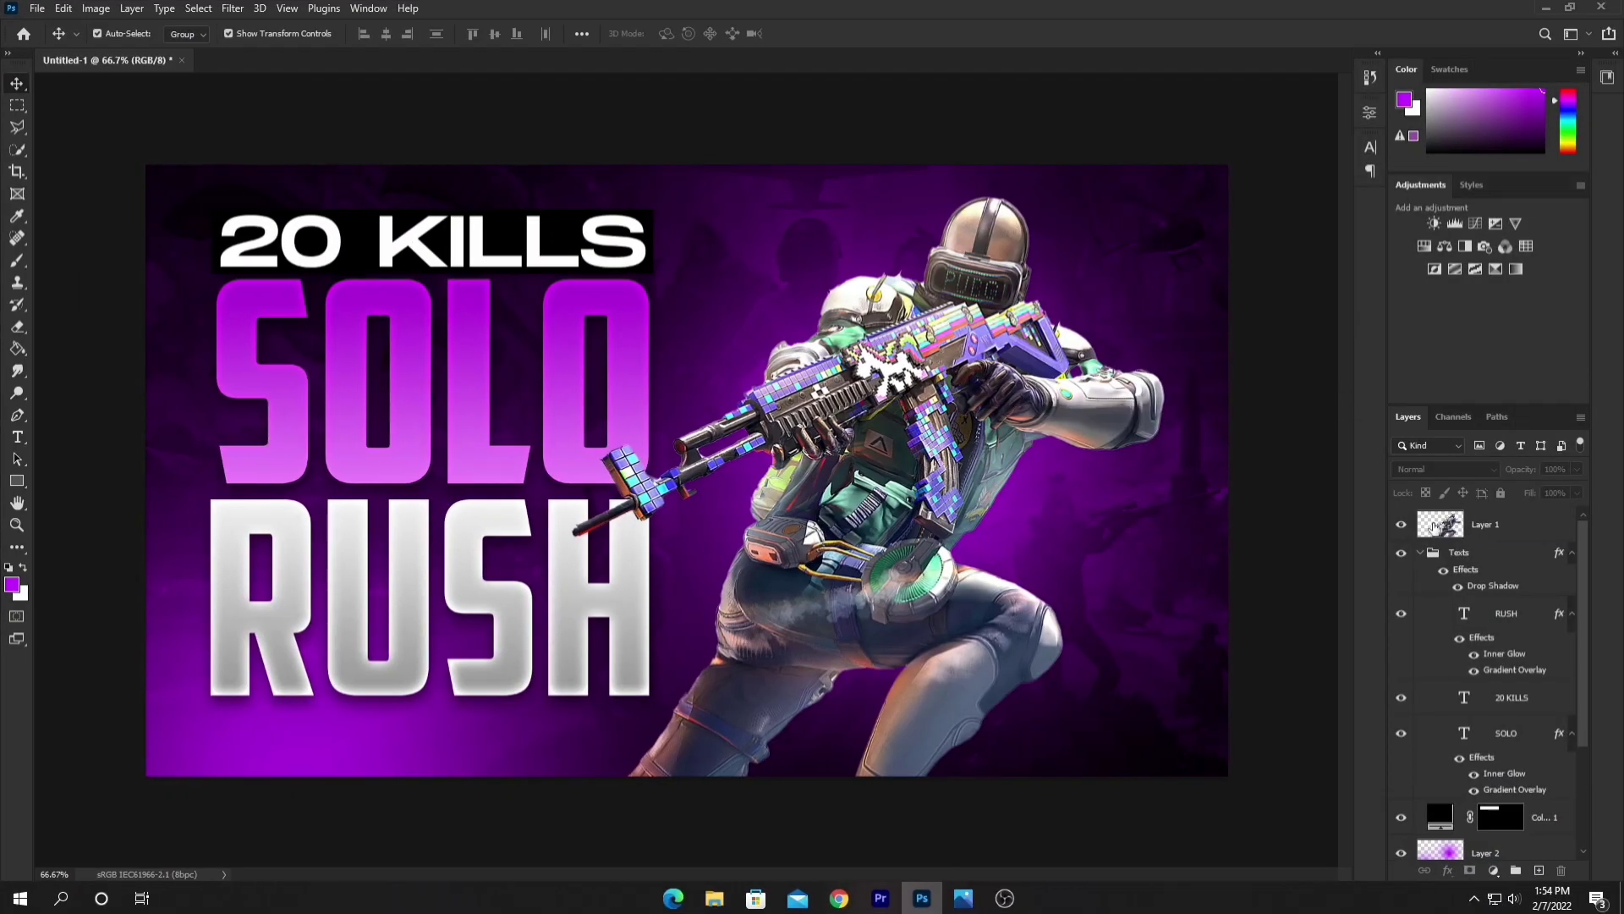
Place the BGMI Logo image above the character layer, scale it to about 15% and position it in the canvas's upper-right corner.
{"action": "left_click", "coordinate": [1438, 528]}
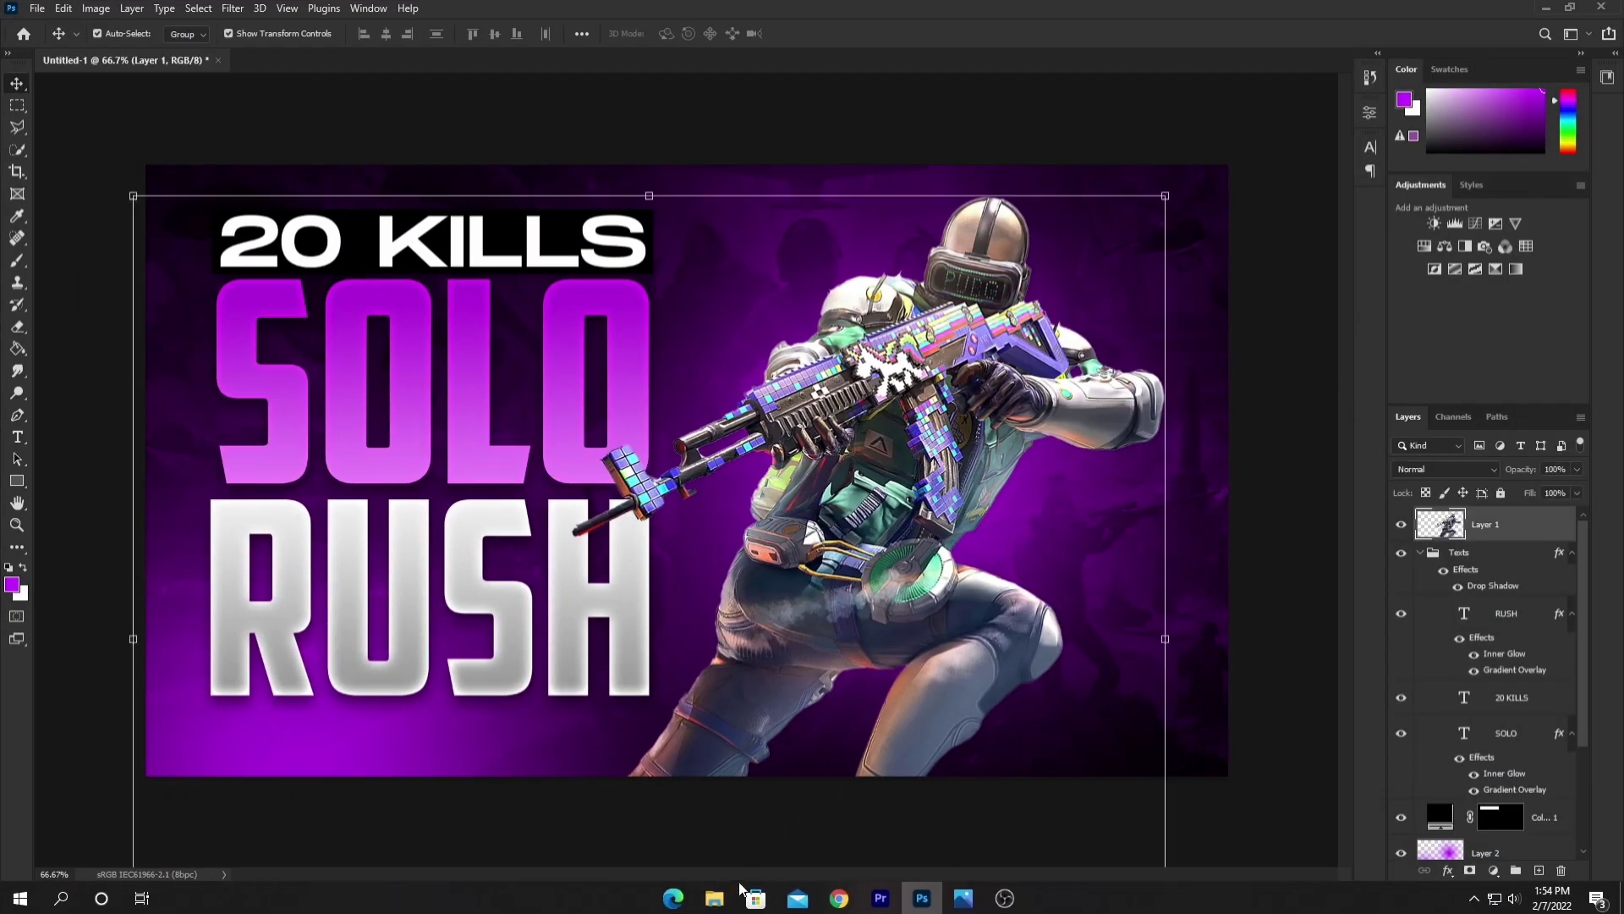
{"action": "left_click", "coordinate": [715, 898]}
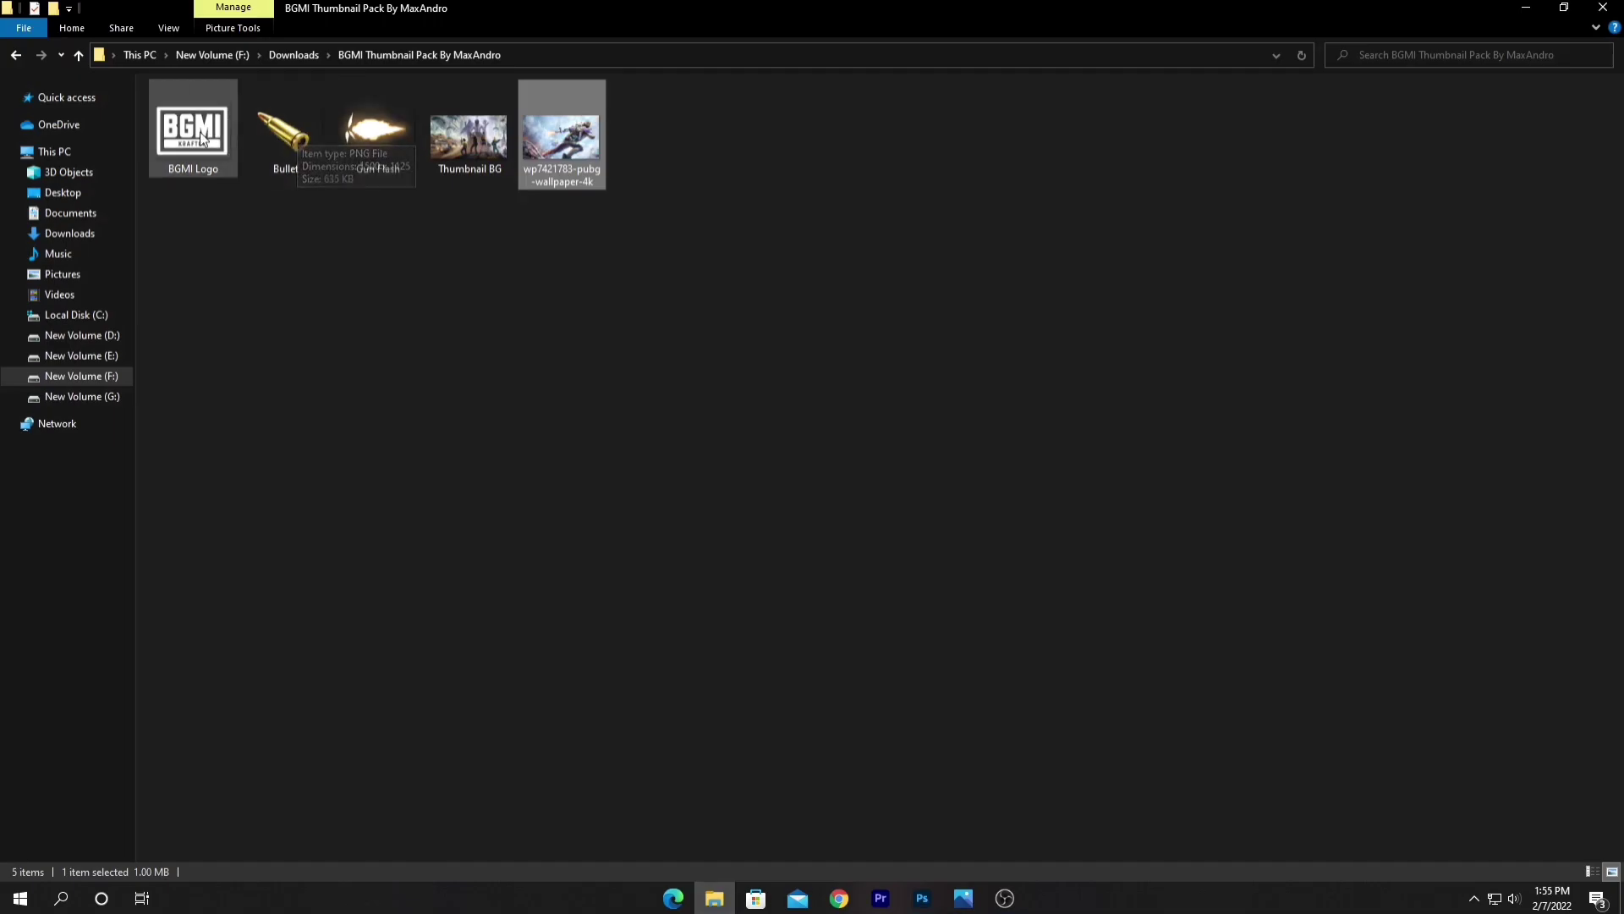
{"action": "left_click_drag", "start_coordinate": [200, 132], "coordinate": [893, 548]}
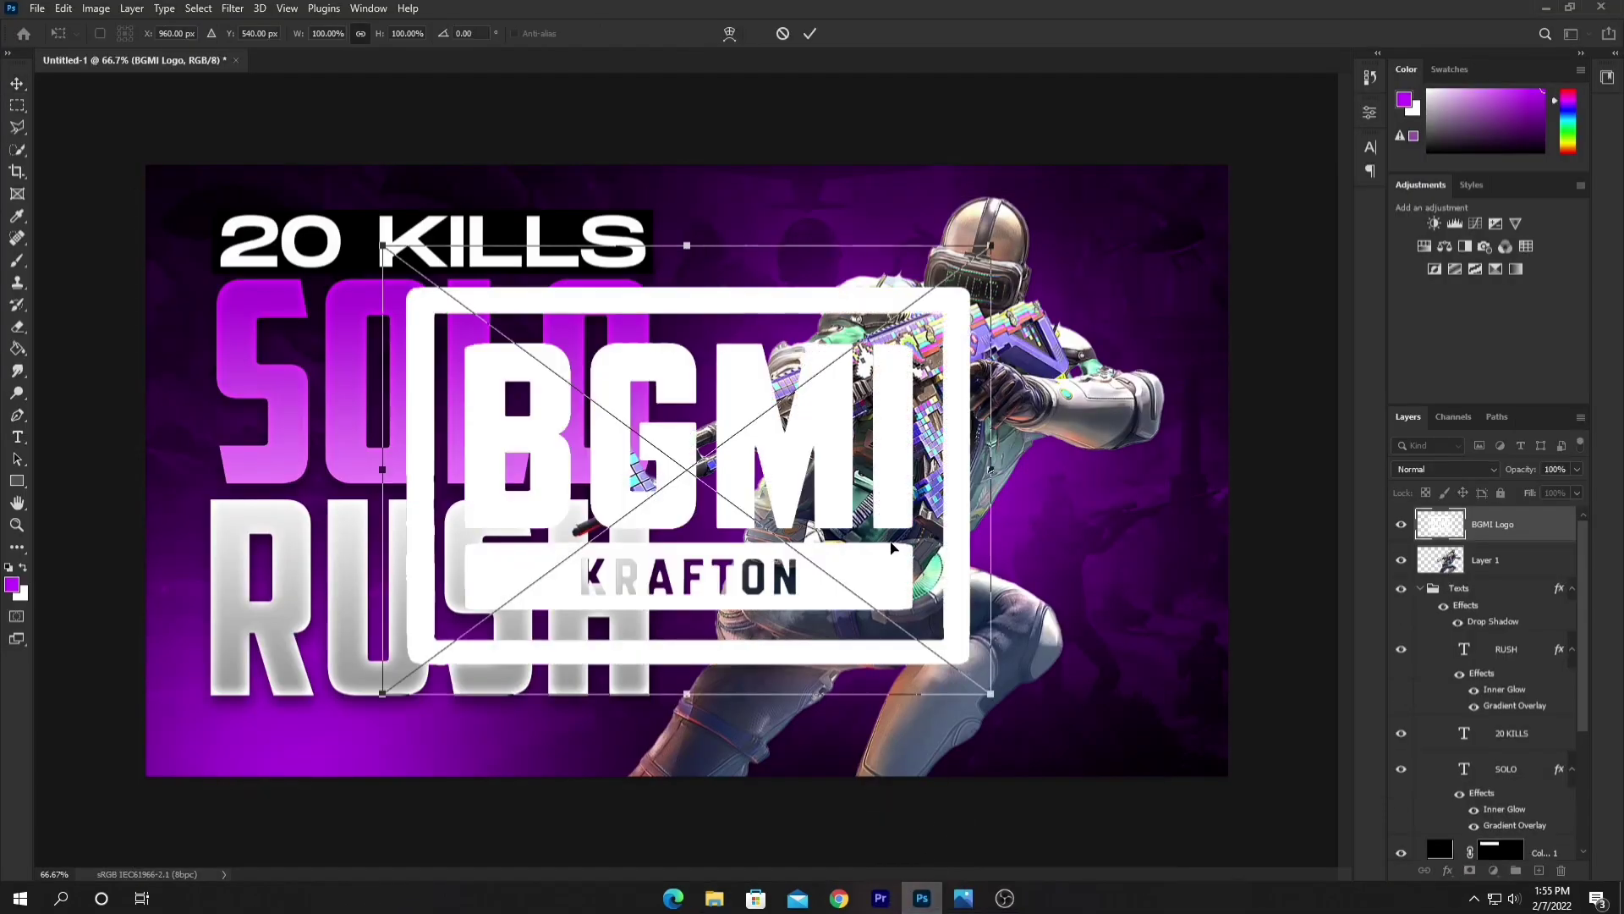
{"action": "left_click_drag", "start_coordinate": [995, 692], "coordinate": [1147, 247]}
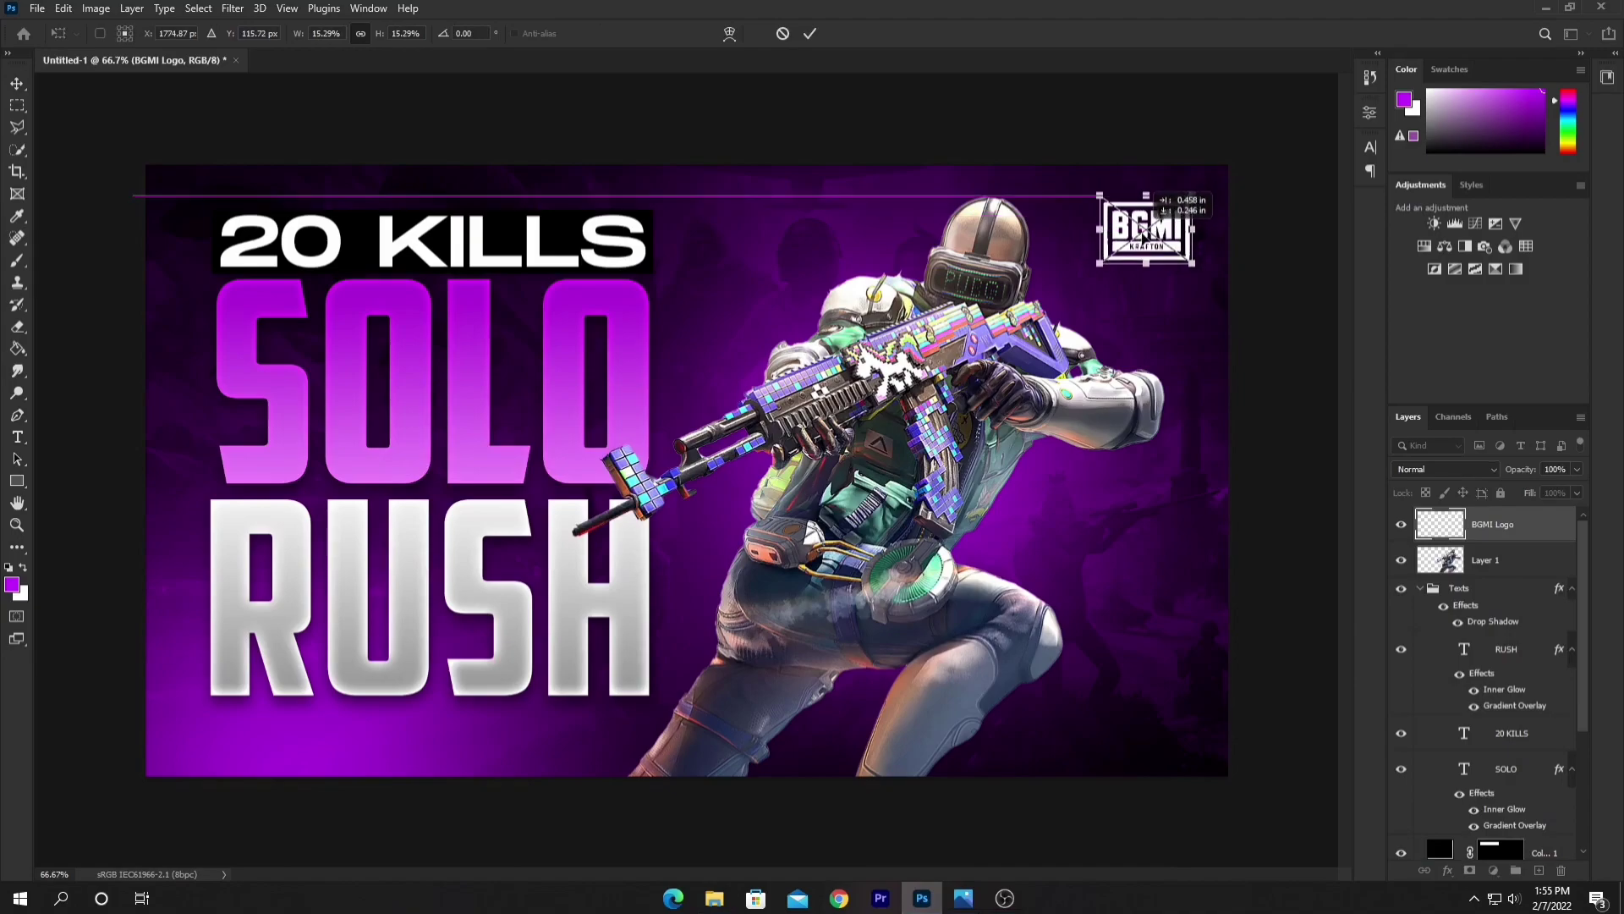
{"action": "left_click", "coordinate": [809, 34]}
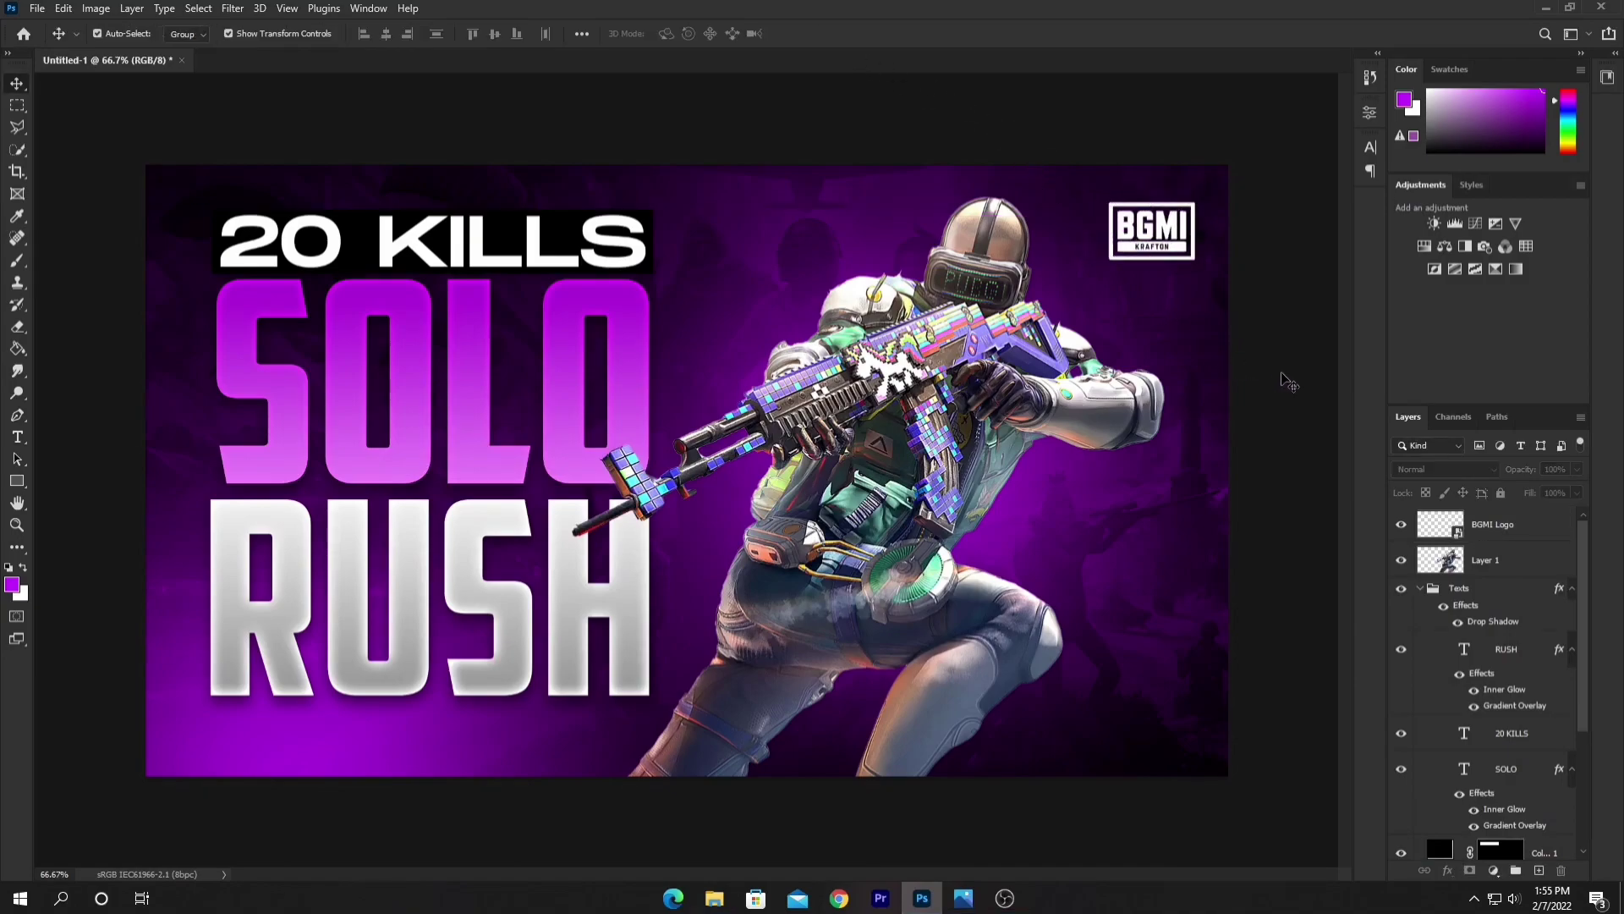
Place the Gun Flash image, scale it to about 32%, rotate it about 153° and align it with the rifle's muzzle.
{"action": "left_click", "coordinate": [715, 899]}
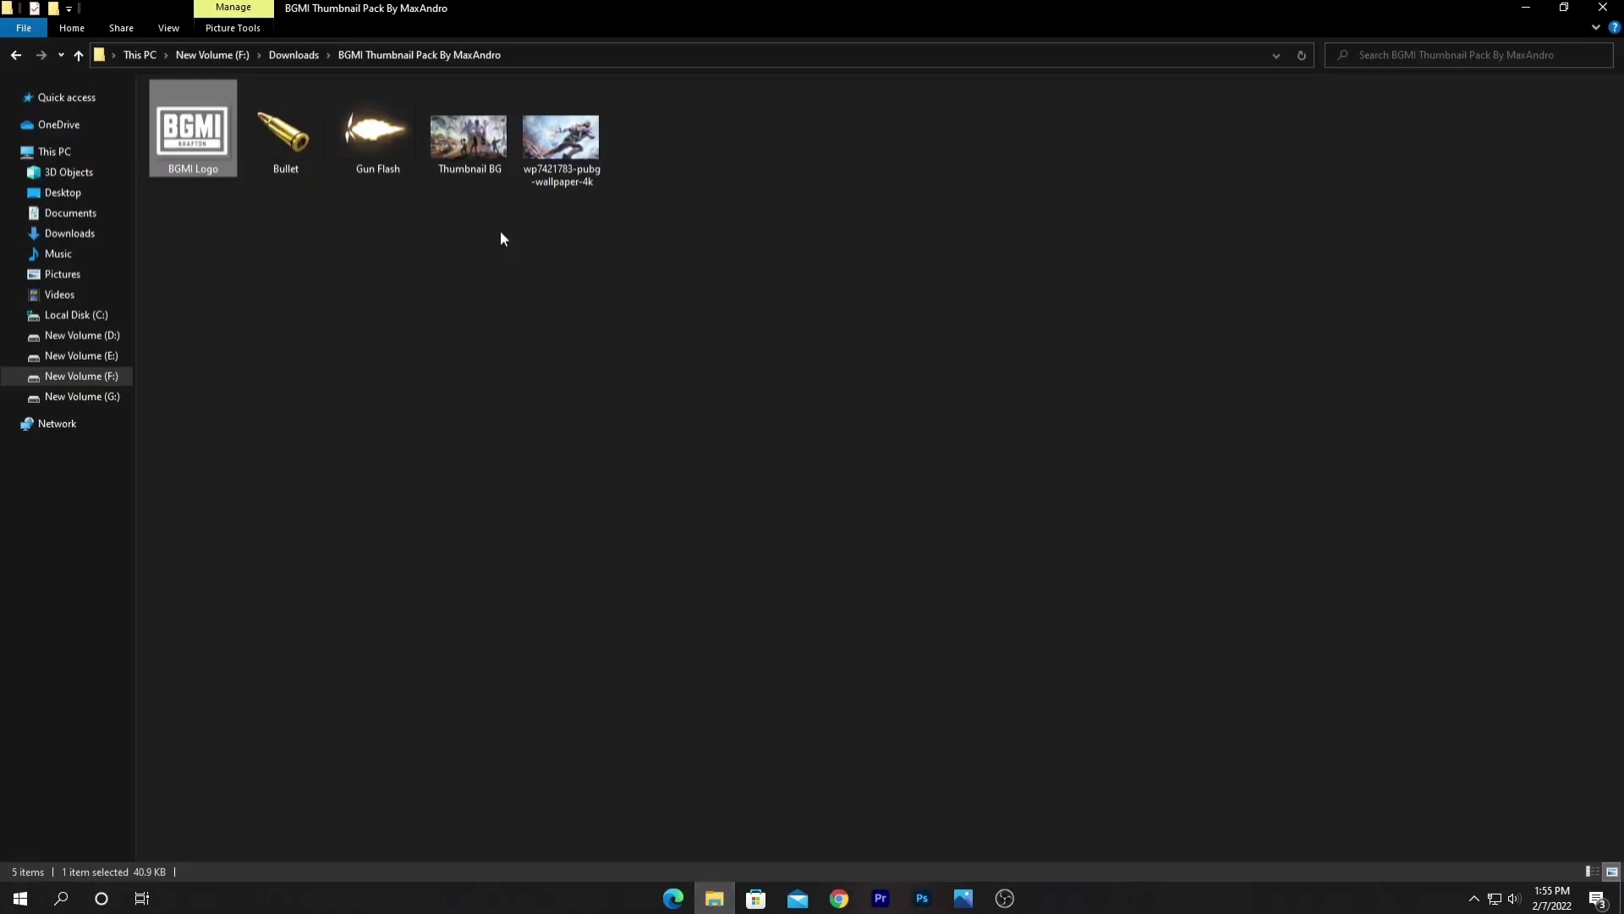
{"action": "left_click_drag", "start_coordinate": [372, 136], "coordinate": [689, 457]}
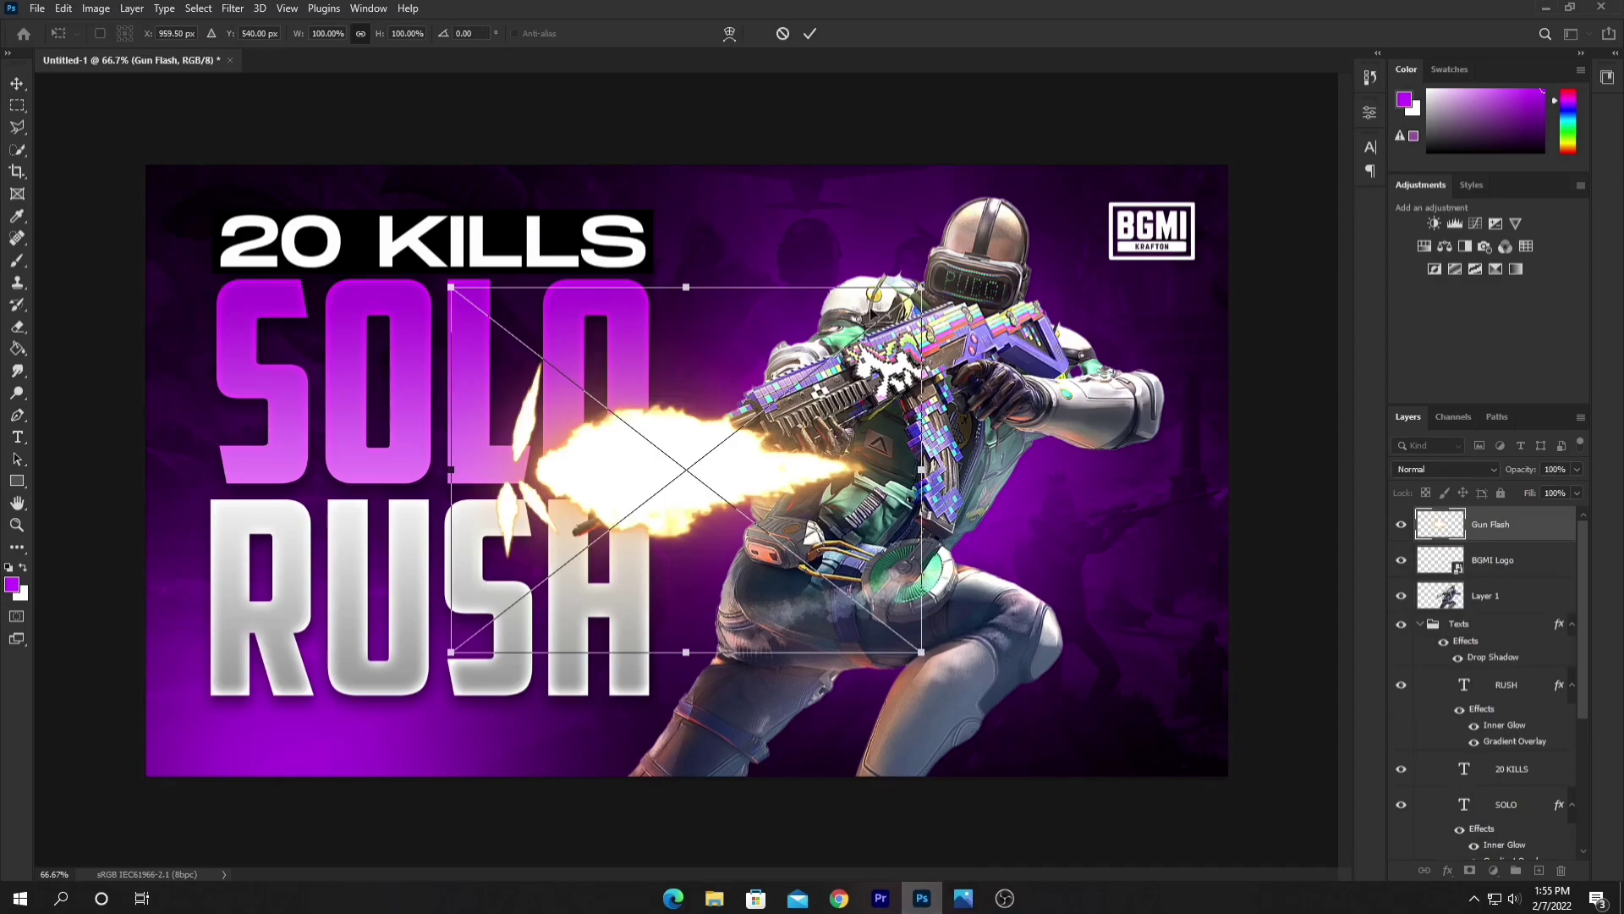
{"action": "left_click_drag", "start_coordinate": [931, 279], "coordinate": [614, 636]}
{"action": "left_click_drag", "start_coordinate": [979, 527], "coordinate": [566, 553]}
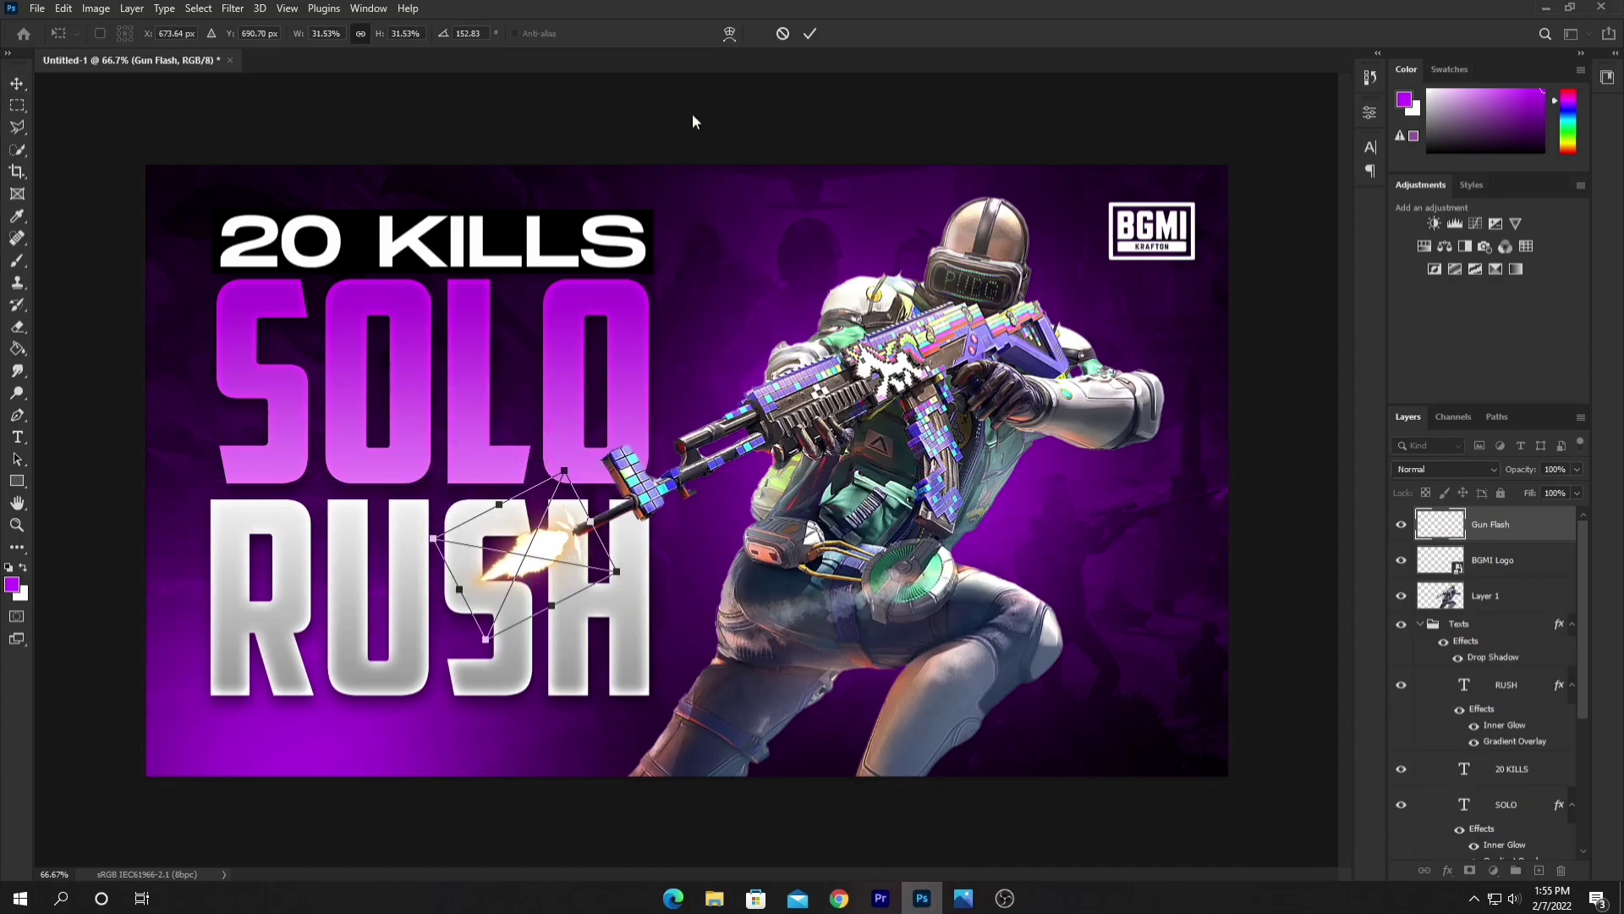
{"action": "left_click", "coordinate": [810, 34]}
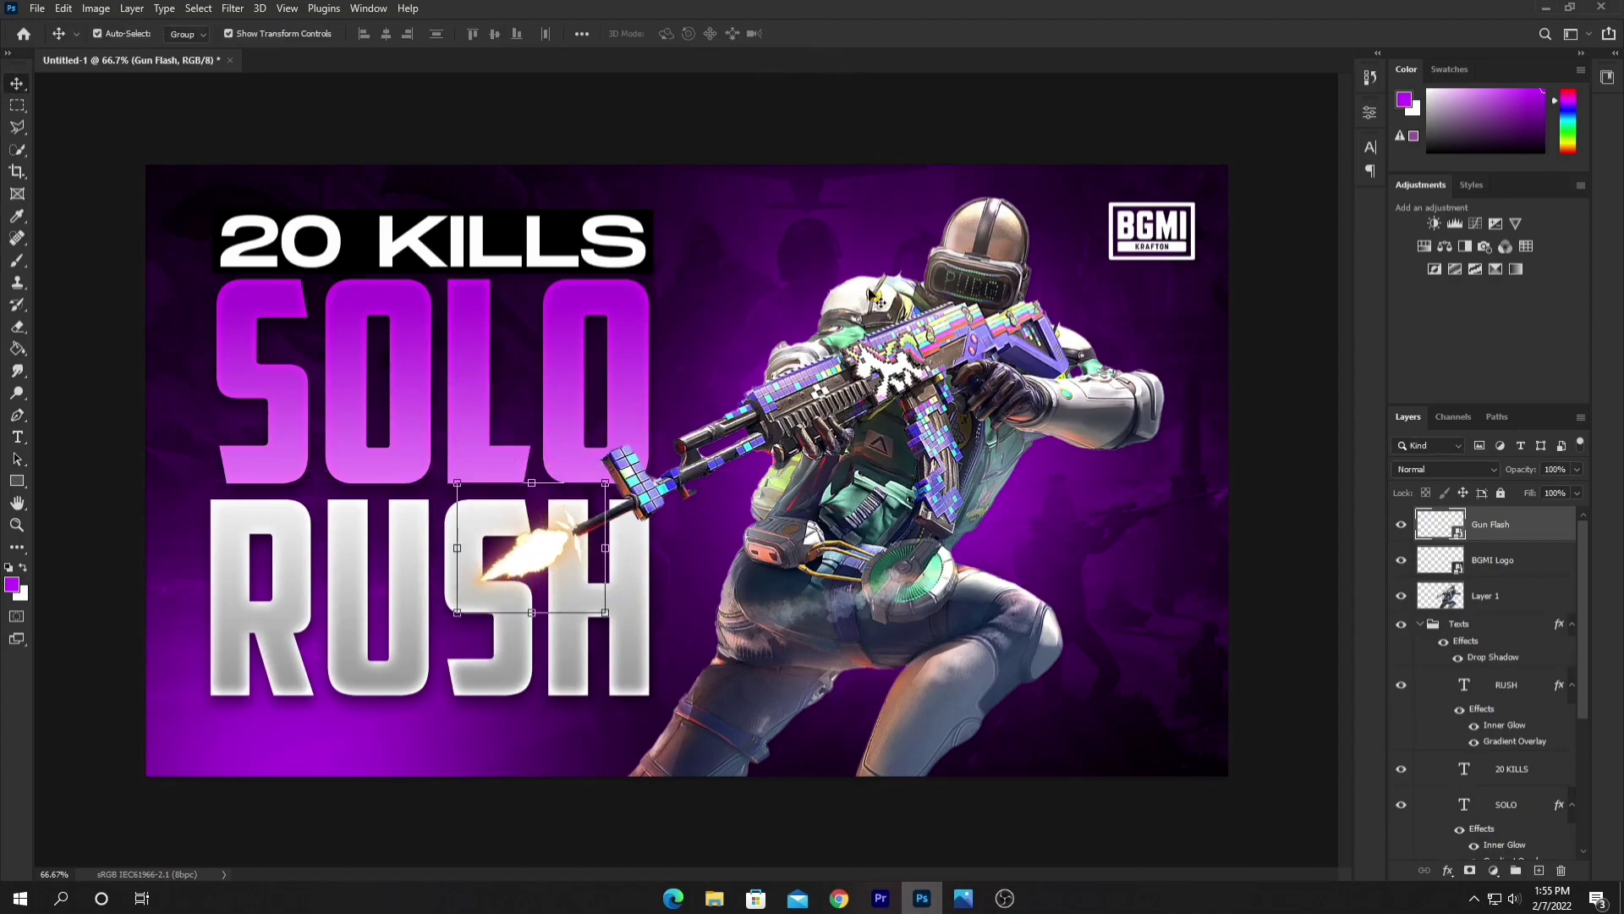
Place the Bullet image, scale it to about 28% and position it in the canvas's lower-left corner.
{"action": "left_click", "coordinate": [715, 898]}
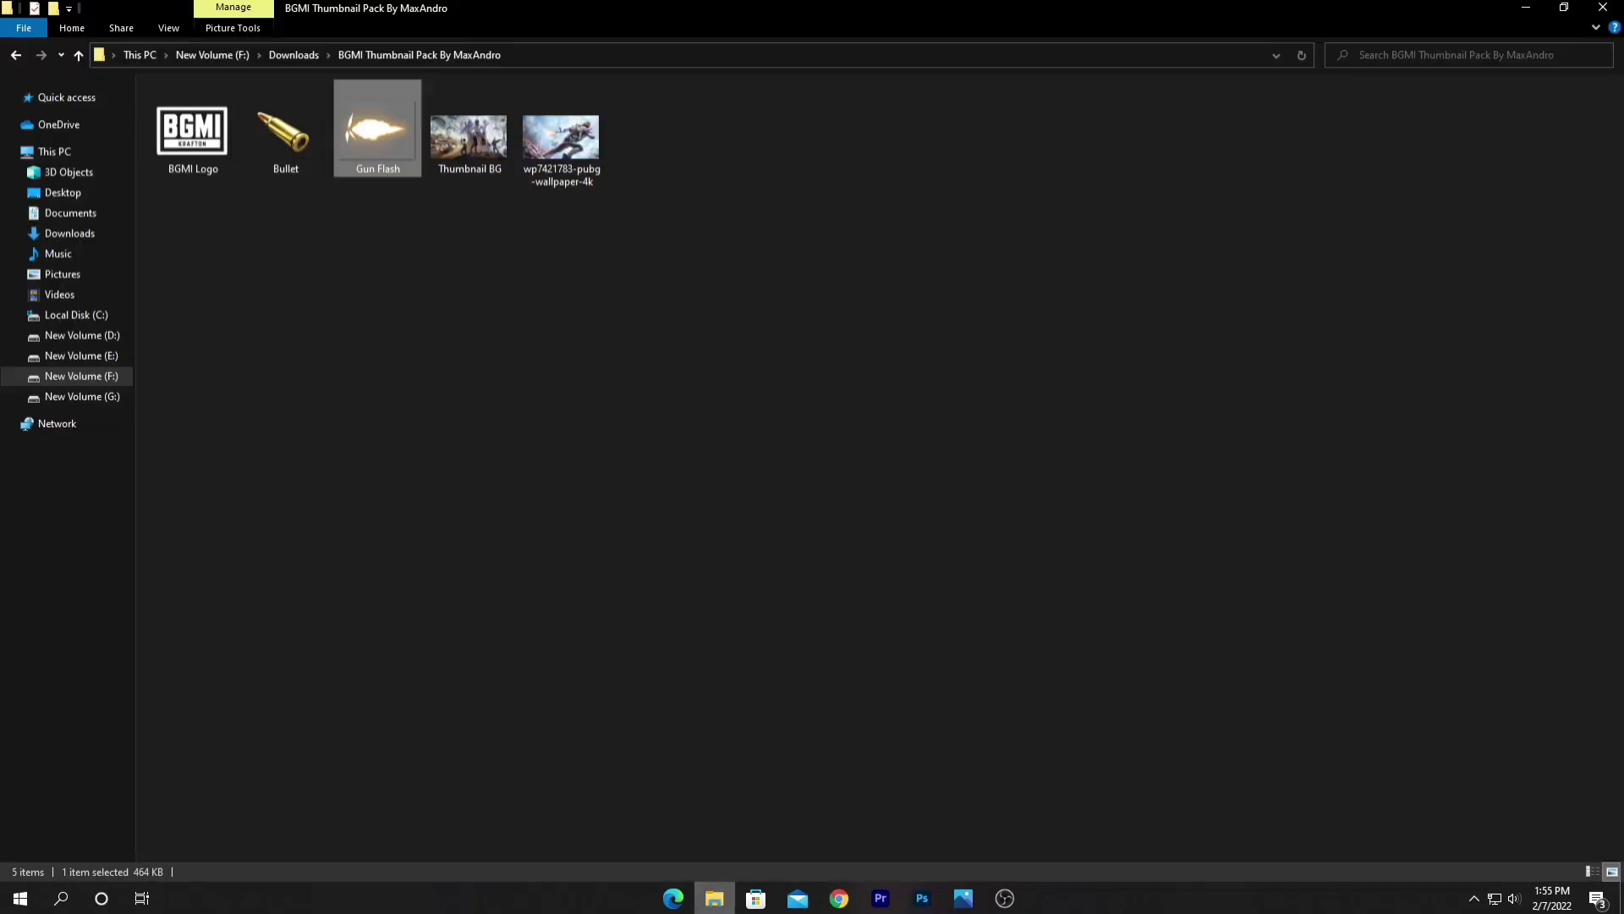
{"action": "left_click_drag", "start_coordinate": [291, 118], "coordinate": [779, 533]}
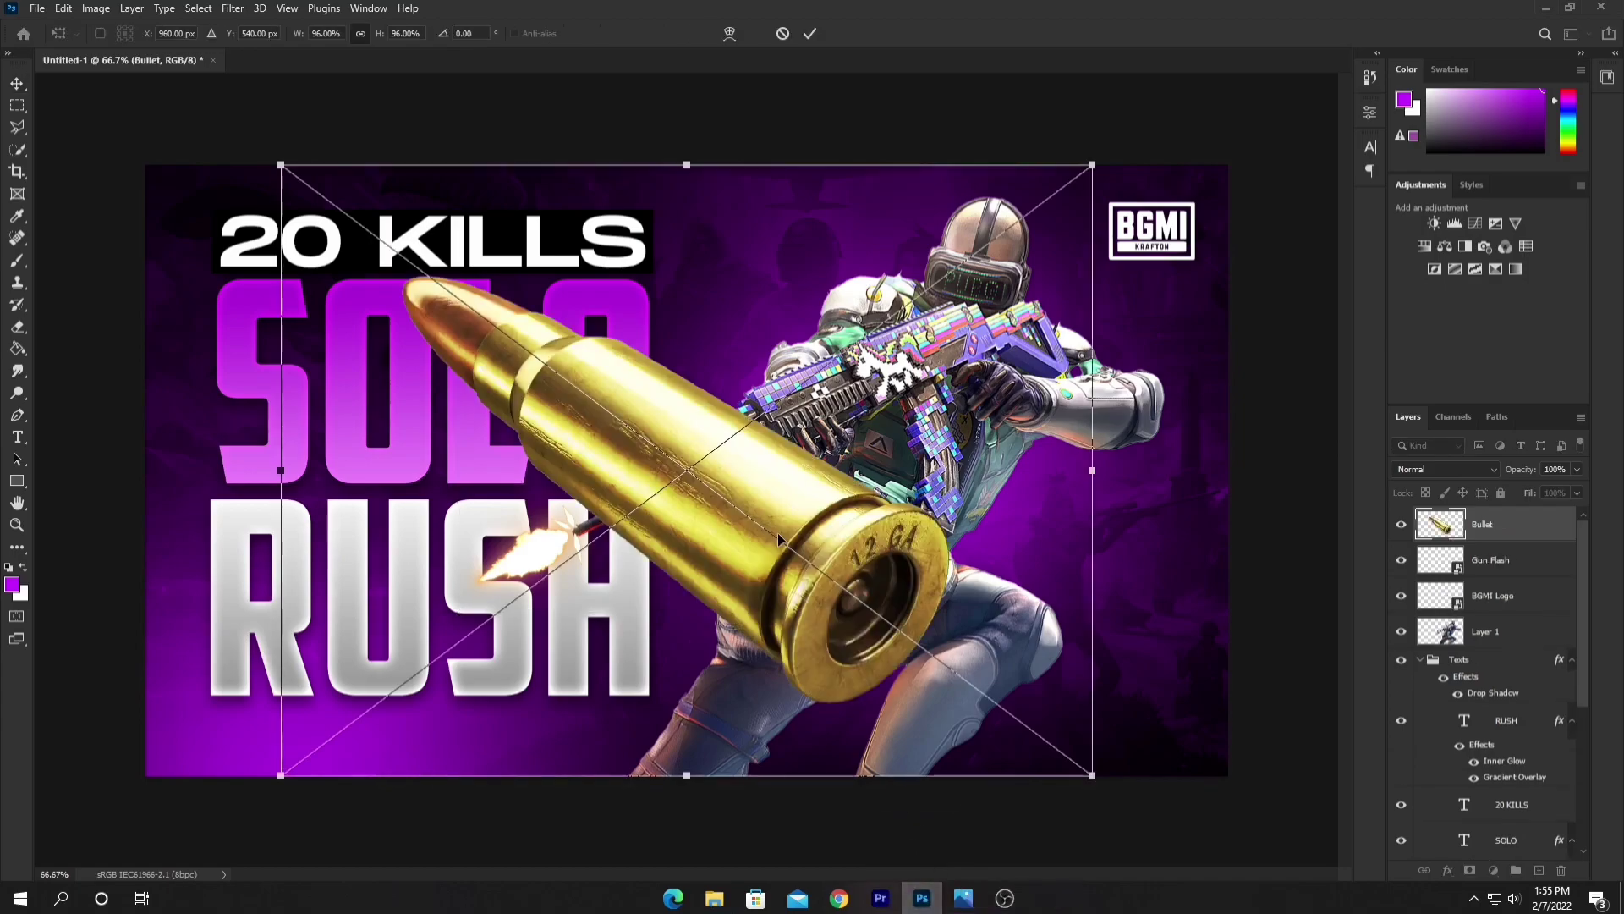
{"action": "left_click_drag", "start_coordinate": [1094, 158], "coordinate": [514, 467]}
{"action": "left_click_drag", "start_coordinate": [450, 672], "coordinate": [282, 699]}
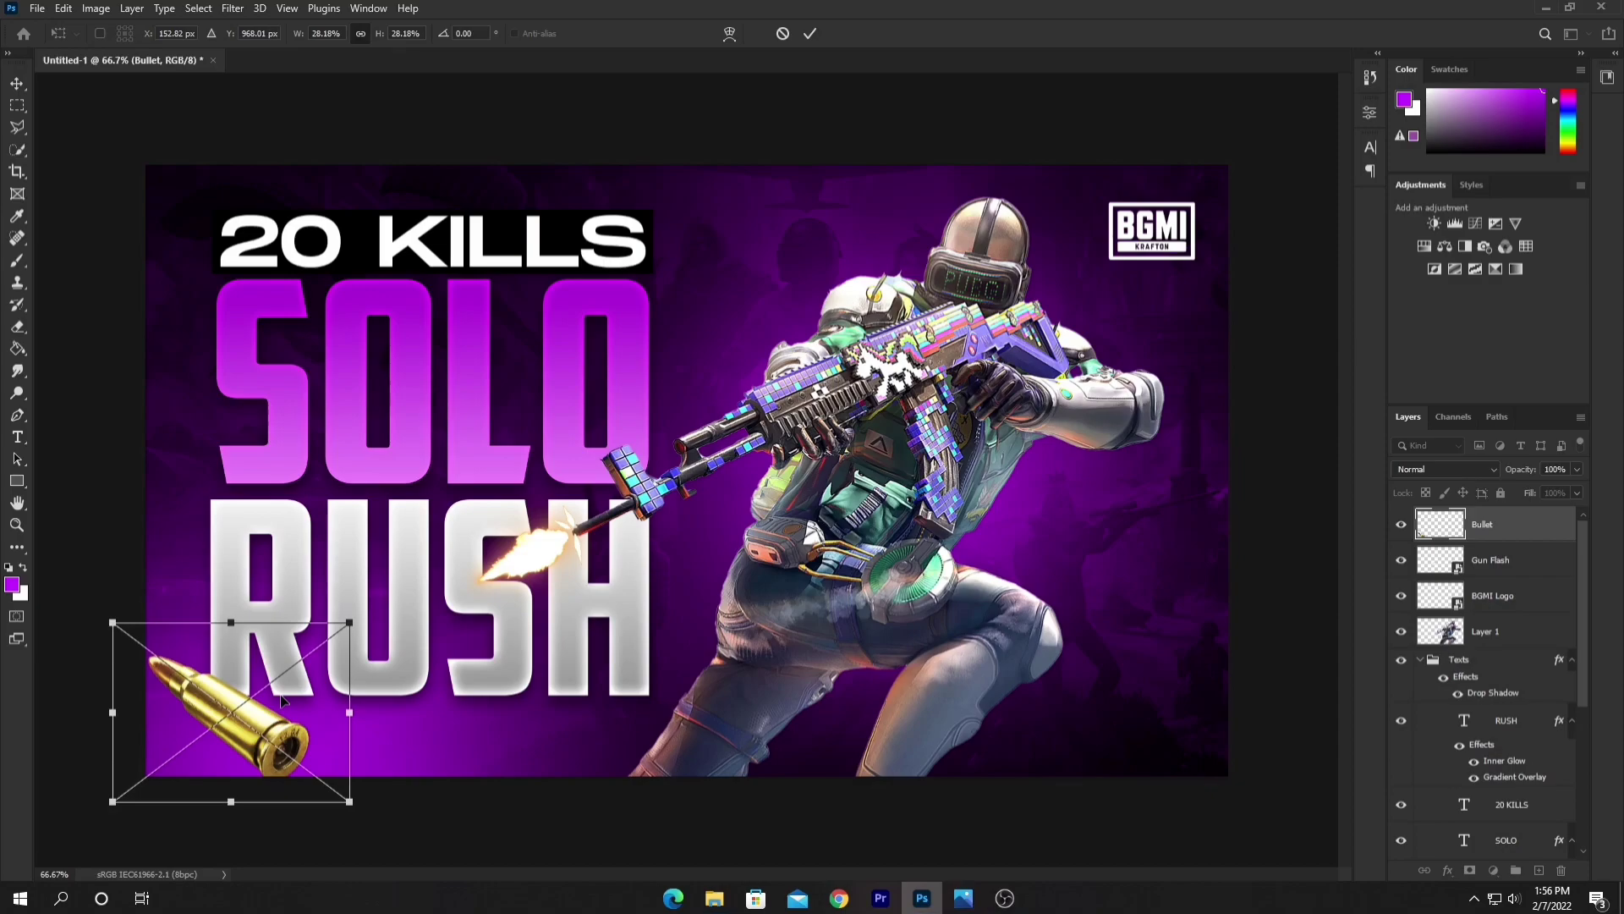
{"action": "left_click", "coordinate": [808, 34]}
Apply a Motion Blur at a -47° angle to the Bullet layer and rasterize the layer.
{"action": "left_click", "coordinate": [239, 10]}
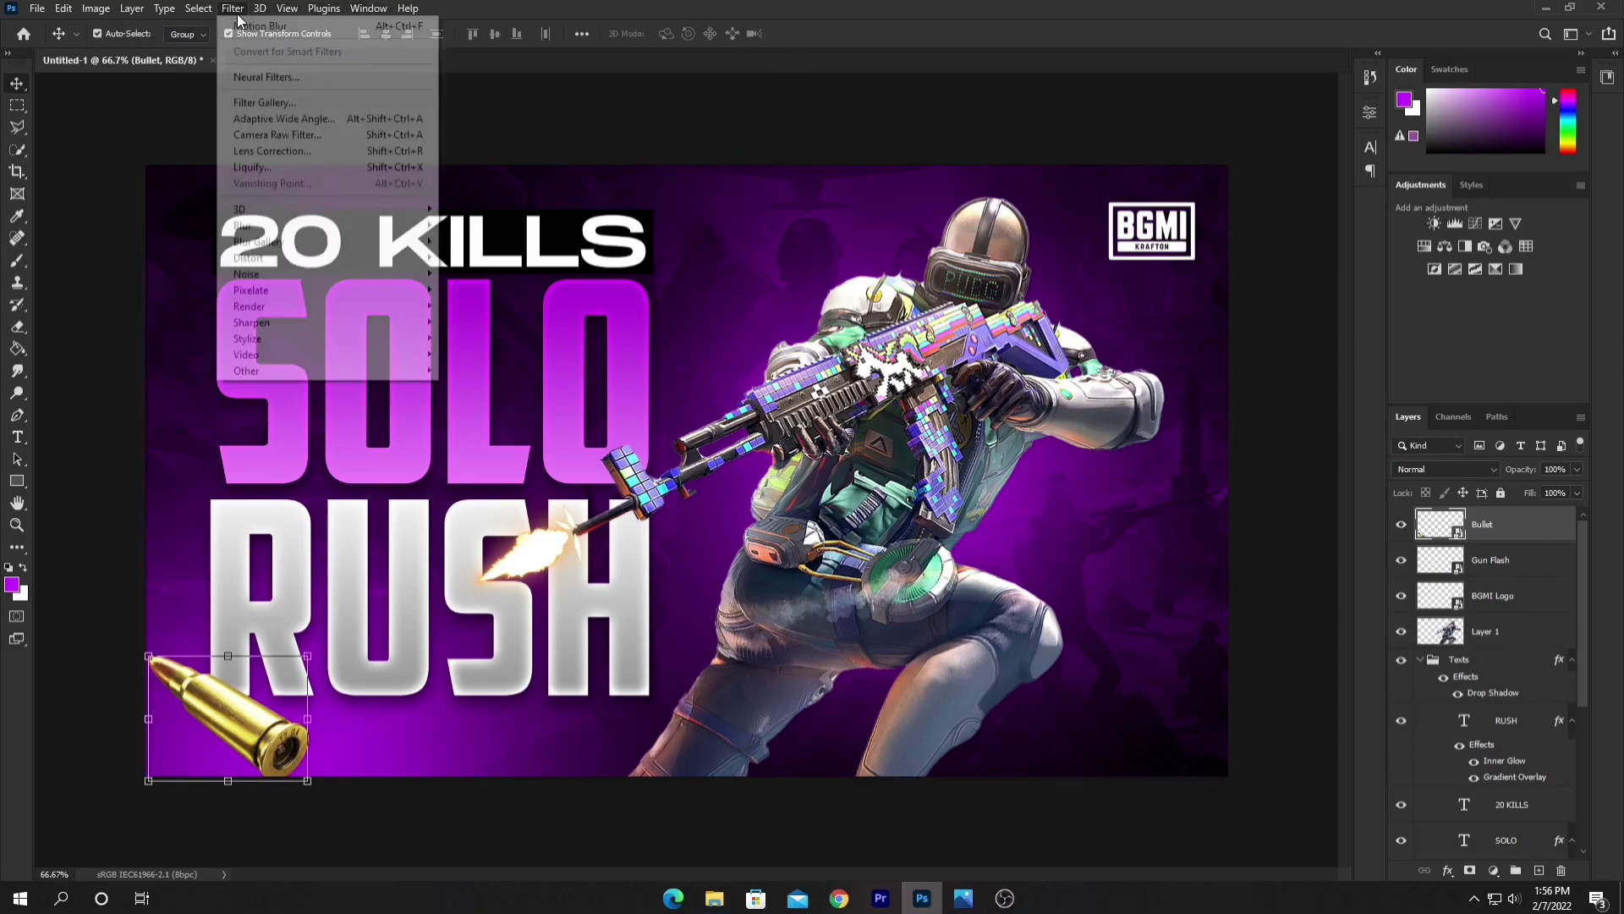
{"action": "mouse_move", "coordinate": [368, 229]}
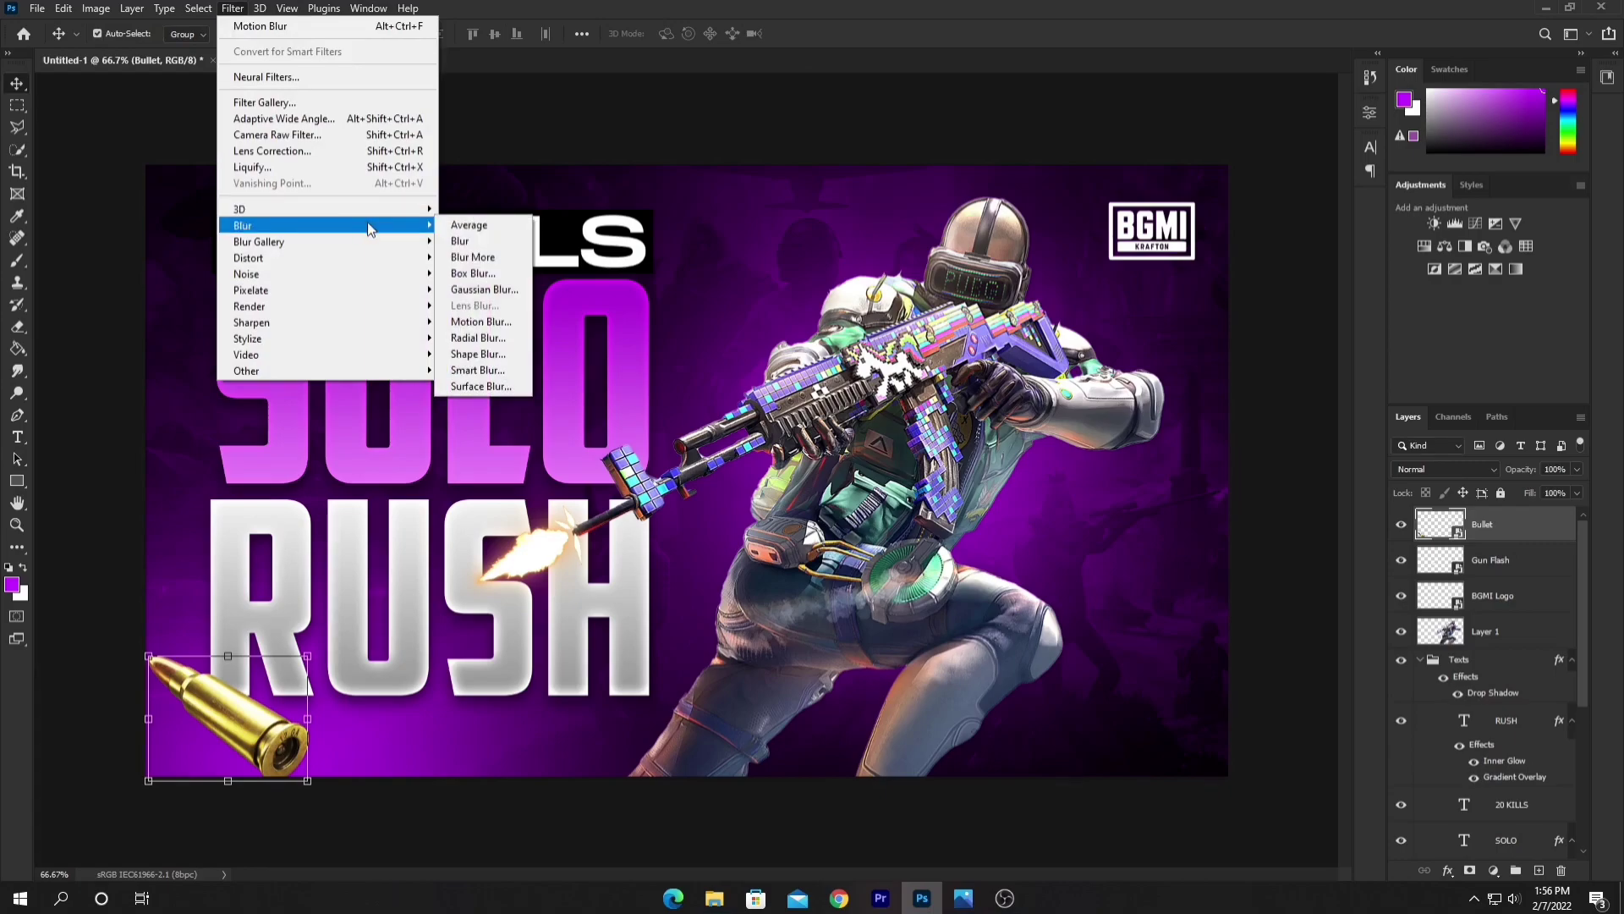
{"action": "left_click", "coordinate": [491, 330]}
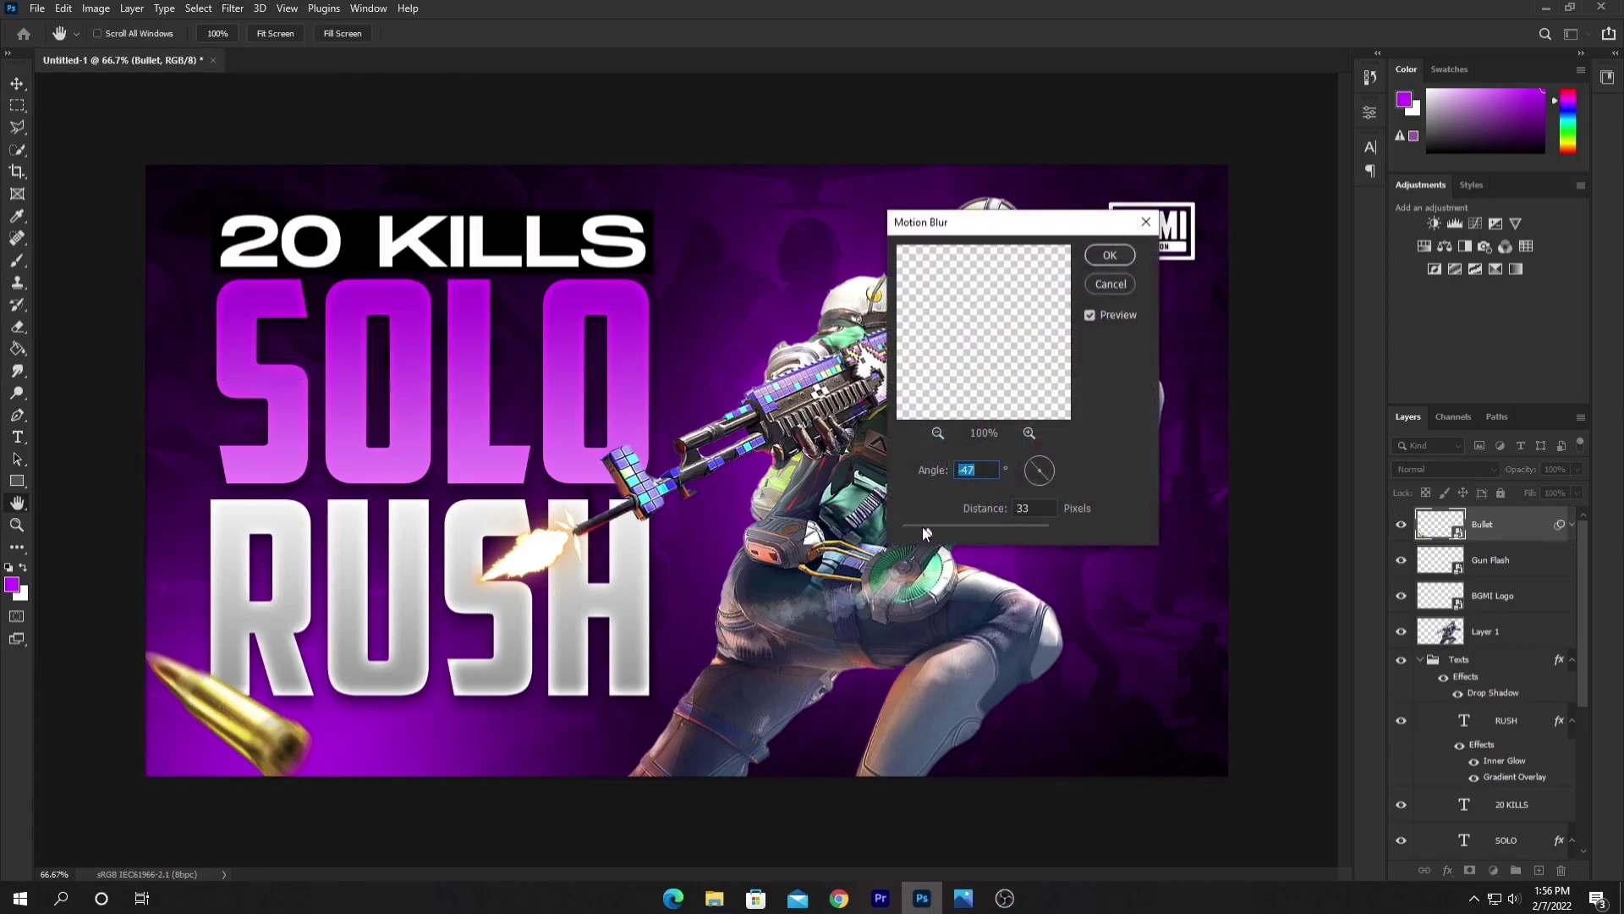
{"action": "left_click_drag", "start_coordinate": [925, 529], "coordinate": [929, 530]}
{"action": "left_click", "coordinate": [1102, 256]}
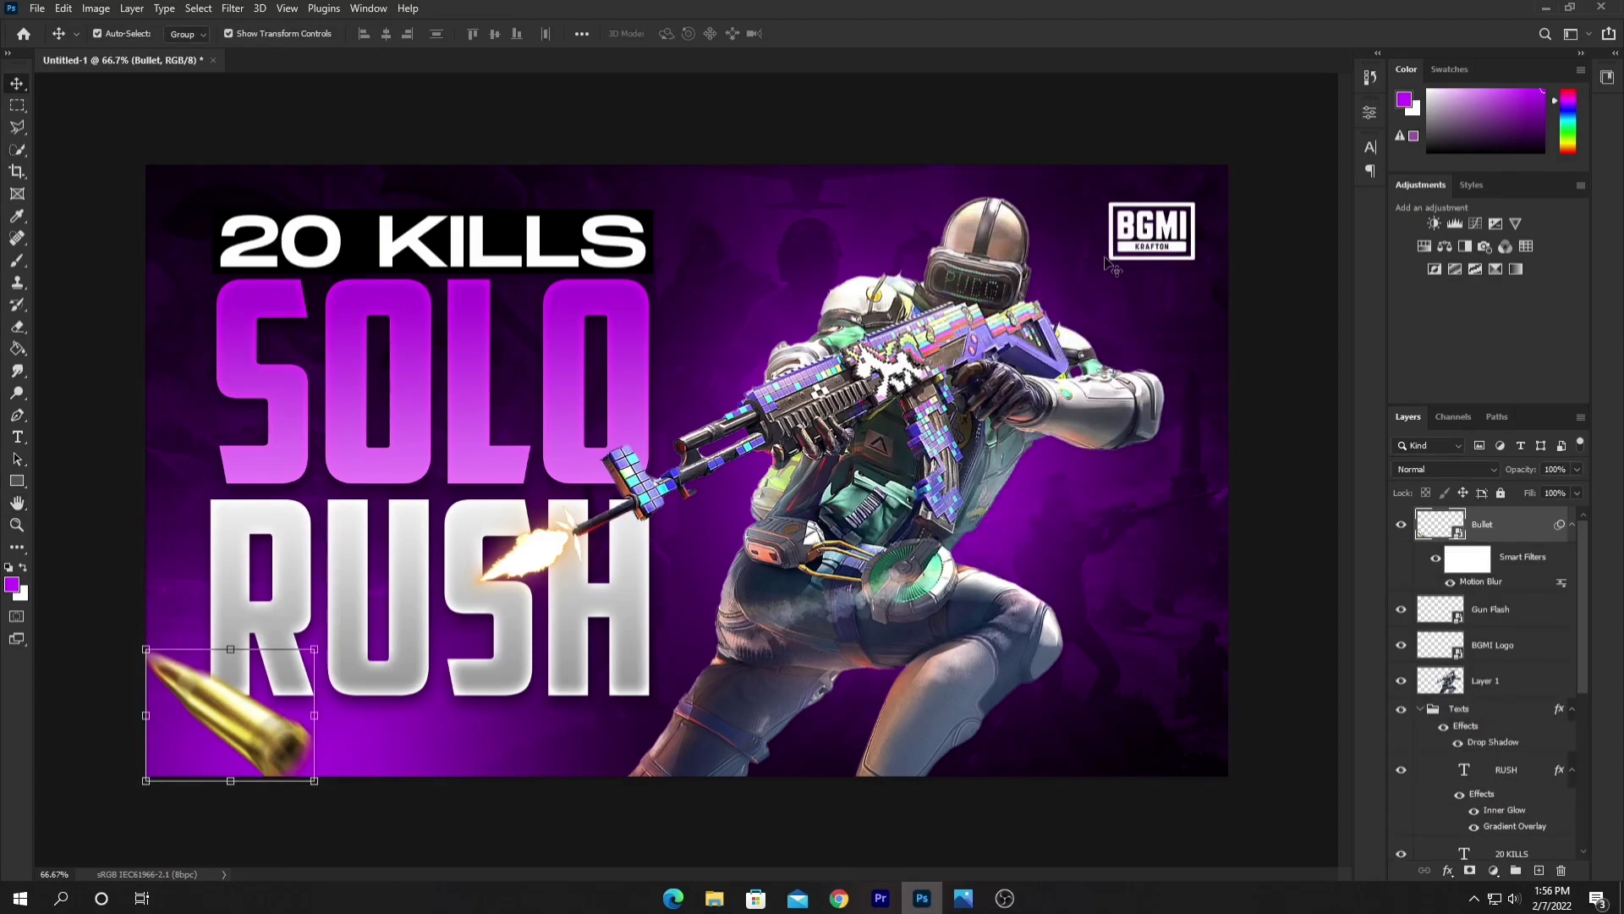
{"action": "right_click", "coordinate": [1534, 526]}
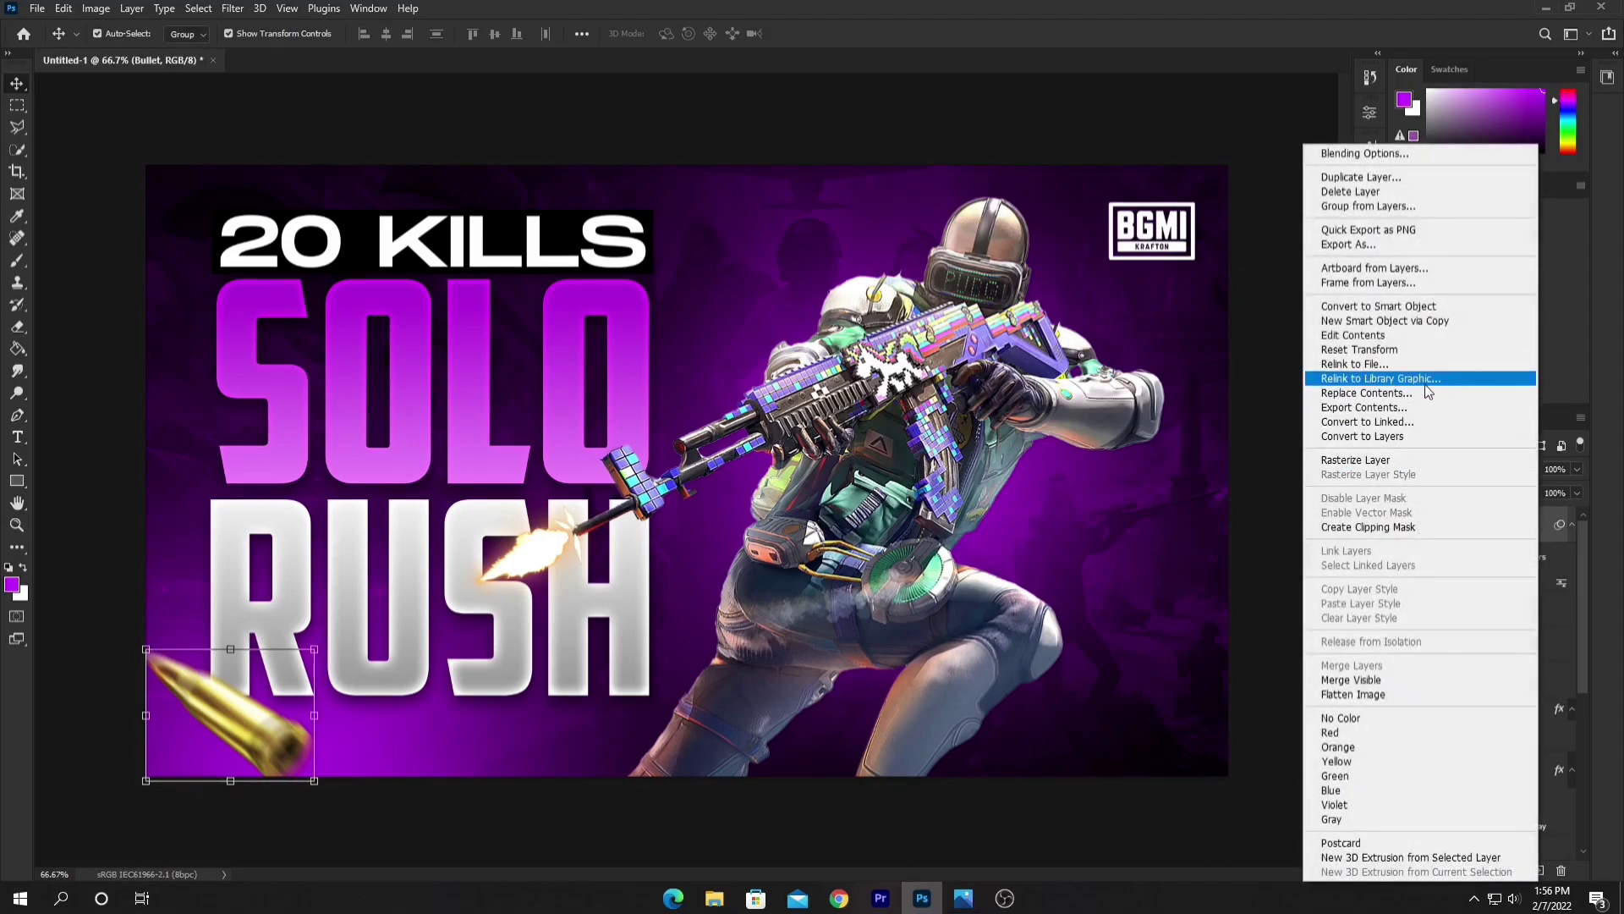
{"action": "left_click", "coordinate": [1376, 461]}
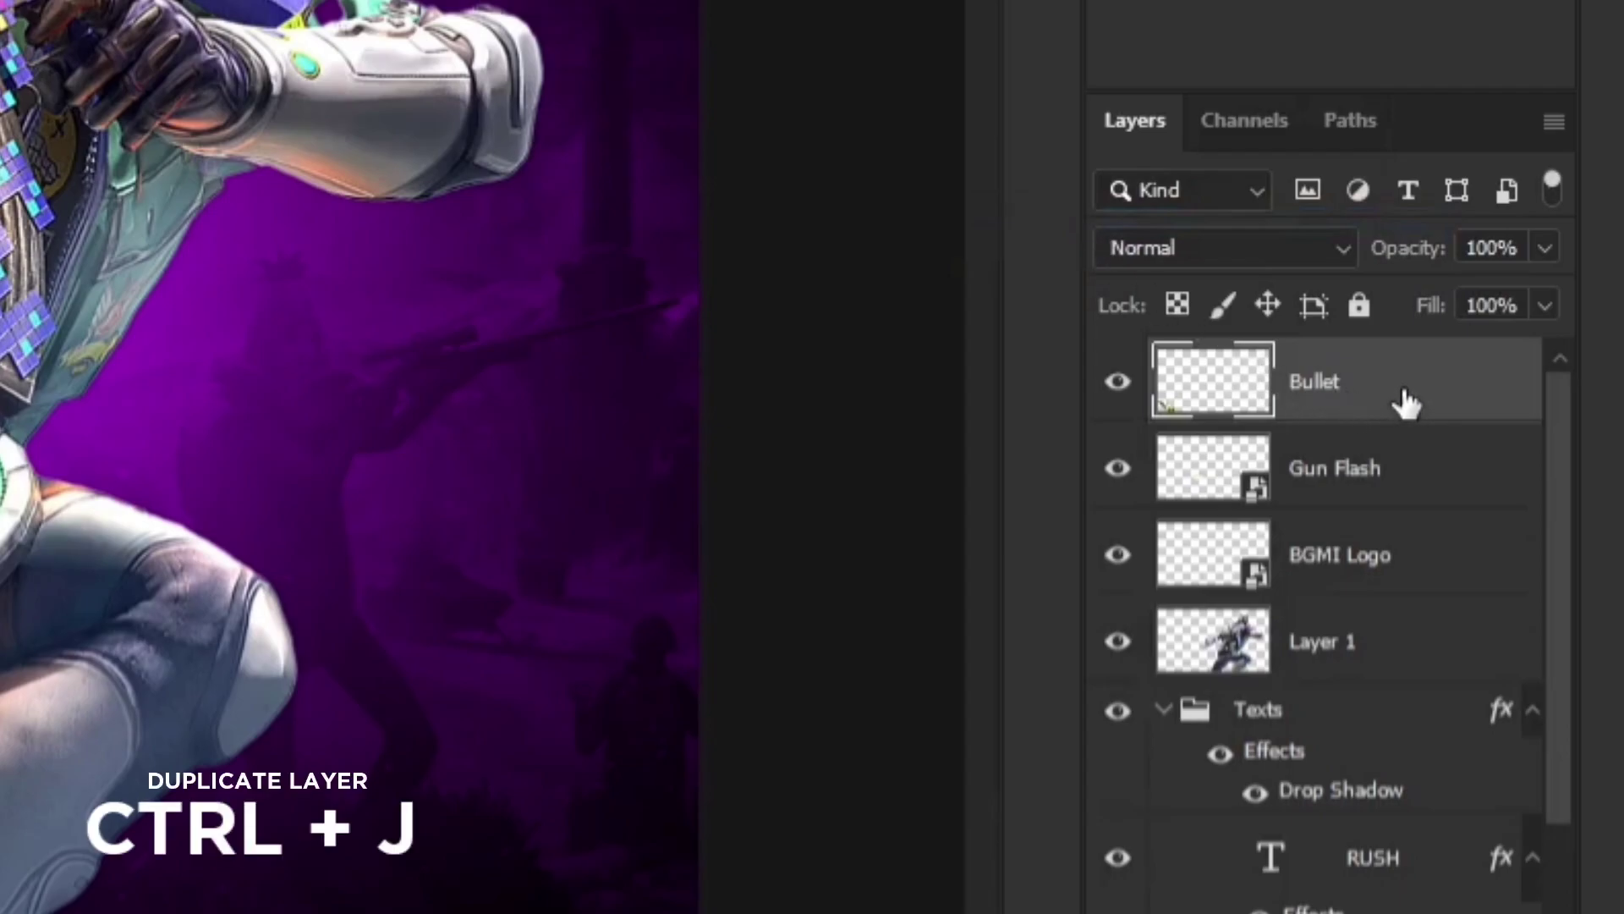
Duplicate the bullet and place the copy at the canvas's top edge beside 20 KILLS, scaled to about 77% and rotated about -172°.
{"action": "key", "text": "ctrl+j"}
{"action": "left_click_drag", "start_coordinate": [502, 521], "coordinate": [889, 244]}
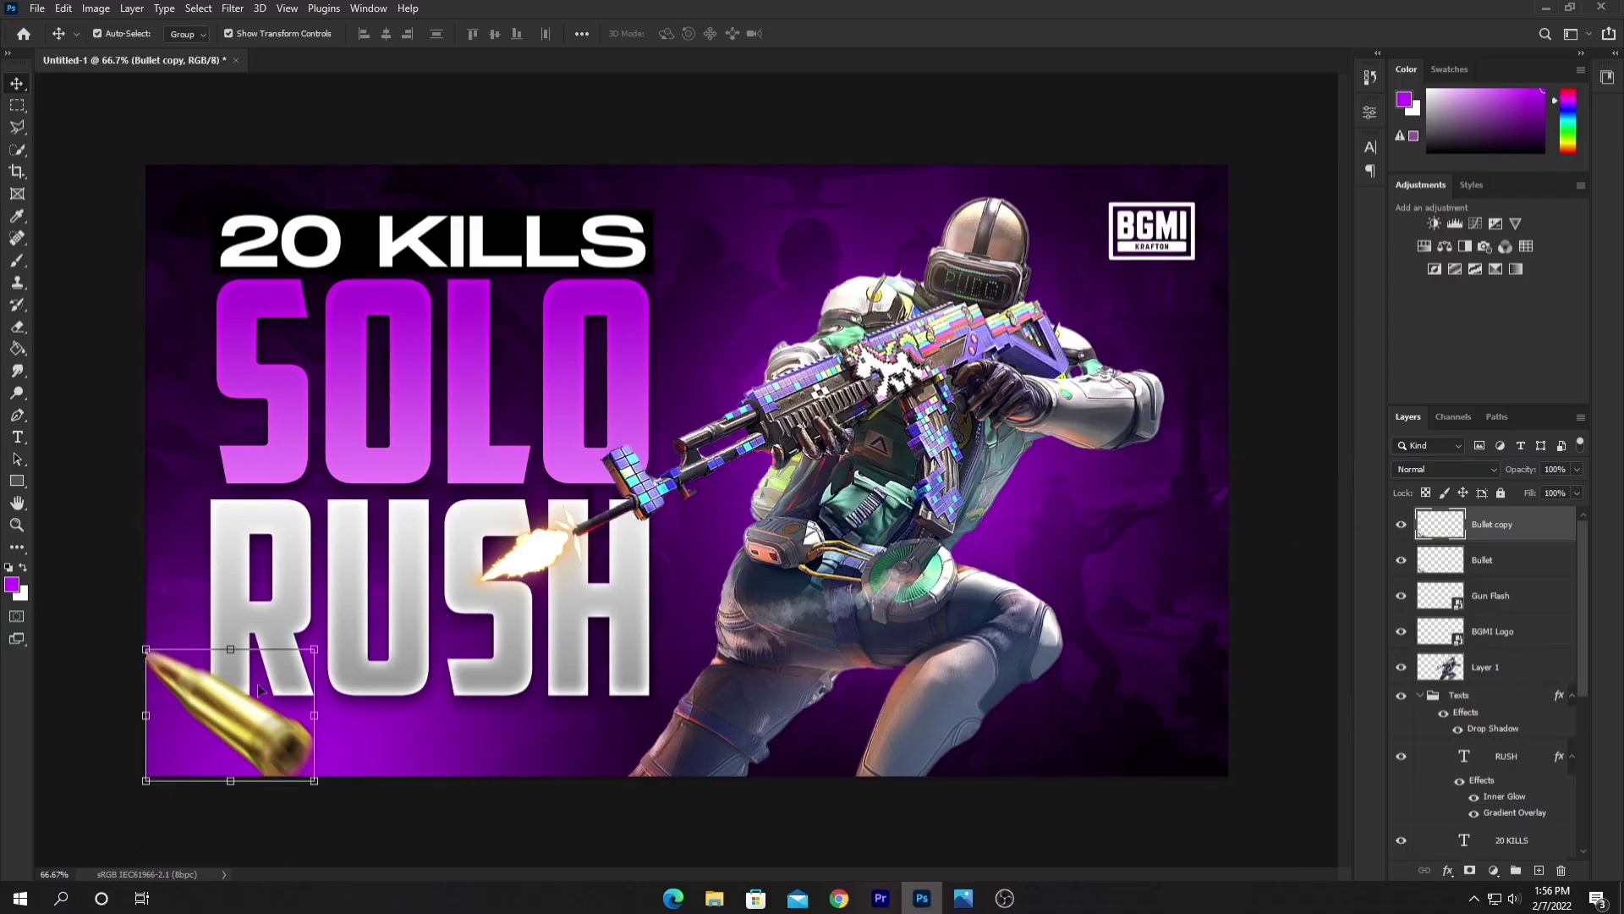
{"action": "left_click_drag", "start_coordinate": [788, 356], "coordinate": [740, 230]}
{"action": "left_click_drag", "start_coordinate": [806, 272], "coordinate": [746, 206]}
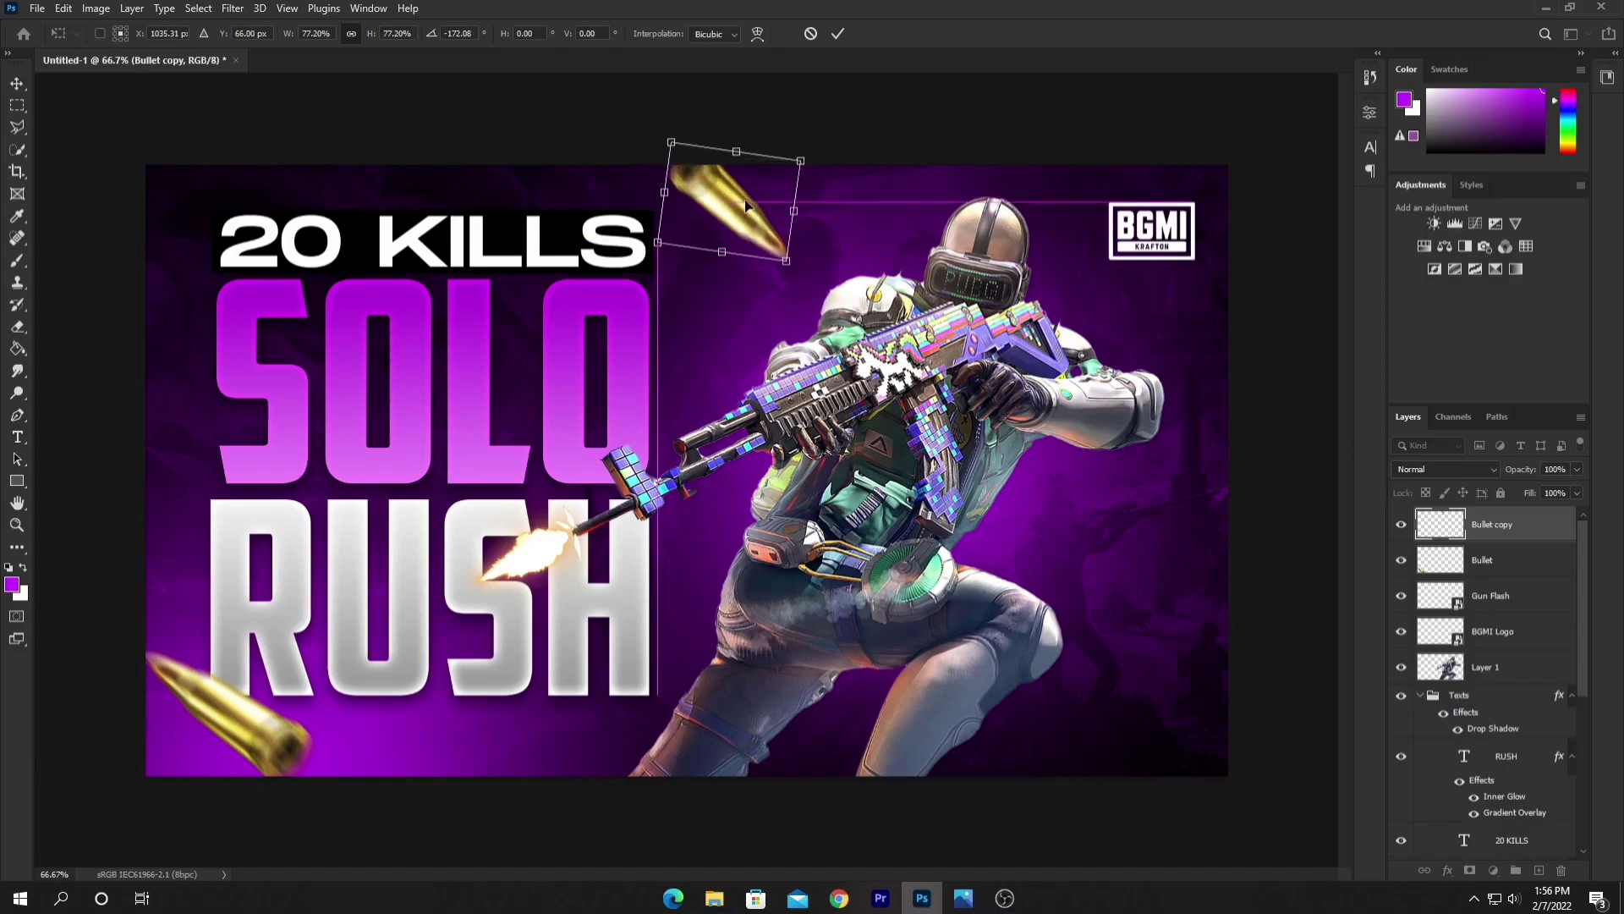
{"action": "left_click", "coordinate": [837, 35]}
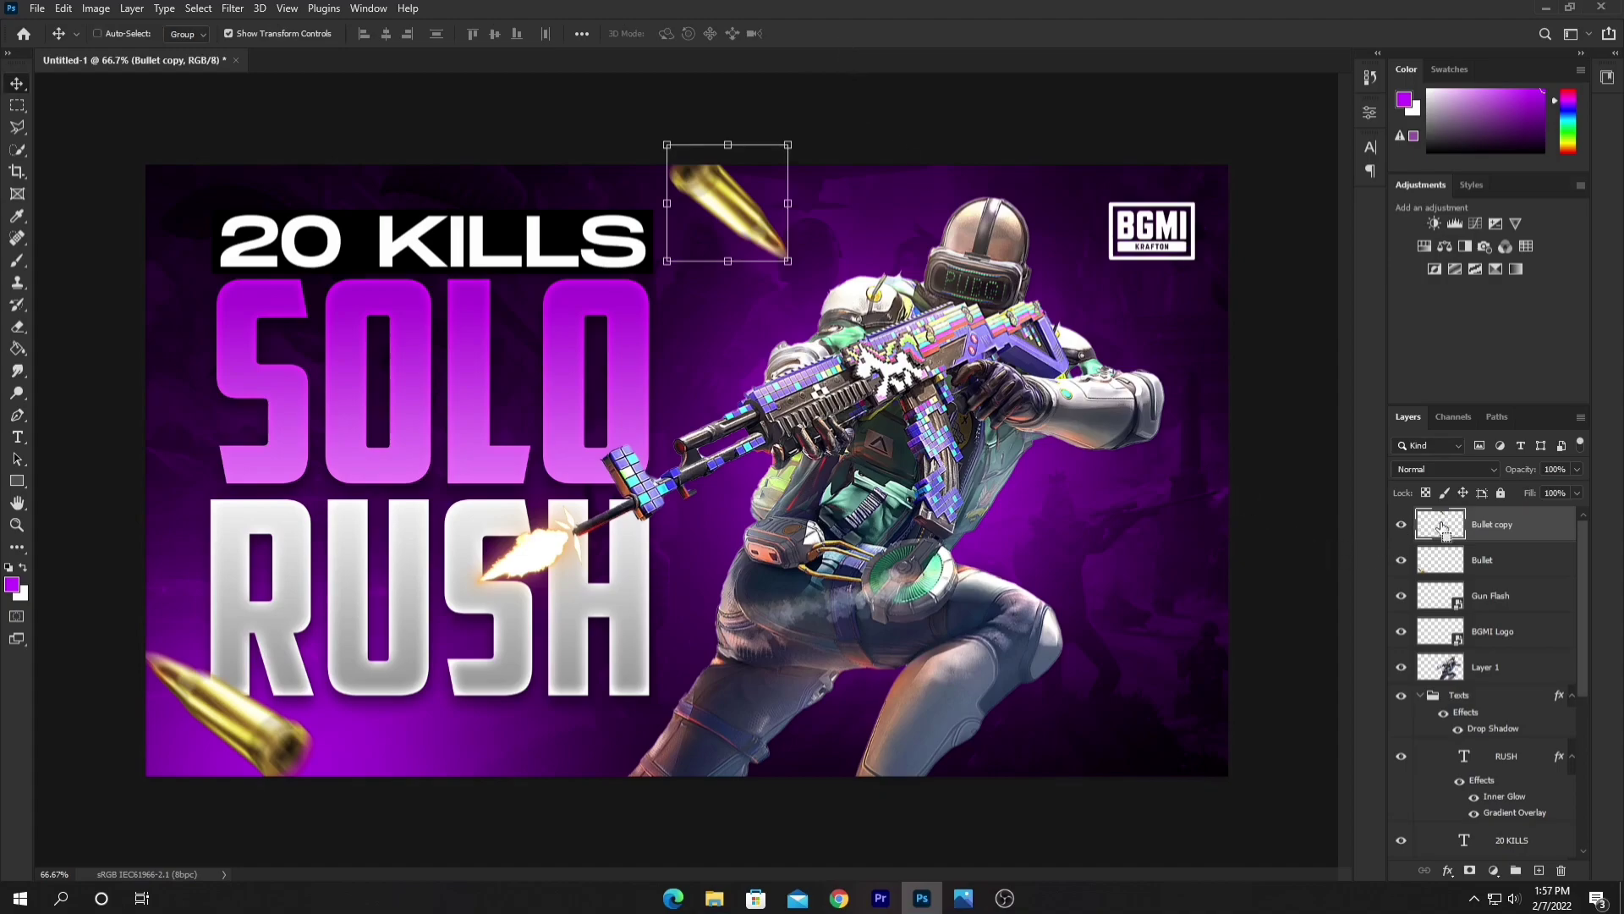
Duplicate the upper bullet and place the copy in the canvas's lower-right corner, rotated about -77° and scaled to about 131%.
{"action": "key", "text": "ctrl+j"}
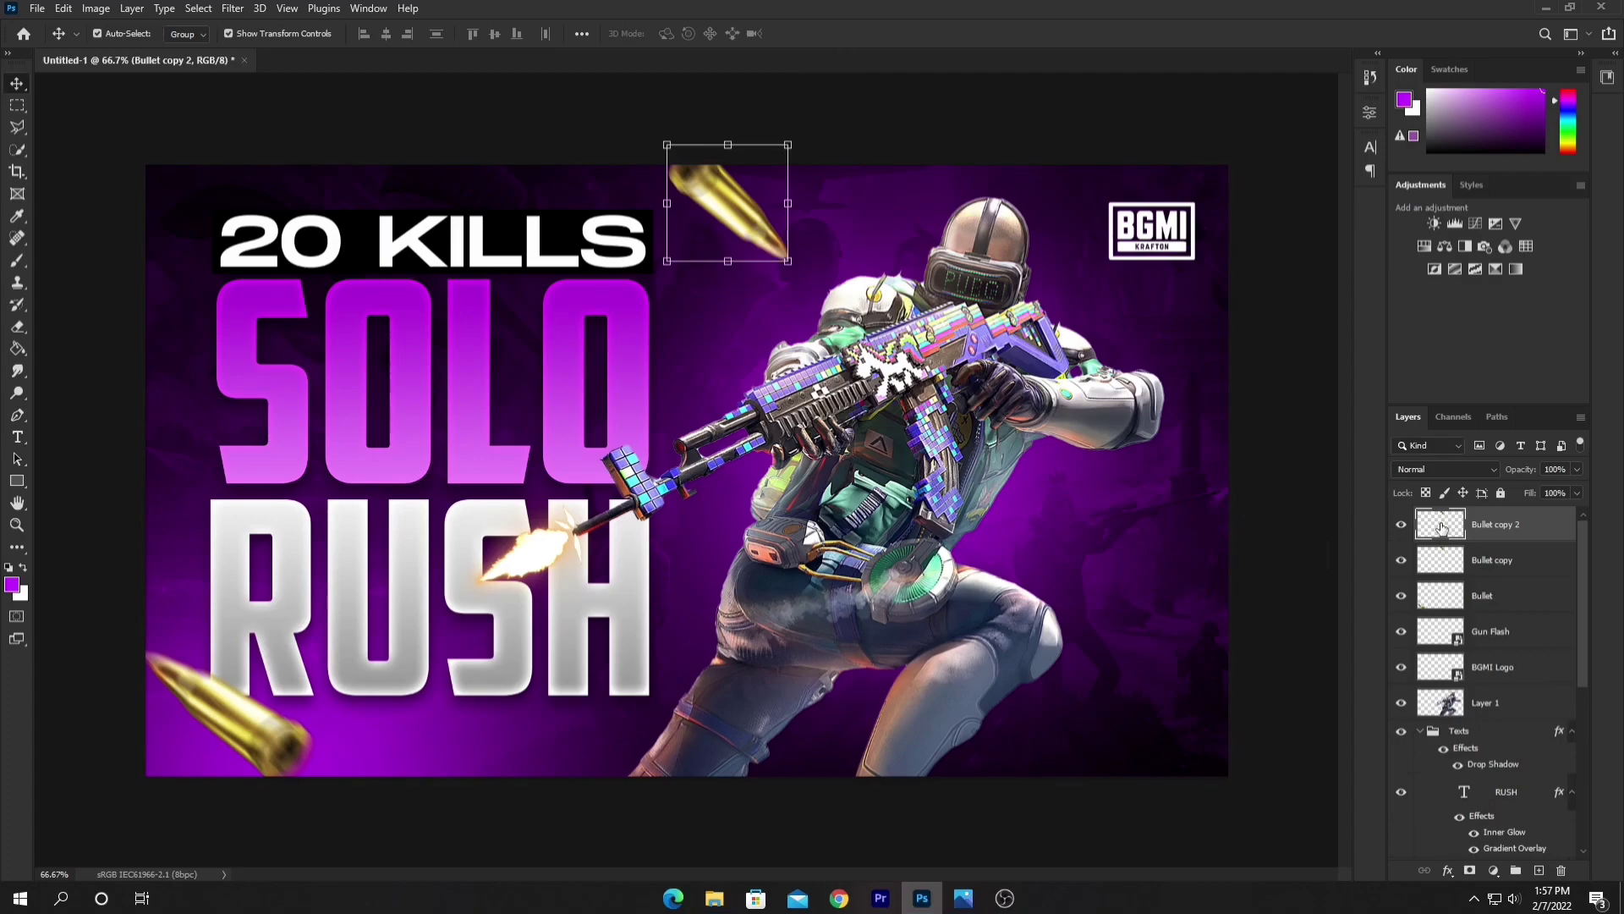
{"action": "left_click", "coordinate": [850, 95]}
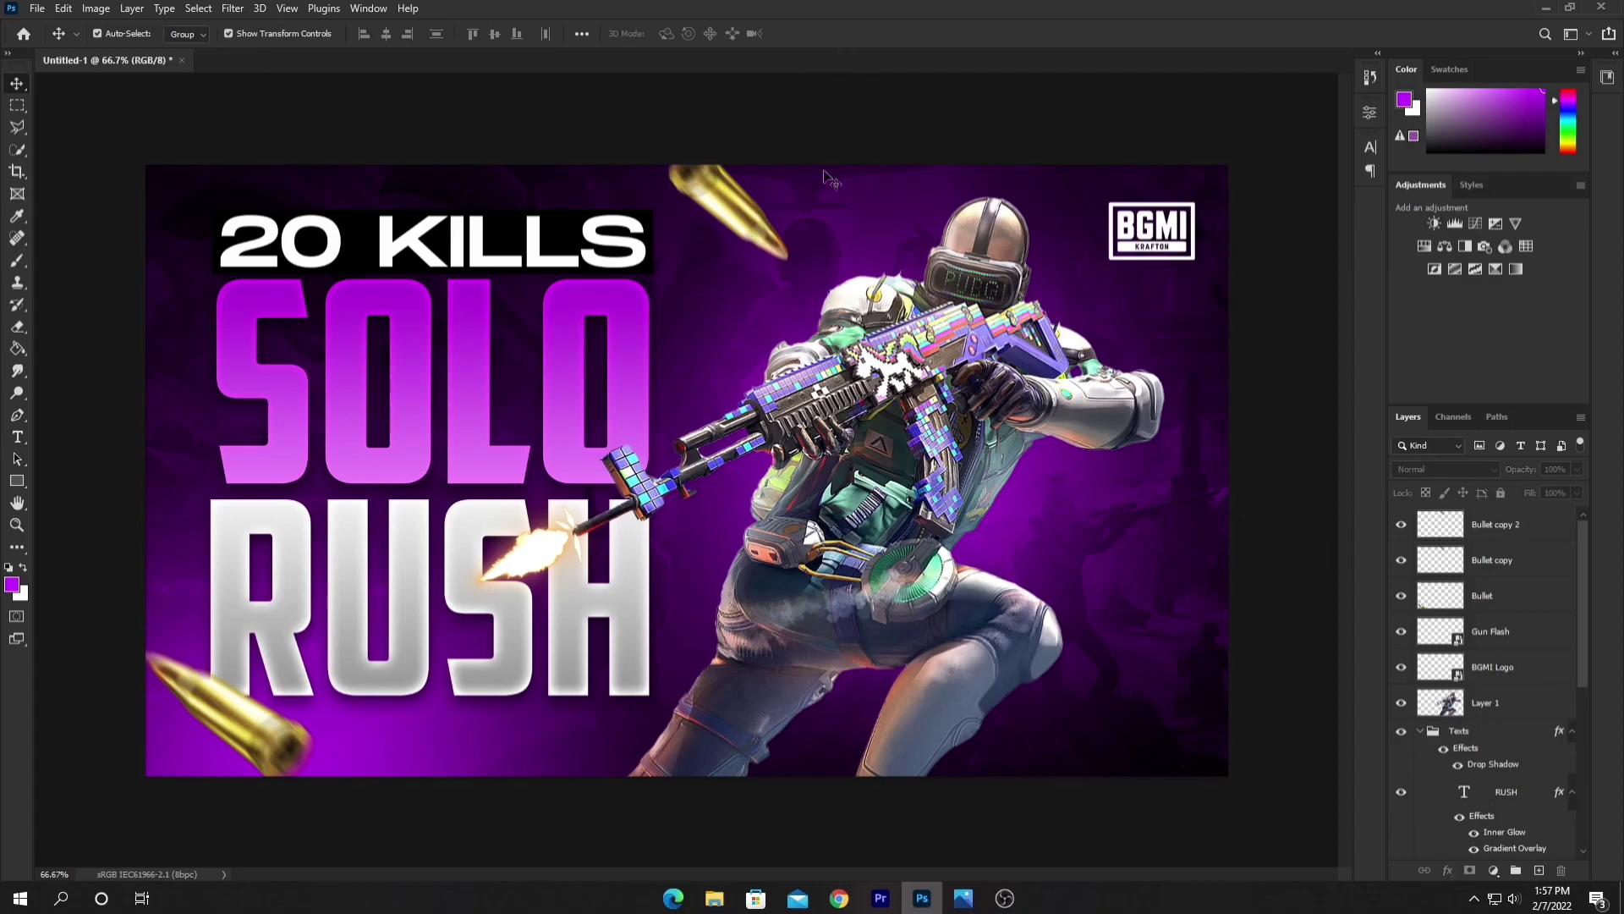
{"action": "left_click", "coordinate": [1450, 529]}
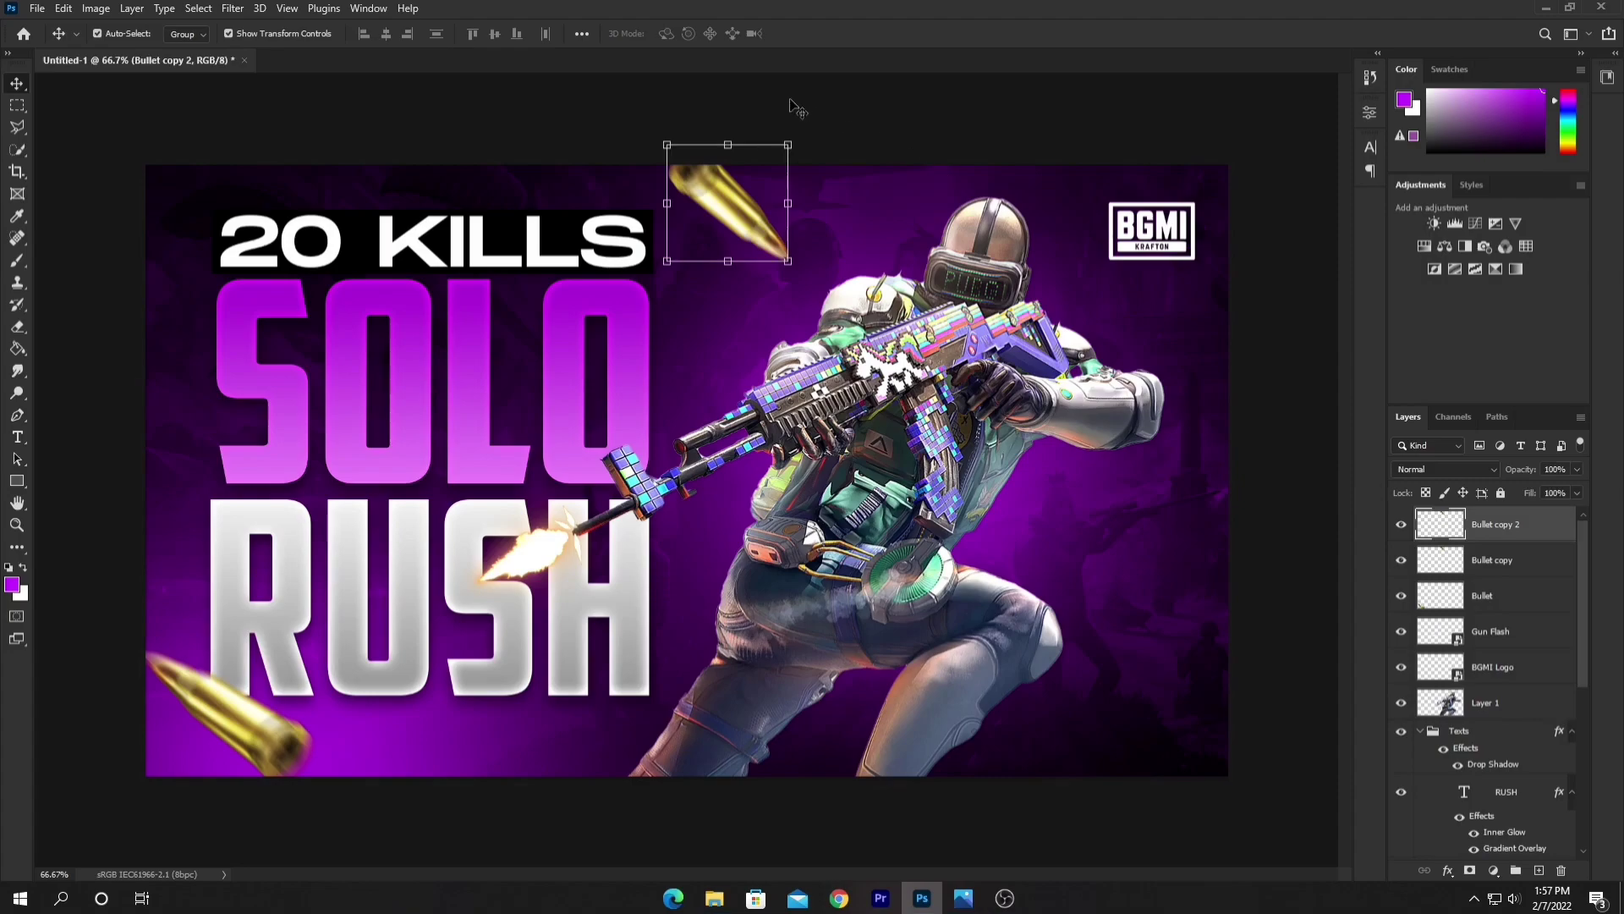
{"action": "left_click_drag", "start_coordinate": [800, 137], "coordinate": [626, 38]}
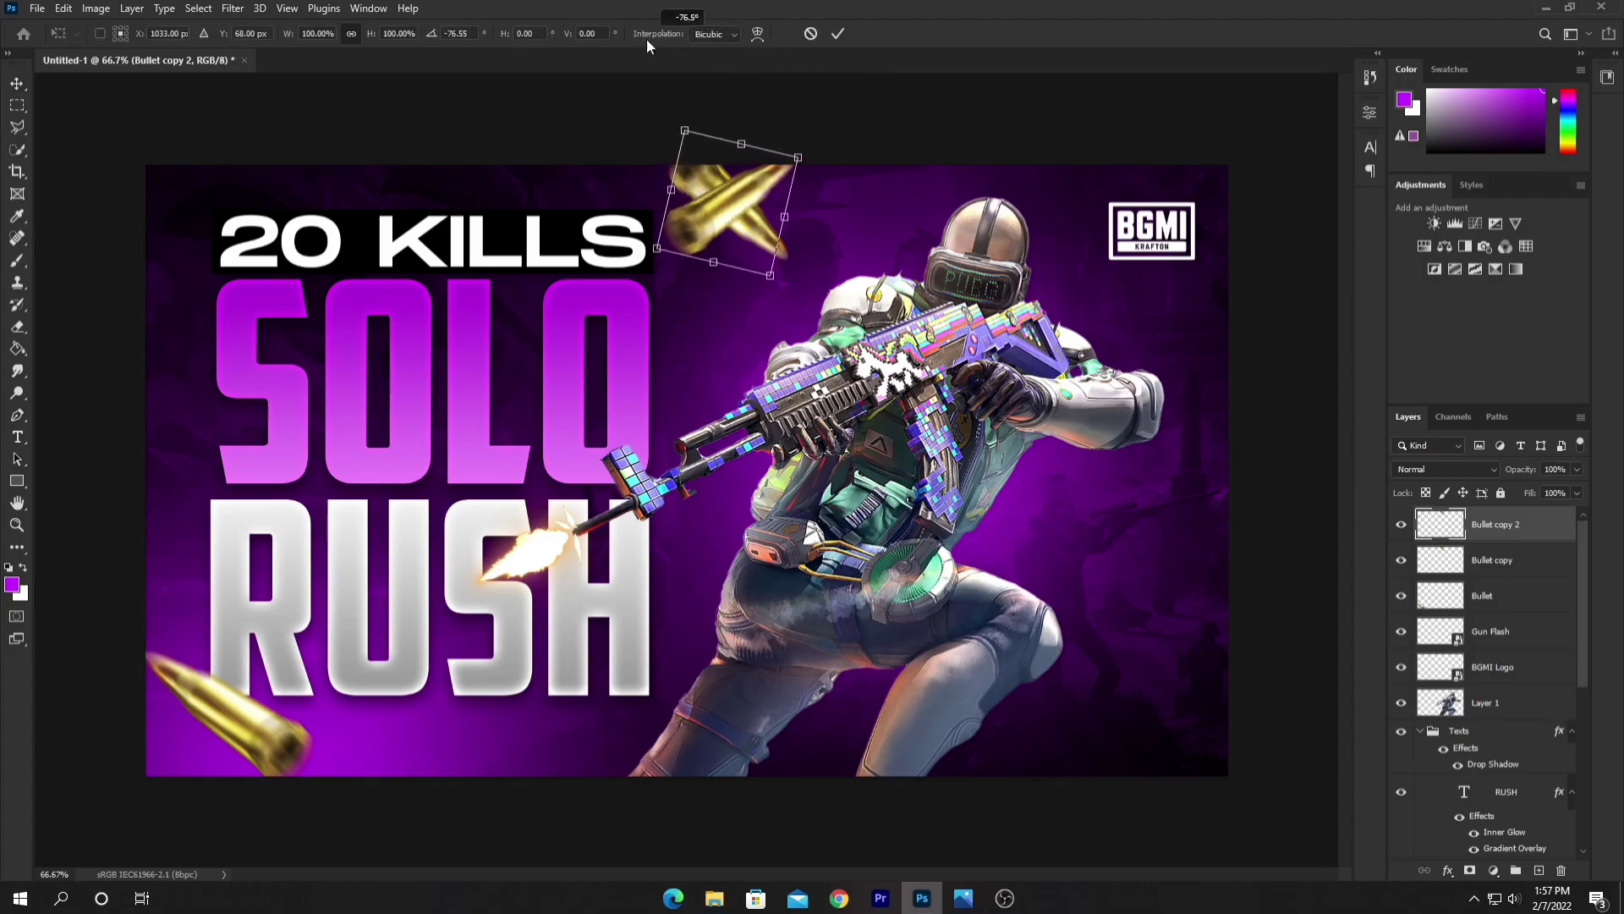
{"action": "left_click_drag", "start_coordinate": [802, 158], "coordinate": [844, 129]}
{"action": "left_click_drag", "start_coordinate": [733, 203], "coordinate": [1142, 762]}
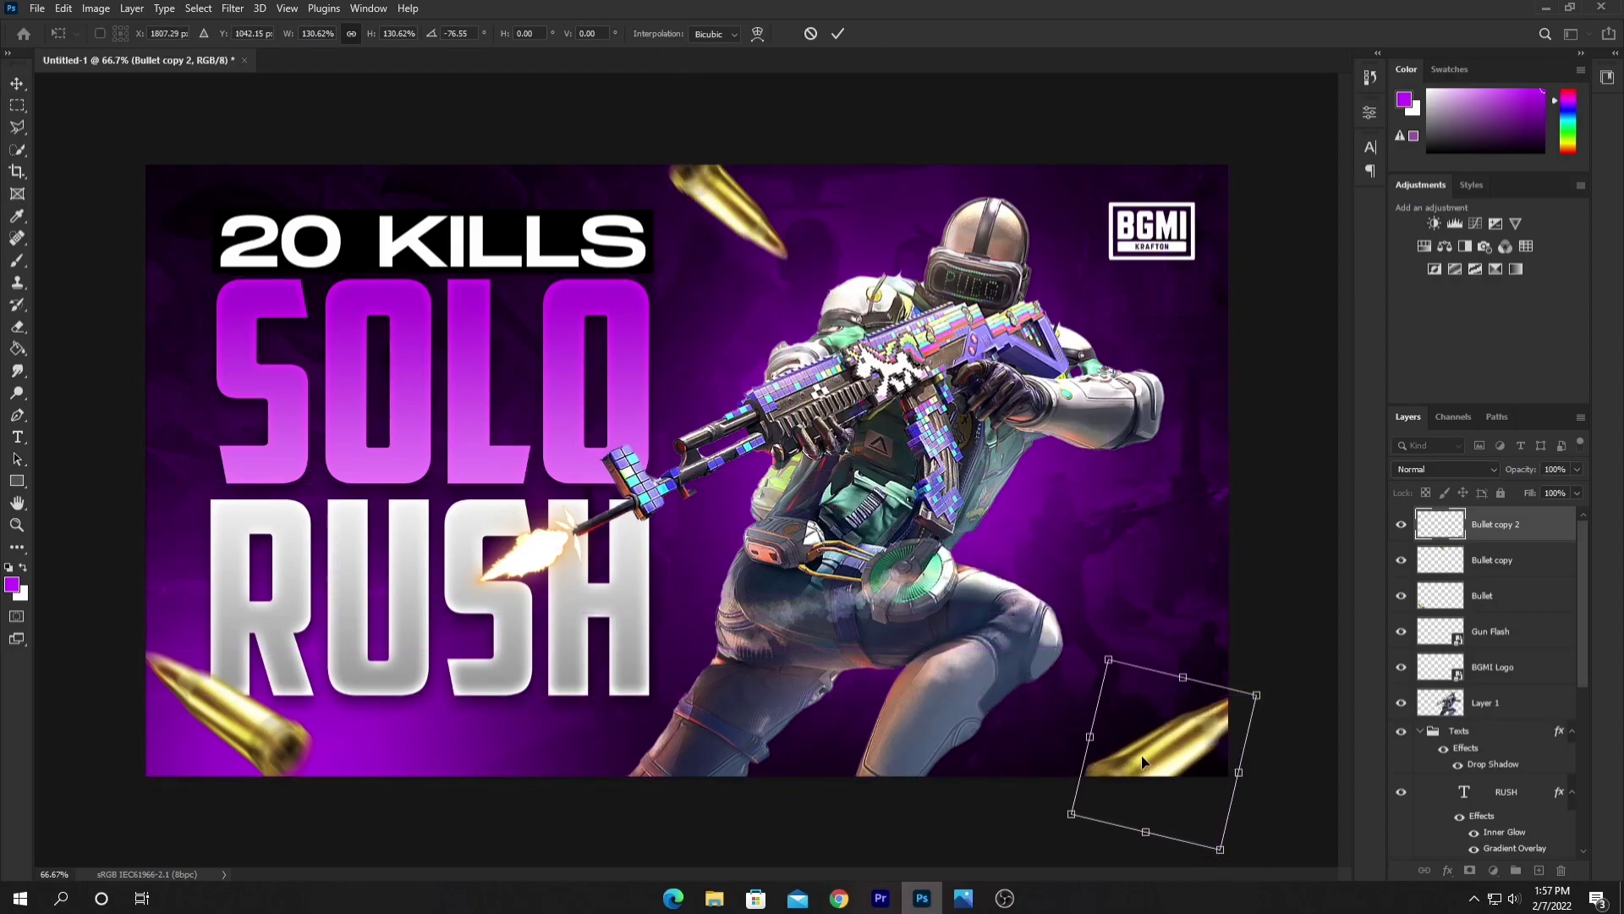
{"action": "left_click", "coordinate": [837, 36]}
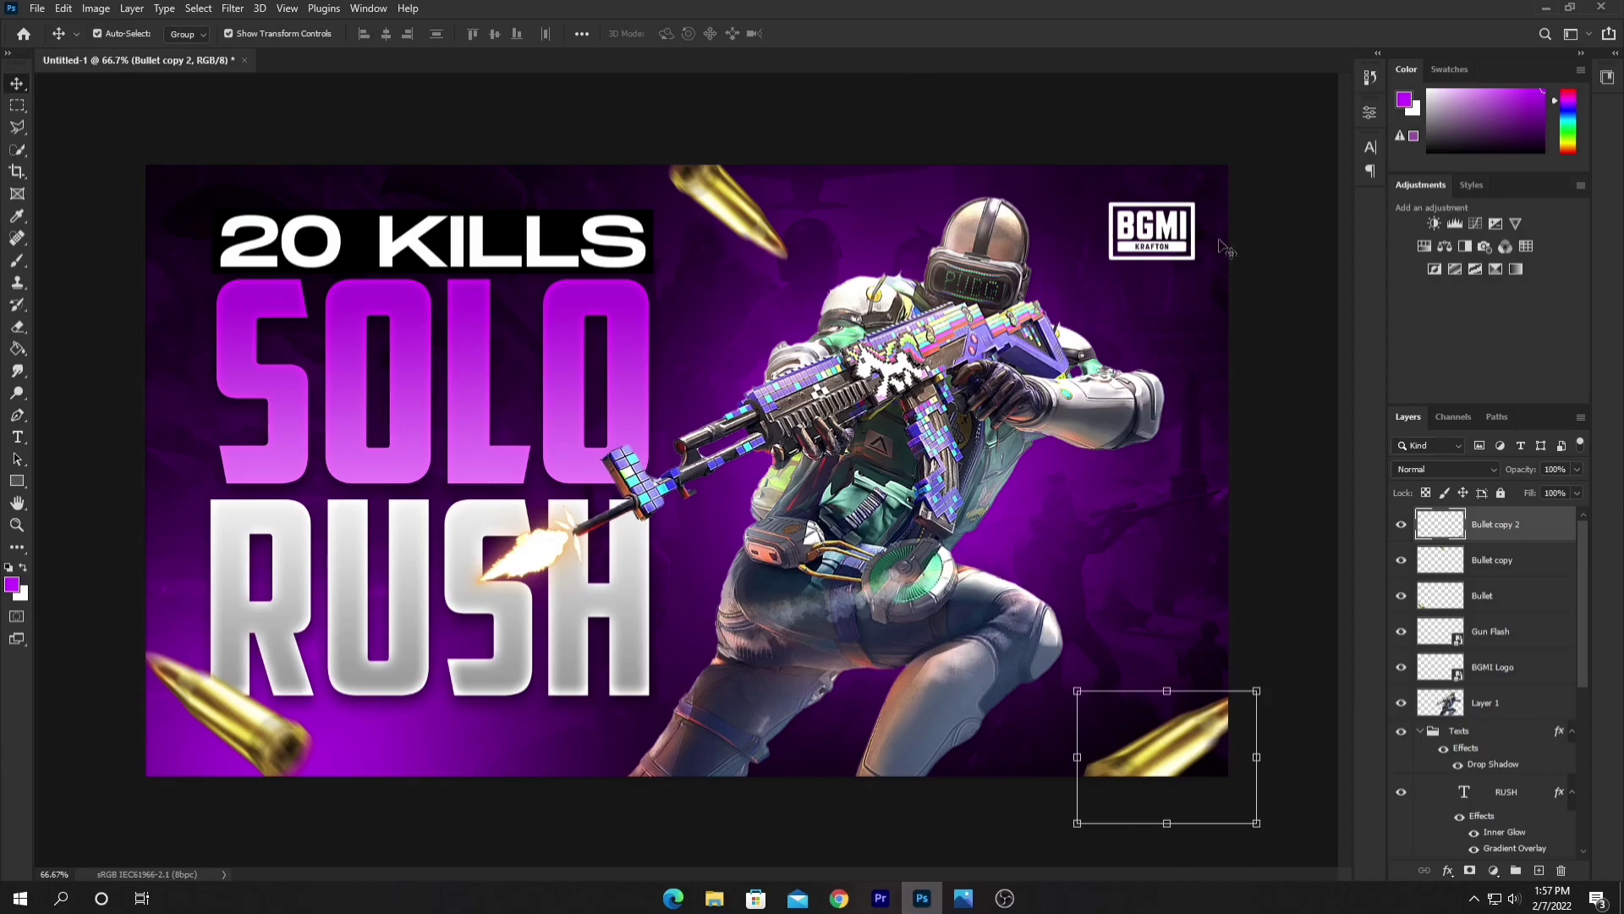
{"action": "left_click", "coordinate": [1306, 425]}
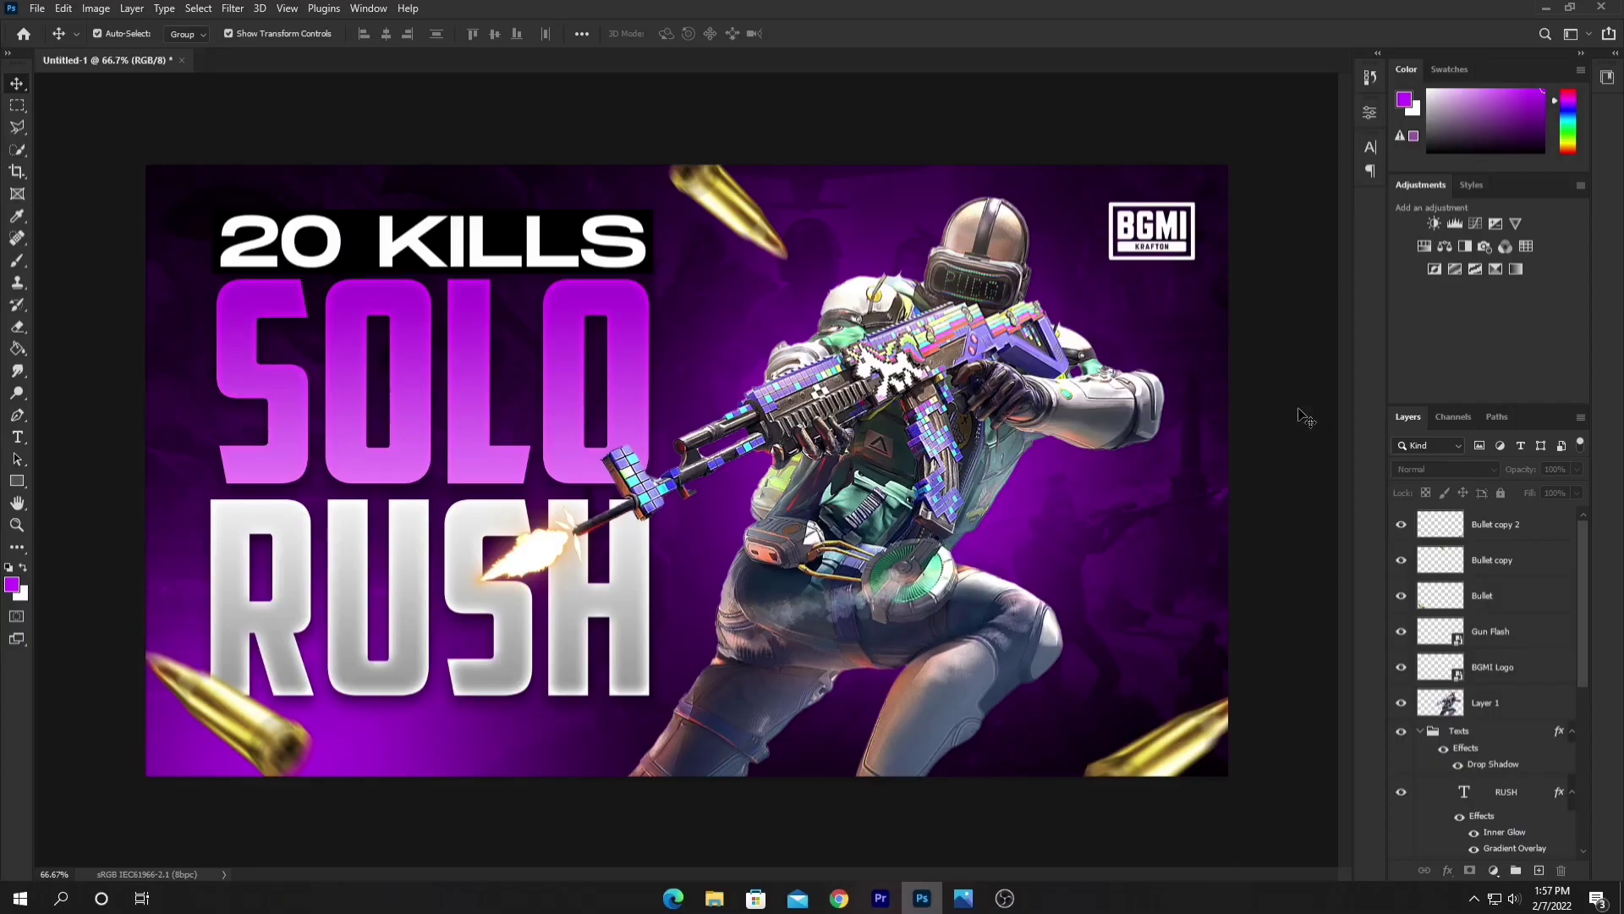
Add a Color Balance adjustment layer above all layers with the midtones' Yellow-Blue value at +30.
{"action": "left_click", "coordinate": [1446, 249]}
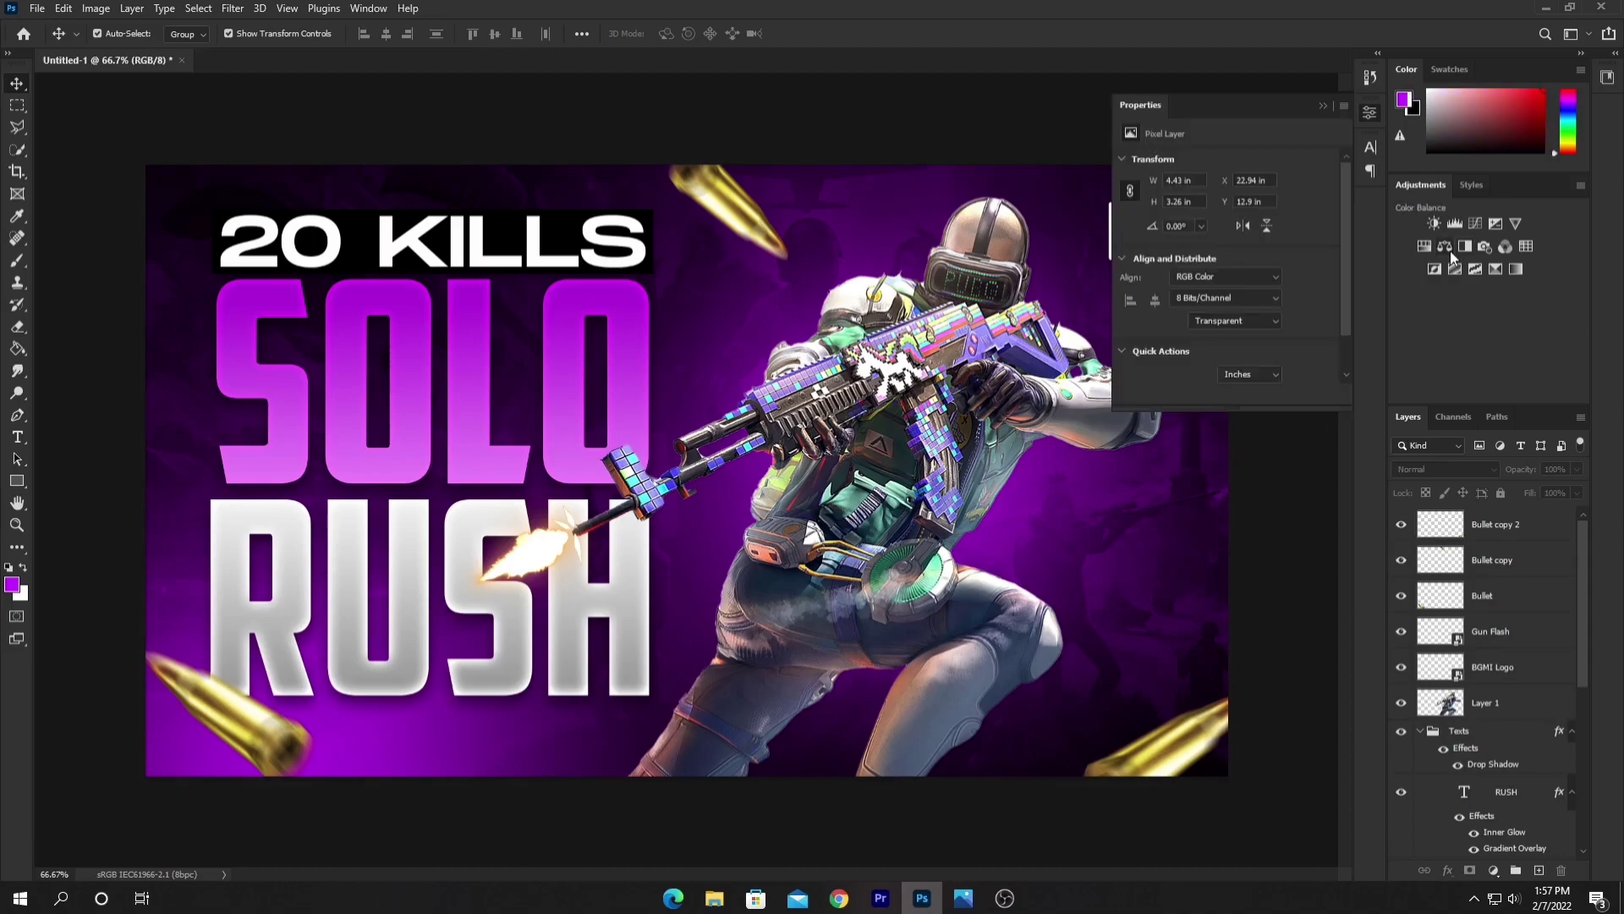
{"action": "left_click_drag", "start_coordinate": [1204, 255], "coordinate": [1227, 256]}
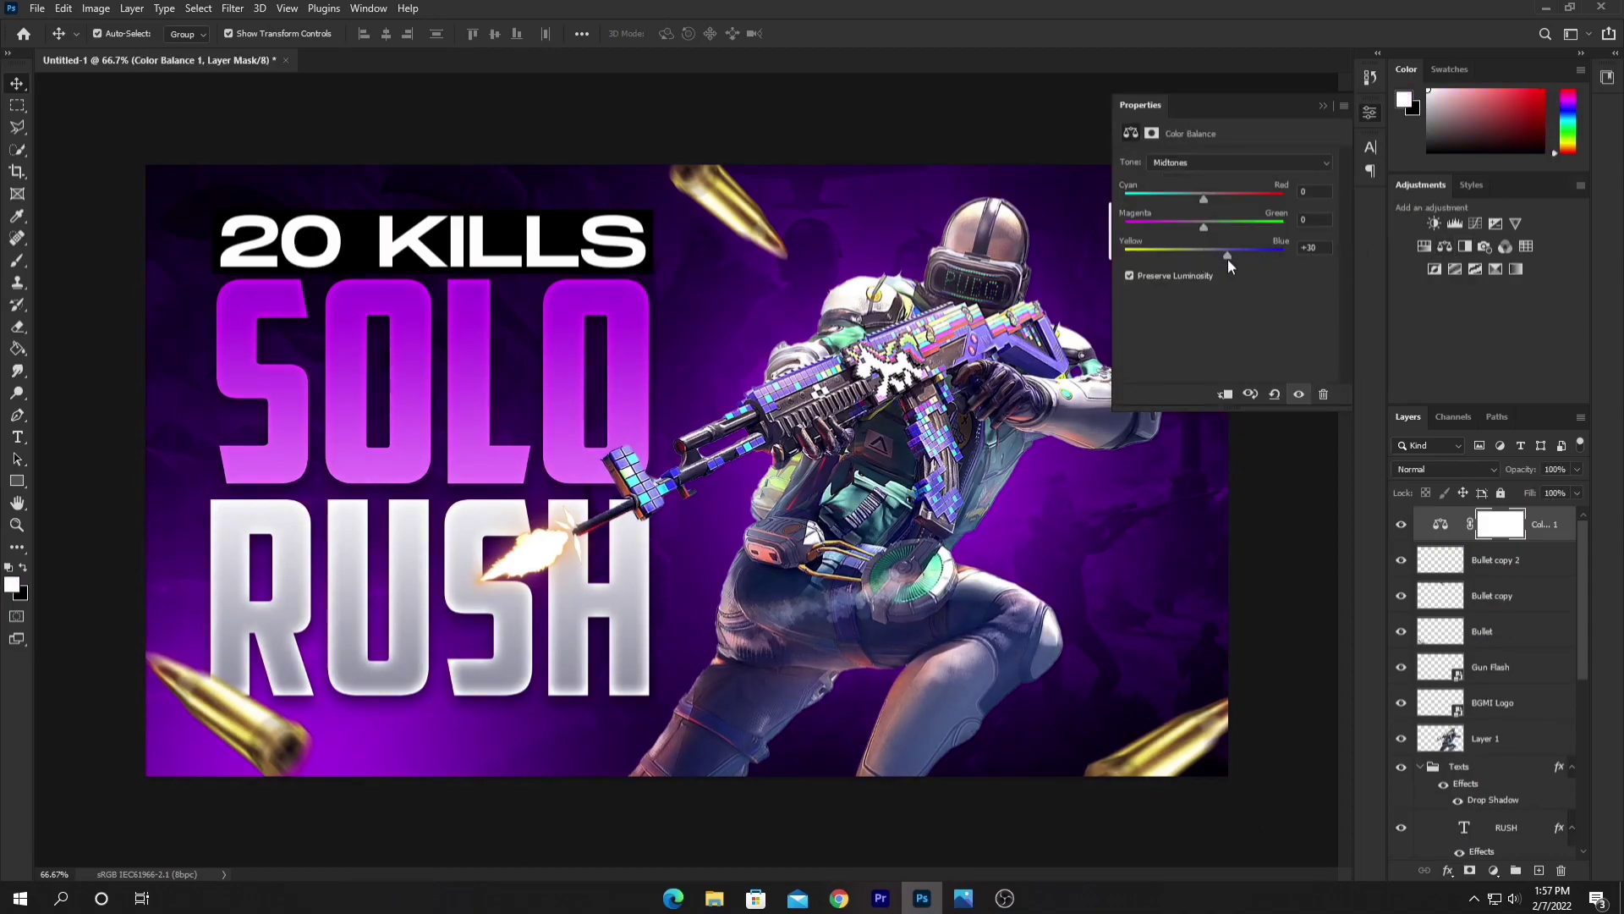
{"action": "left_click", "coordinate": [1322, 106]}
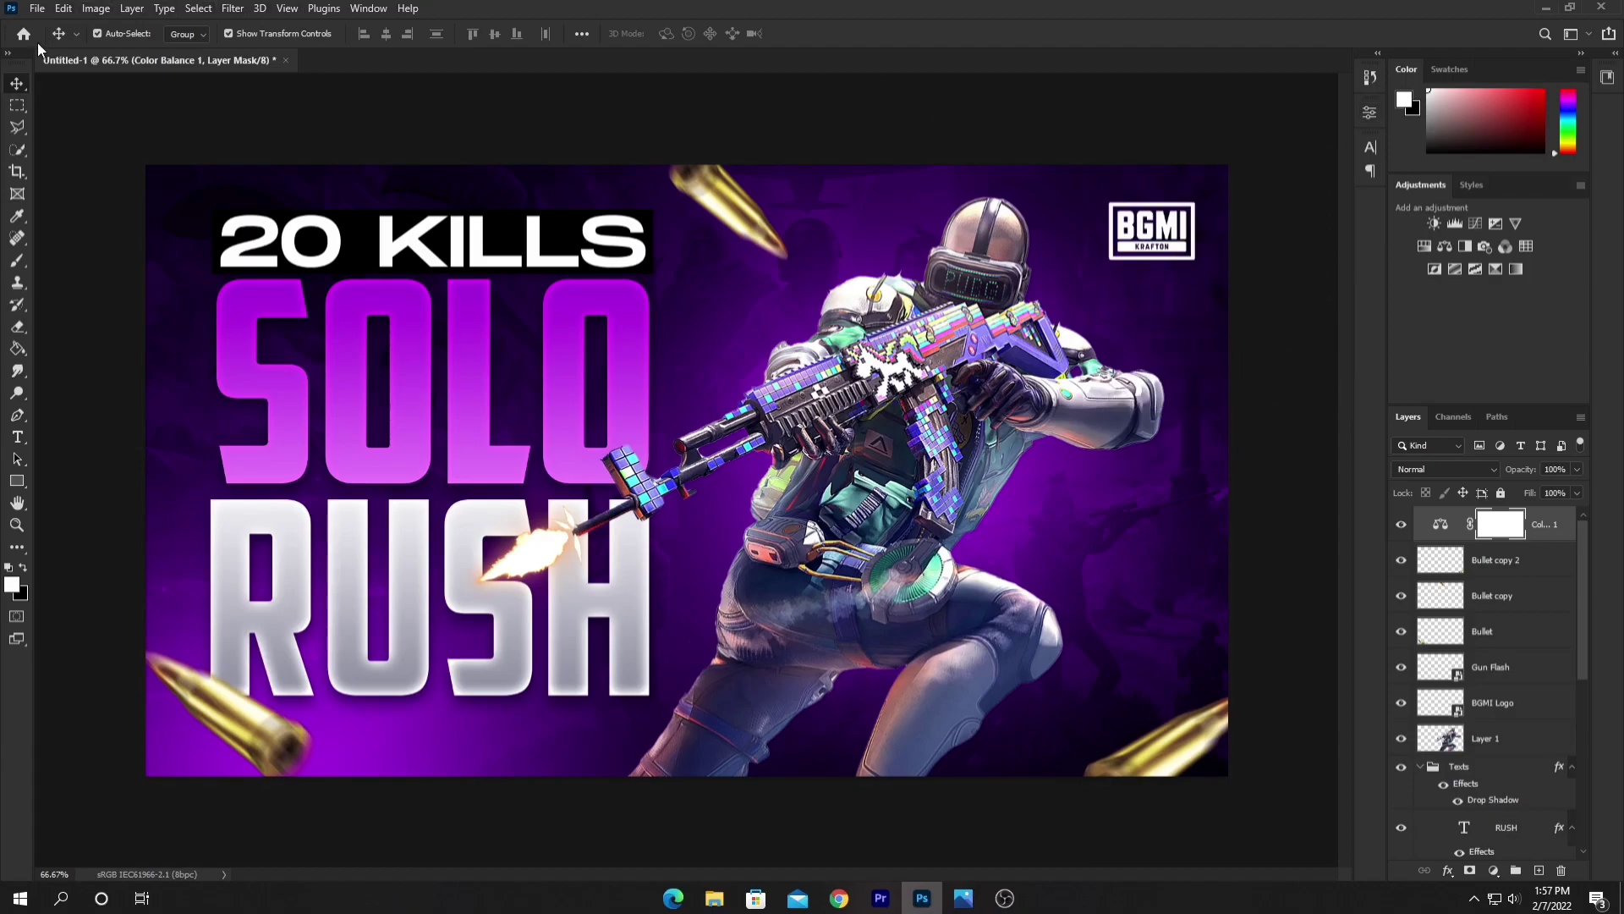
Save the thumbnail to the Desktop as a JPEG named BGMI THUMBNAIL, at Maximum quality 12 with the Baseline ("Standard") format.
{"action": "left_click", "coordinate": [37, 8]}
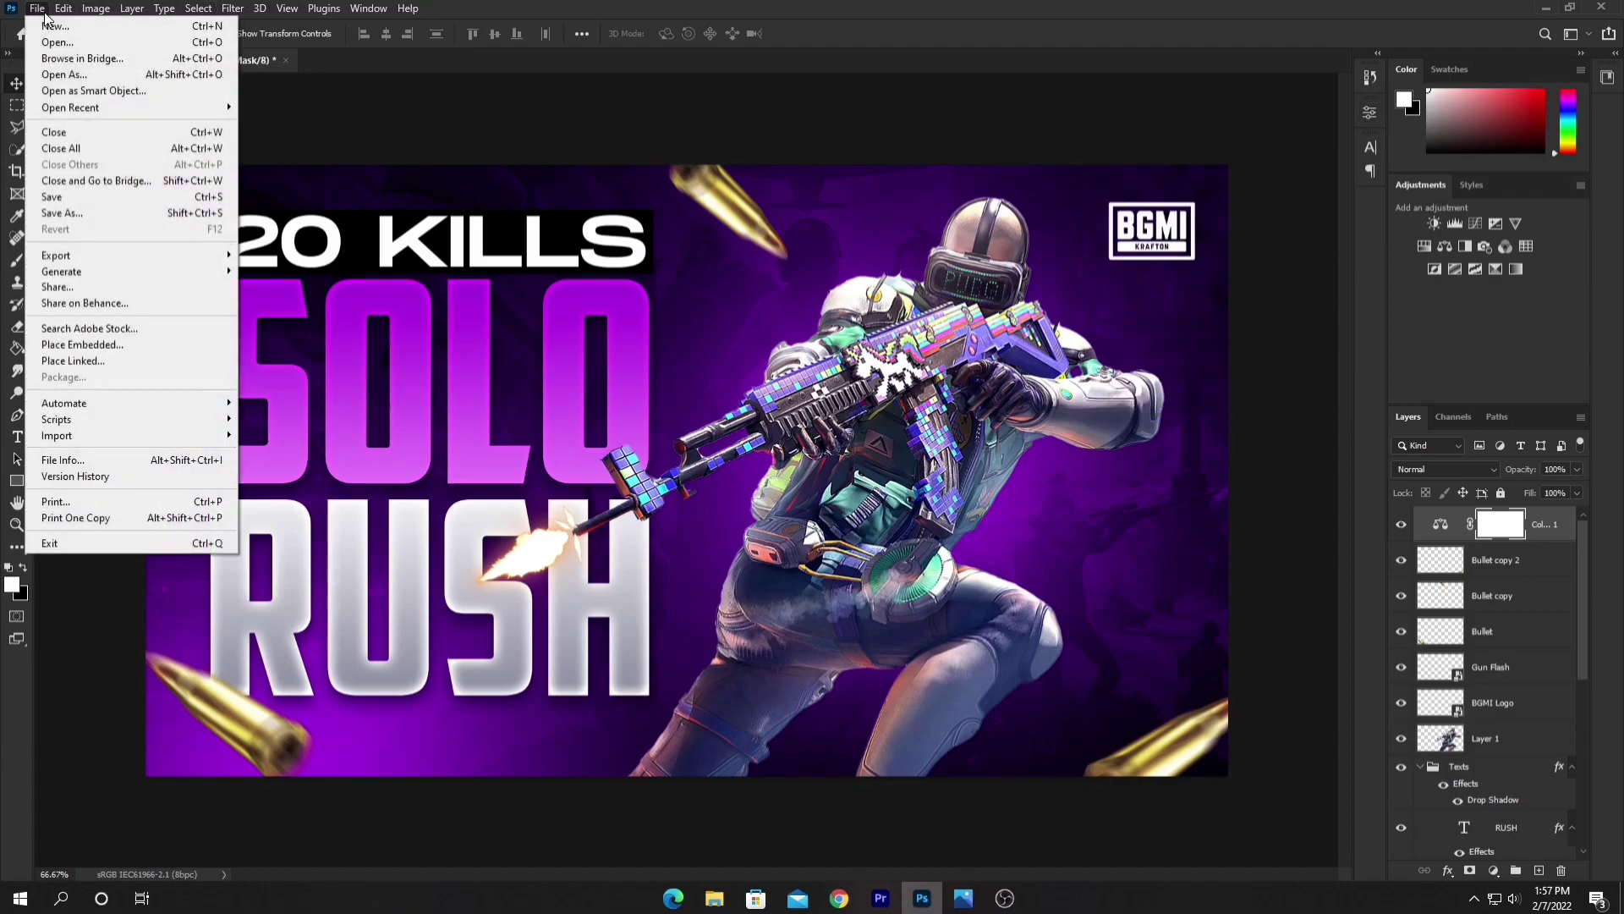
{"action": "left_click", "coordinate": [83, 212]}
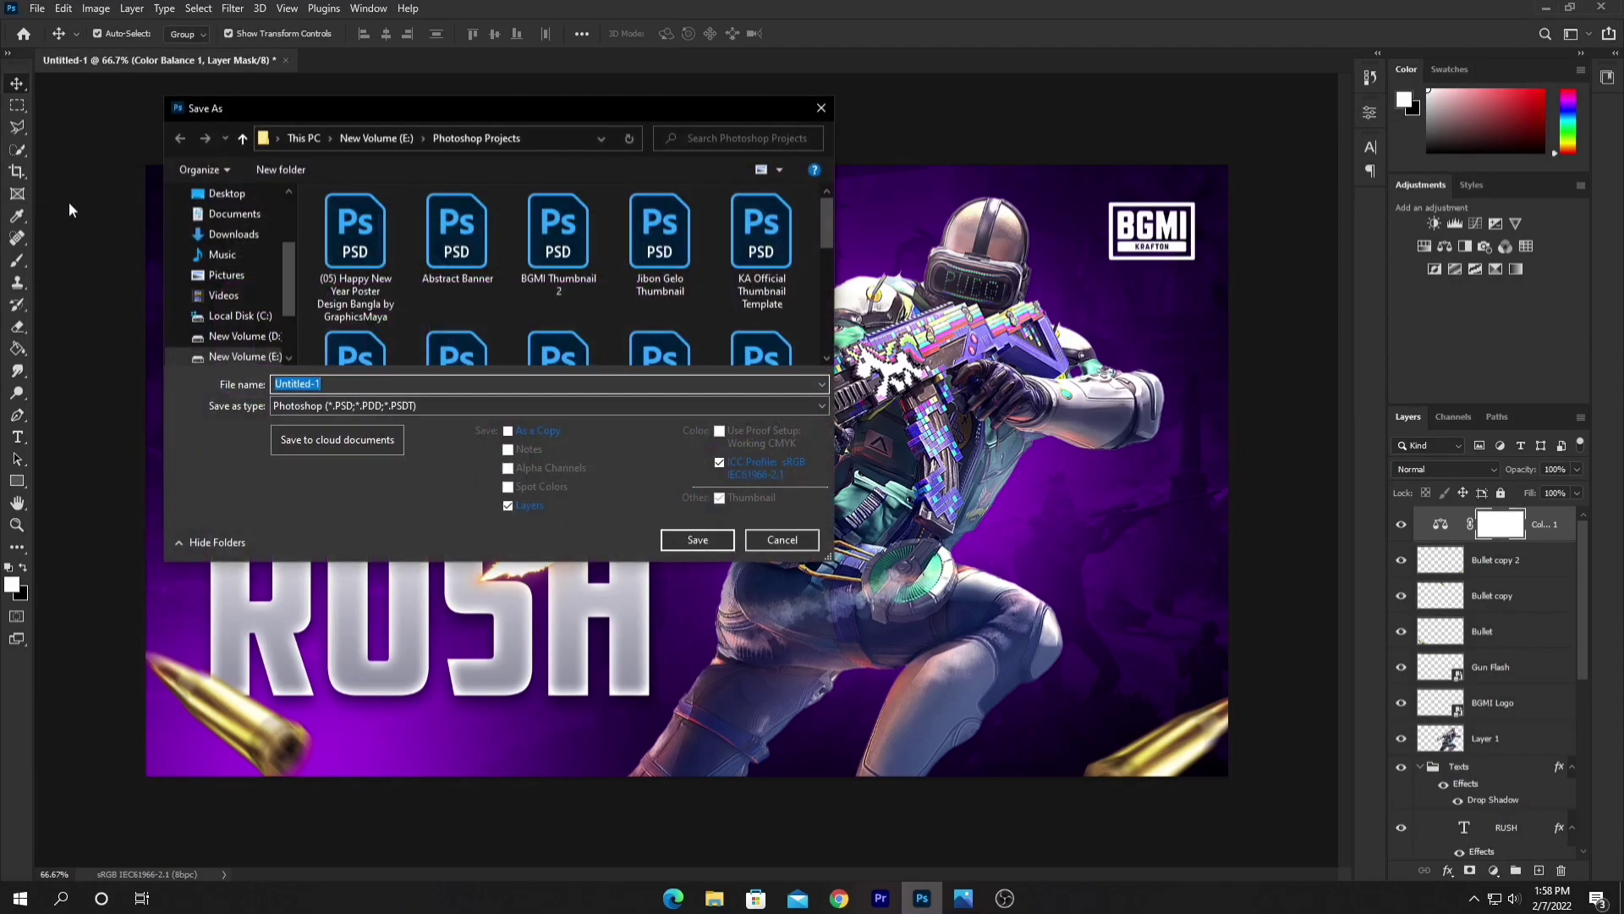
{"action": "scroll", "coordinate": [245, 249], "scroll_direction": "up", "scroll_amount": 1}
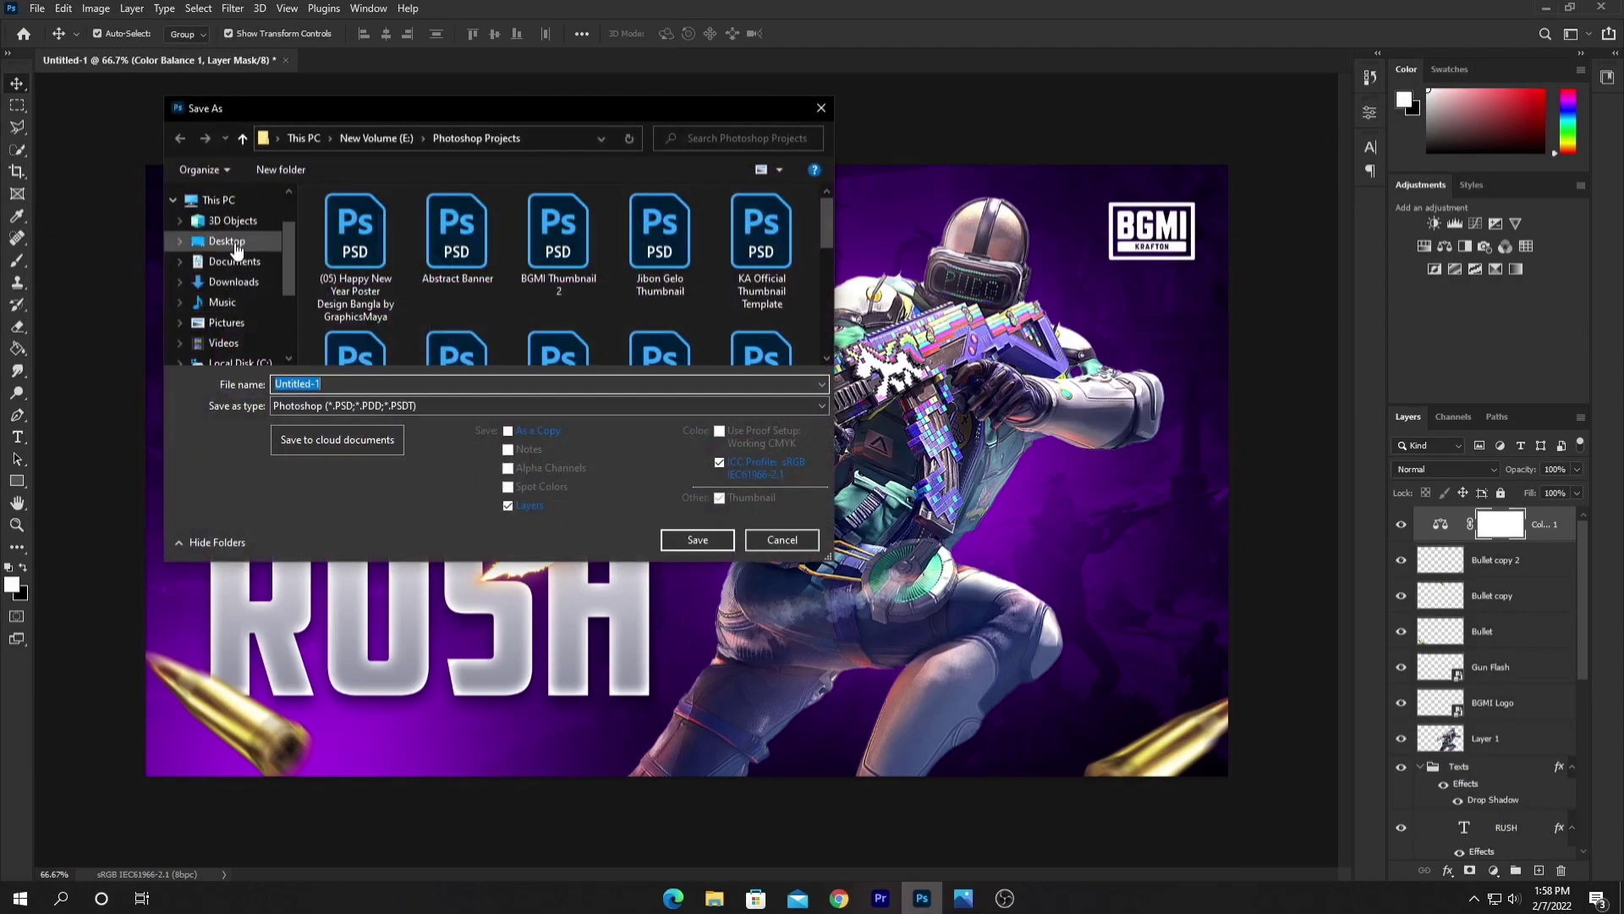
{"action": "left_click", "coordinate": [235, 247]}
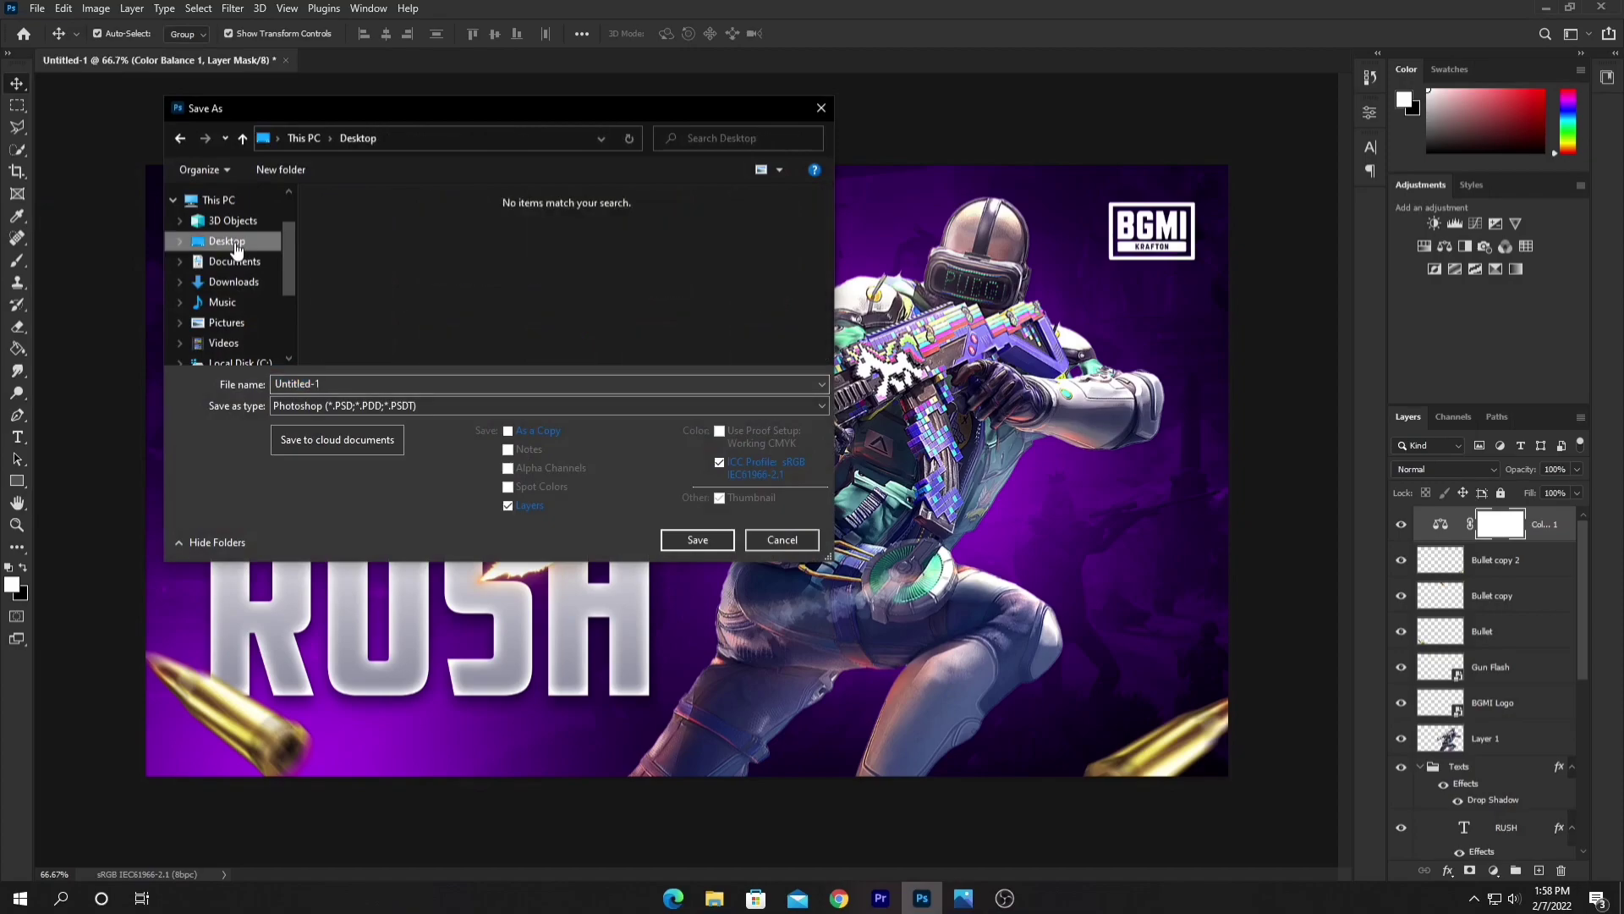
{"action": "left_click", "coordinate": [364, 405]}
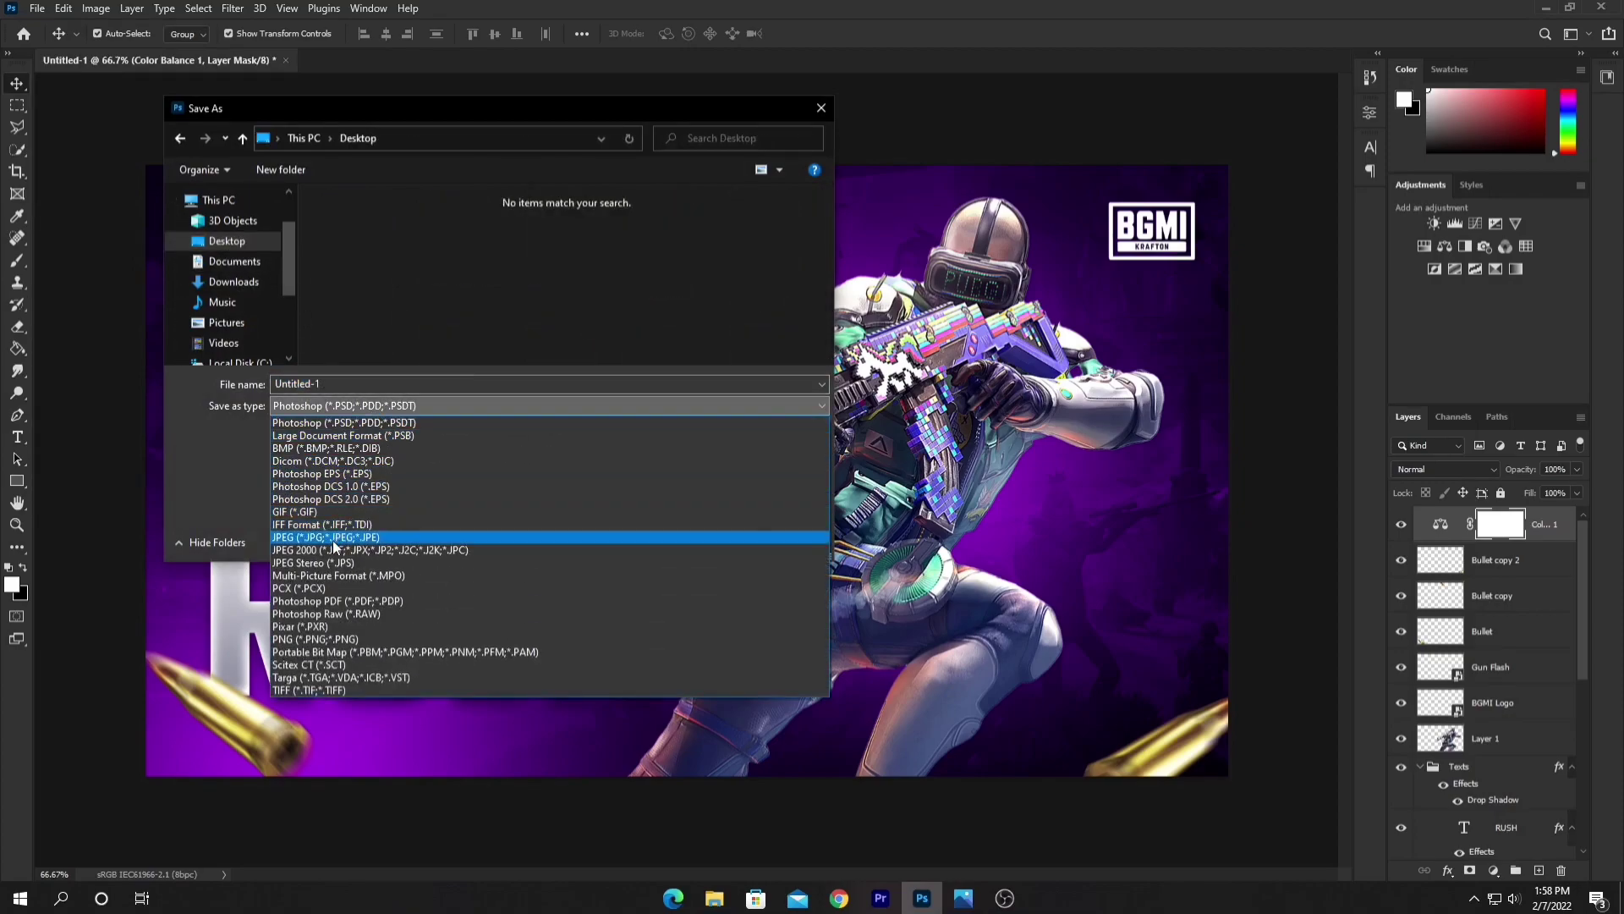
{"action": "left_click", "coordinate": [336, 542]}
{"action": "double_click", "coordinate": [363, 380]}
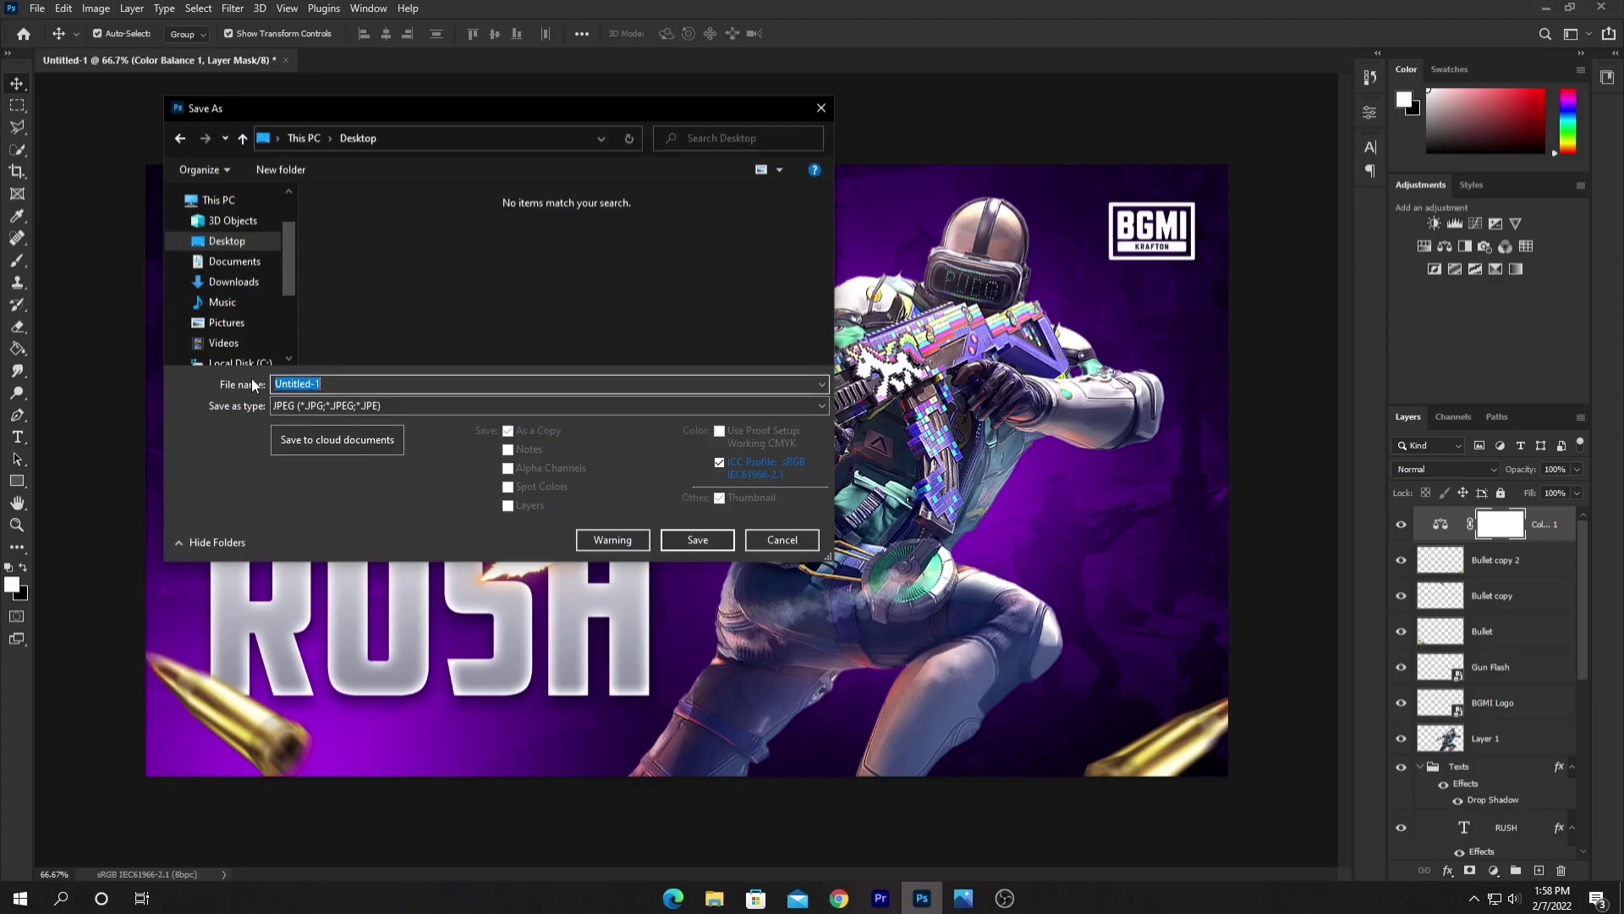
{"action": "key", "text": "BackSpace"}
{"action": "type", "text": "BGMI THUMBNAIL"}
{"action": "left_click", "coordinate": [691, 541]}
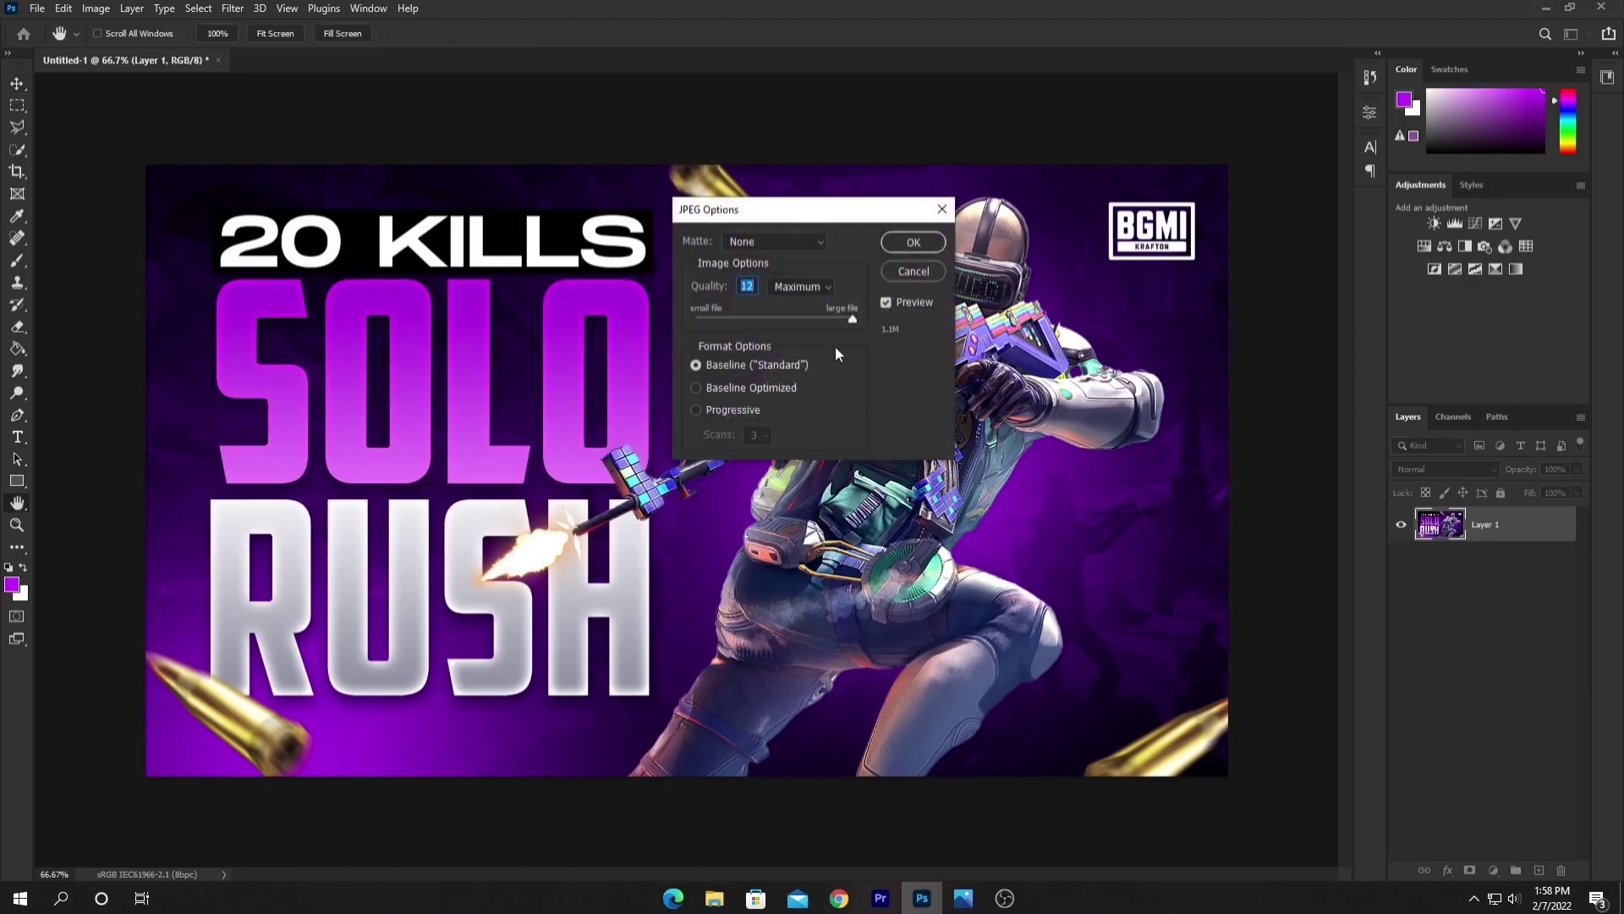
{"action": "left_click", "coordinate": [912, 244]}
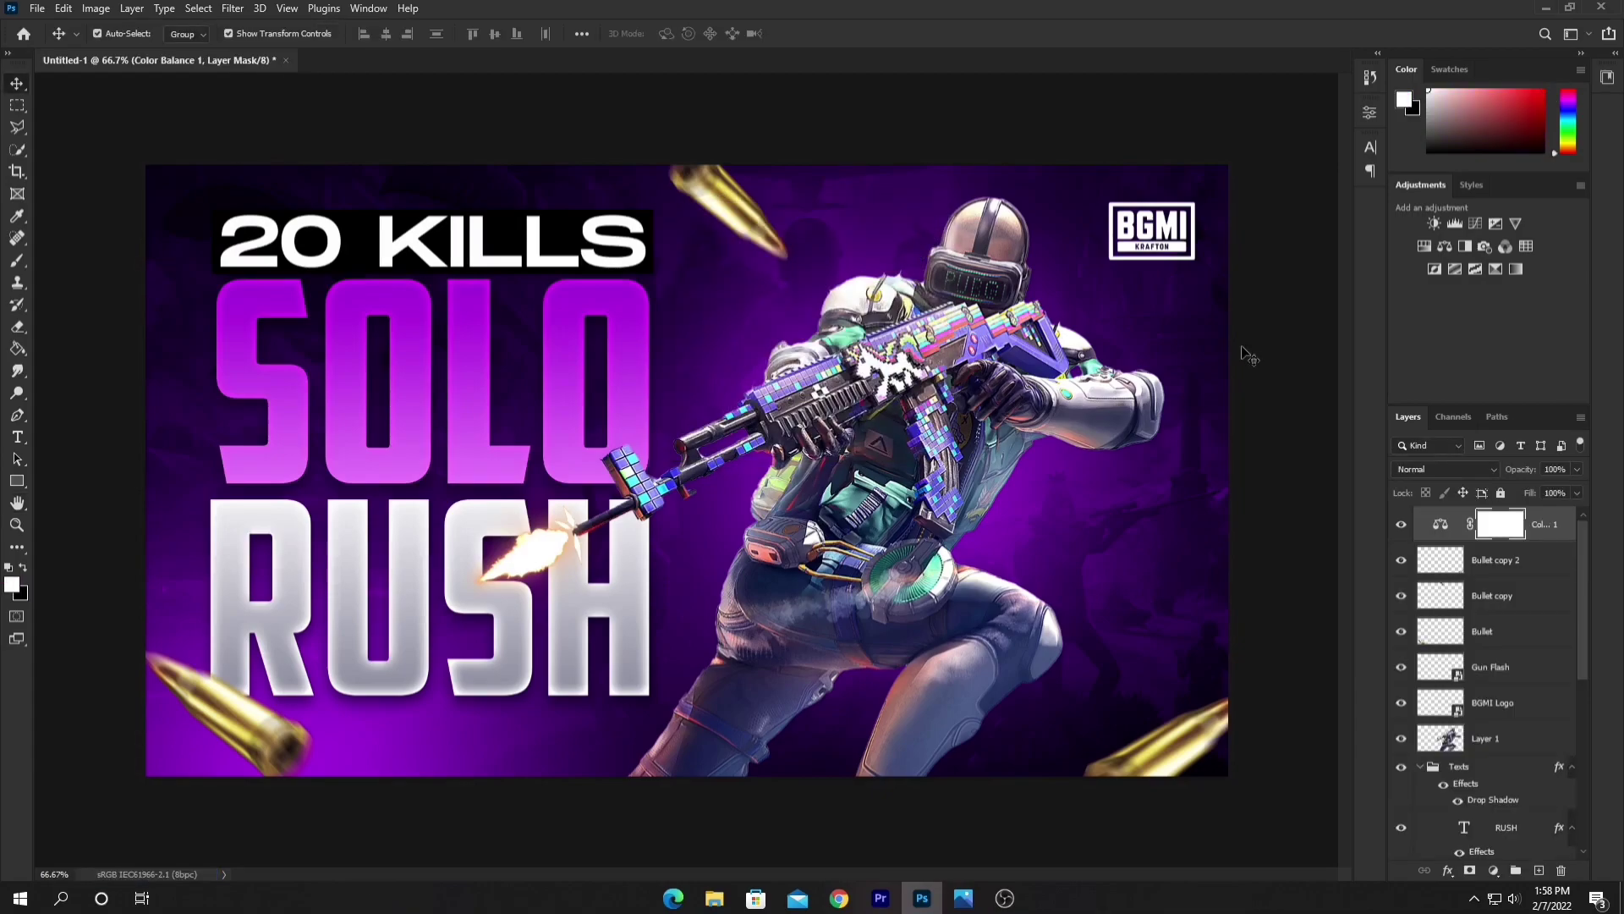
{"action": "scroll", "coordinate": [1249, 357], "scroll_direction": "down", "scroll_amount": 4}
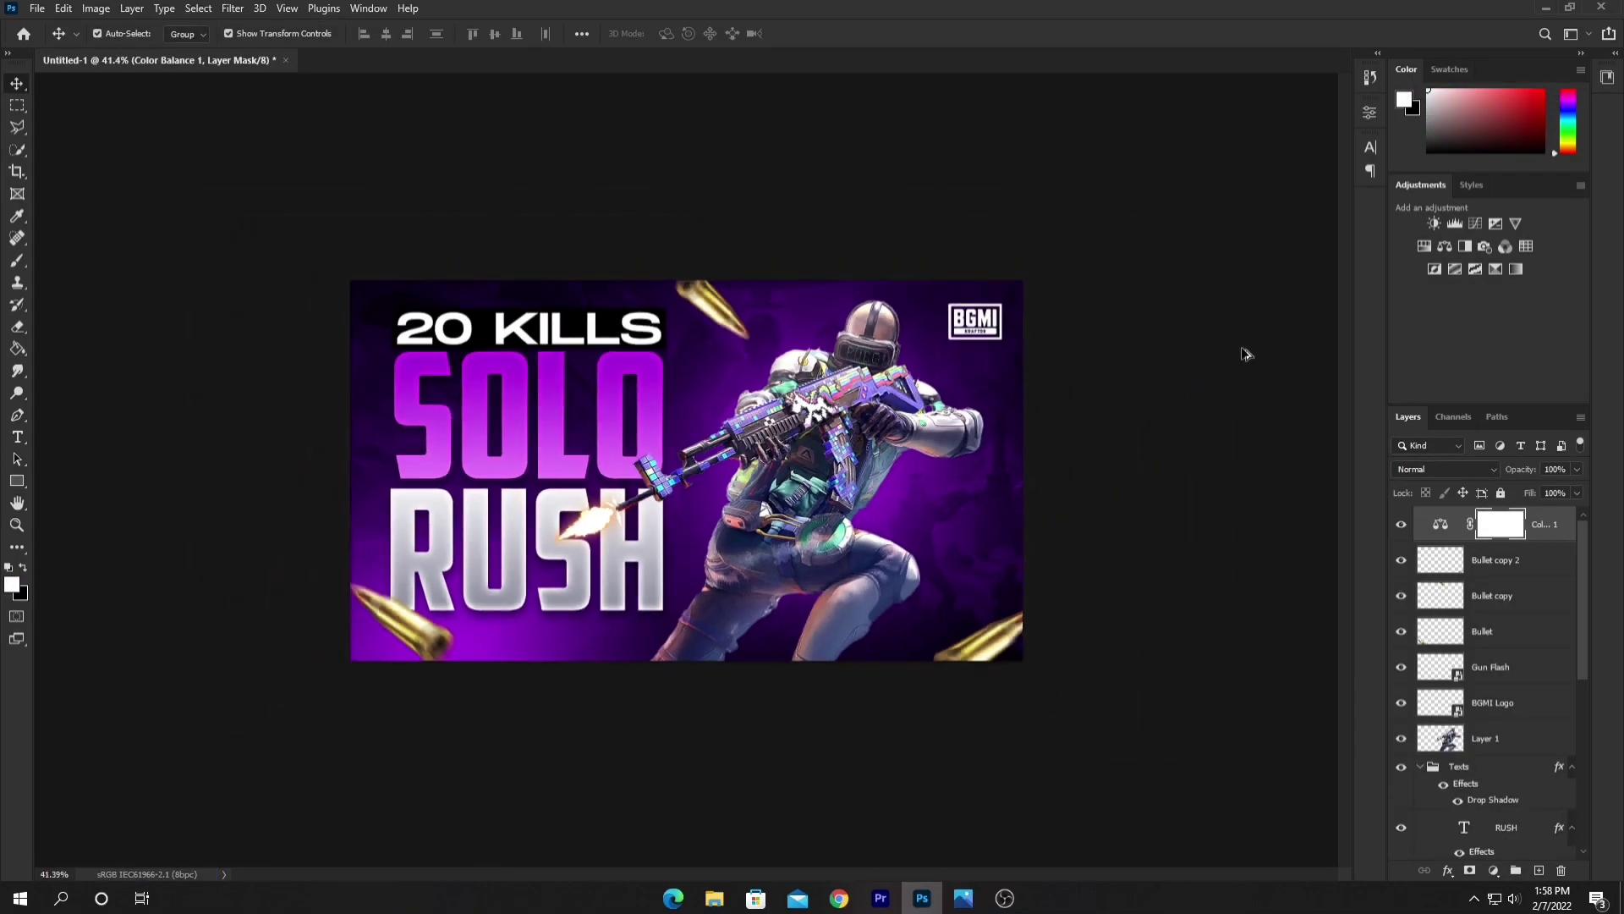
{"action": "scroll", "coordinate": [1245, 360], "scroll_direction": "up", "scroll_amount": 3}
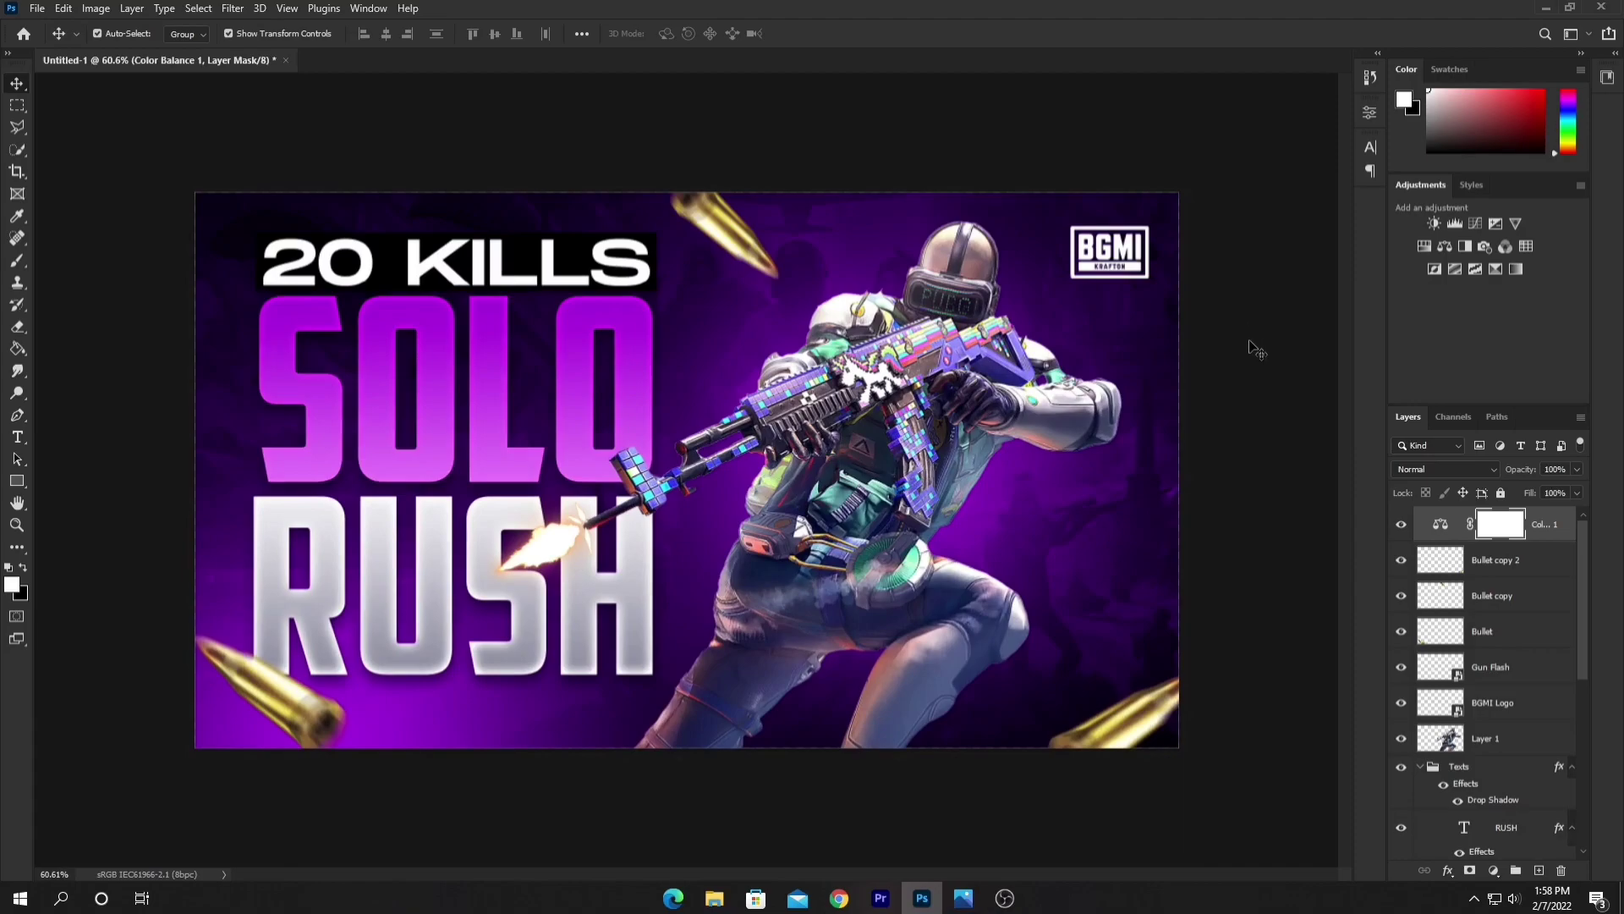
{"action": "scroll", "coordinate": [1242, 356], "scroll_direction": "down", "scroll_amount": 2}
{"action": "scroll", "coordinate": [1240, 359], "scroll_direction": "up", "scroll_amount": 2}
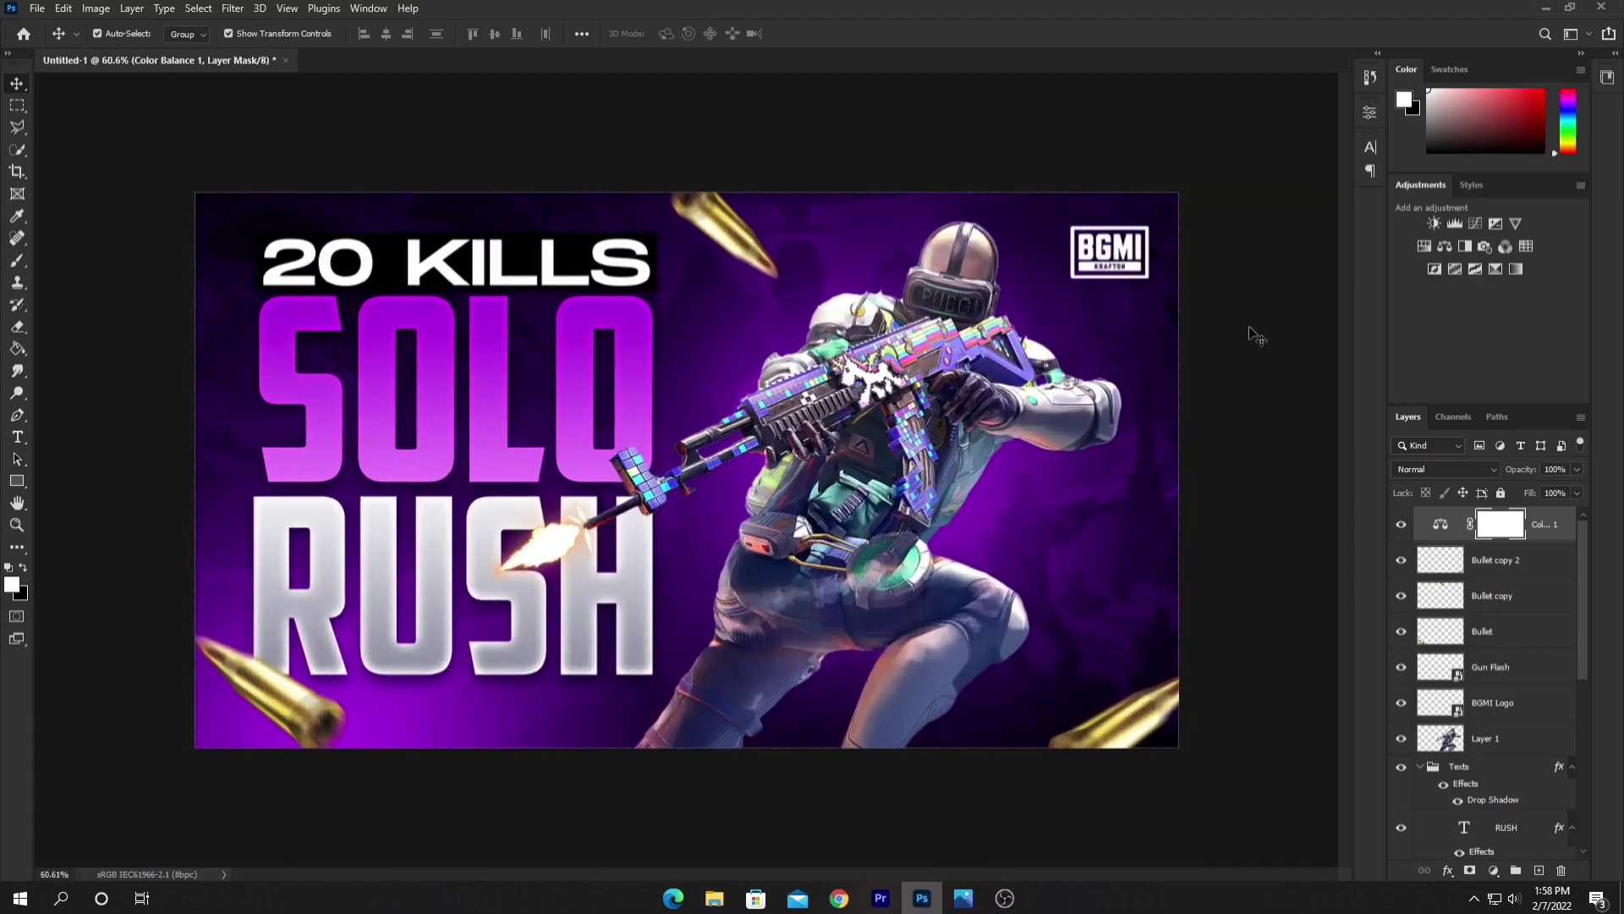